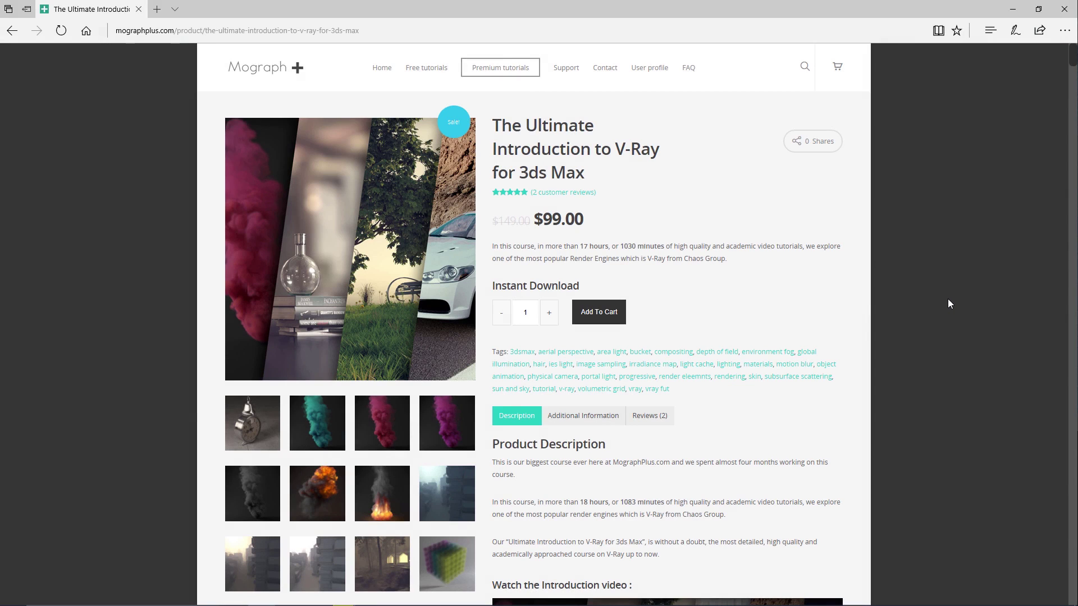
- Review the V-Ray for 3ds Max course page, from the product description through the section summaries to the V-Ray 3.5 update notes
scroll(948, 305, down, 5)
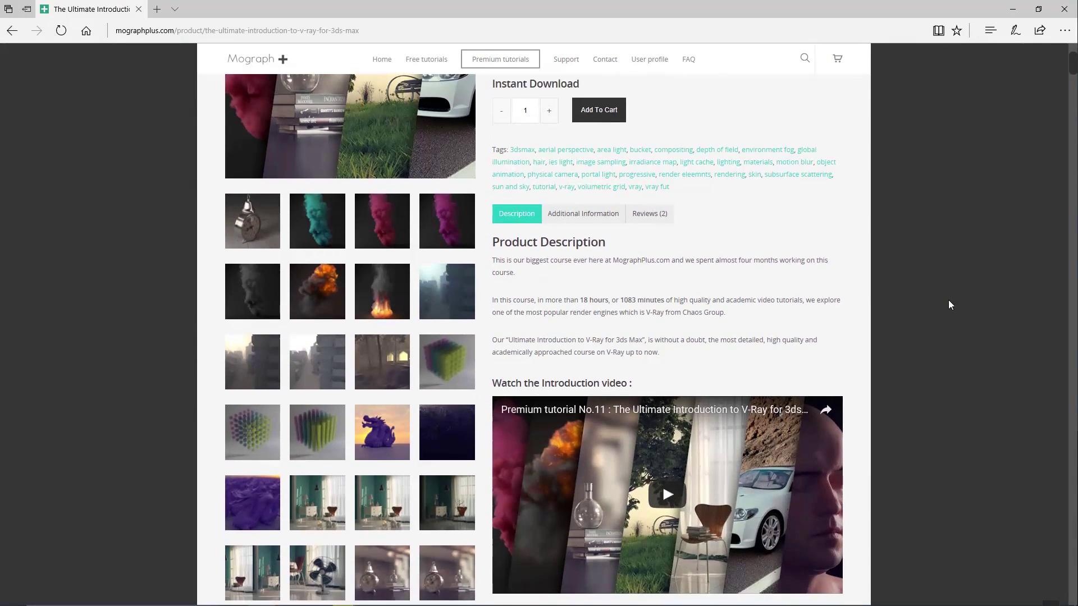
scroll(948, 305, down, 10)
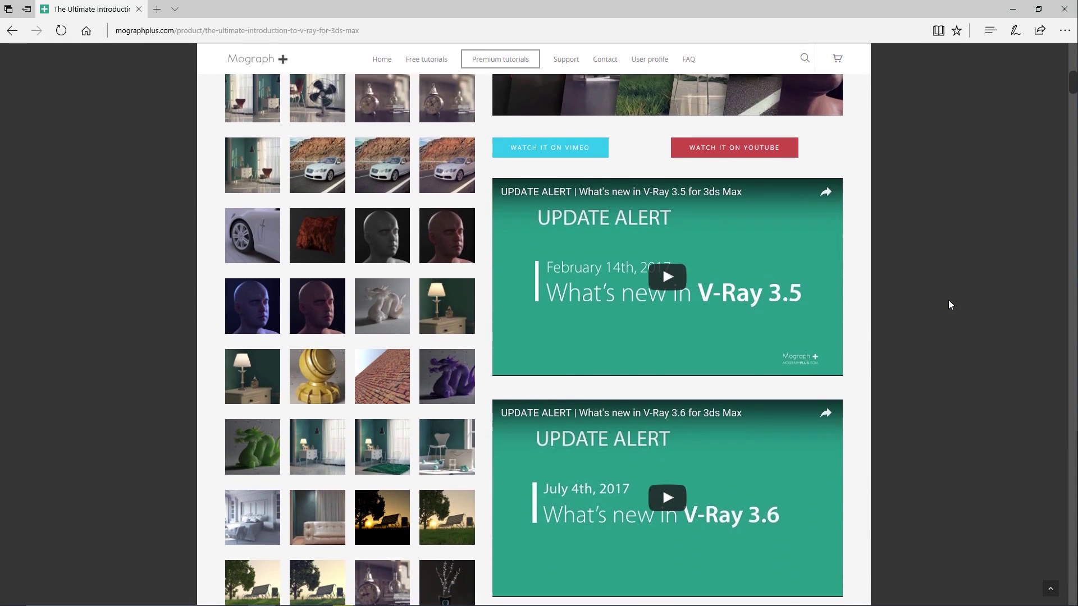
scroll(948, 305, down, 10)
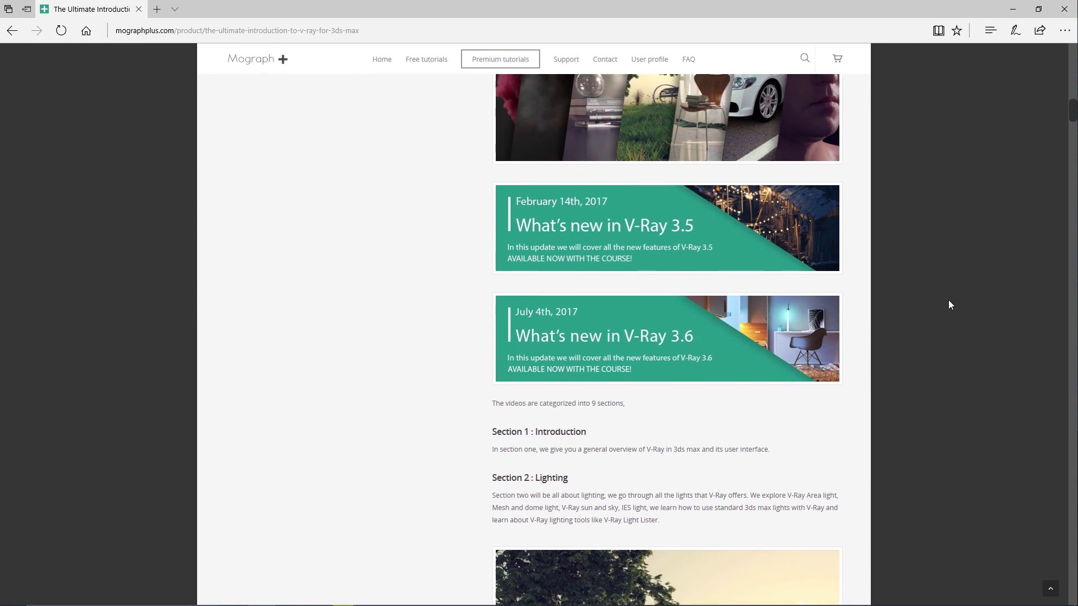
scroll(948, 304, down, 9)
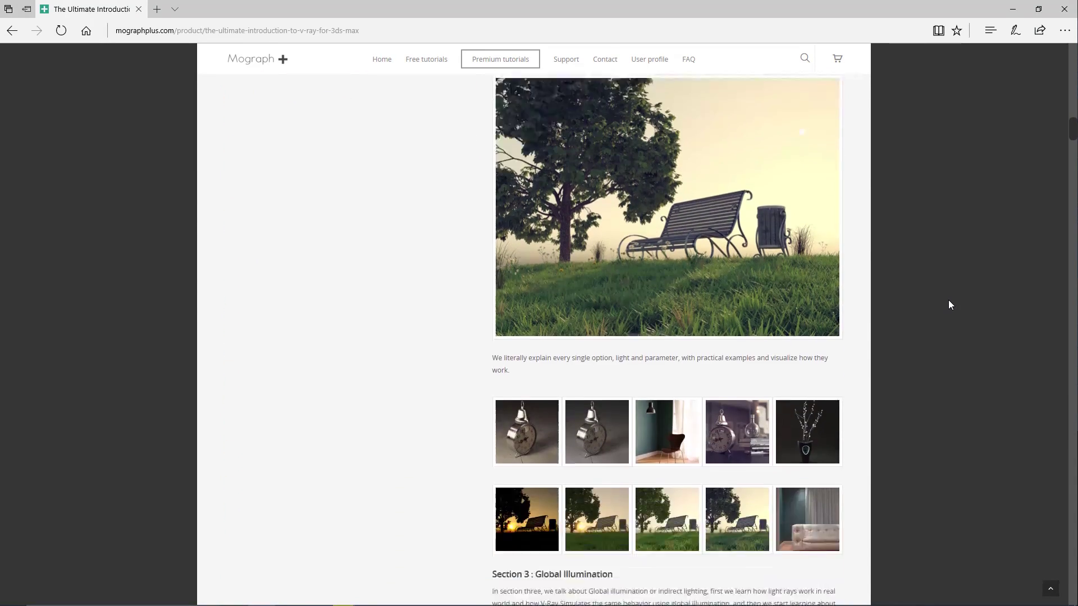
scroll(947, 305, down, 18)
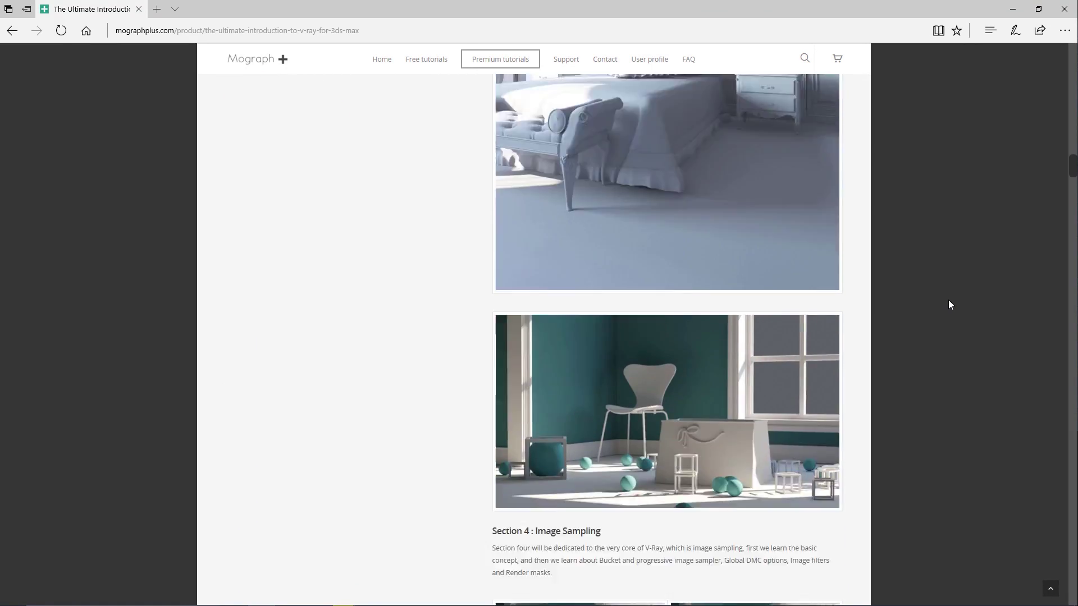
scroll(948, 305, down, 20)
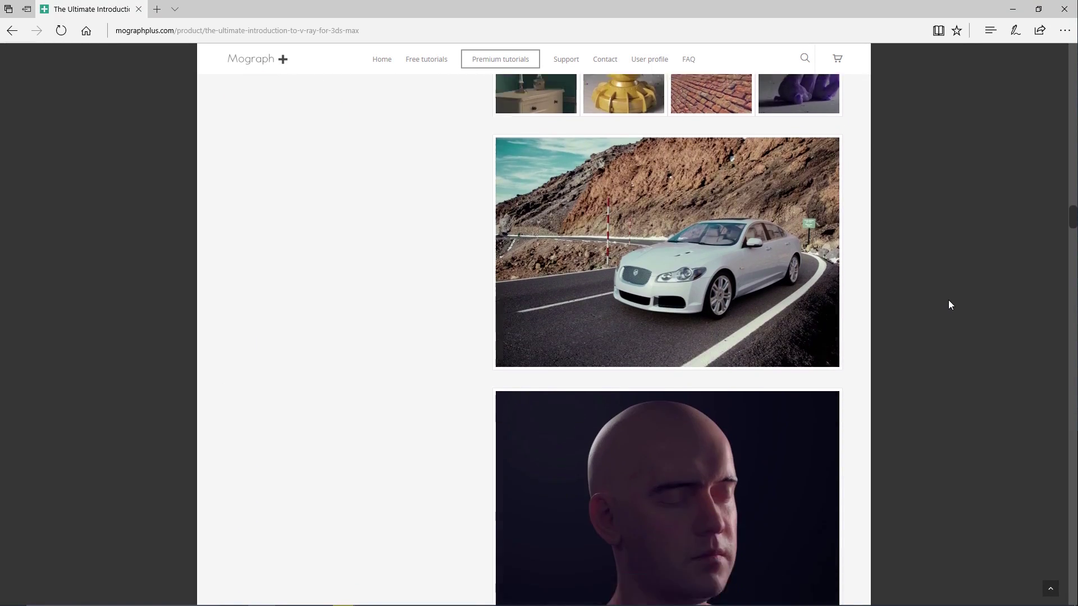
scroll(948, 305, down, 20)
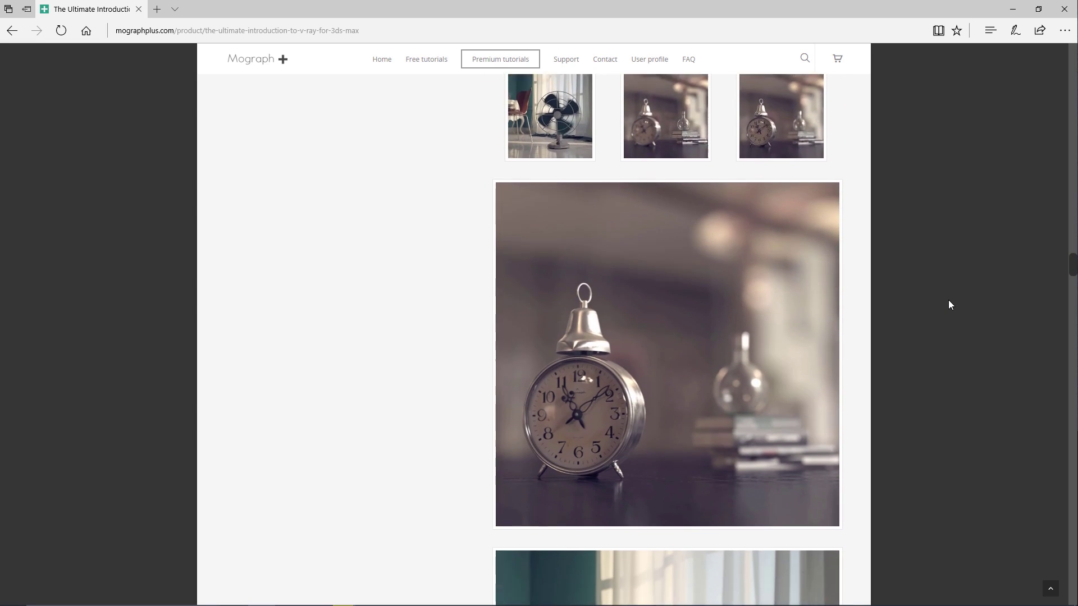
scroll(948, 305, down, 19)
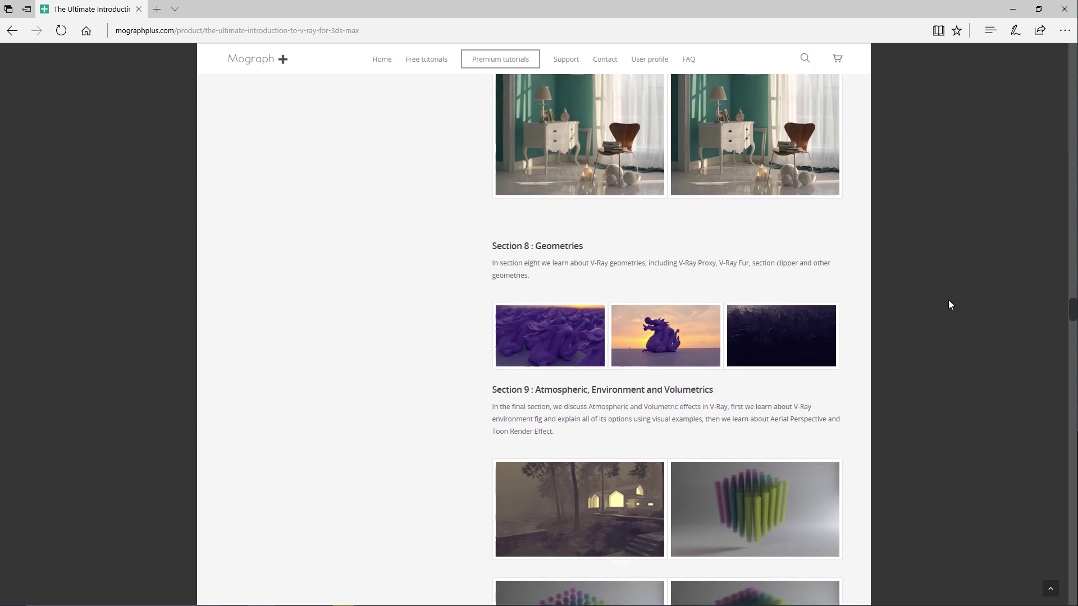
scroll(948, 305, down, 20)
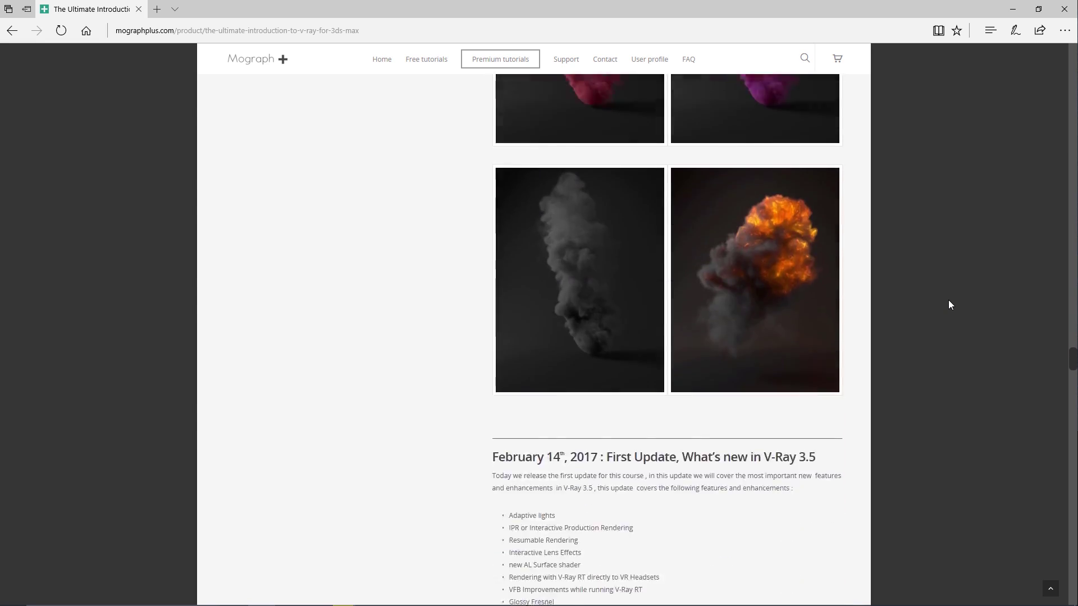
scroll(948, 305, down, 1)
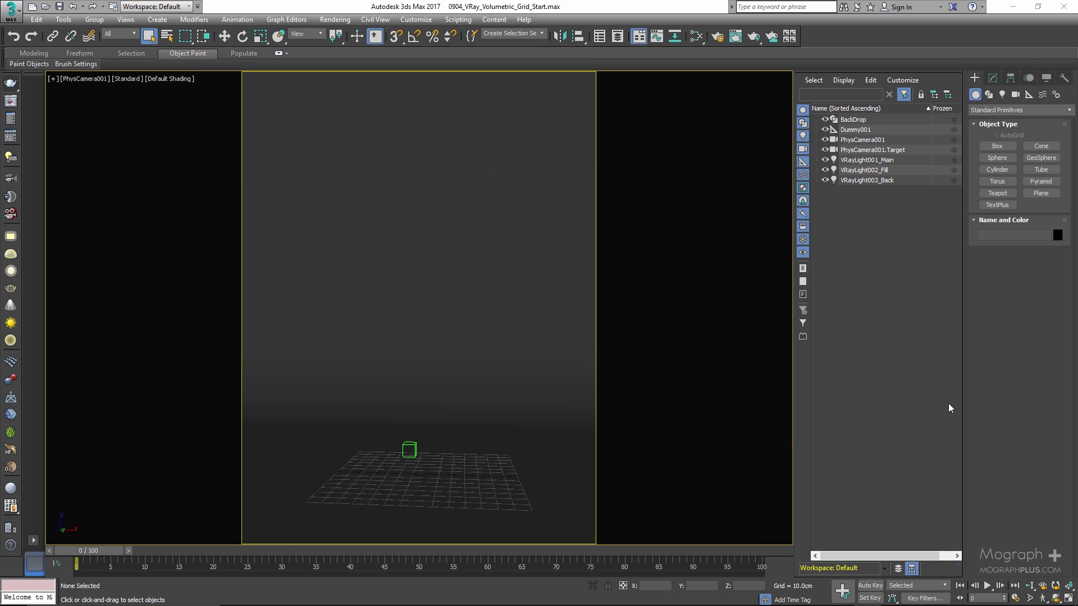
- In 3ds Max, create a VRayVolumeGrid object at the dummy cube and bring up its volume file selection
click(1005, 110)
click(1012, 262)
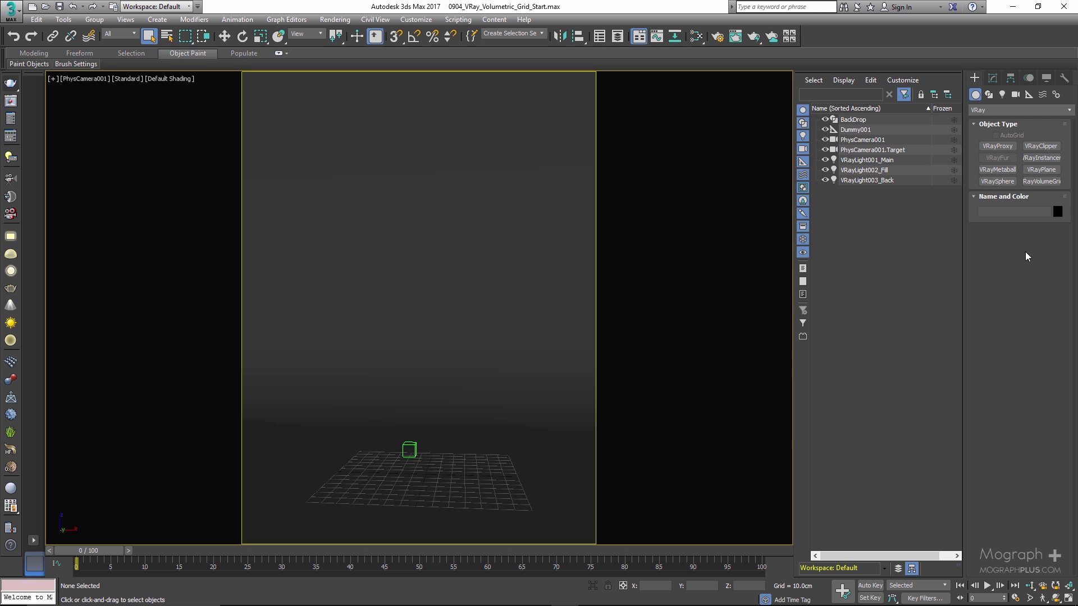
click(1040, 182)
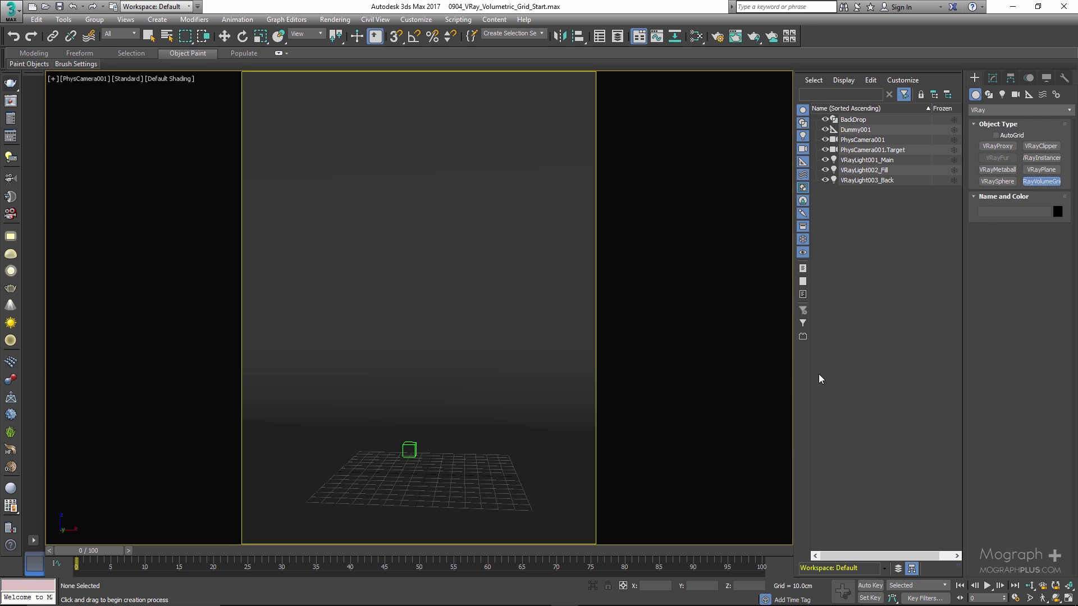
click(411, 457)
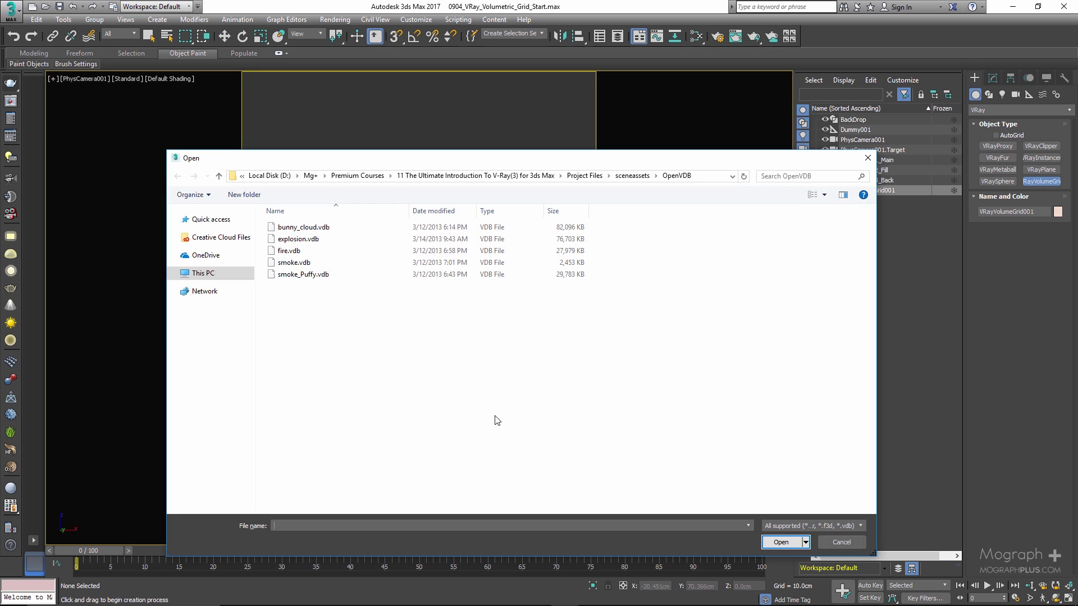
drag(624, 161, 628, 135)
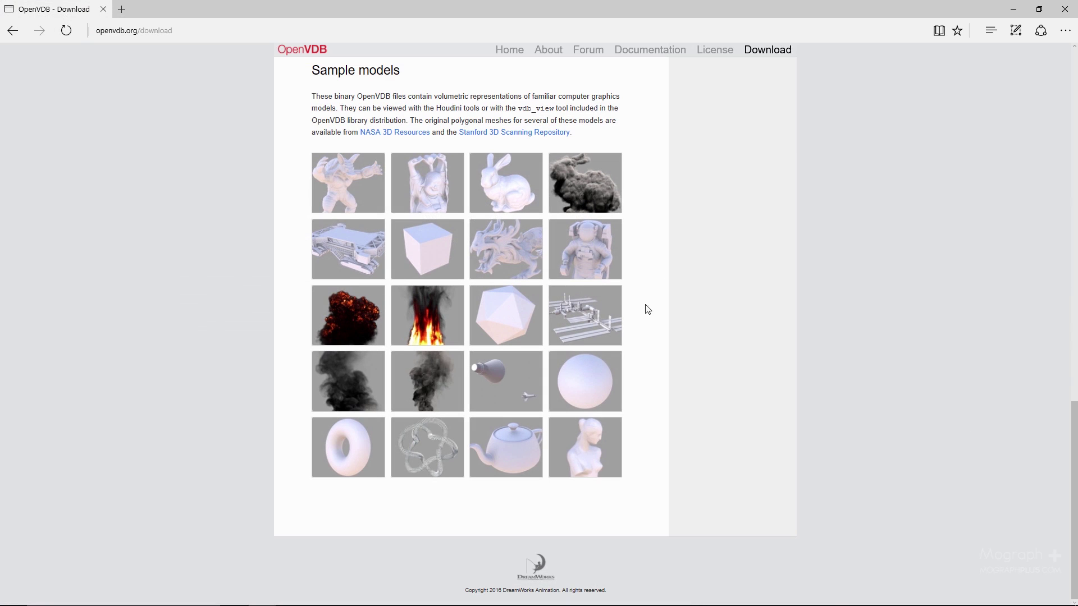
- Examine the OpenVDB download page's sample models in the browser, including the cloud bunny, explosion, fire and smoke, and close it
scroll(635, 100, up, 2)
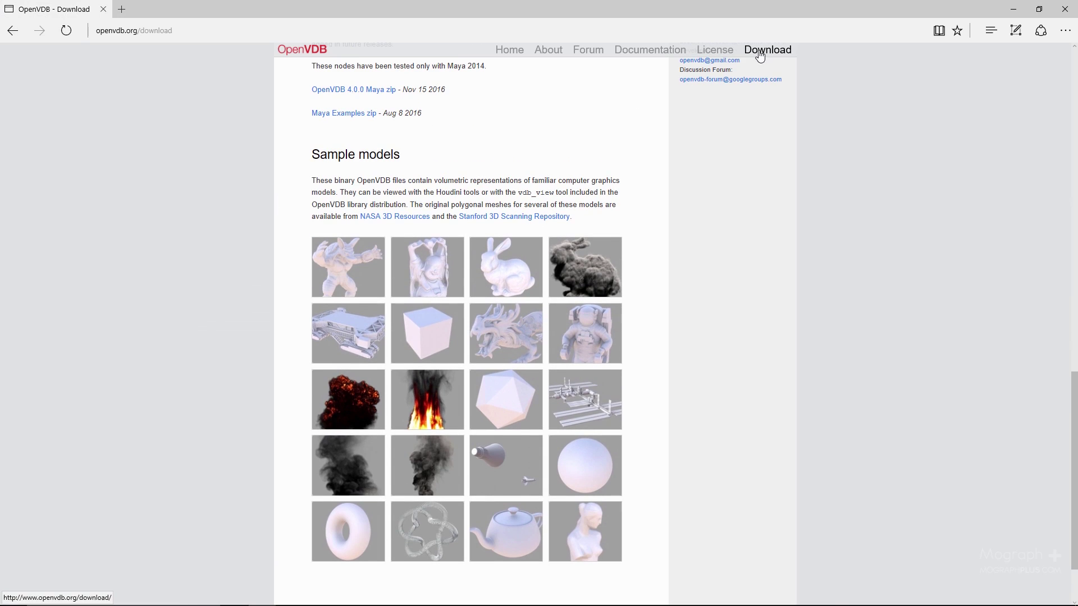
scroll(396, 188, up, 2)
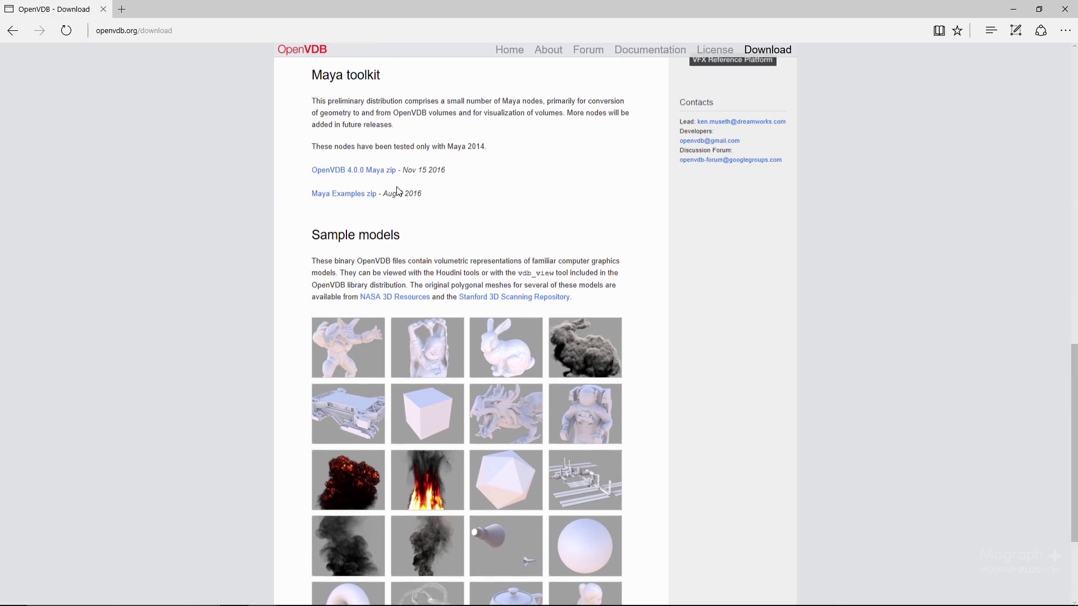
scroll(404, 197, down, 4)
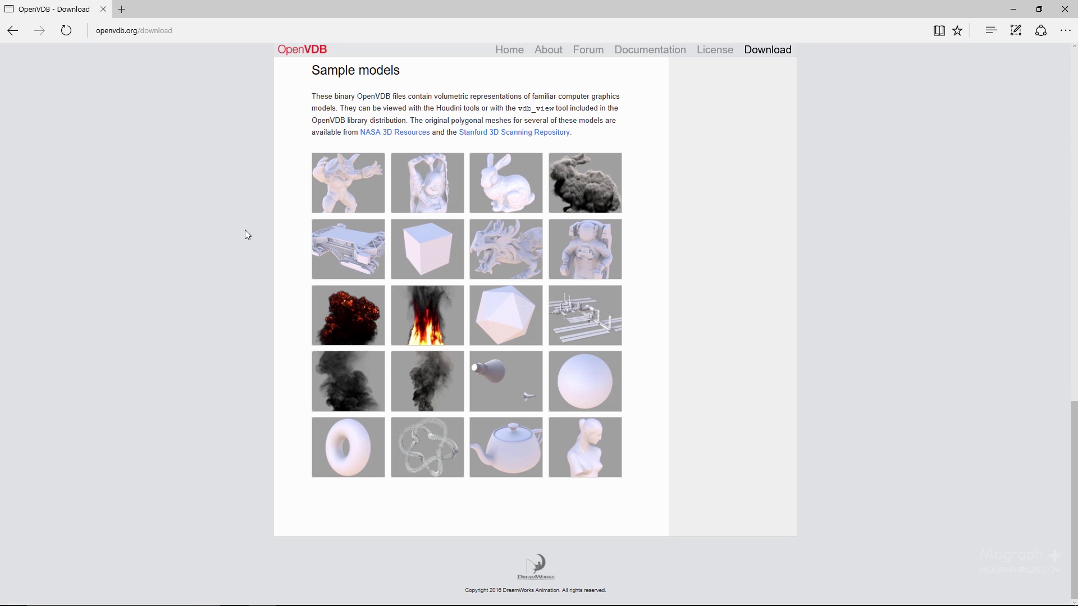
mouse_move(571, 174)
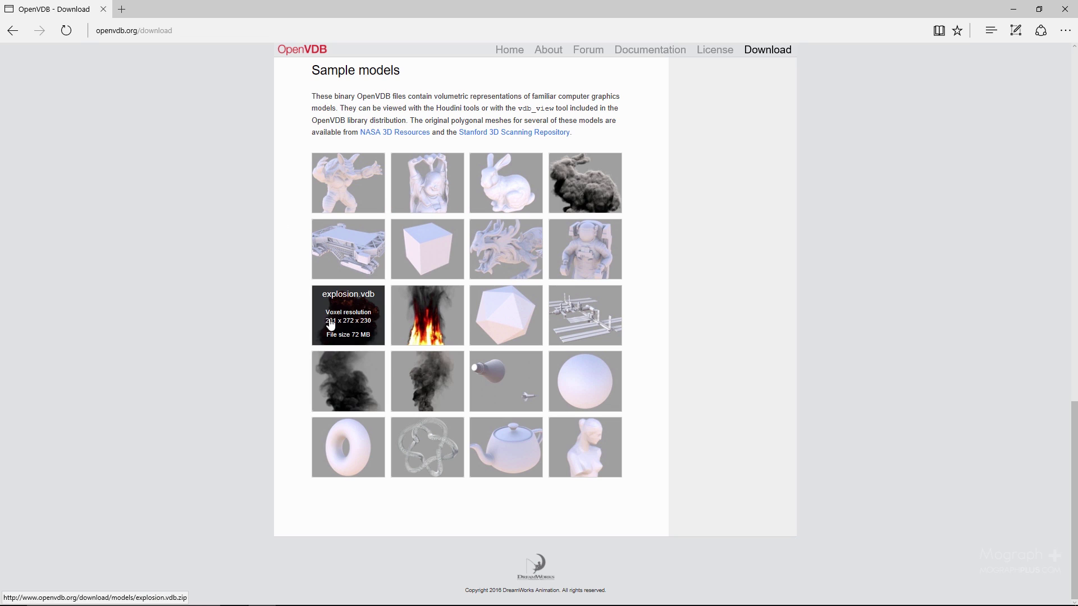
mouse_move(435, 319)
mouse_move(332, 384)
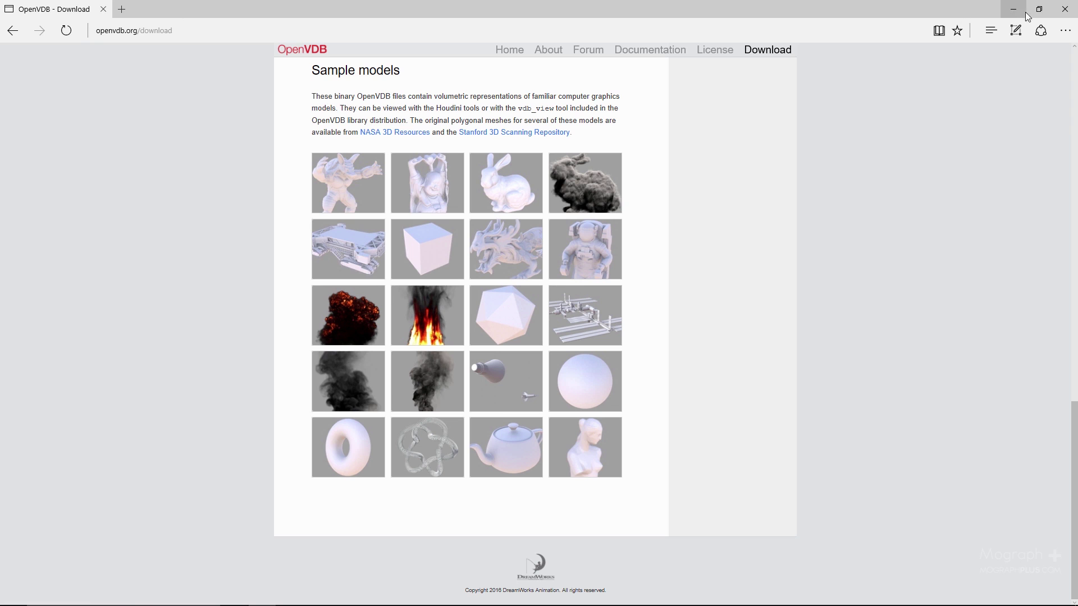
click(1064, 9)
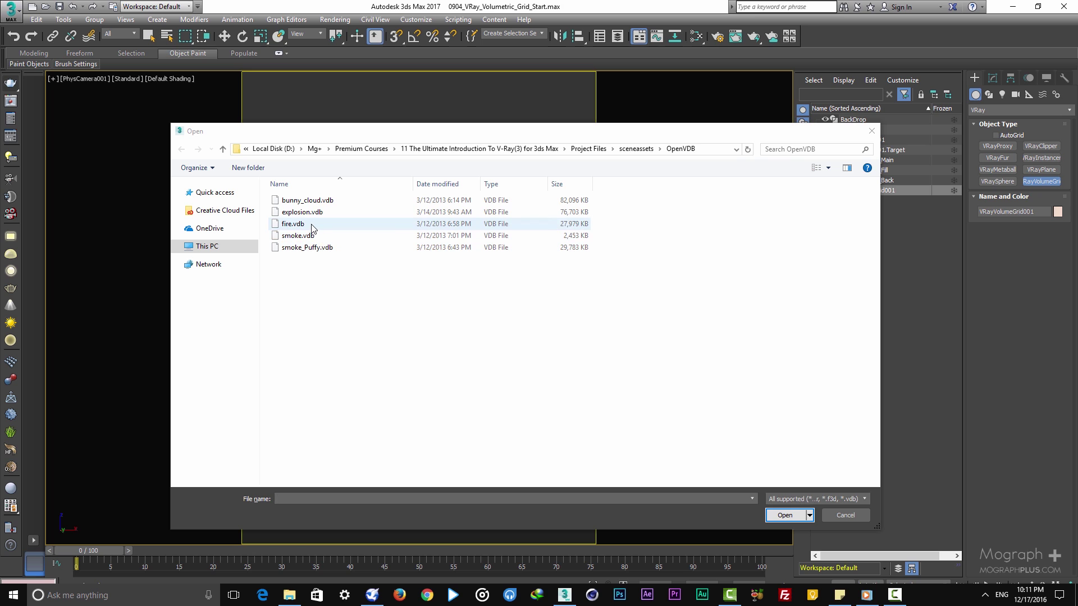
- Load fire.vdb into the volume grid with the Houdini Fire/Smoke render preset and finish creating the object
double_click(293, 224)
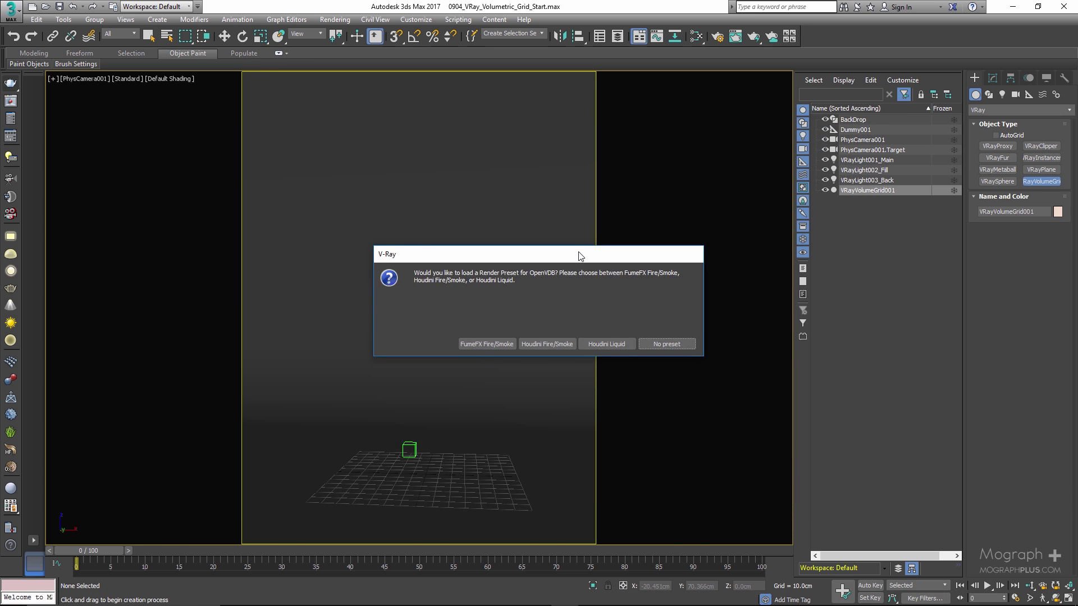
drag(580, 256, 580, 253)
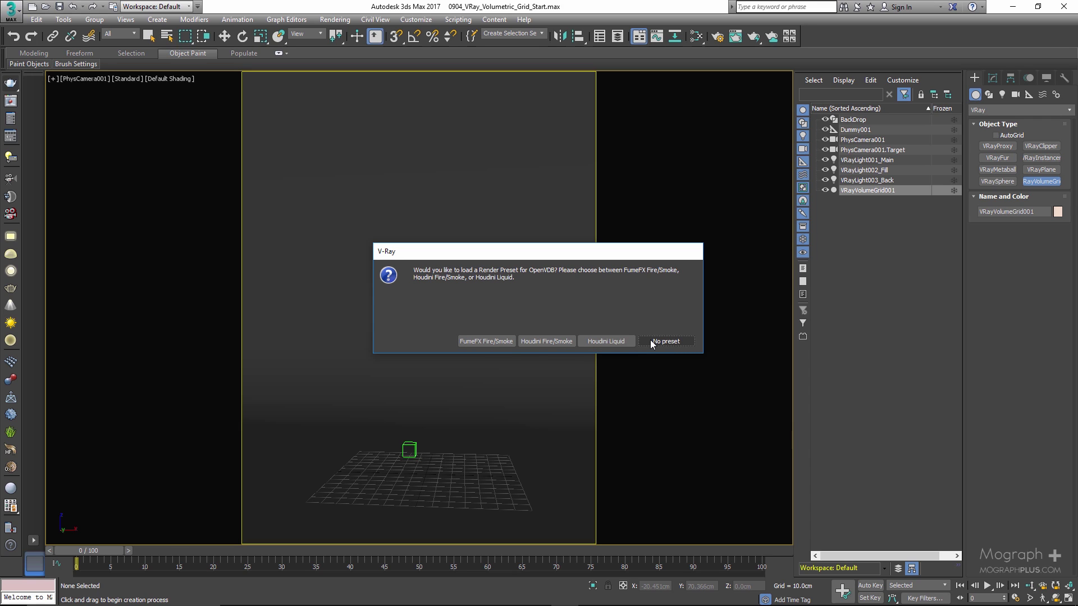
click(545, 341)
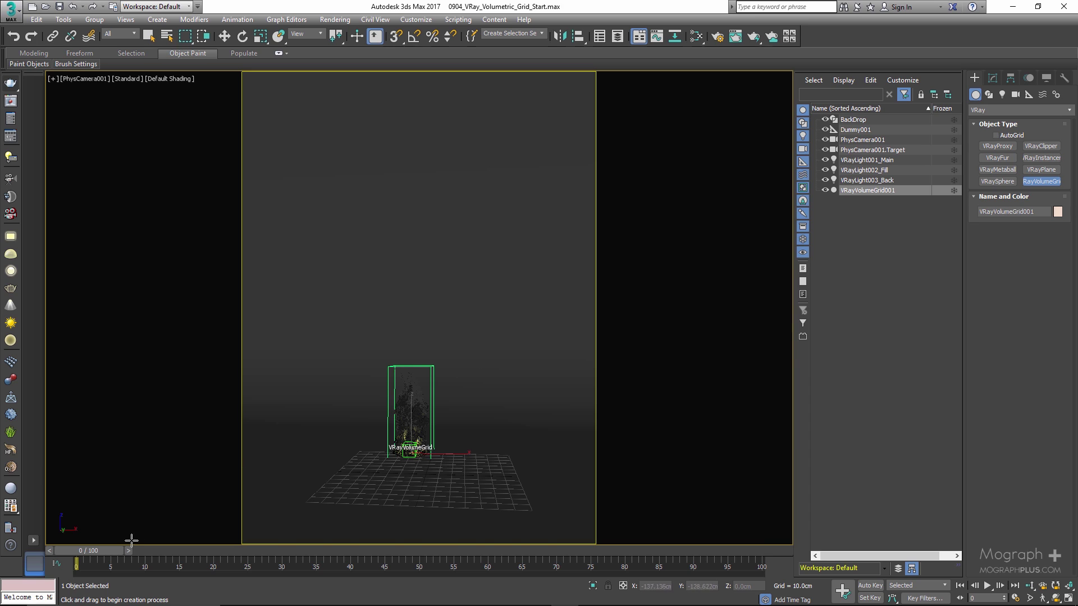
right_click(96, 542)
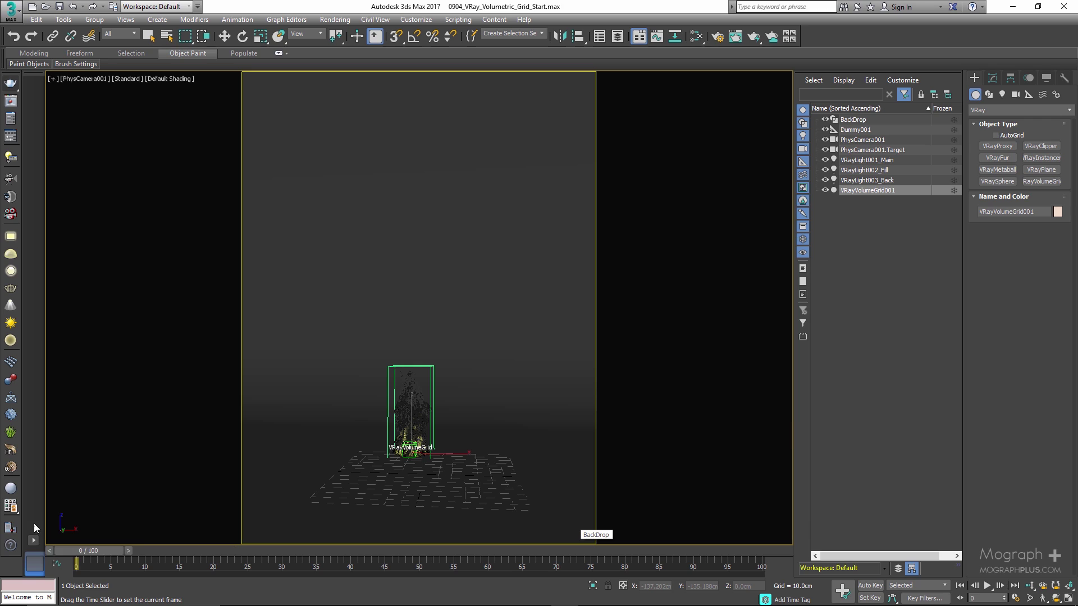
key(semicolon)
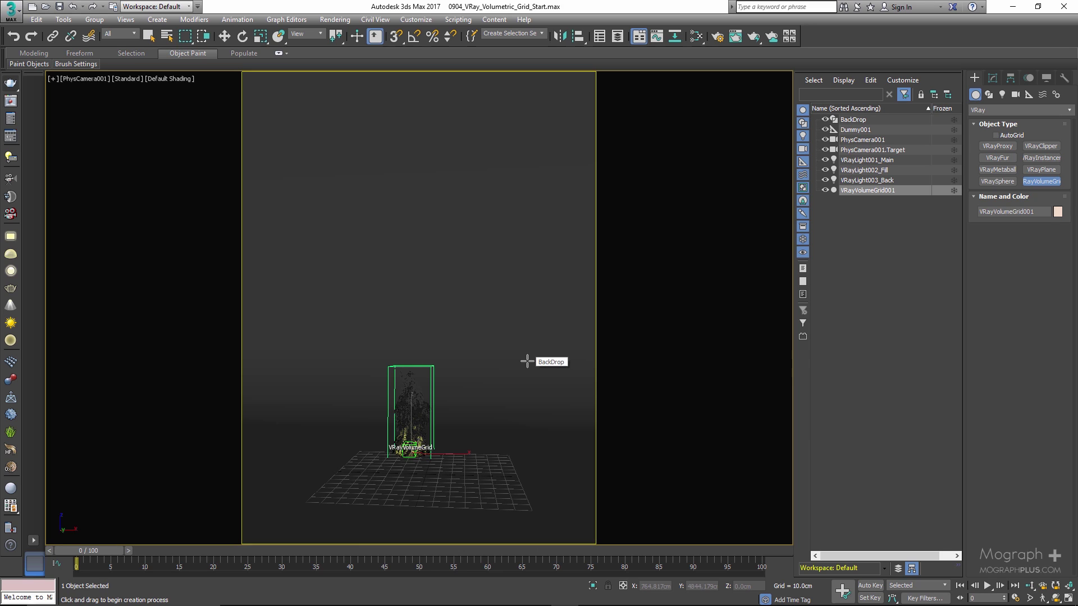
right_click(477, 331)
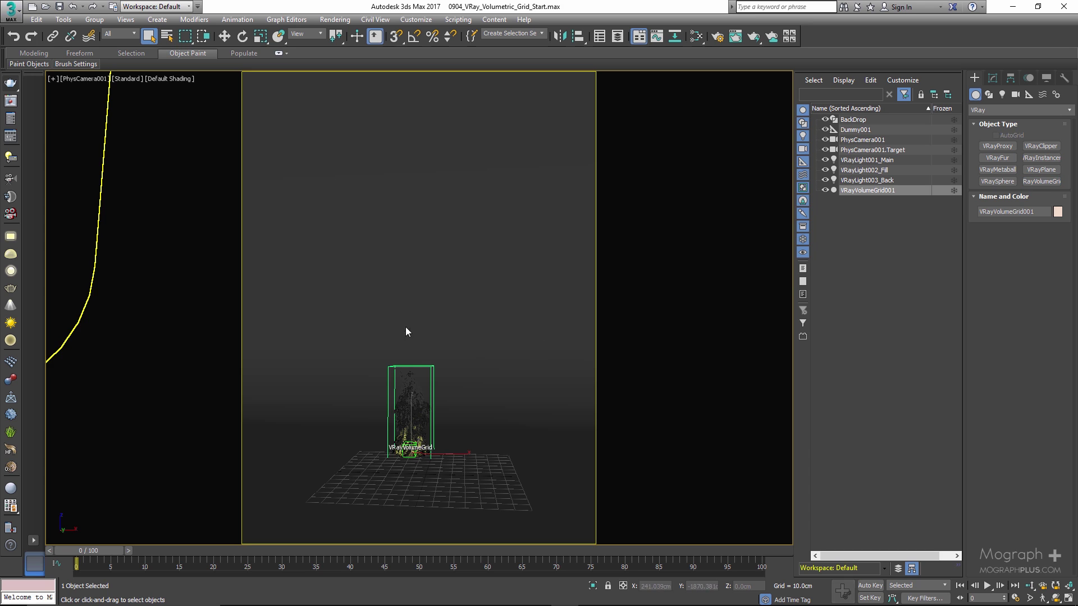
- Move the volume grid in the Top view onto the dummy, to about X -16.4 cm, Y 19 cm
right_click(405, 326)
key(alt+w)
right_click(216, 181)
key(alt+w)
key(w)
scroll(399, 199, up, 10)
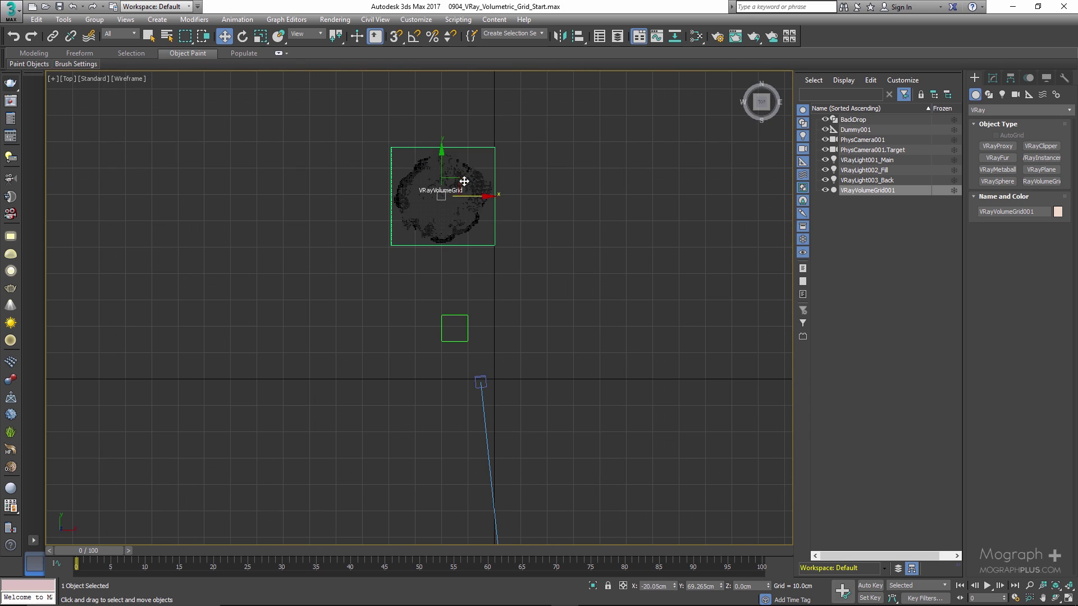
drag(460, 181, 470, 313)
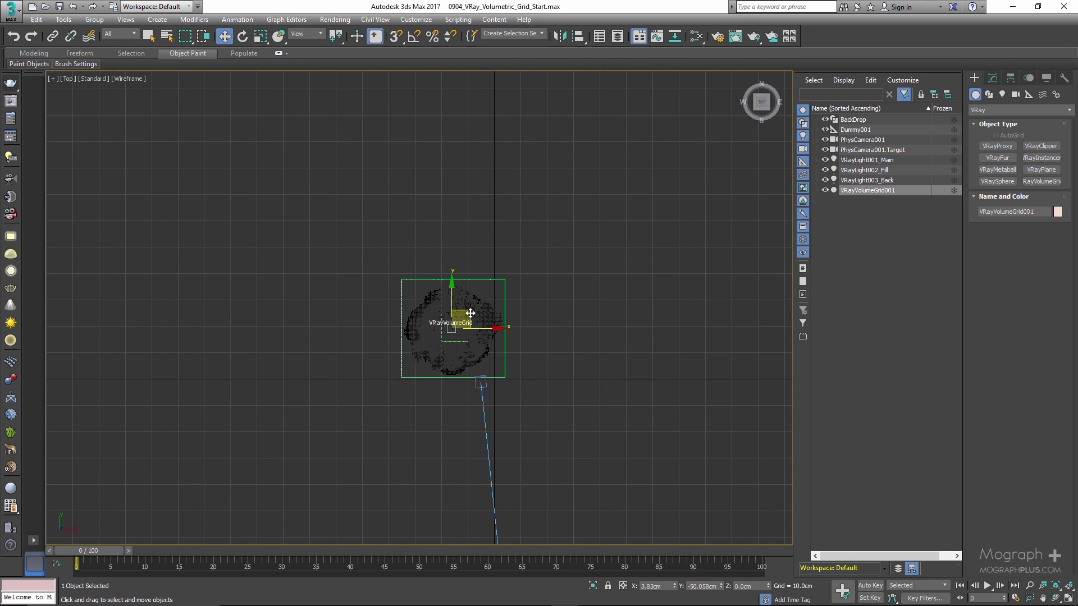
scroll(456, 234, down, 5)
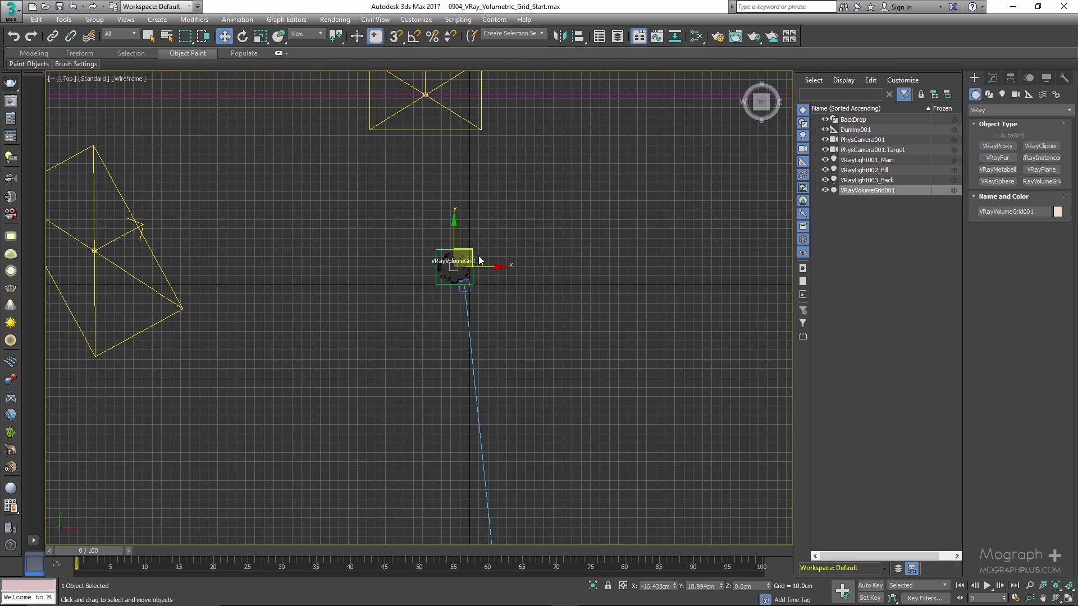
- Scale the volume grid uniformly to 350 percent in the physical camera view
key(alt+w)
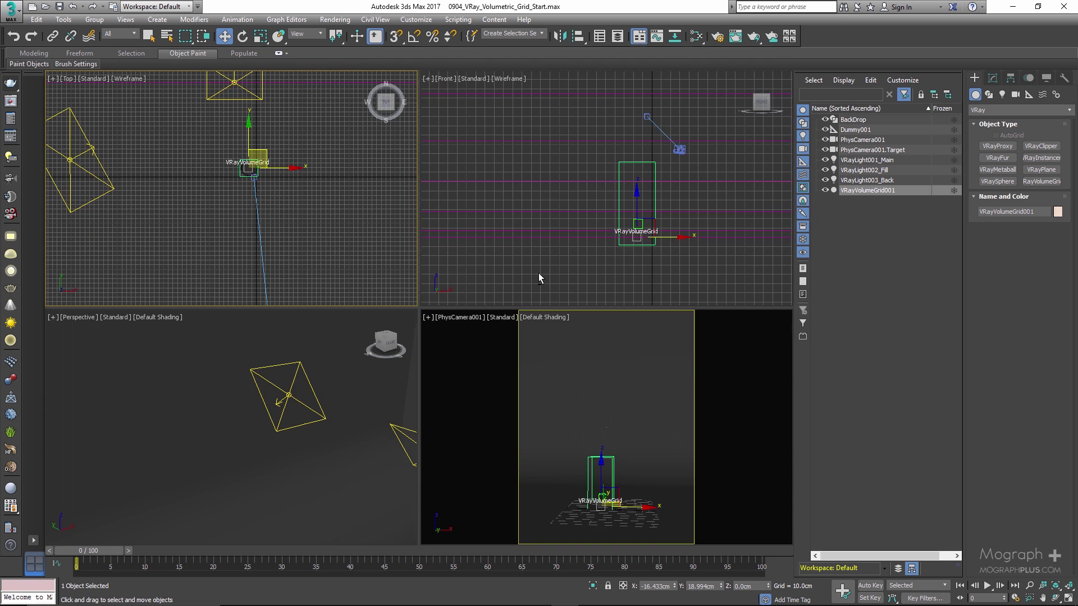
key(alt+w)
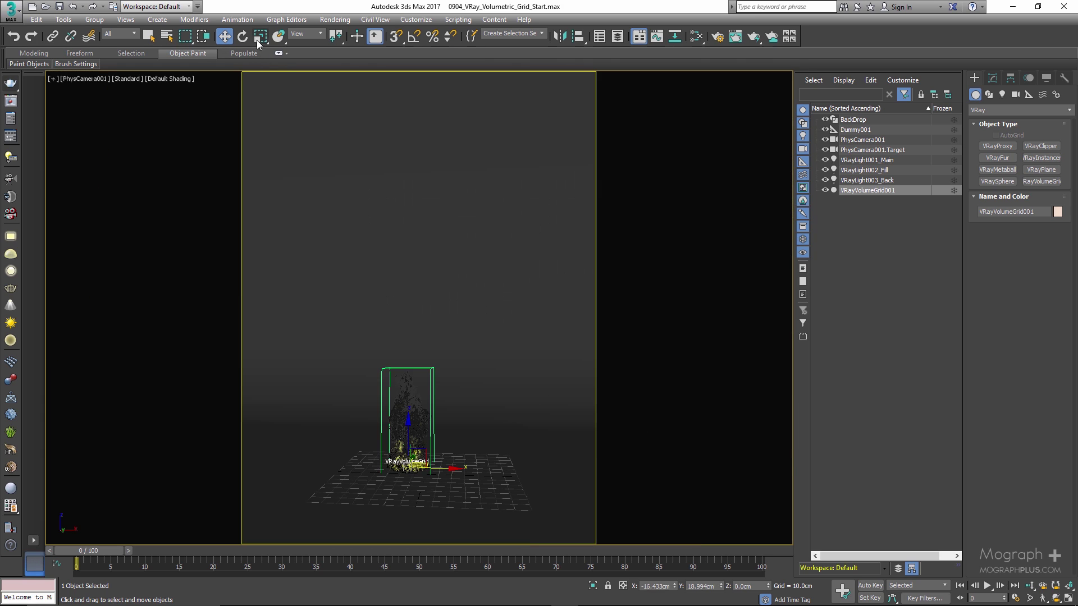
click(260, 36)
click(651, 586)
text(350)
key(Return)
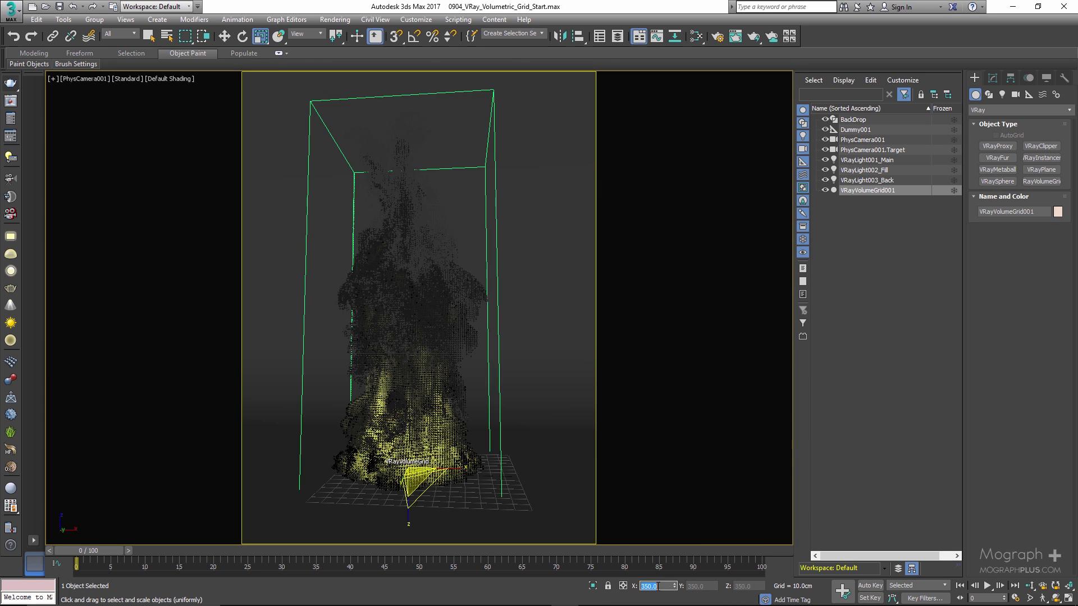
- Raise the volume grid in the Front view to a height of about 9.7 cm and return to the full camera view
key(alt+w)
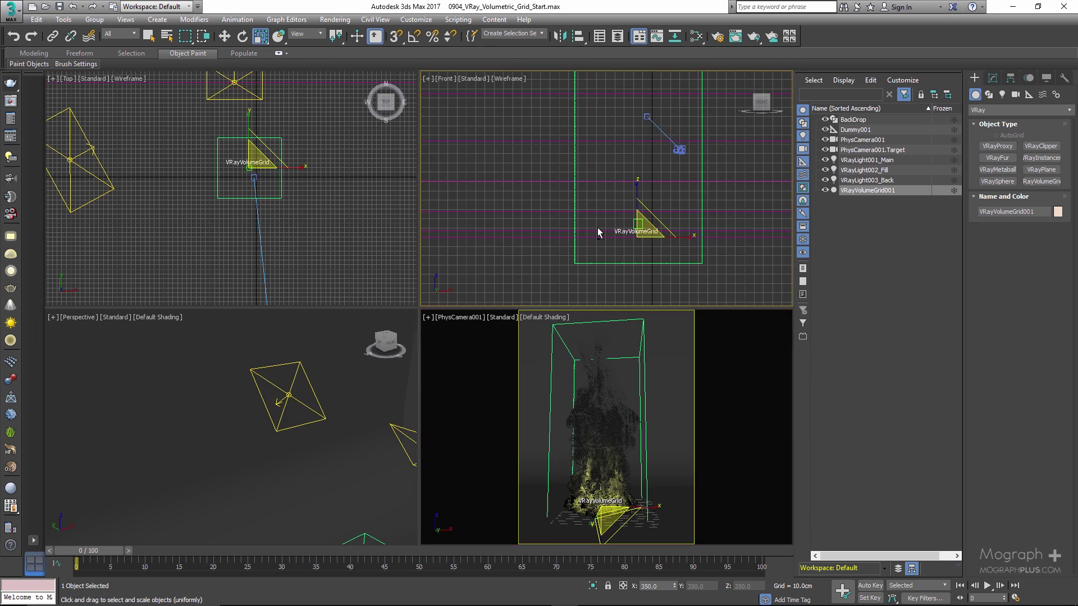
key(alt+w)
key(w)
drag(481, 366, 484, 351)
key(alt+w)
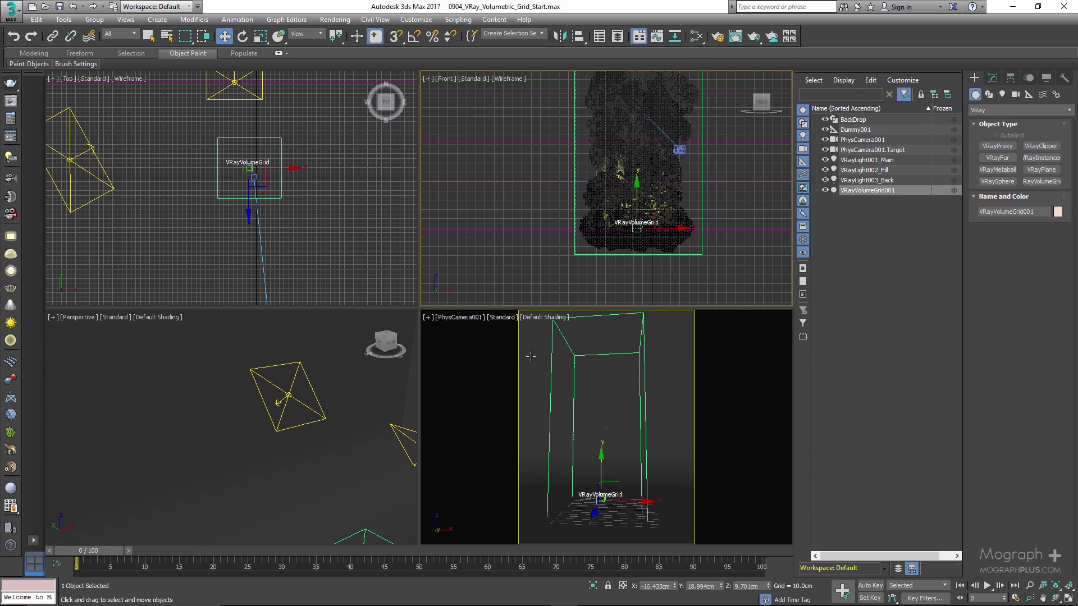
right_click(585, 371)
key(alt+w)
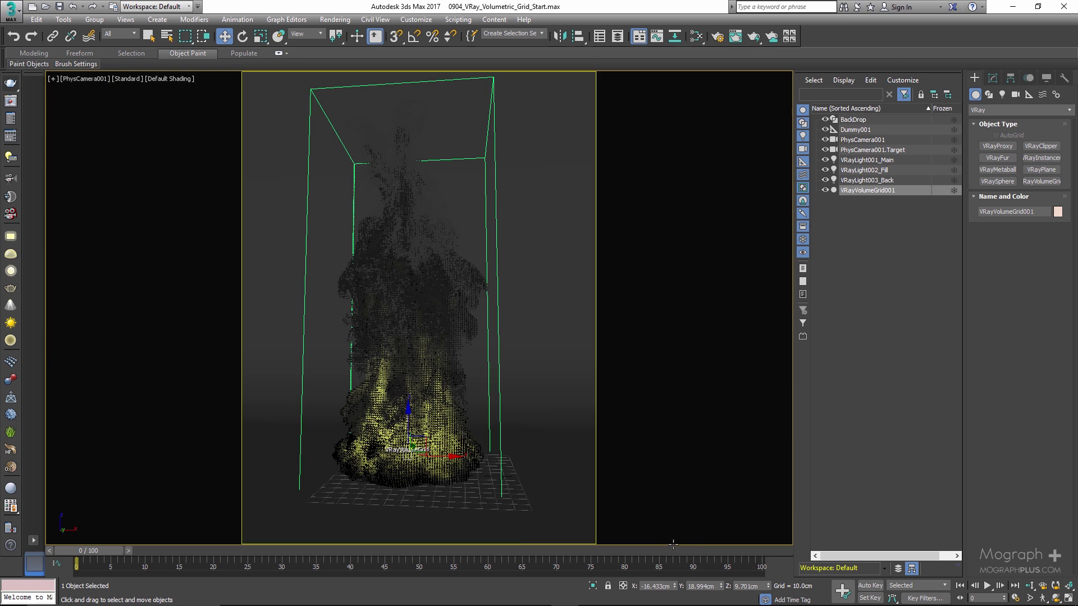
- Offset the volume grid by 5 cm along the world X axis with the Move Transform Type-In
right_click(222, 38)
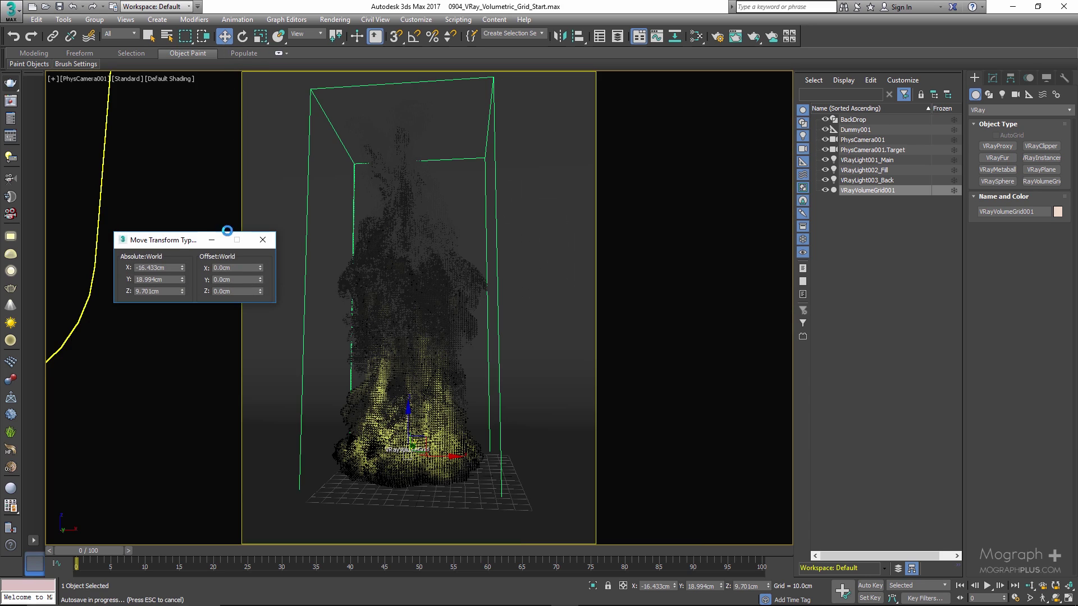
click(239, 269)
text(5)
key(Return)
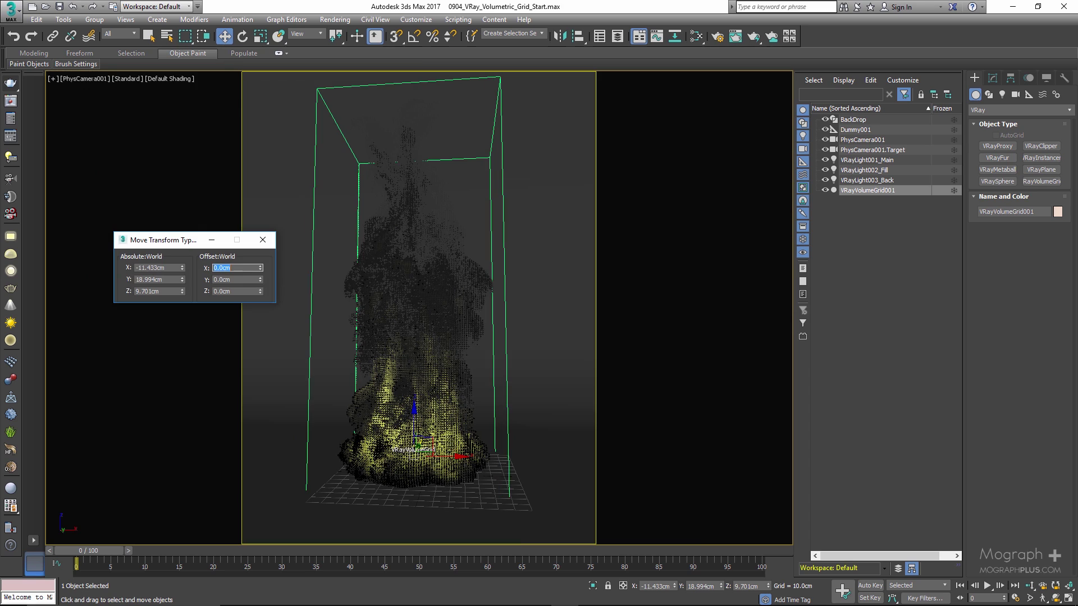
click(263, 240)
- Rename the volume grid object as VRayVolumeGrid_Fire in the scene's object list
click(904, 195)
click(905, 192)
key(BackSpace)
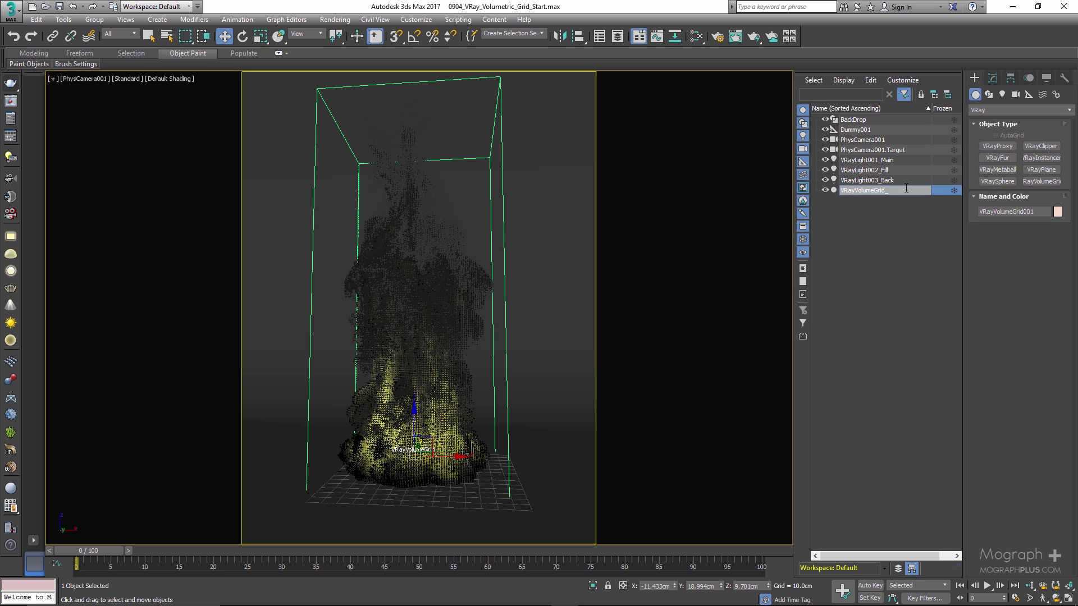
text(_Fire)
key(Return)
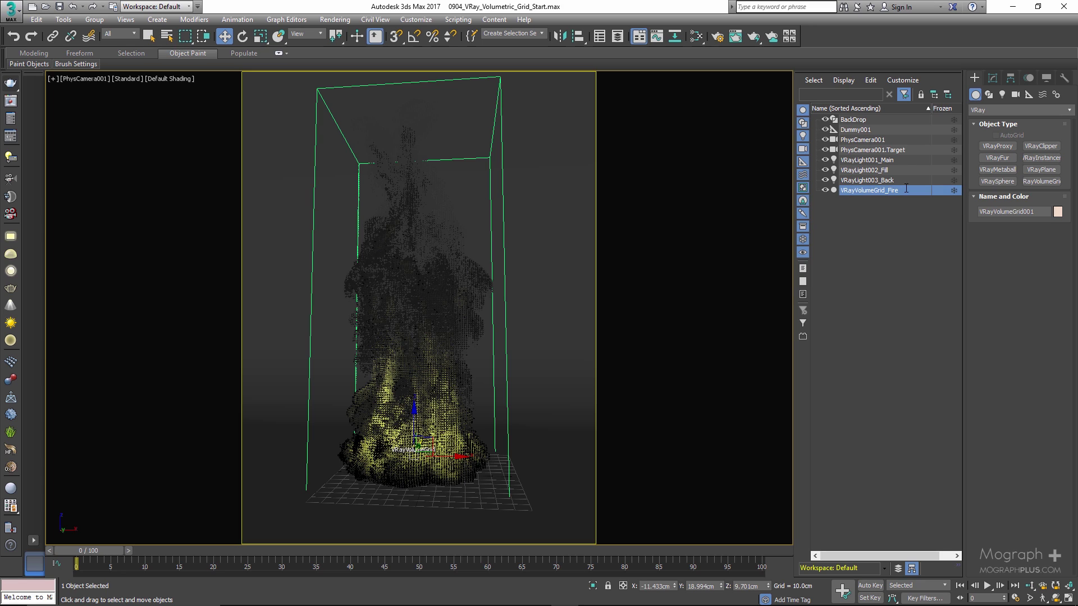
- View the saved render in the V-Ray frame buffer and examine the grid's volumetric Fire, Smoke color and Smoke opacity settings
click(13, 101)
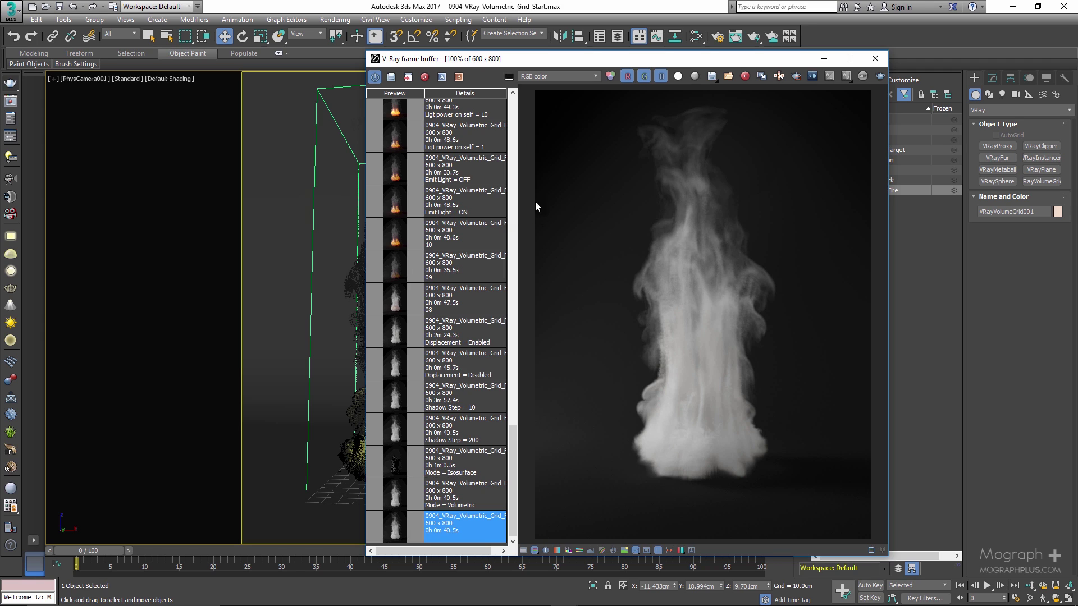
drag(692, 58, 591, 55)
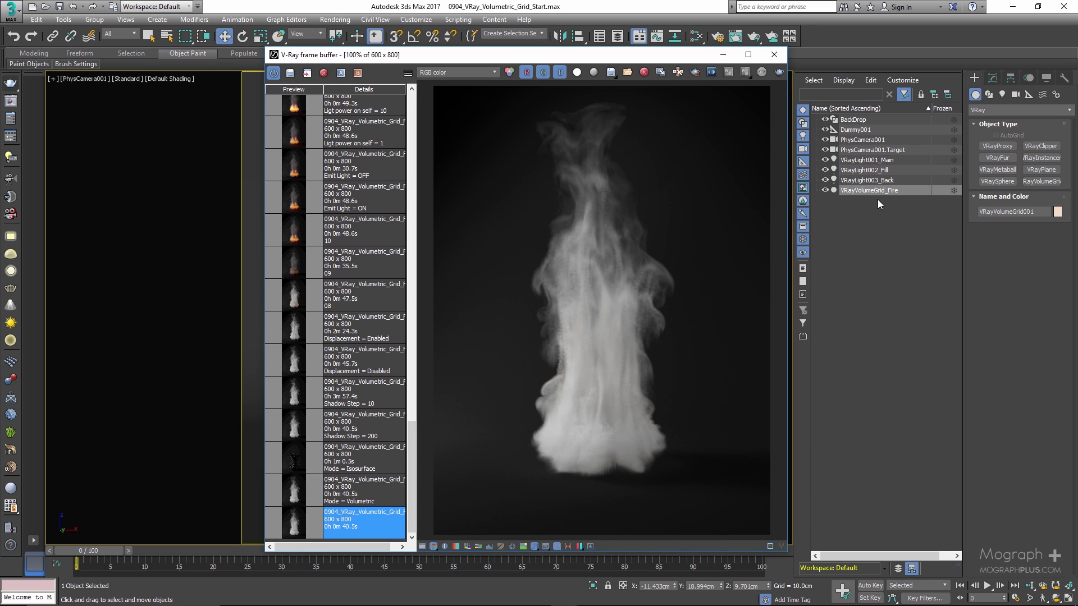
click(992, 78)
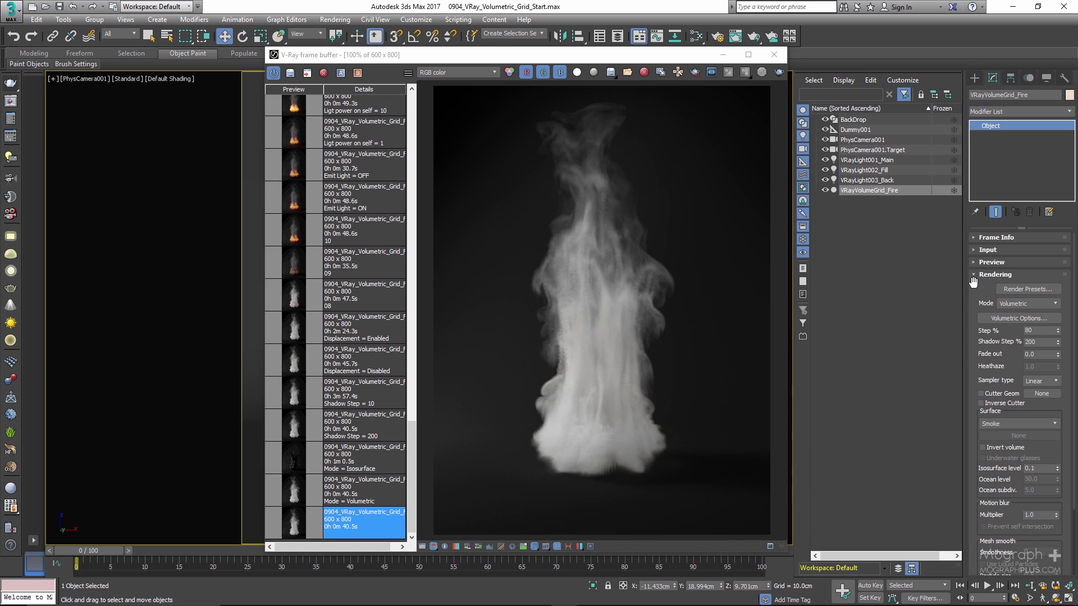
click(990, 317)
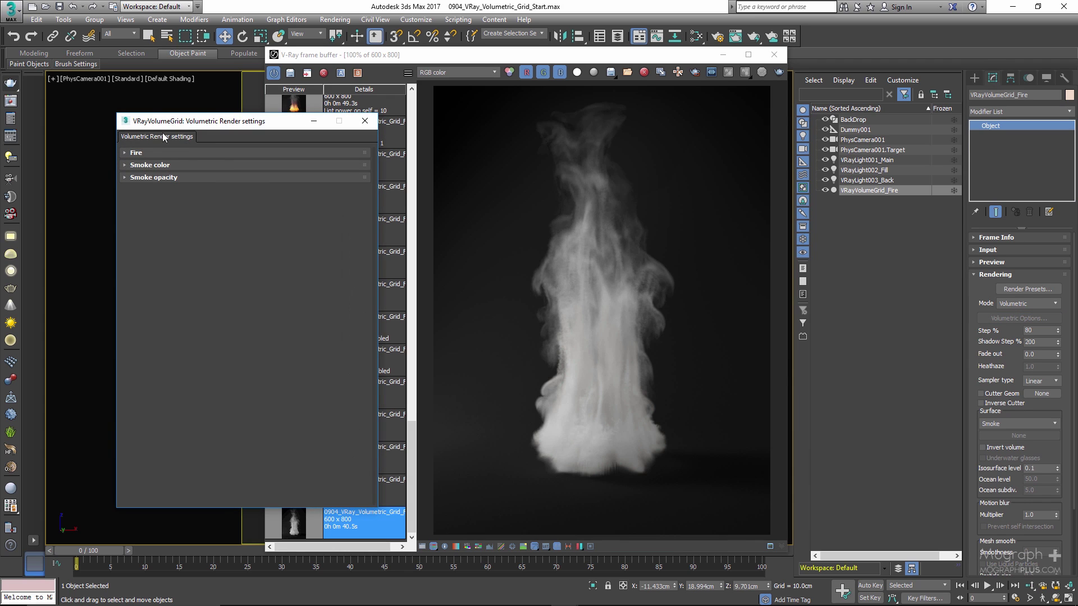
drag(187, 126, 93, 111)
click(70, 137)
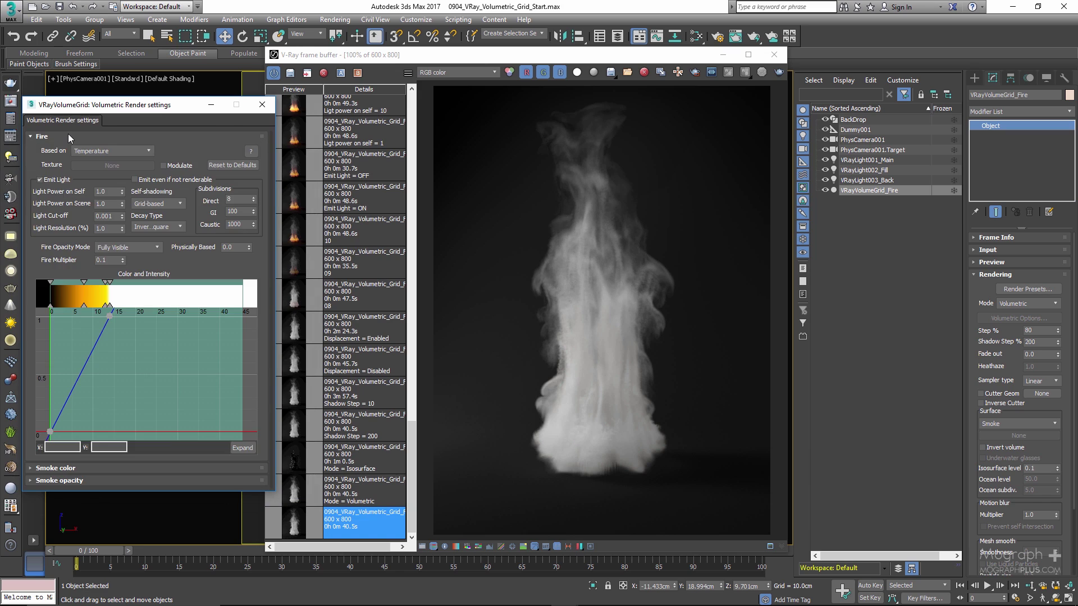
click(69, 136)
click(68, 148)
click(67, 149)
click(67, 162)
click(68, 161)
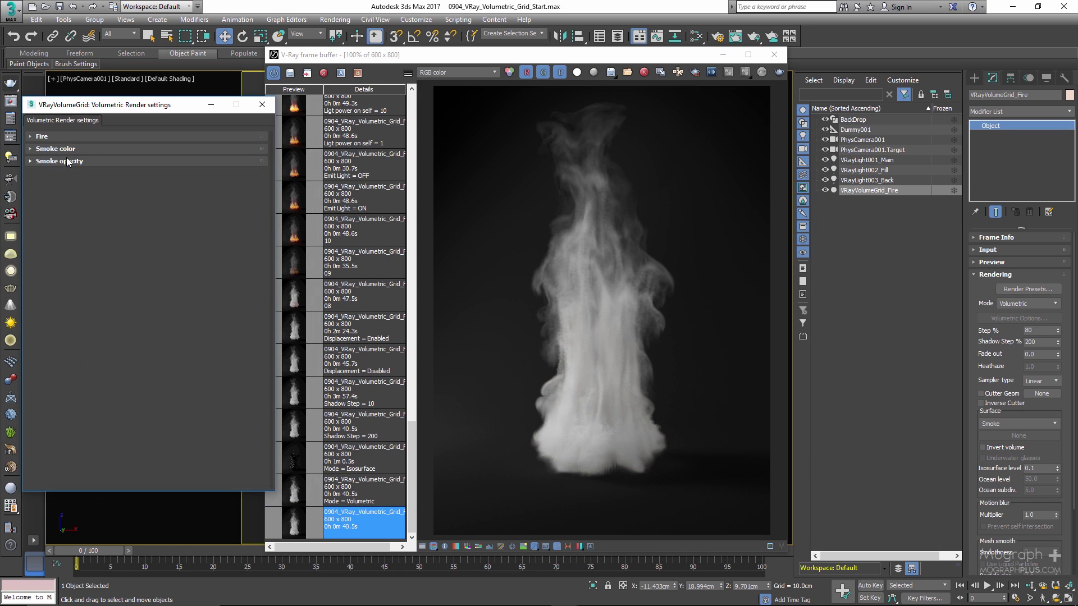
click(261, 104)
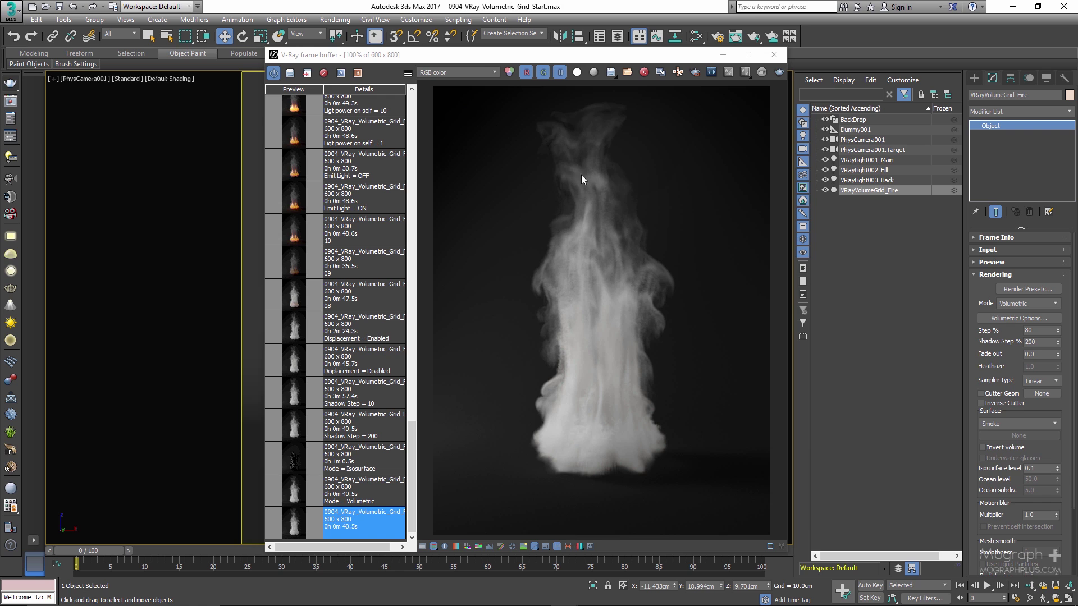
click(774, 54)
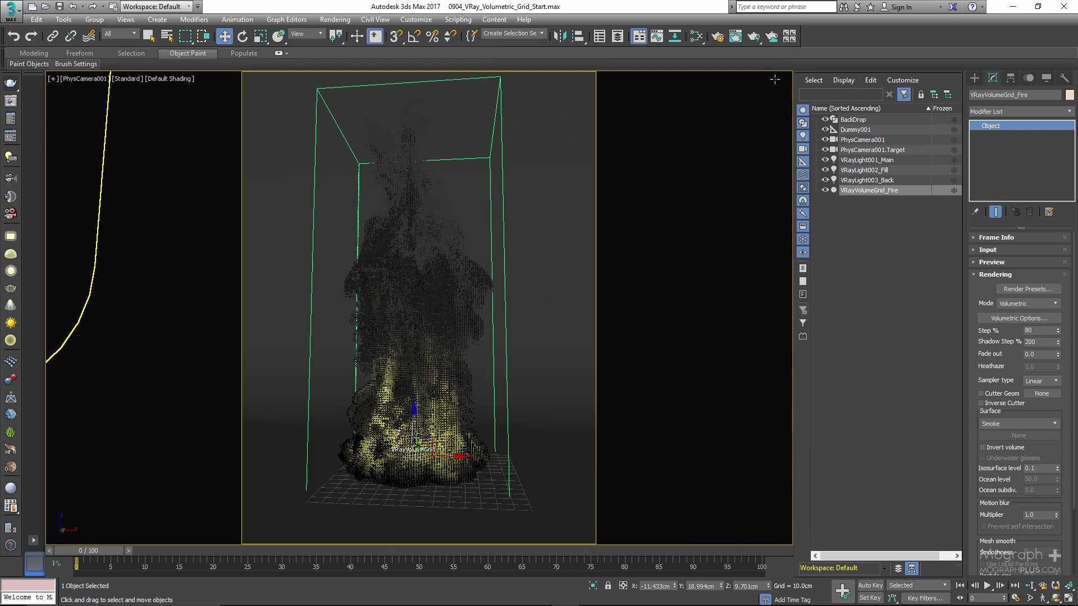
- Look through the volume grid's Input and Preview parameters, and leave only the Frame Info parameters expanded
click(991, 262)
click(993, 250)
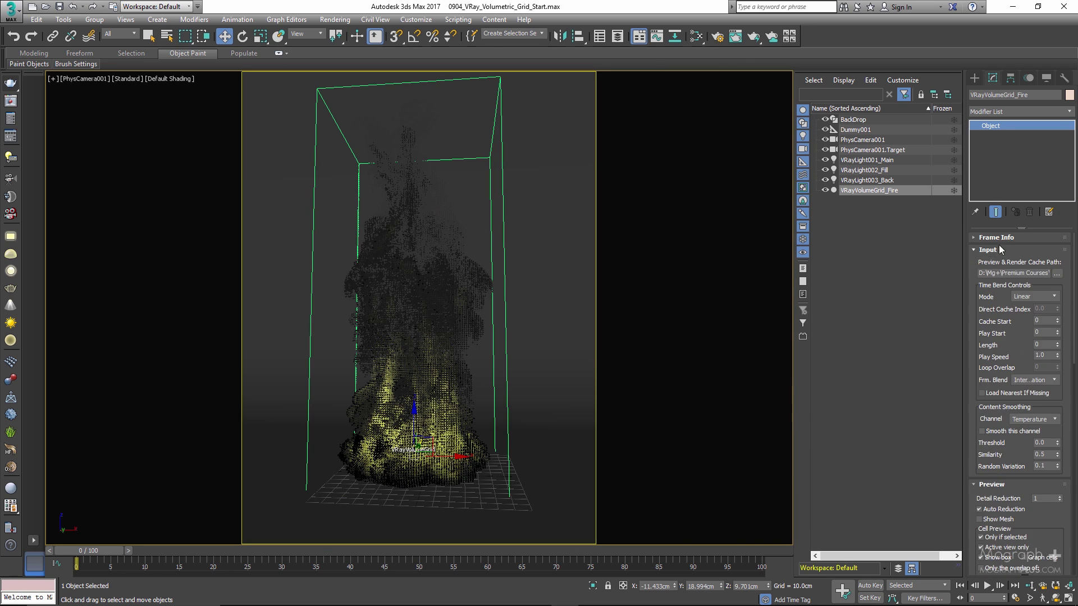
click(999, 236)
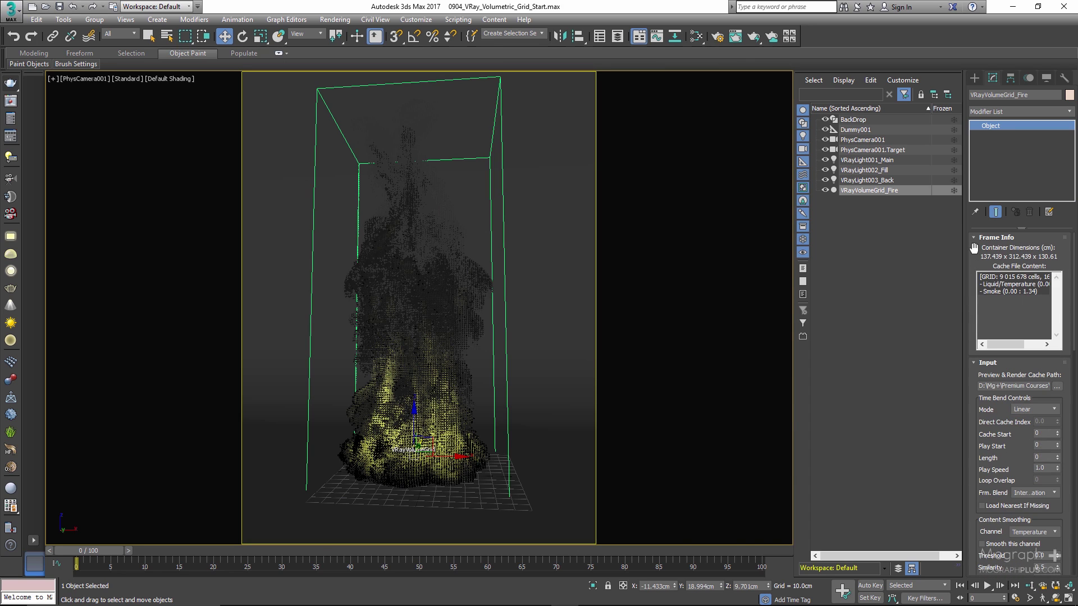
drag(971, 289, 974, 251)
scroll(1010, 292, down, 5)
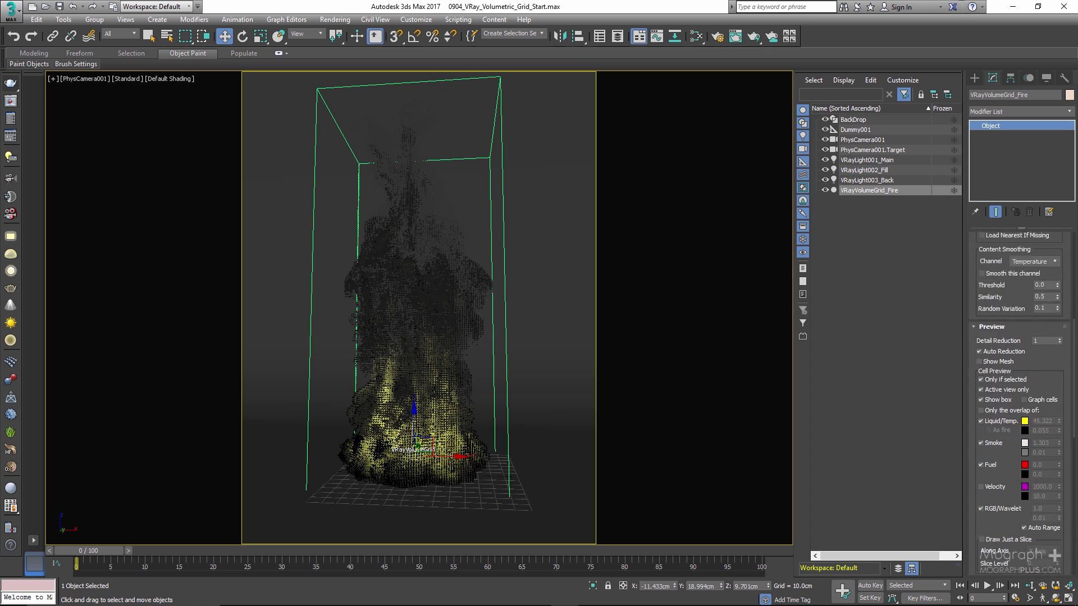
drag(1024, 312, 1057, 596)
click(996, 348)
click(998, 361)
click(995, 372)
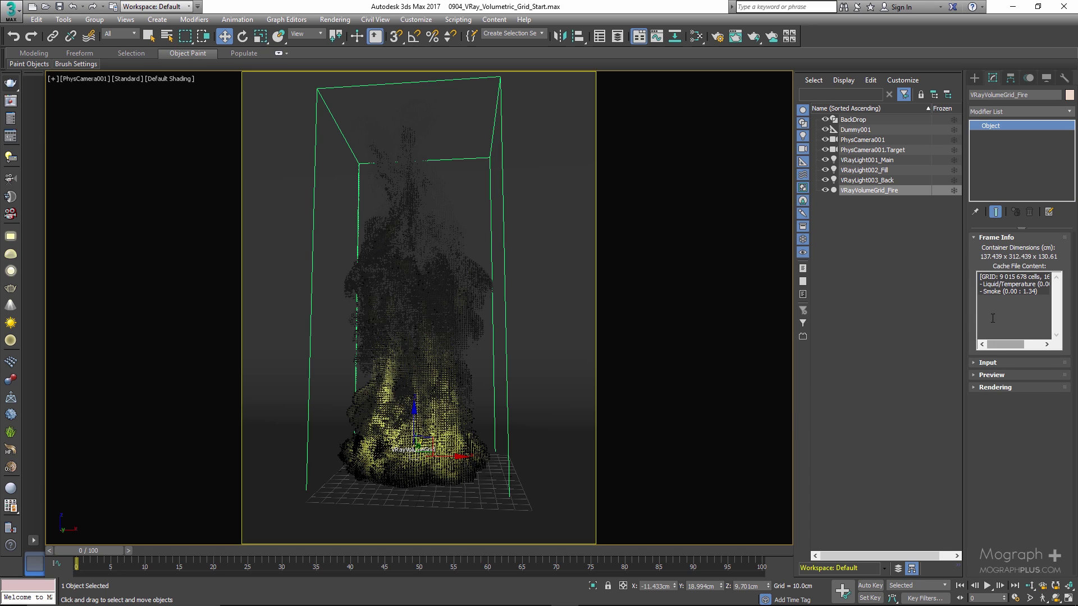
- Examine the cache file content in Frame Info for the grid resolution and the Liquid/Temperature and Smoke channels
drag(995, 284, 1034, 277)
click(1001, 285)
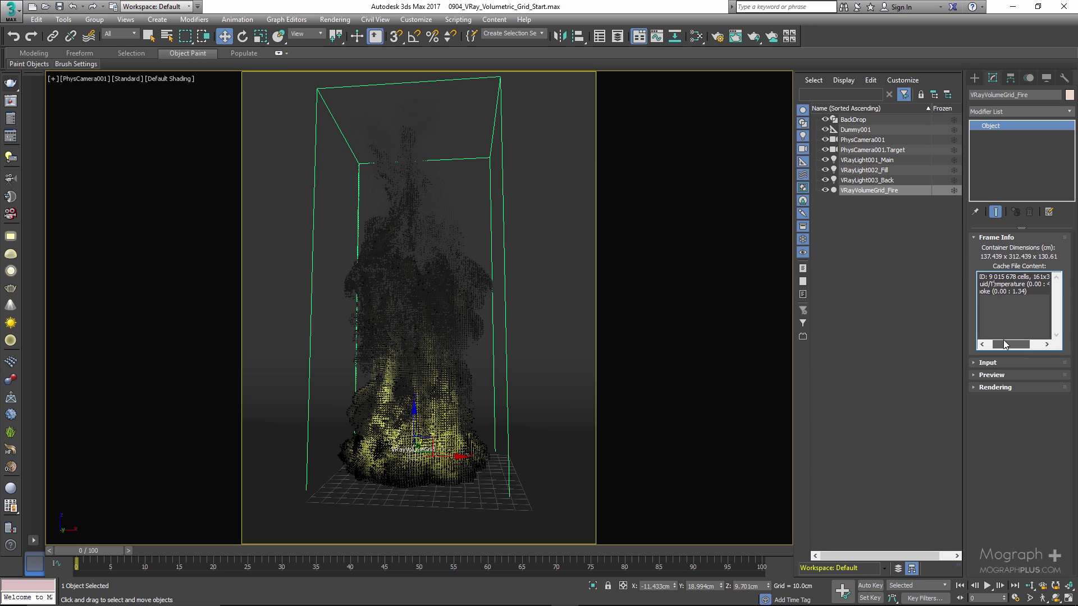
mouse_move(1001, 284)
mouse_down()
mouse_move(1045, 286)
mouse_move(987, 292)
mouse_move(1001, 293)
mouse_up()
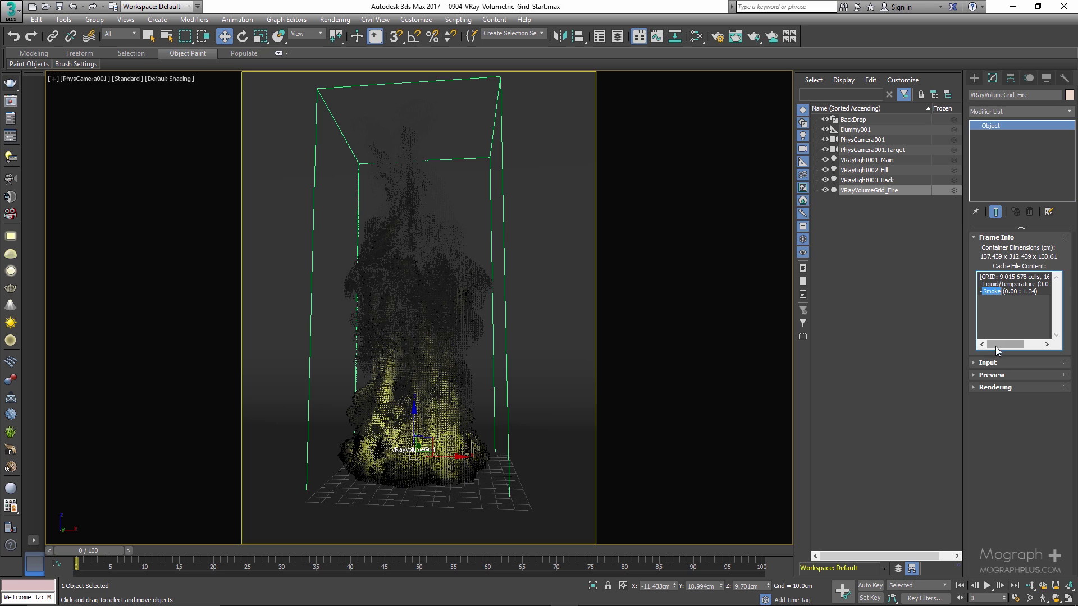
mouse_move(1004, 345)
mouse_down()
mouse_move(1031, 344)
mouse_move(1001, 342)
mouse_up()
drag(998, 276, 1031, 277)
click(1011, 319)
click(993, 238)
- Browse the OpenVDB folder from the grid's cache path options, and leave the file selection without choosing a file
click(994, 250)
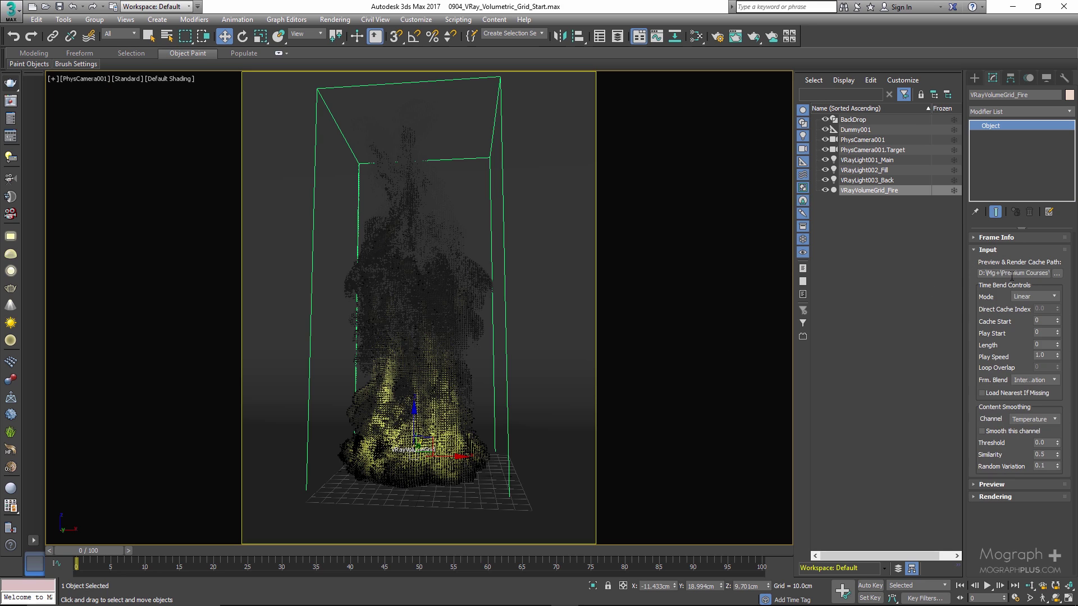
click(1057, 279)
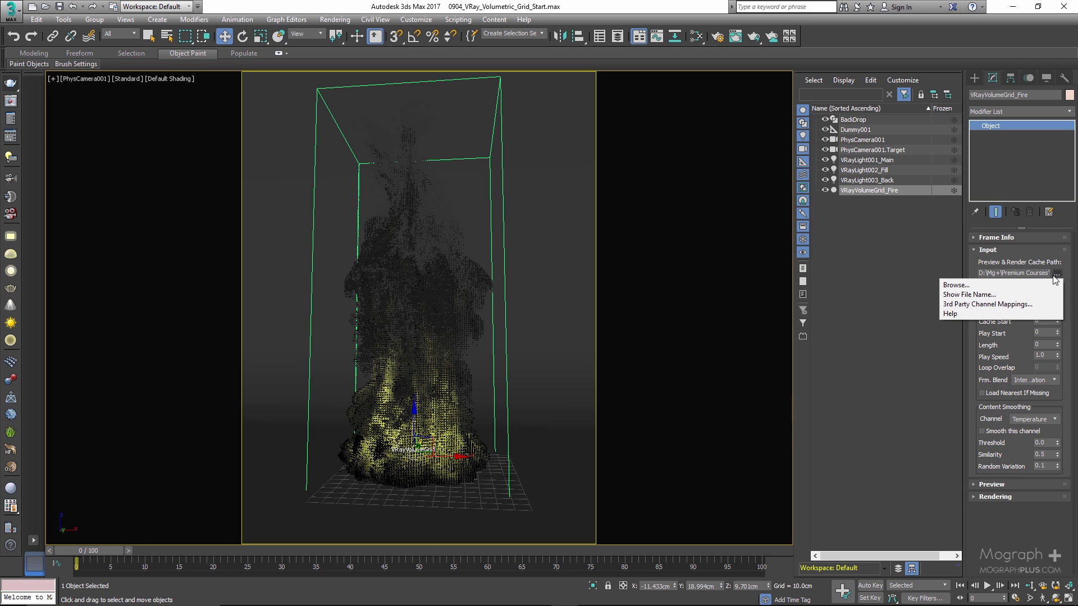
click(1025, 285)
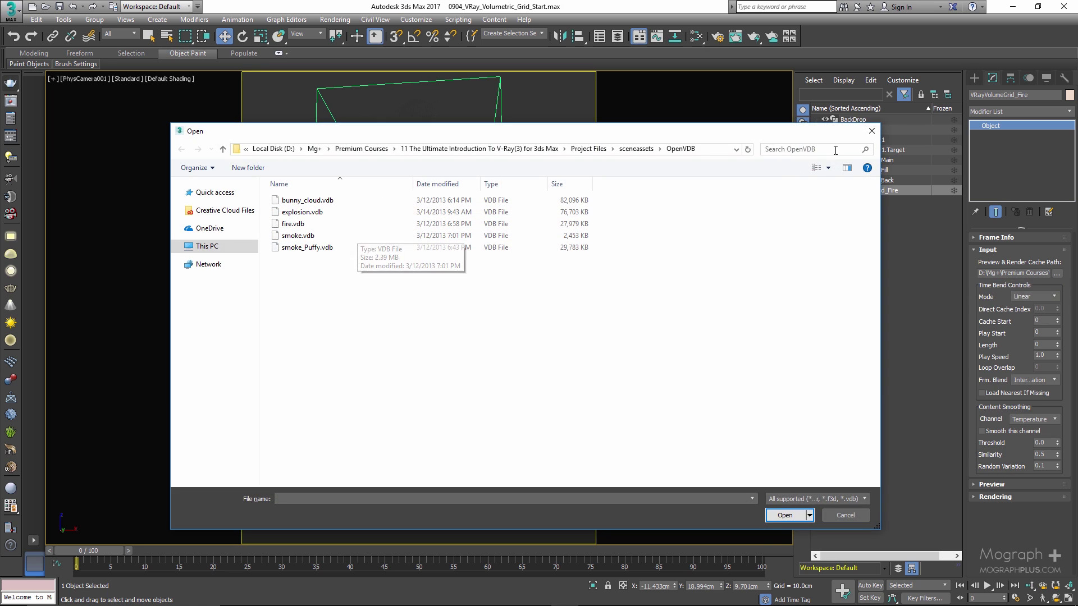
click(872, 132)
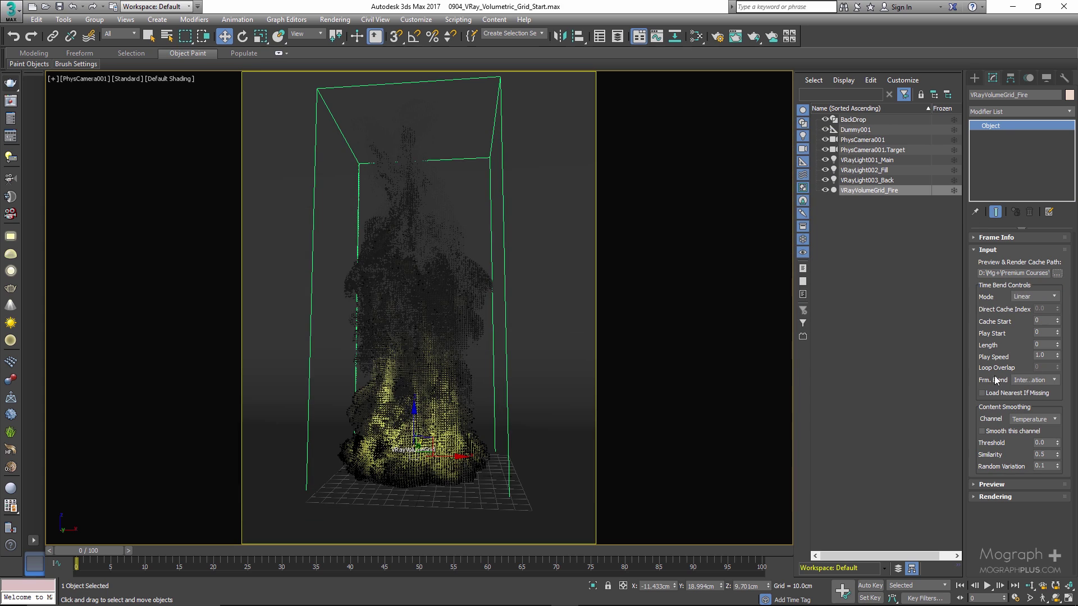
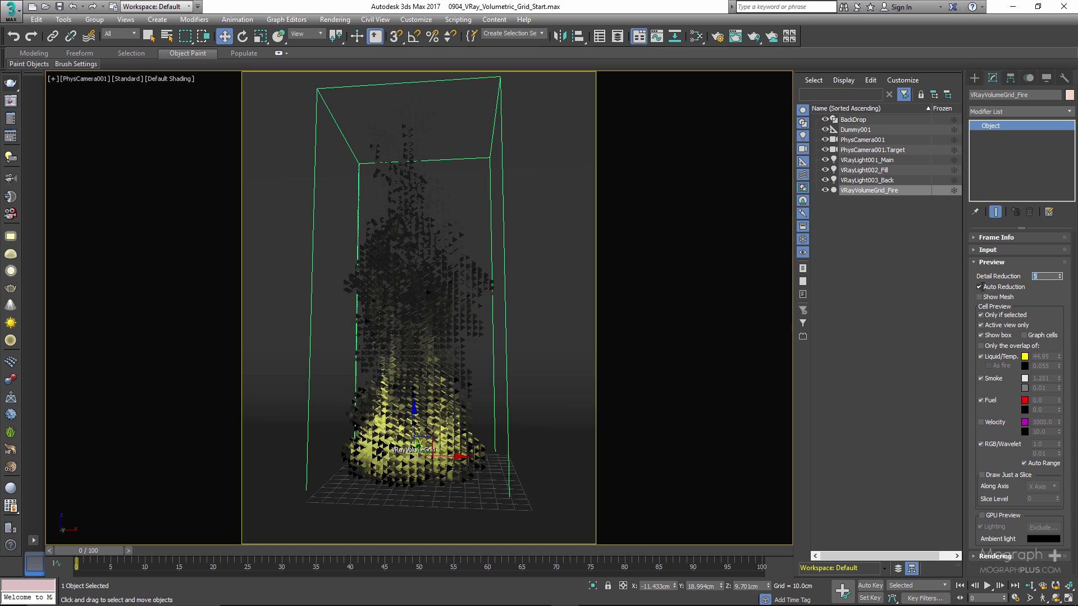
- Try preview Detail Reduction values of 10 and 5 on the fire grid, and set it to 1
text(10)
key(Return)
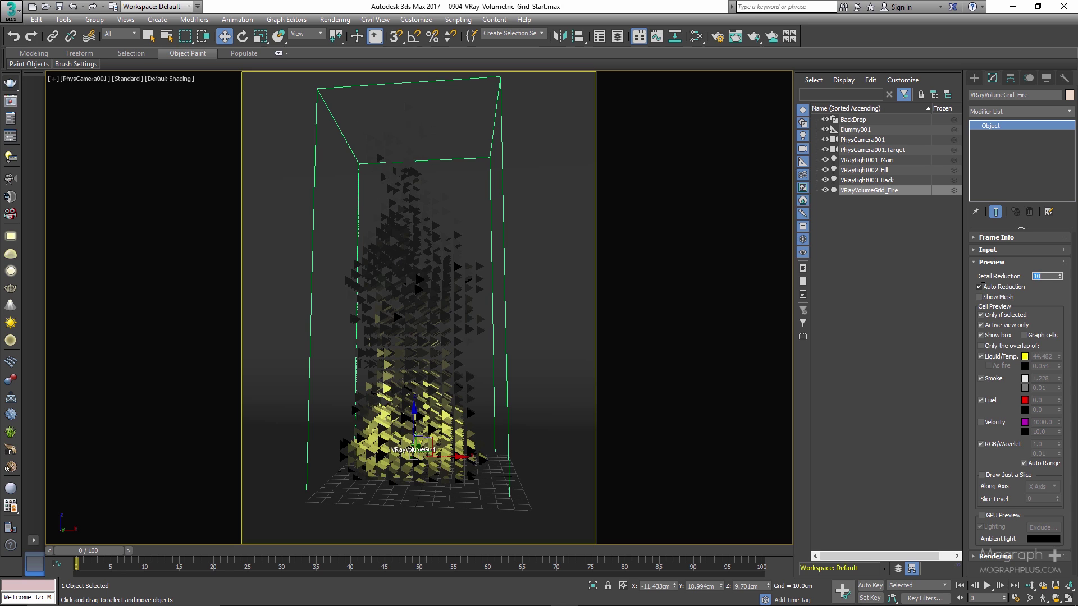
text(5)
key(Return)
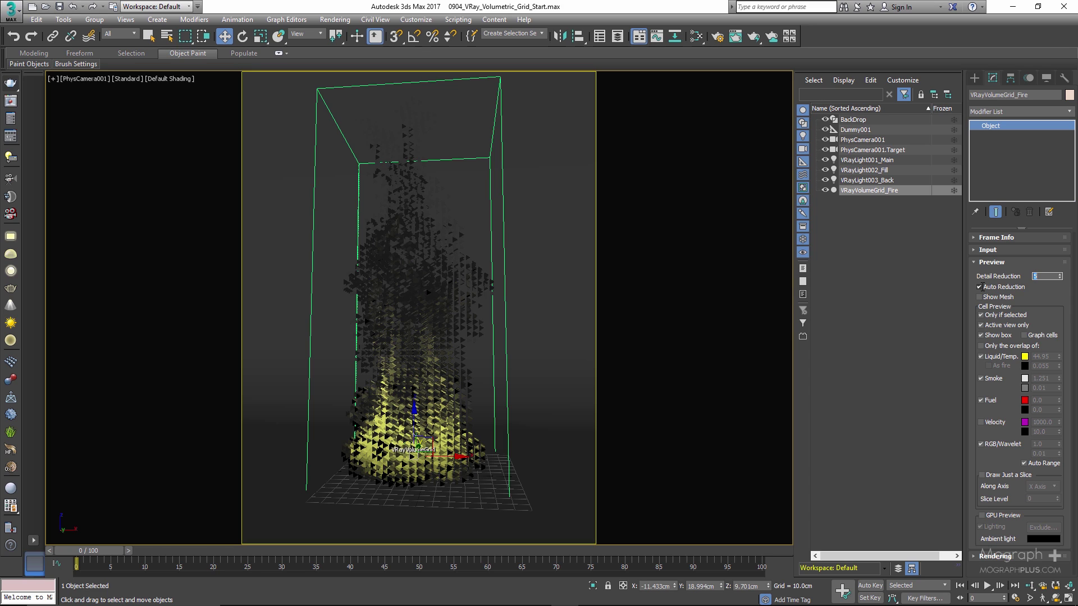
key(Return)
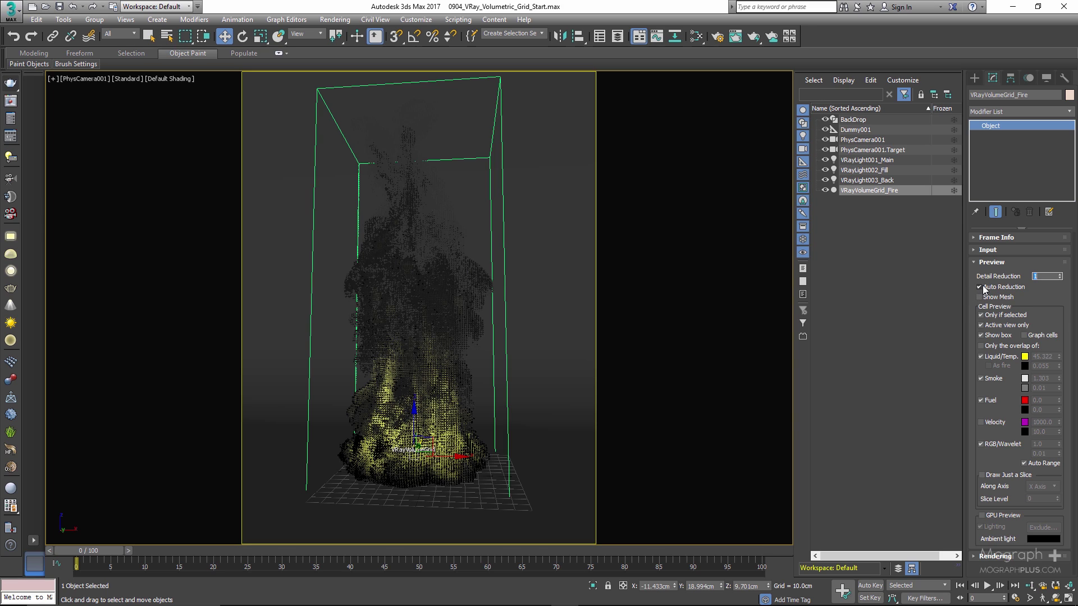
- Try displaying the fire grid's preview as a mesh, and turn Show Mesh back off
click(980, 287)
click(992, 300)
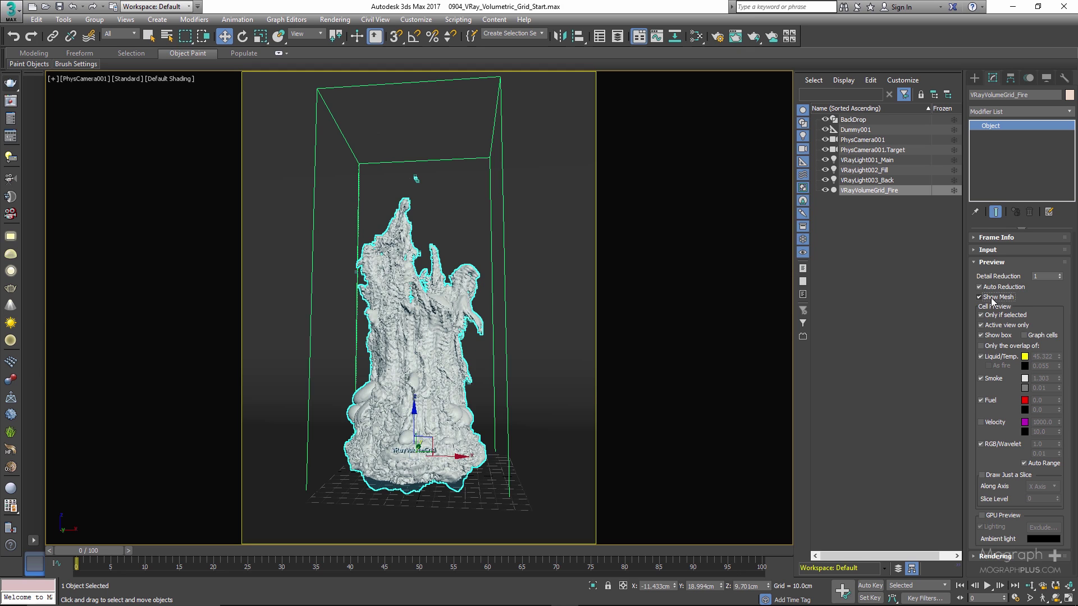
click(991, 299)
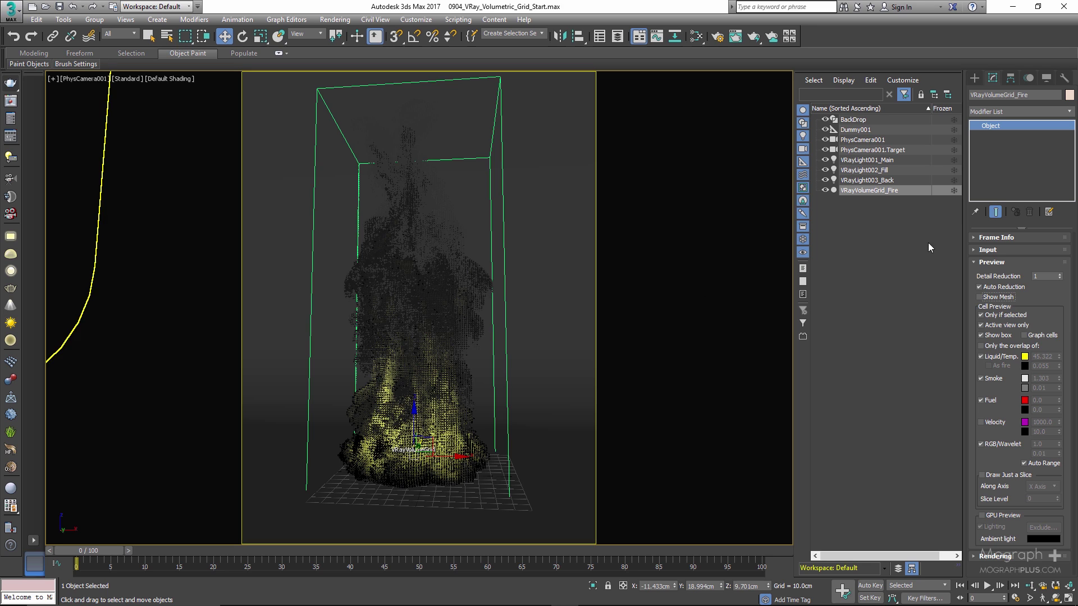
- Test the cell preview with Only if selected on and off, re-enable it, and compare the preview across the four viewports
click(893, 230)
click(863, 191)
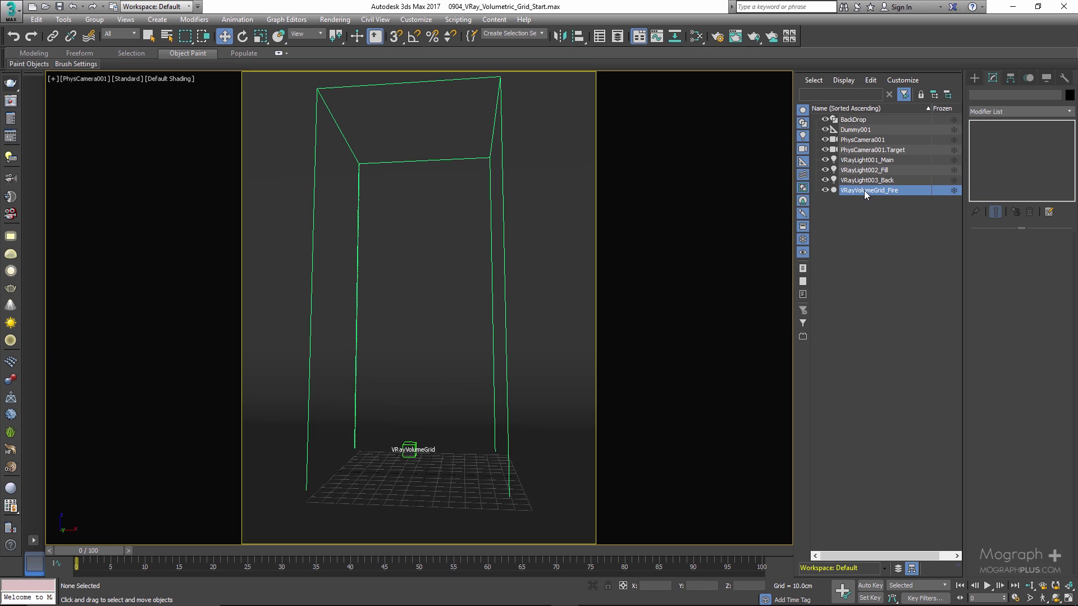
click(989, 315)
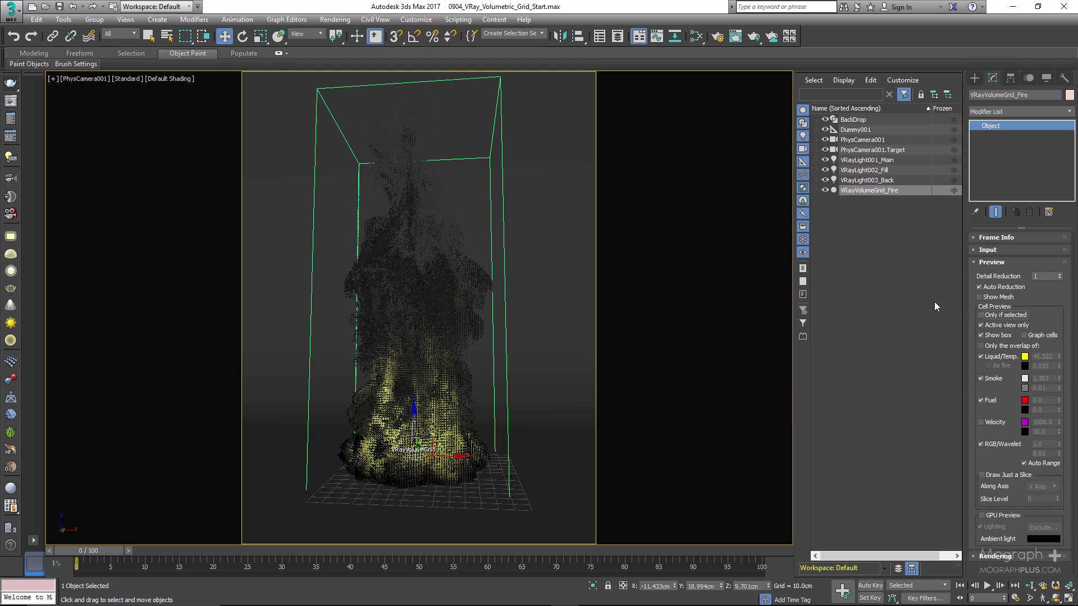
click(868, 231)
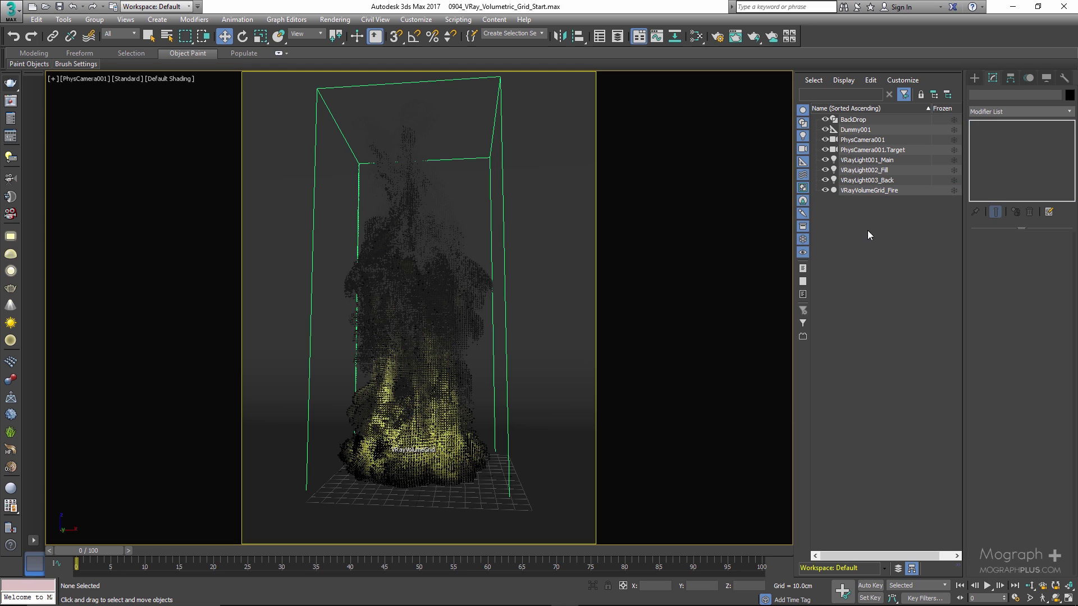
click(864, 190)
click(1007, 314)
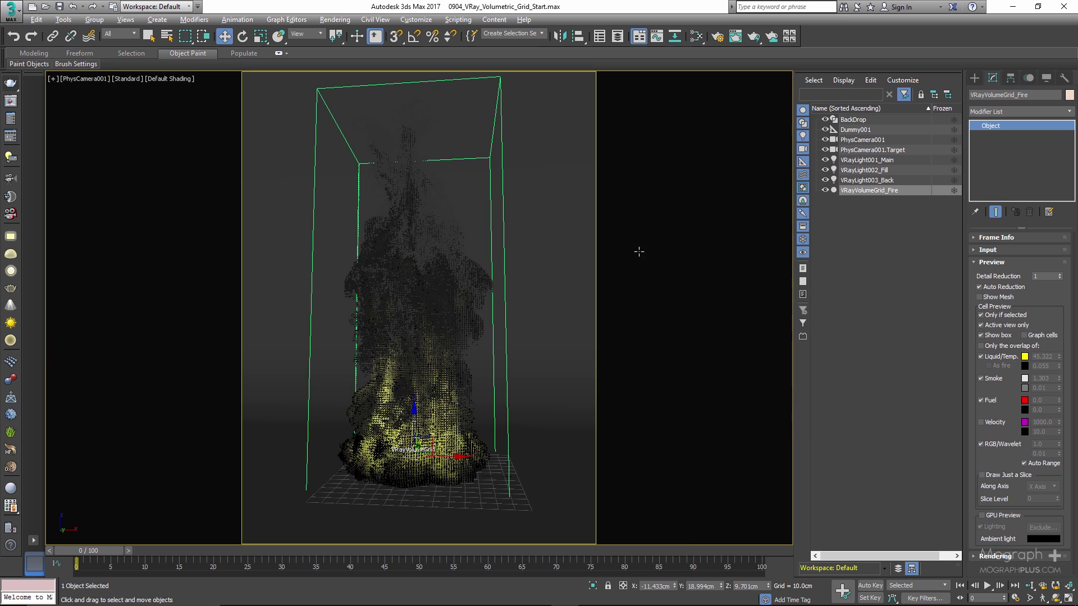
key(alt+w)
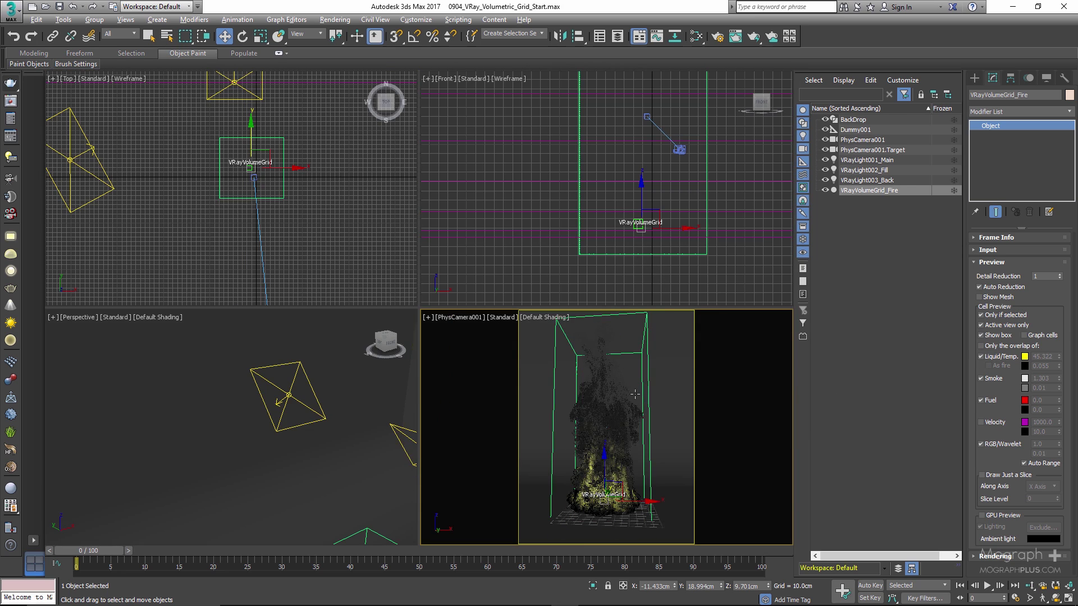
key(alt+w)
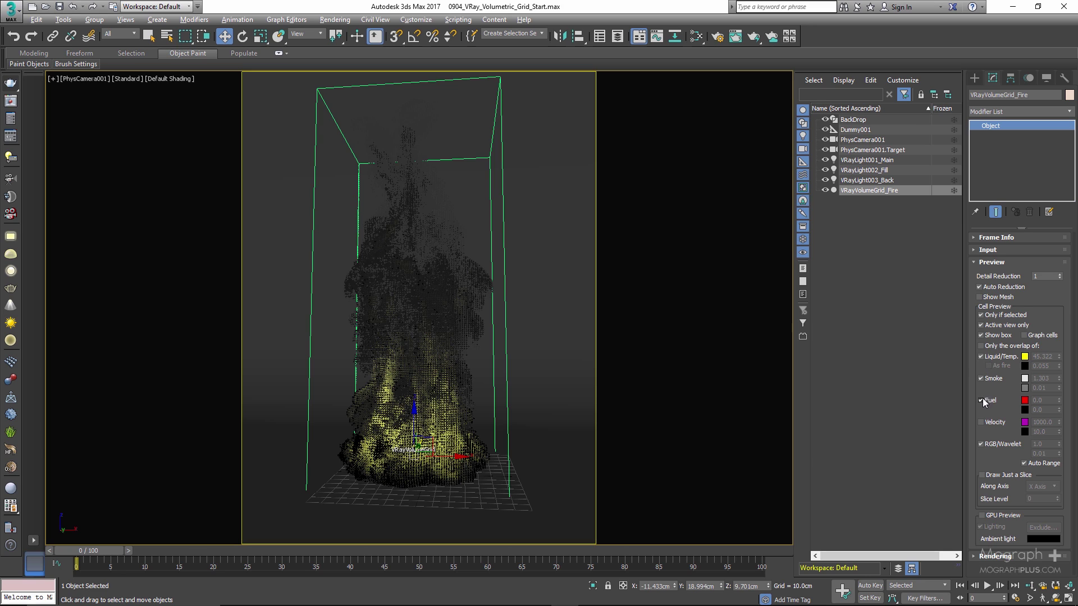
- Turn off the Liquid/Temp. and Smoke channels in the fire grid's cell preview
click(980, 357)
click(980, 379)
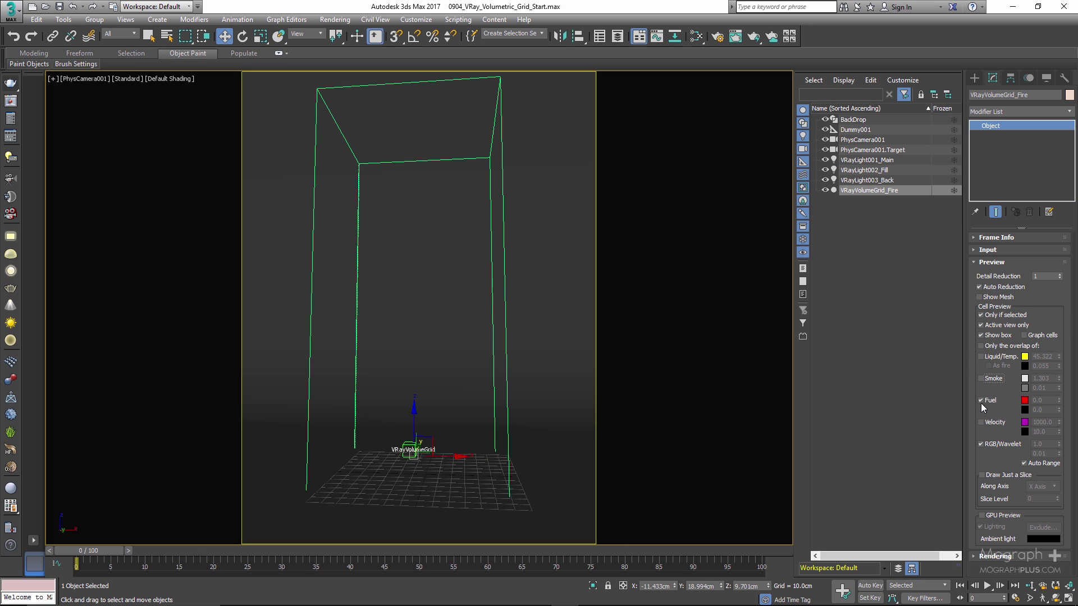
- Turn off the Fuel and RGB/Wavelet channels in the cell preview and turn Liquid/Temp. and Smoke back on
click(980, 444)
click(989, 358)
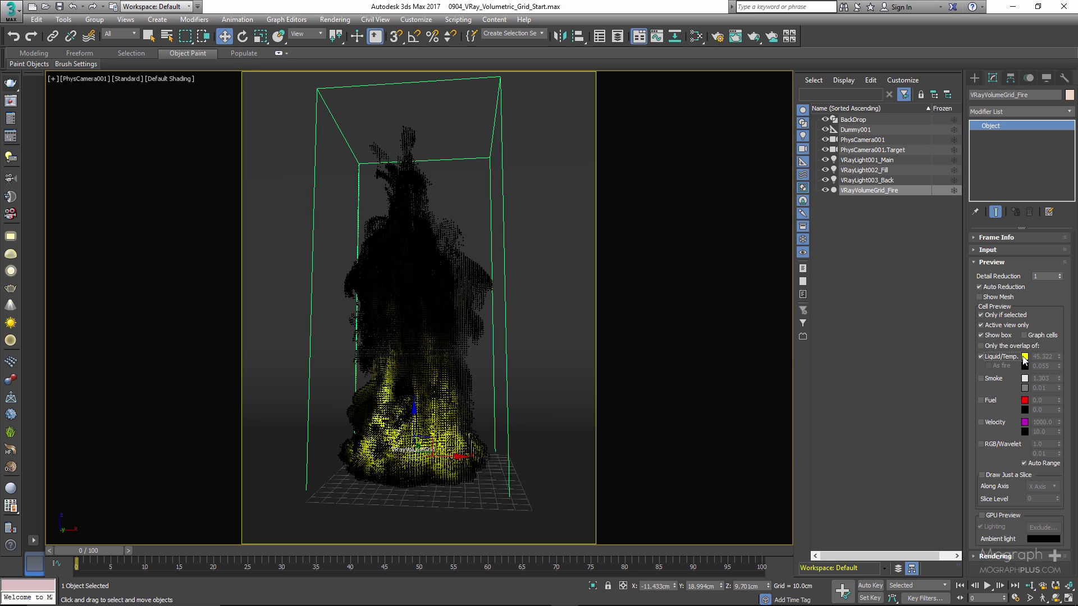
click(1024, 357)
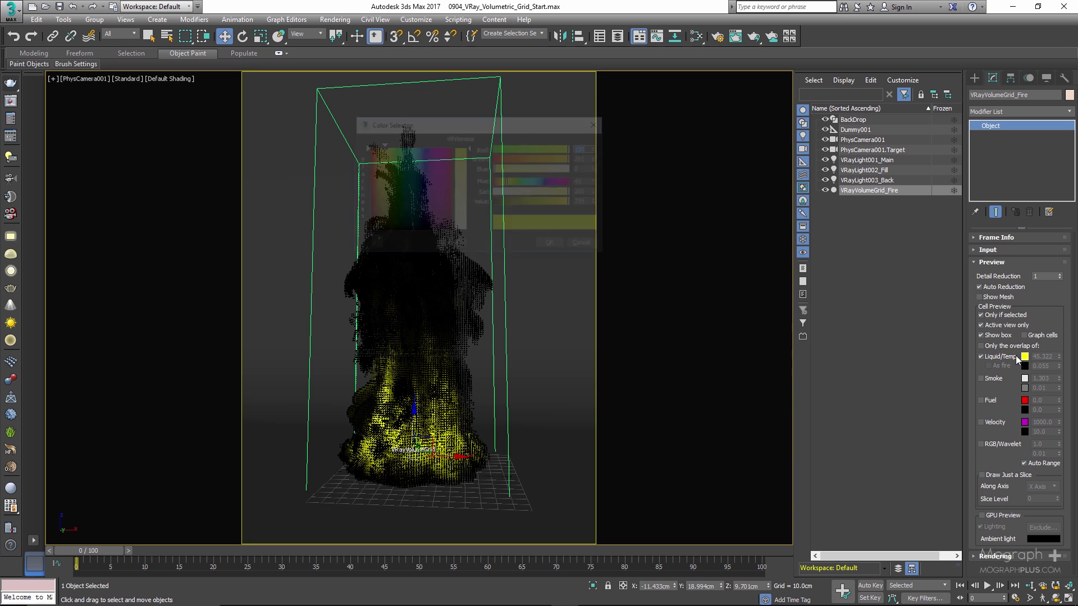
click(582, 243)
click(981, 378)
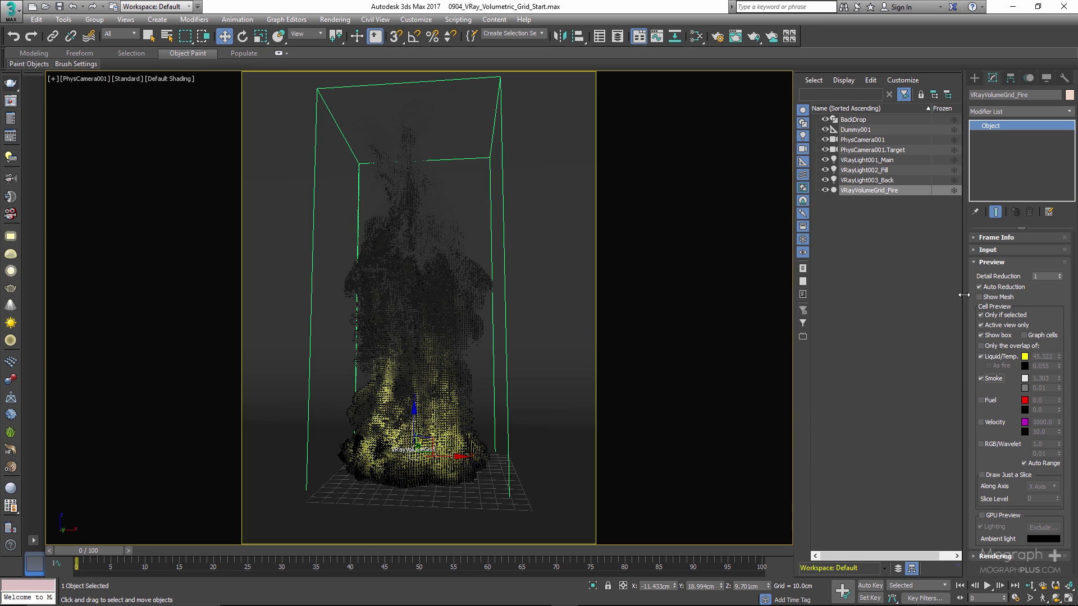
- Look through the render presets in the fire grid's Rendering parameters, keeping the grid selected
click(991, 262)
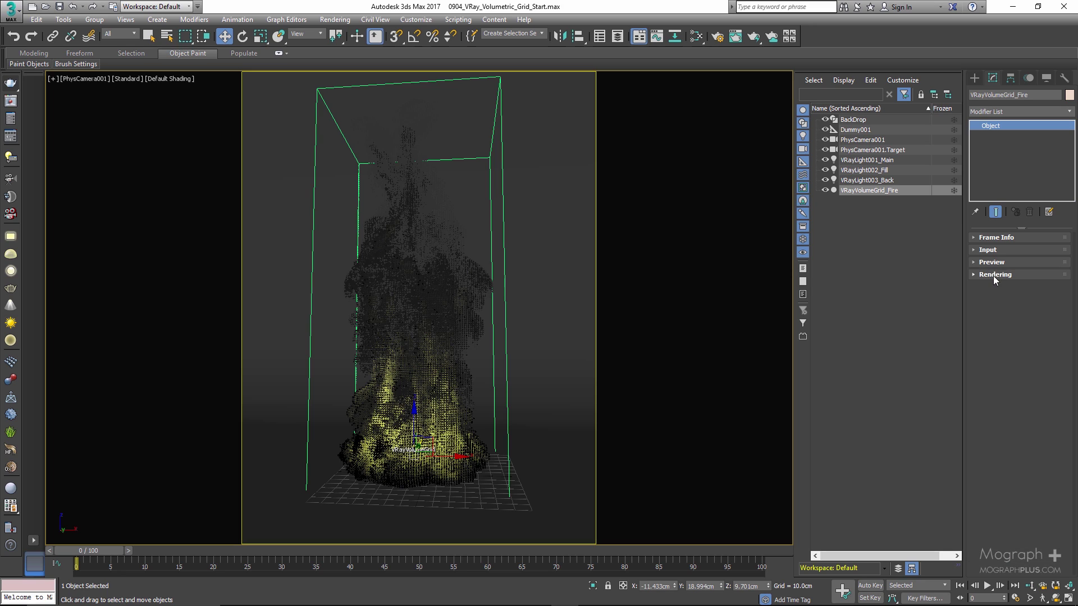
click(992, 275)
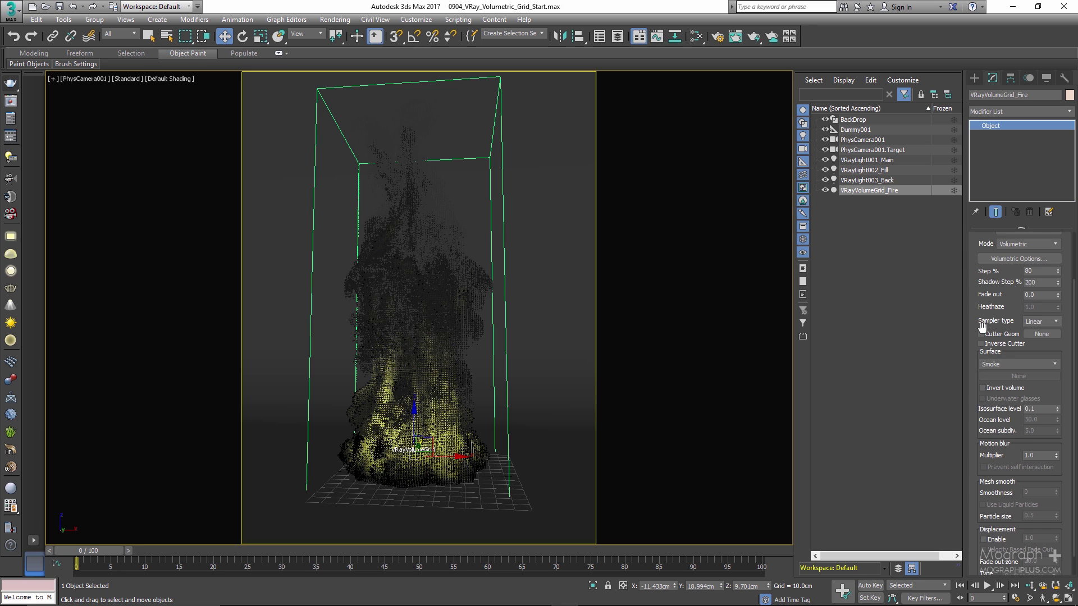
scroll(1004, 294, up, 2)
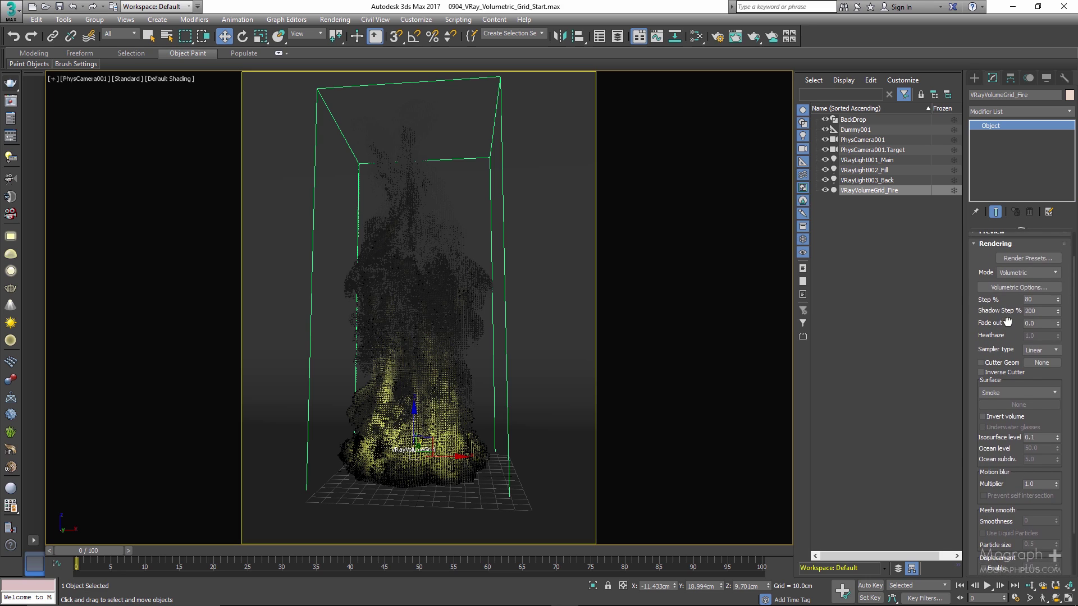
click(1027, 260)
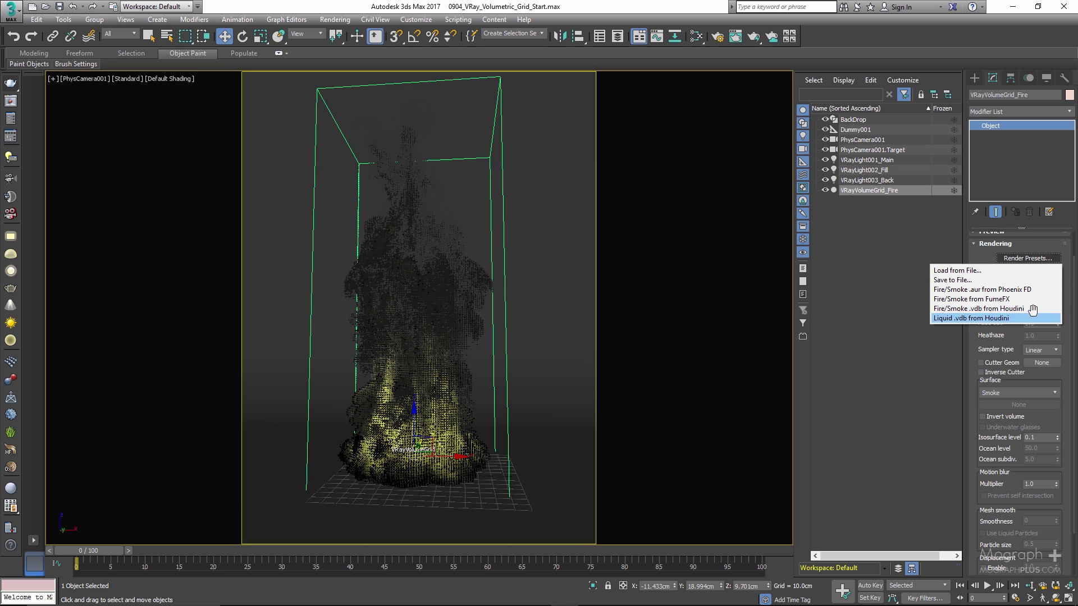
click(893, 273)
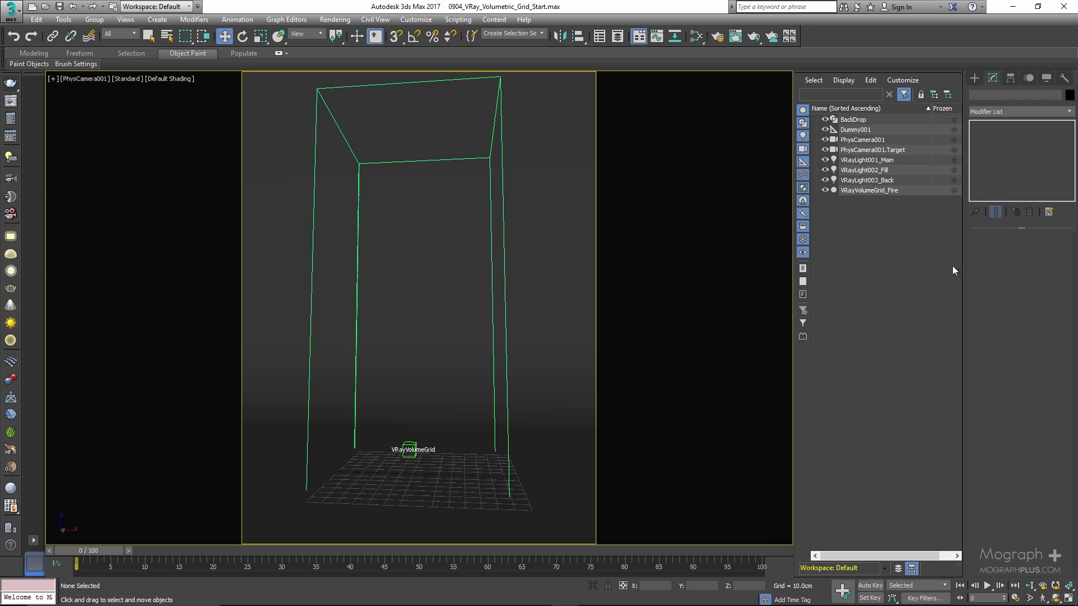
click(871, 194)
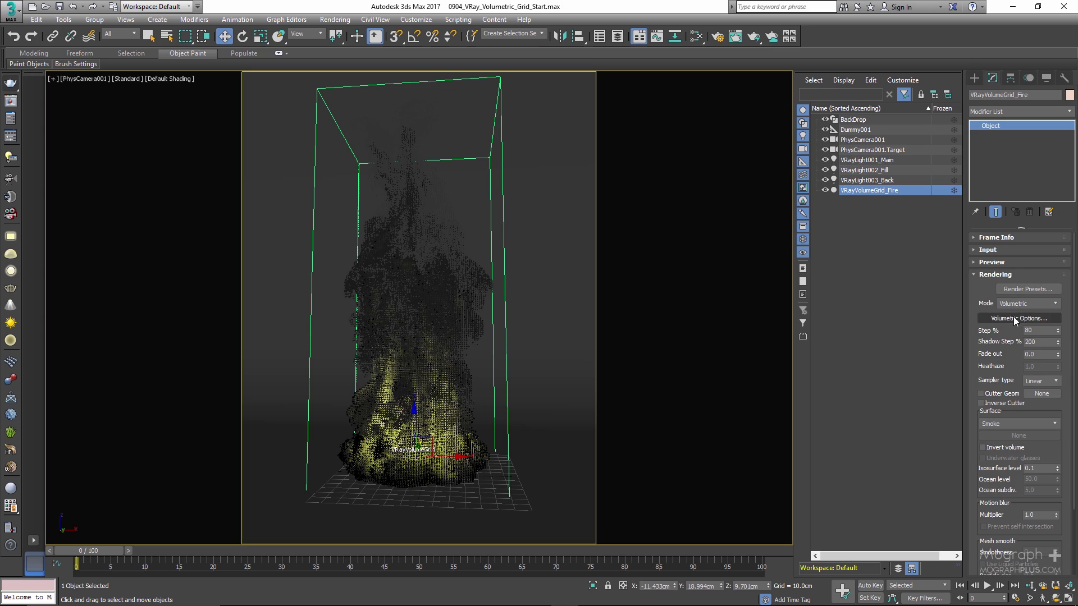
- Open the volumetric options' Fire settings and try the Fire/Smoke .aur from Phoenix FD render preset
click(1012, 316)
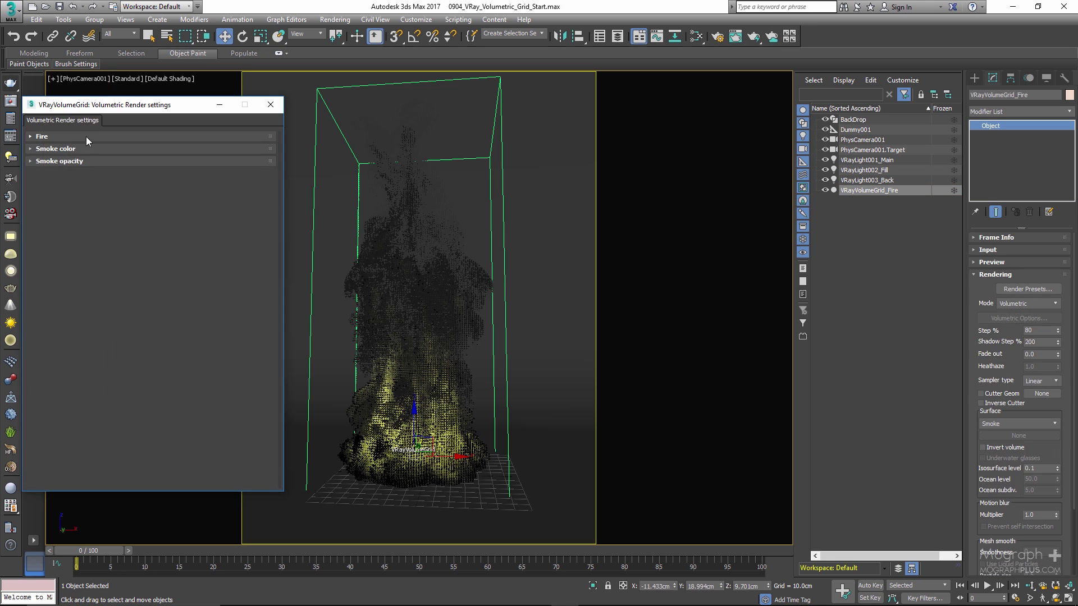
click(87, 139)
click(1035, 288)
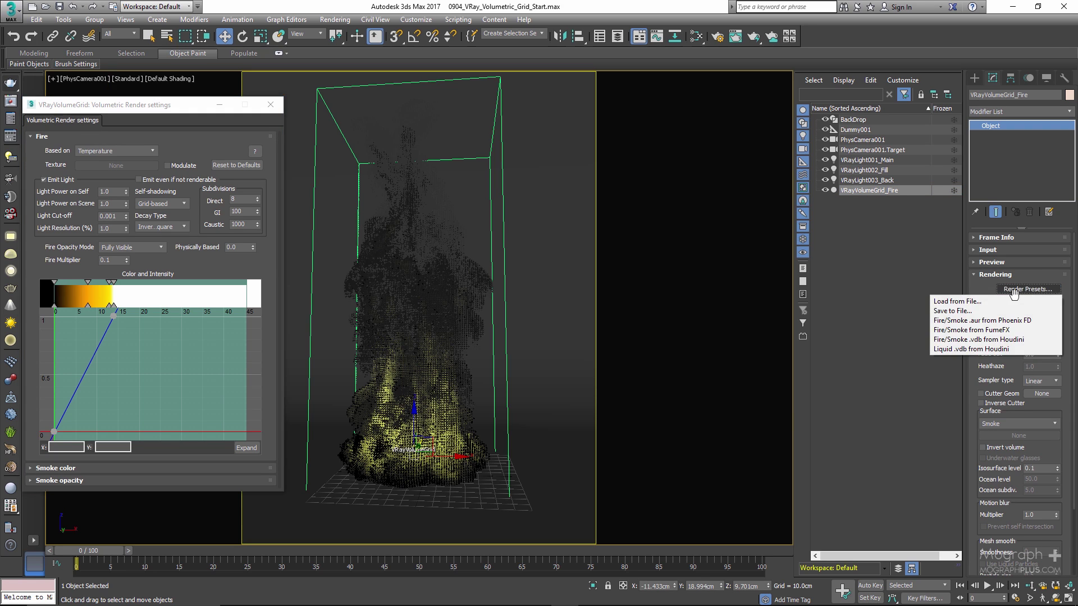
click(1023, 329)
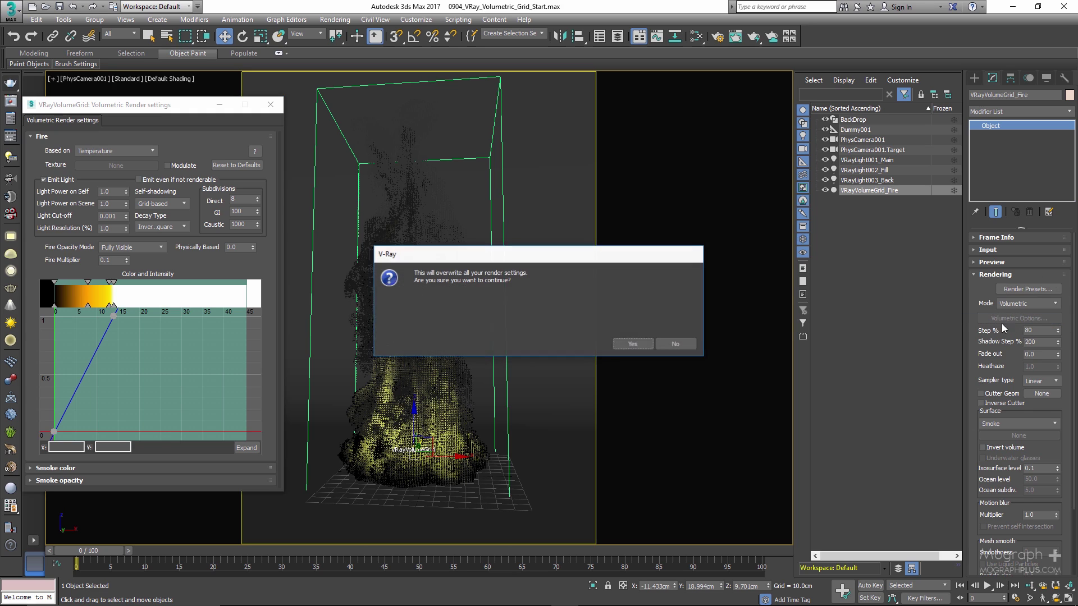
click(631, 345)
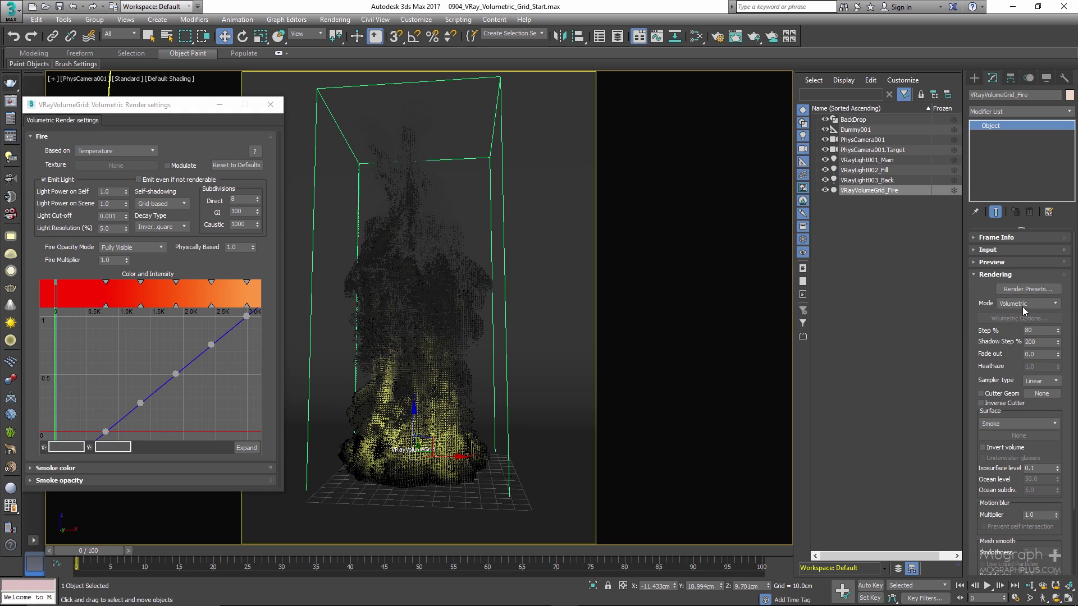
- Try the Fire/Smoke from FumeFX render preset on the fire grid, accepting the overwrite of its render settings
click(1026, 289)
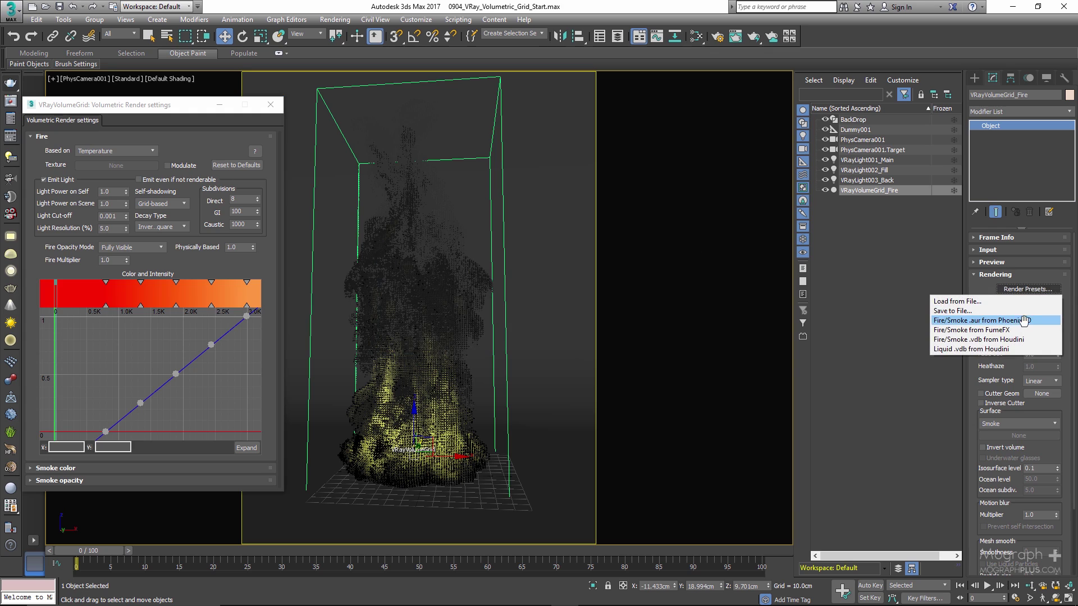
click(999, 329)
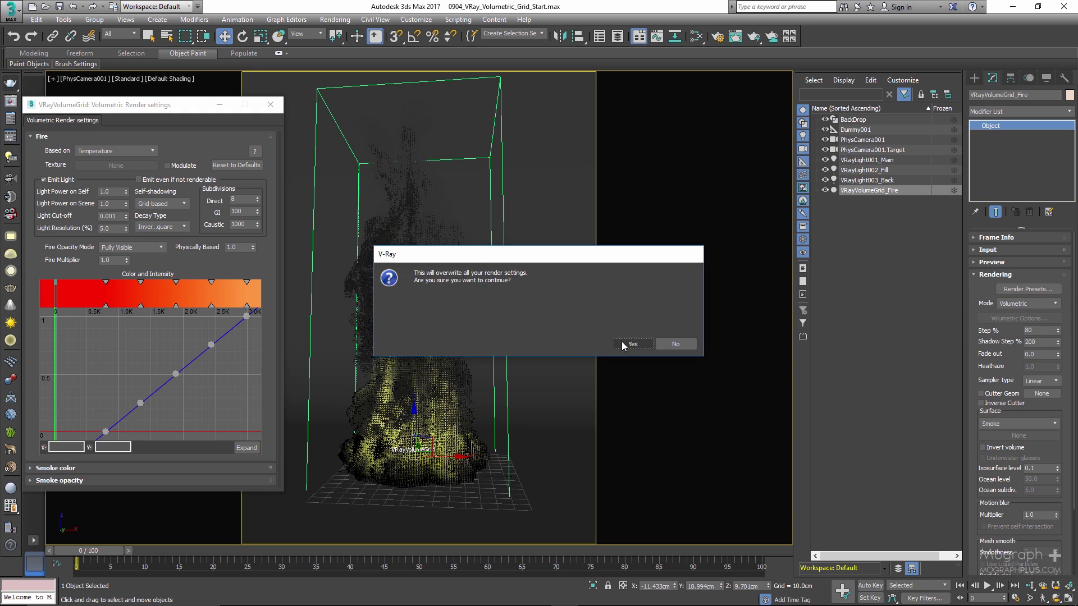
click(629, 343)
- Apply the Fire/Smoke .vdb from Houdini render preset to the fire grid and close the volumetric render settings
click(1025, 289)
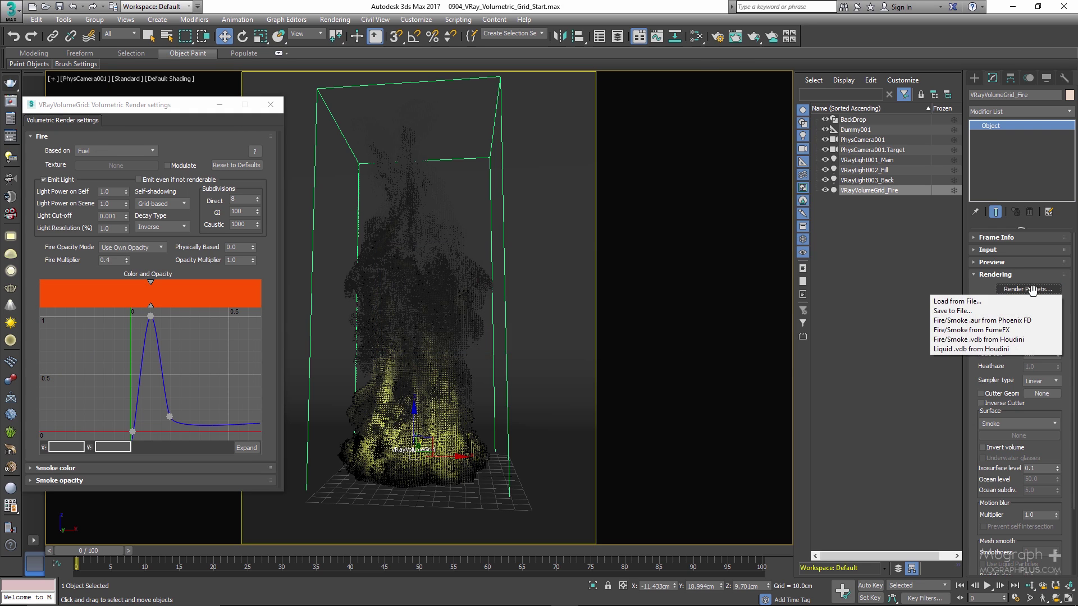
click(1018, 340)
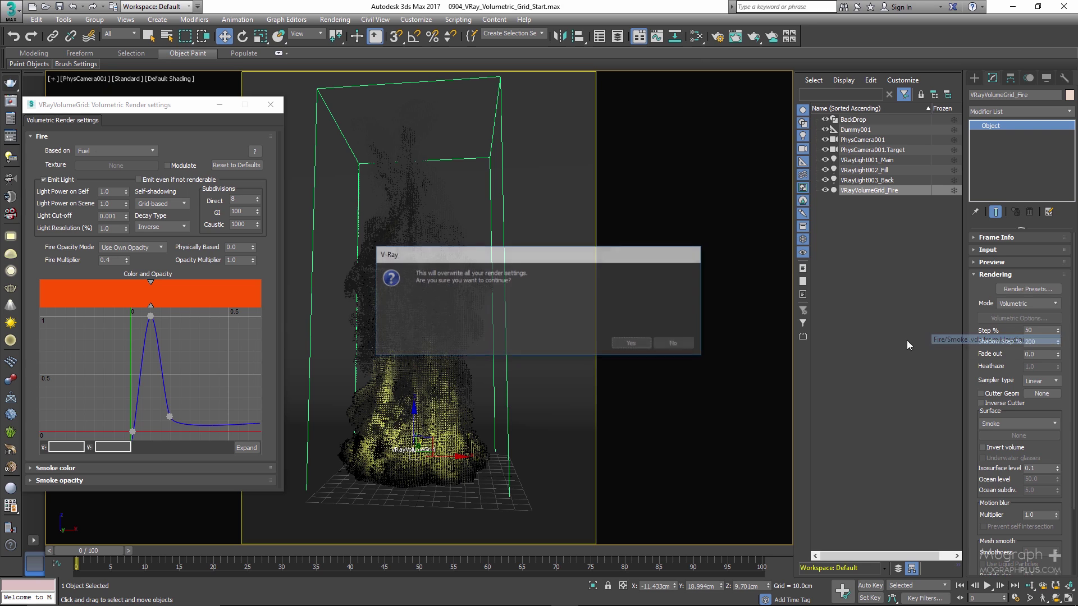
click(630, 344)
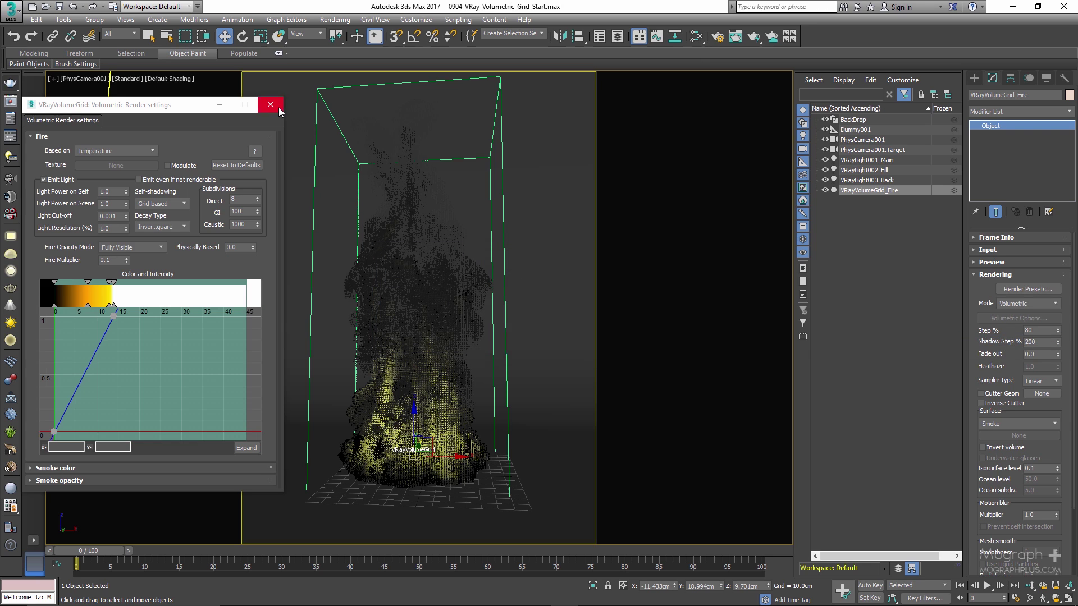
click(270, 105)
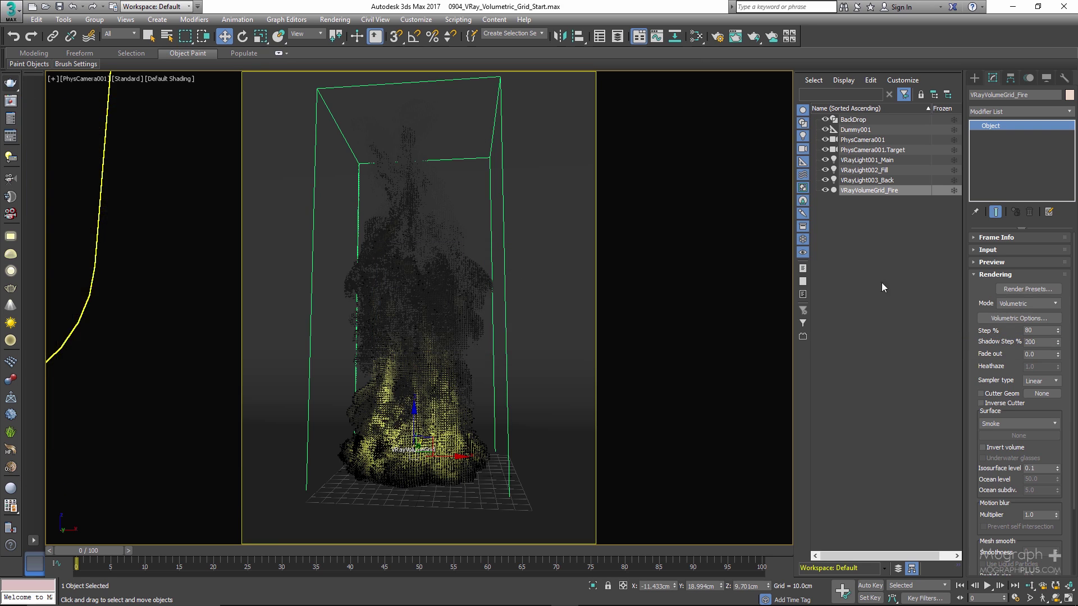
- Look through the available rendering modes and show the saved Mode = Volumetric render in the V-Ray frame buffer
click(1022, 304)
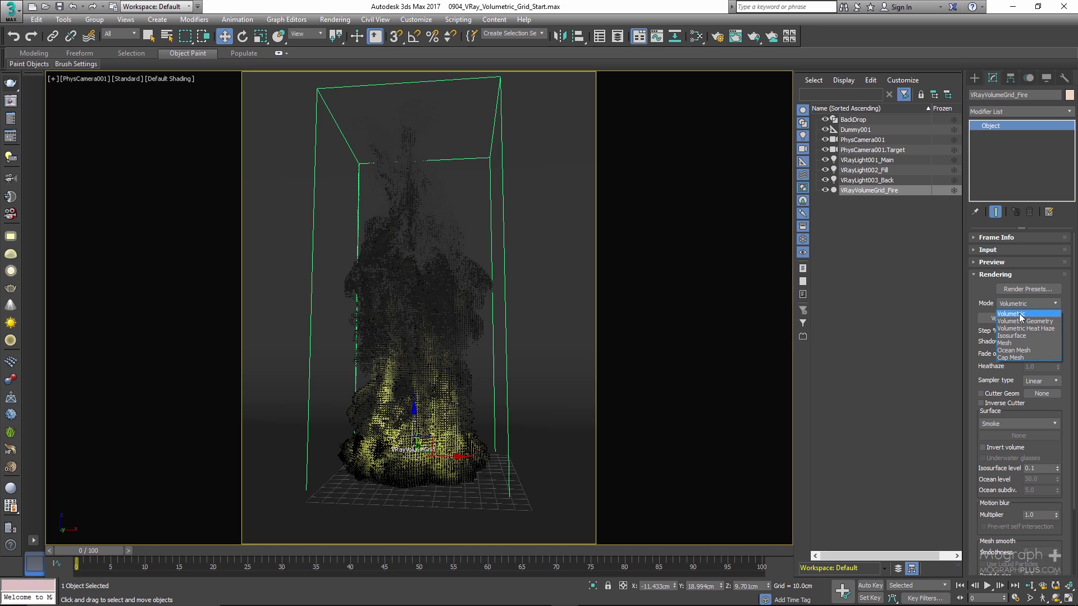
click(892, 272)
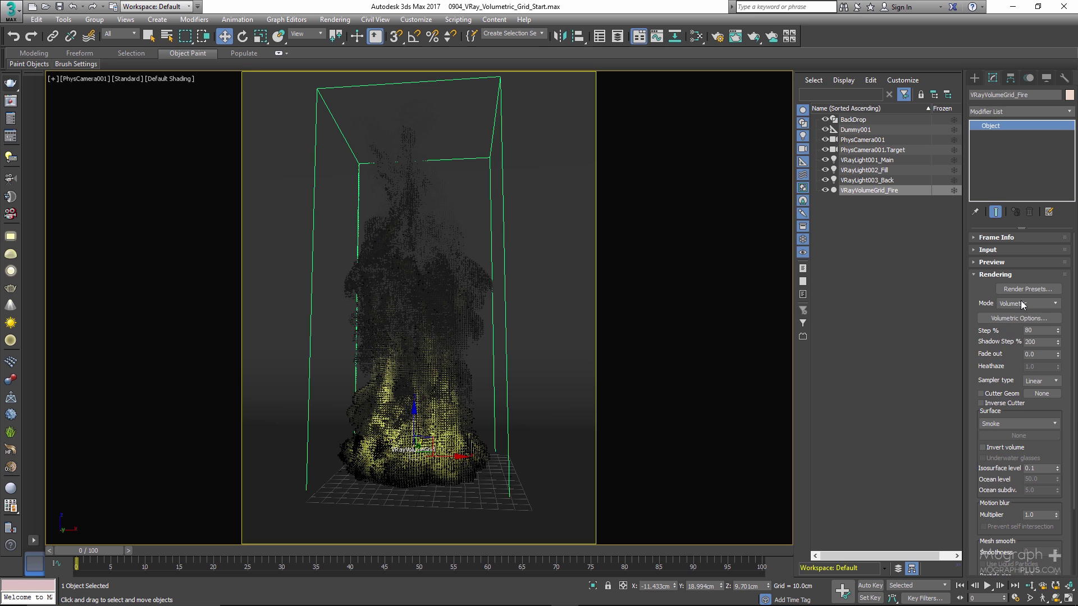
click(10, 118)
click(295, 493)
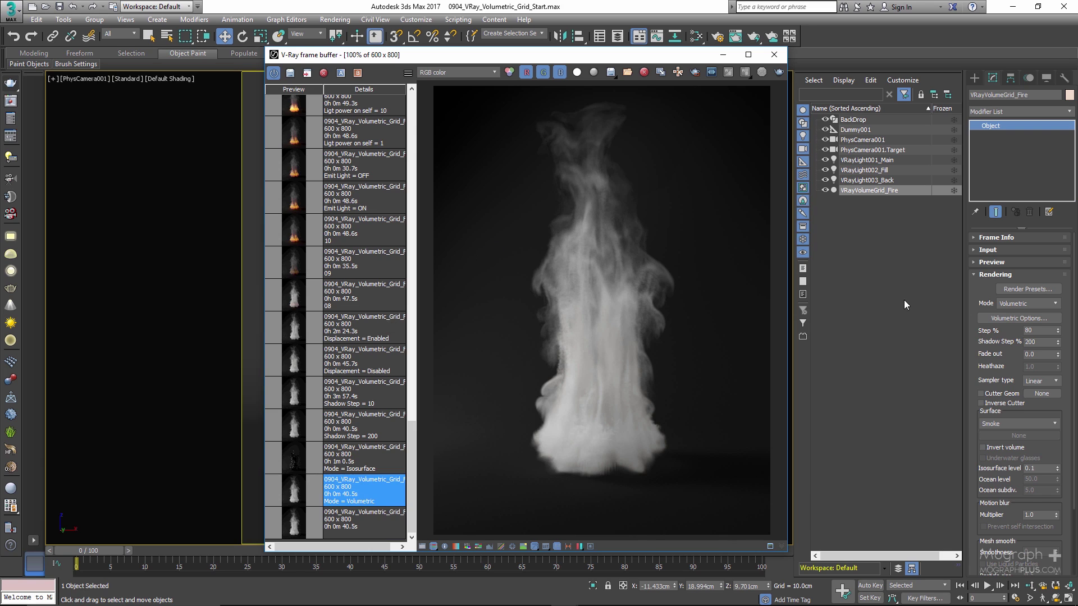
- Try the Isosurface rendering mode on the fire grid and compare the saved Isosurface and Volumetric renders
click(1027, 302)
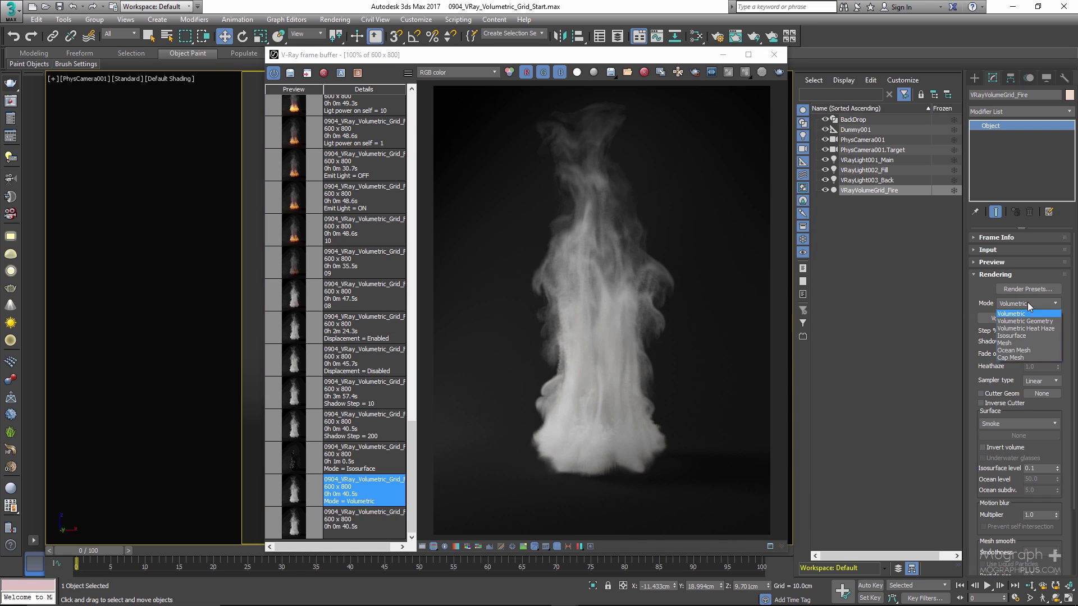
click(1042, 337)
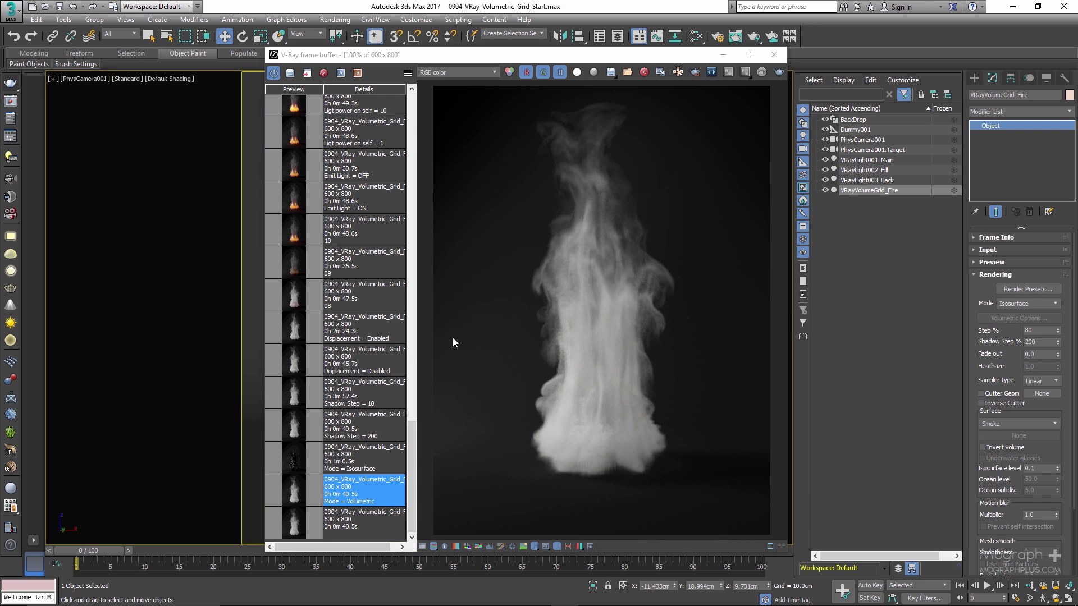
double_click(337, 456)
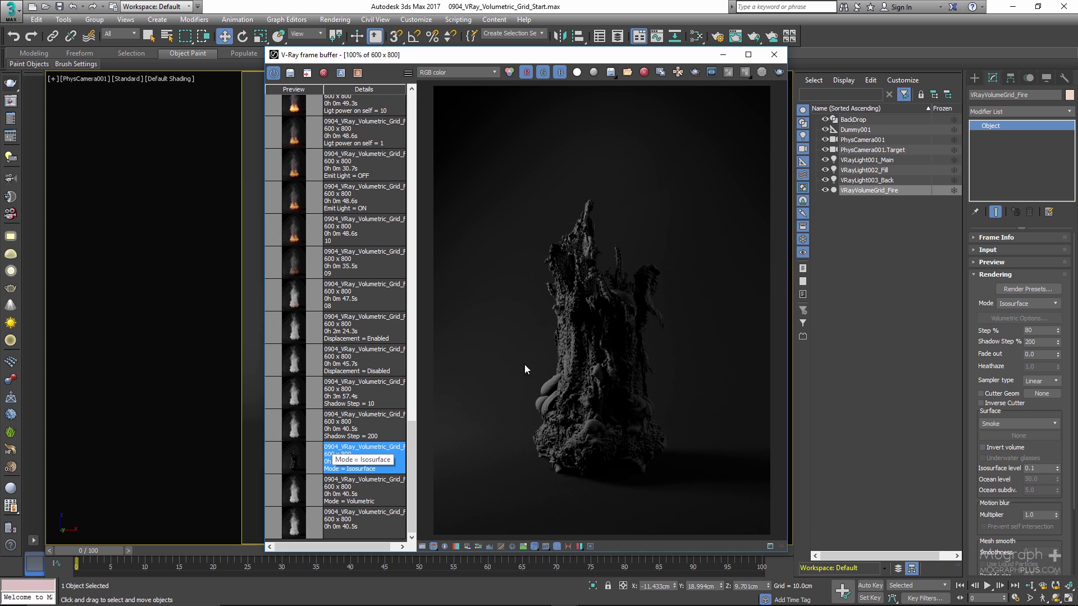
double_click(357, 486)
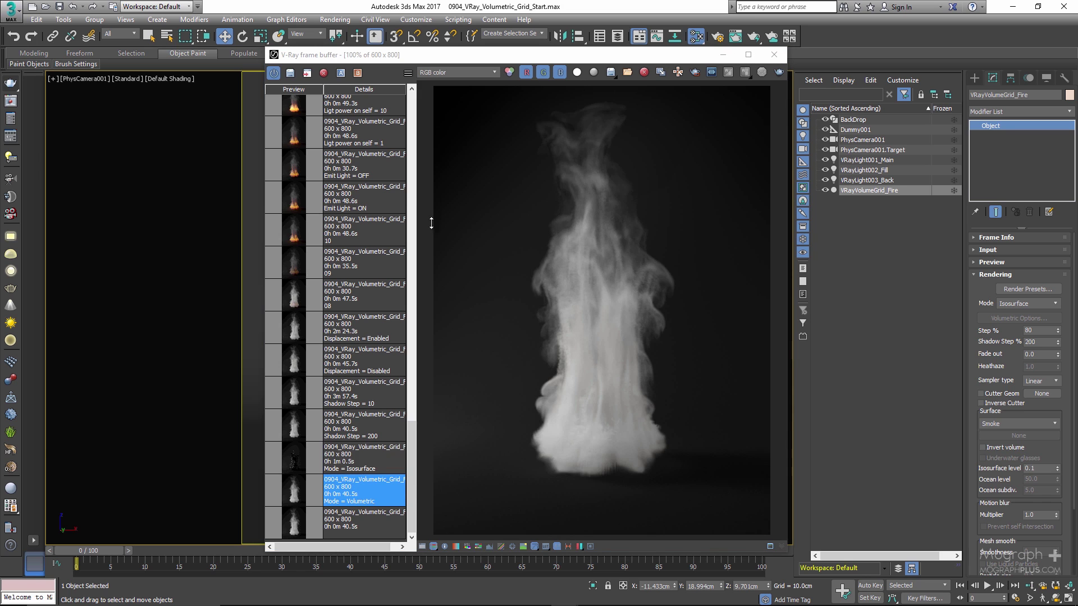
- Remove the unconnected Noise map from the Slate Material Editor and add a new VRayMtl material
key(m)
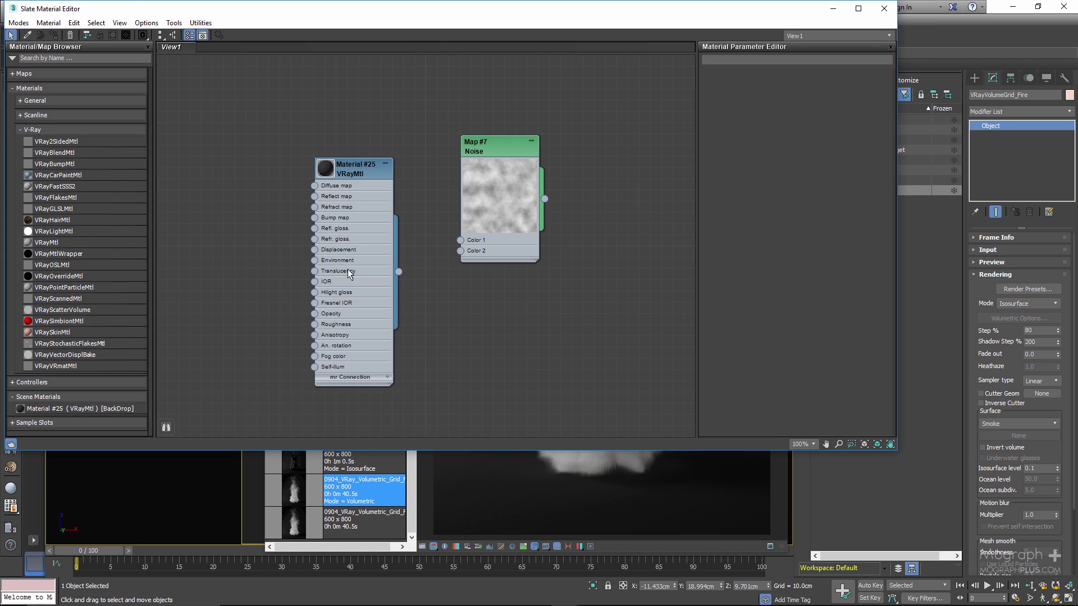
middle_drag(404, 224, 233, 200)
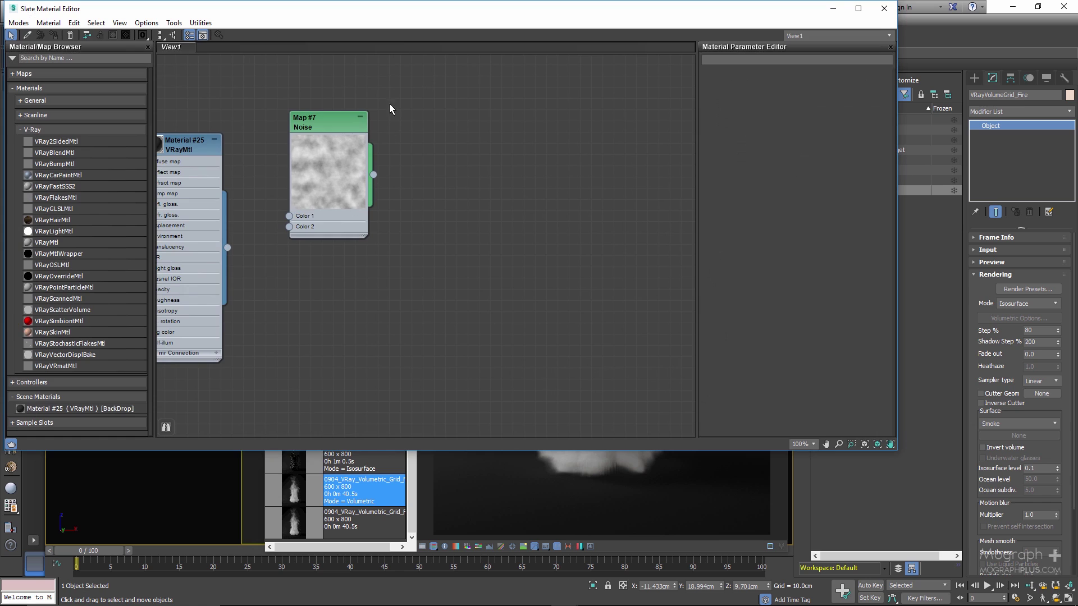
right_click(396, 171)
mouse_move(423, 177)
mouse_move(528, 202)
click(592, 303)
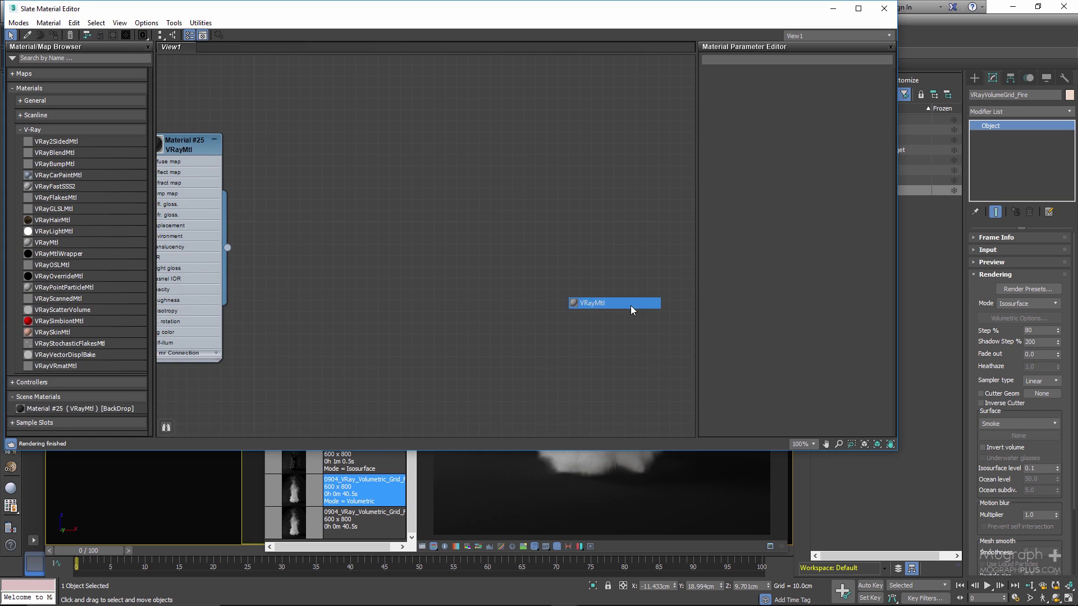
- Assign the new VRayMtl to the selected fire grid and close the material editor
right_click(375, 150)
click(401, 165)
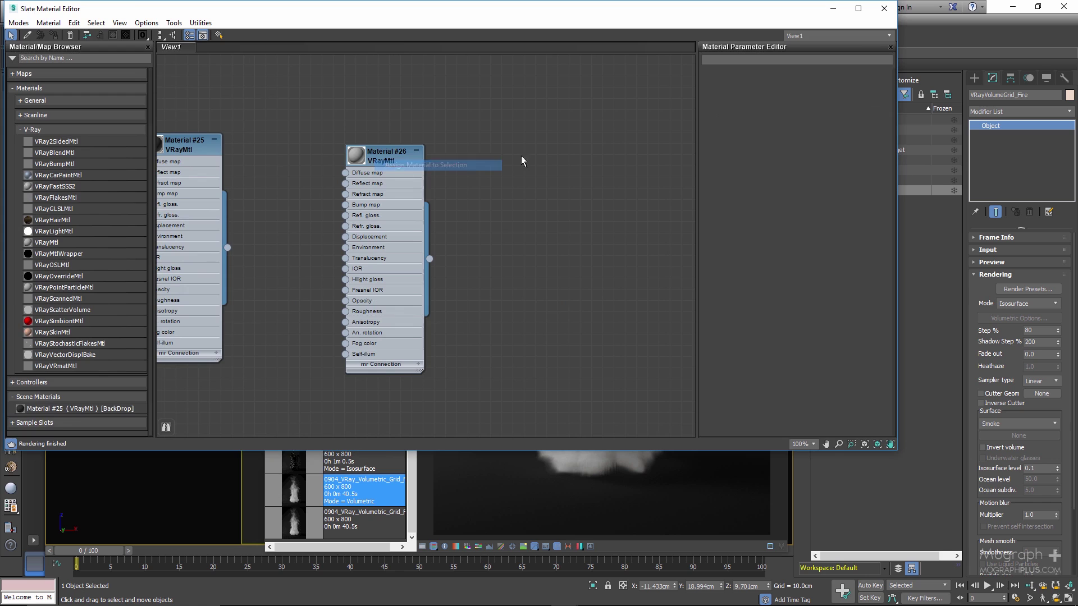
key(m)
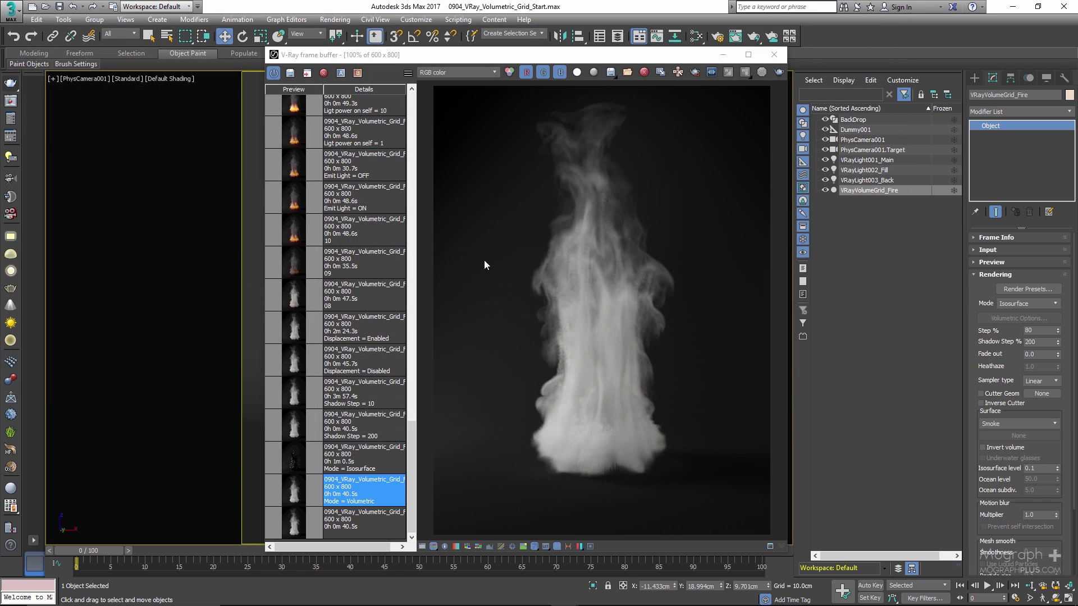
- After viewing the saved Isosurface render, return the fire grid's rendering mode to Volumetric and open its volumetric options
double_click(355, 464)
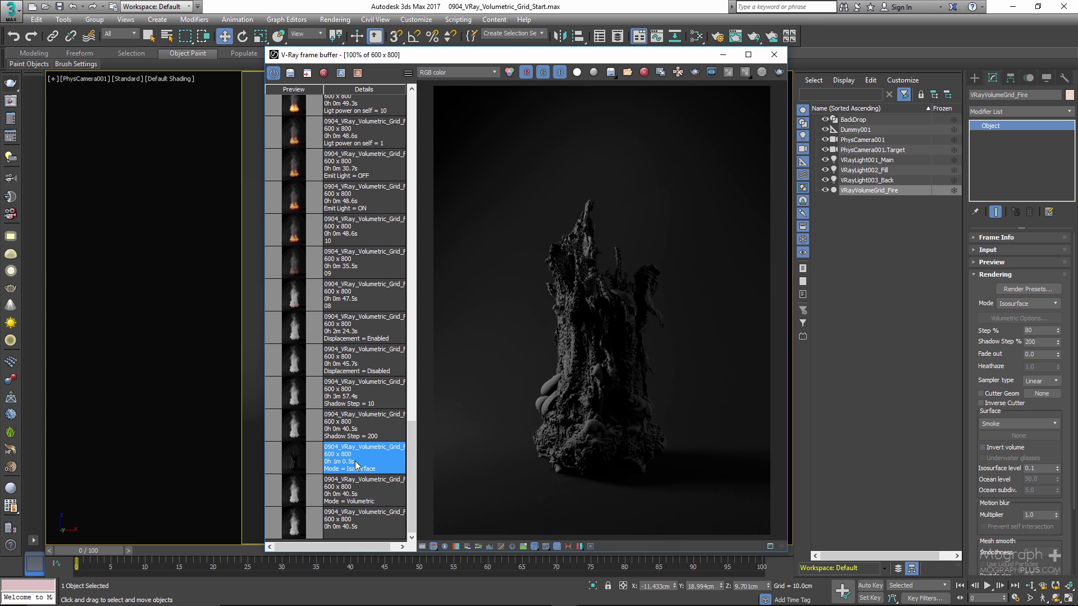
click(1037, 302)
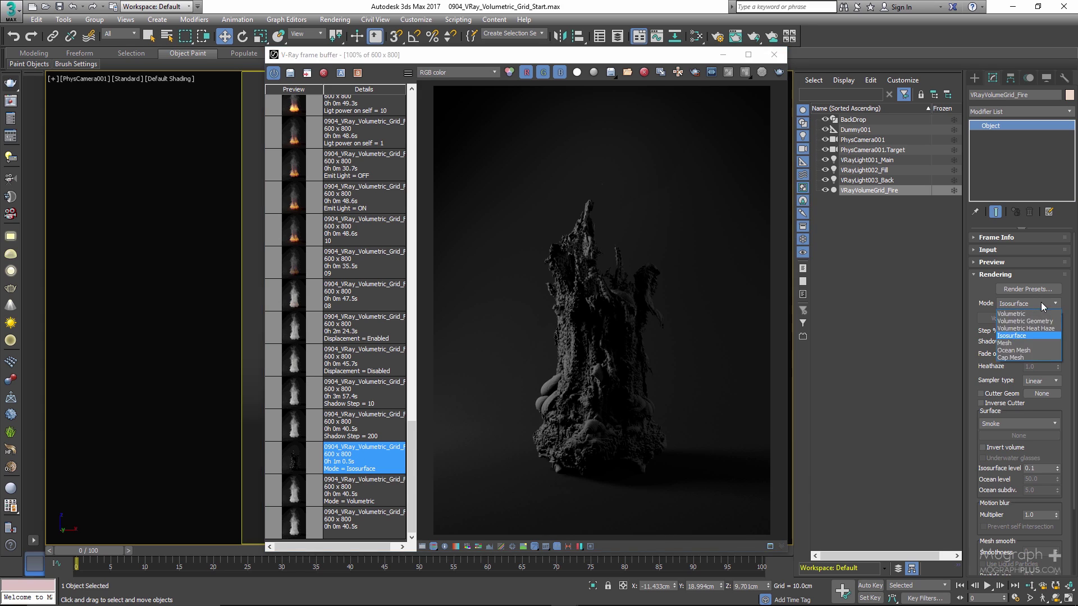
click(1035, 313)
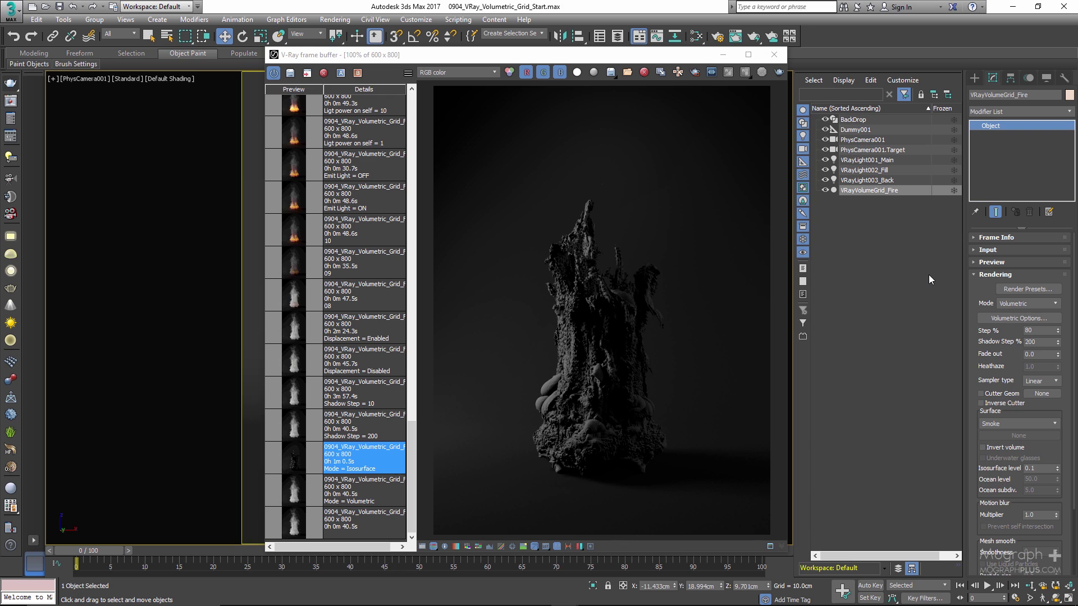
click(983, 317)
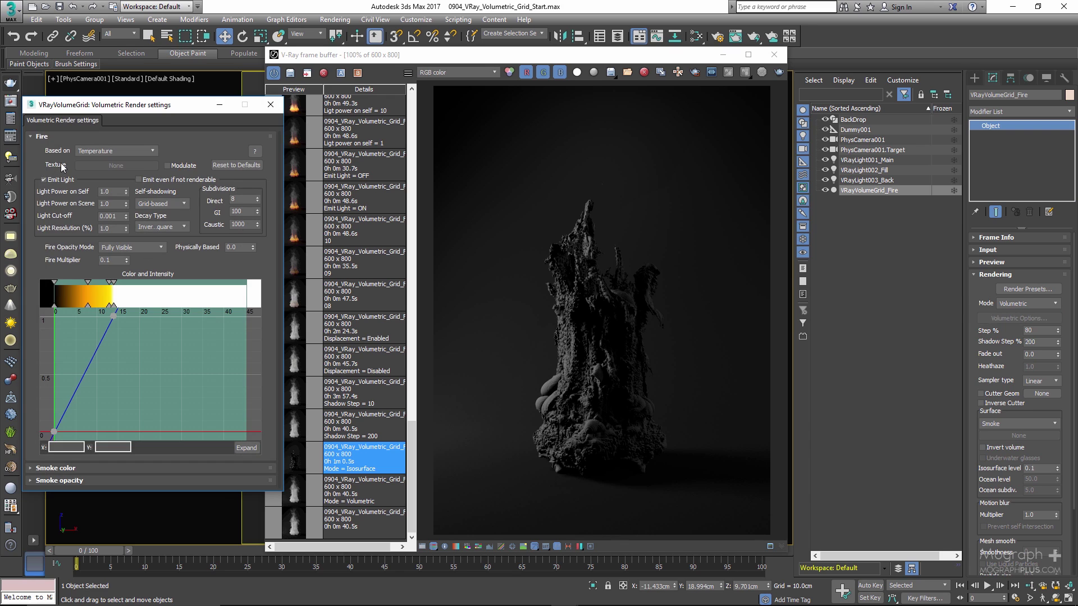
- Collapse the Fire, Smoke color and Smoke opacity sections, close the volumetric render settings and look through the available rendering modes
click(69, 137)
click(64, 151)
click(64, 151)
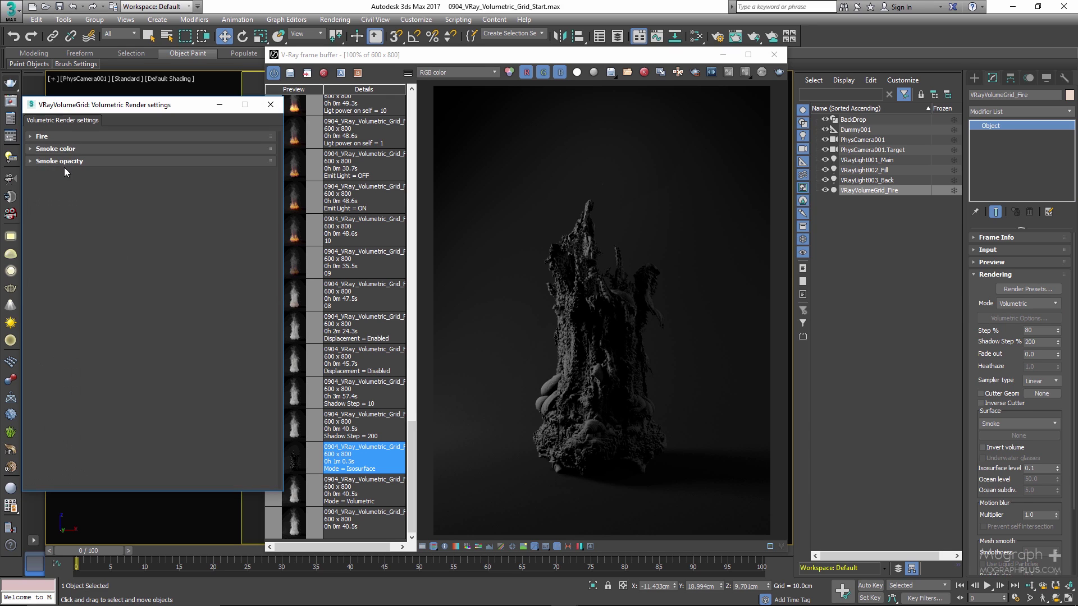
click(64, 162)
click(159, 161)
click(271, 106)
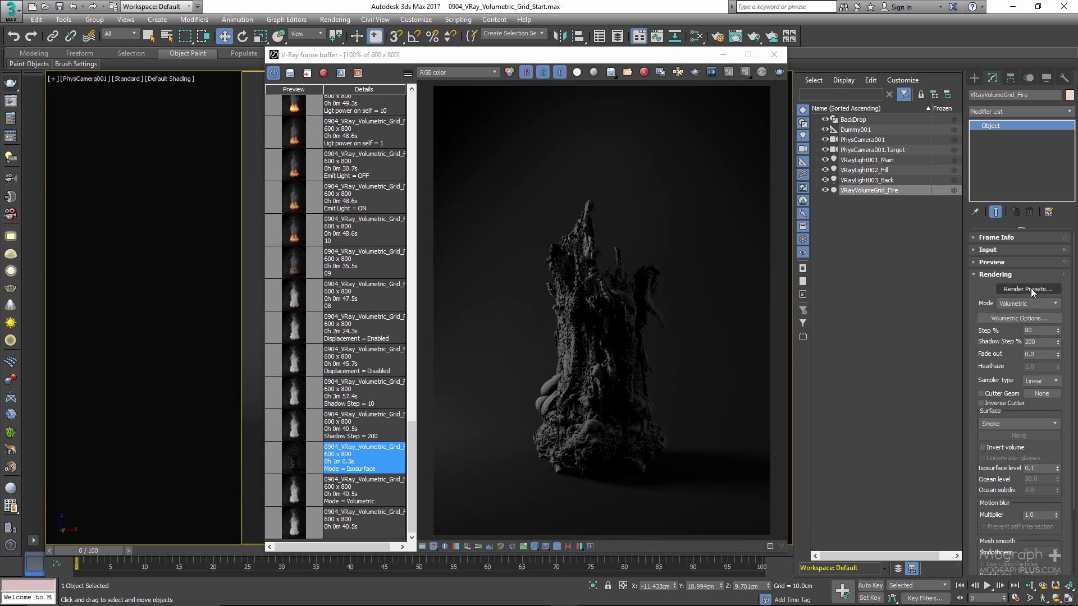
click(1023, 304)
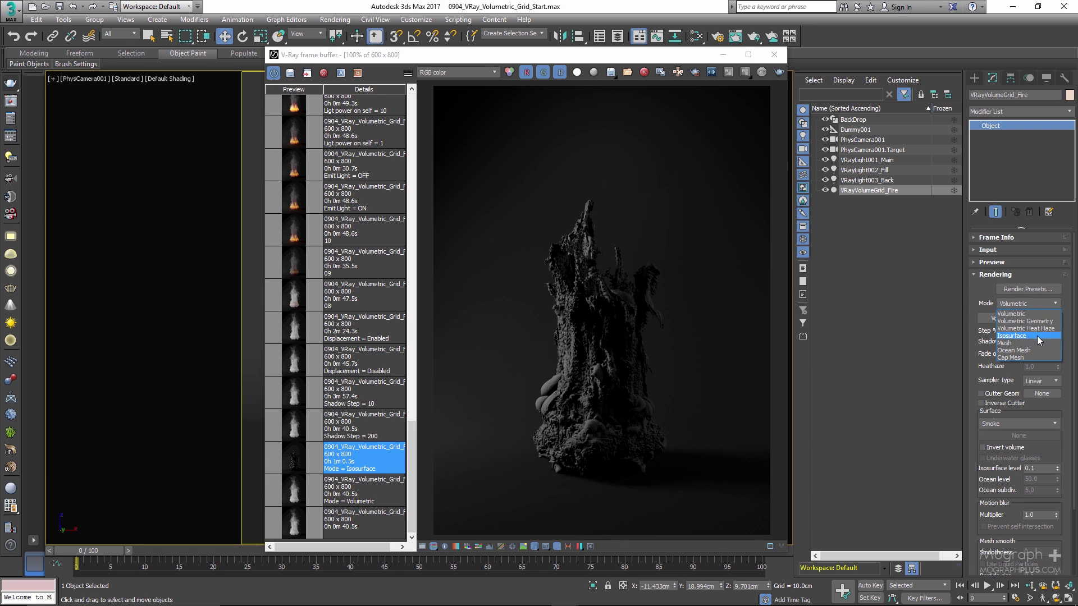
key(Escape)
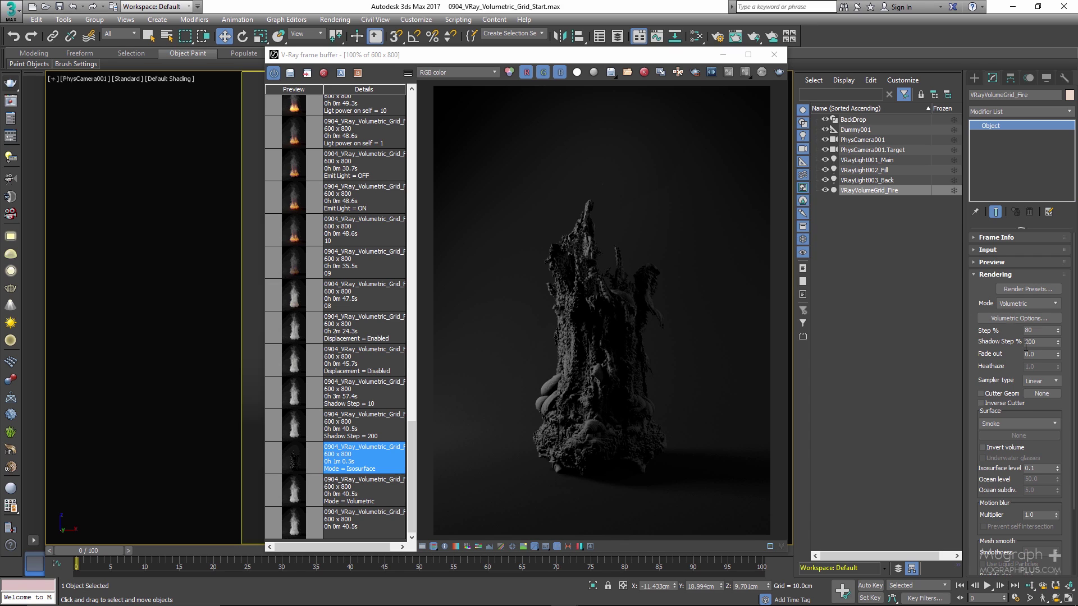
- Compare the saved Shadow Step = 200 and Shadow Step = 10 renders up close in the frame buffer
double_click(1026, 343)
click(394, 427)
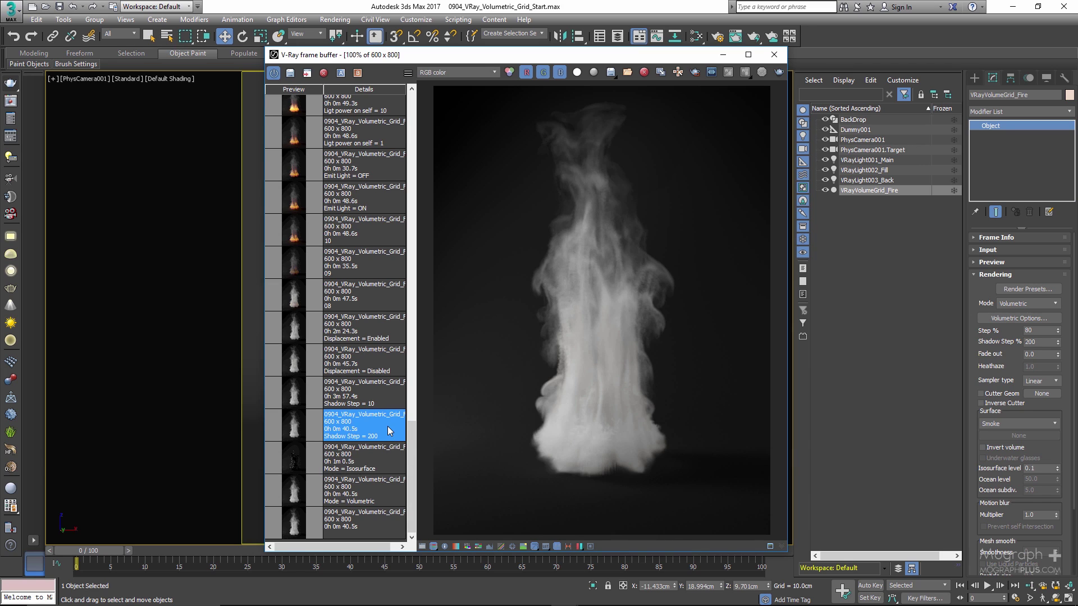
click(382, 395)
scroll(595, 457, up, 2)
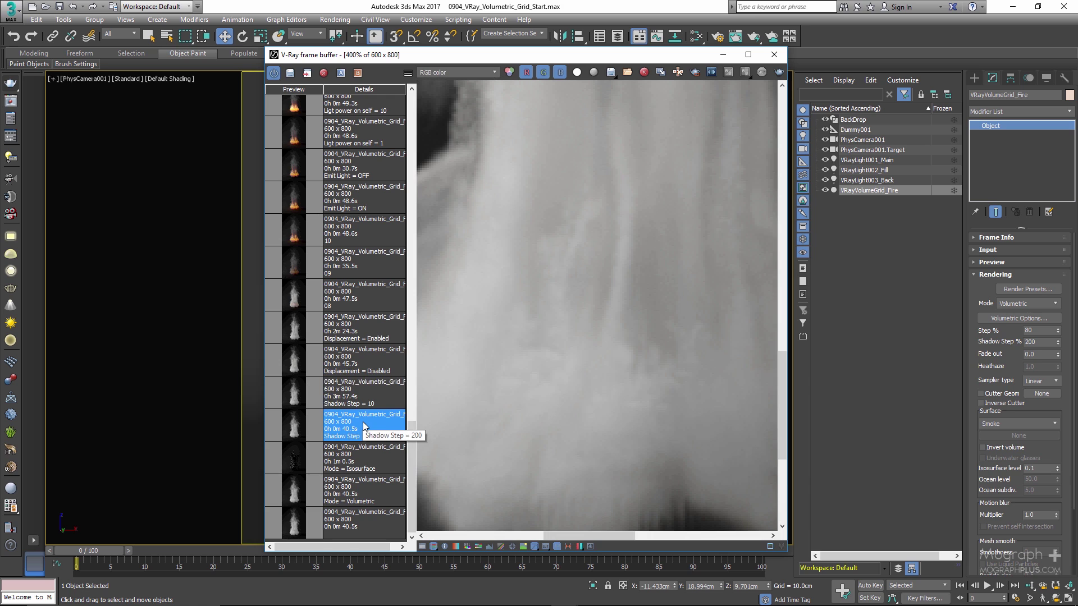
scroll(537, 374, down, 1)
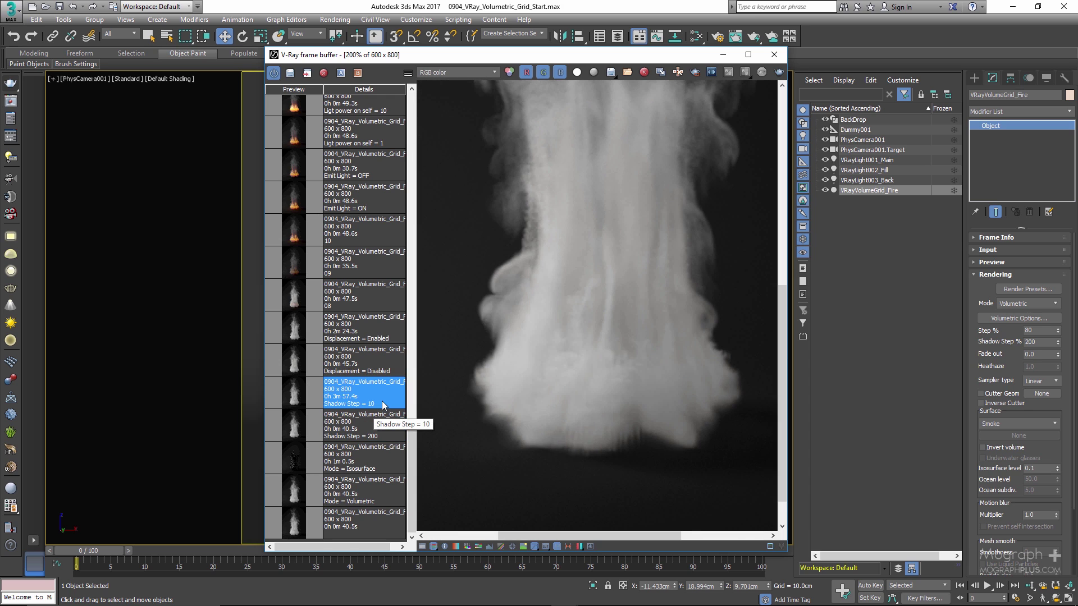
scroll(537, 375, down, 1)
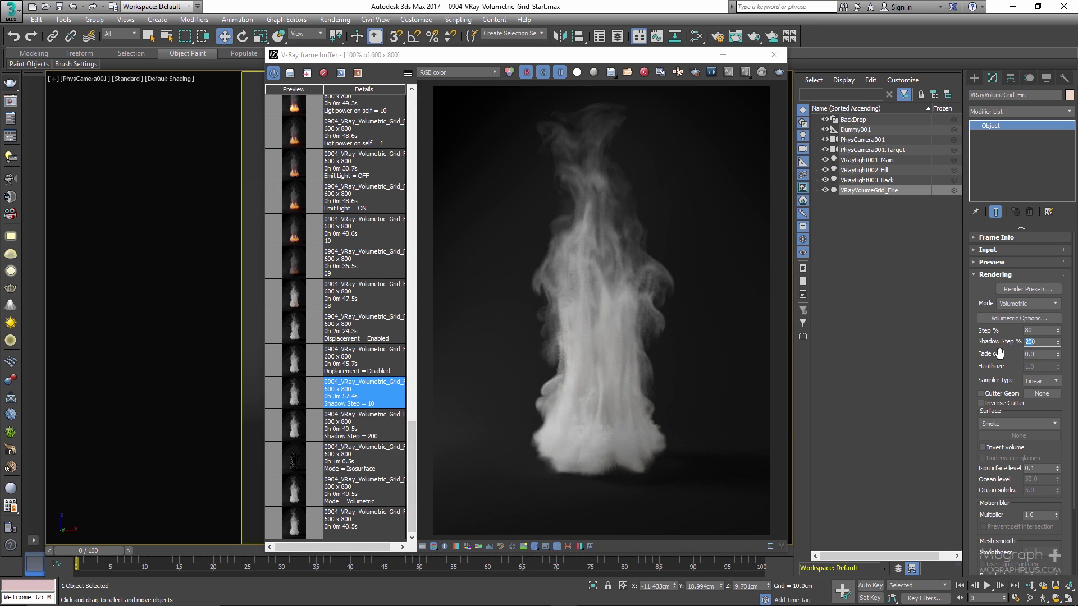
- Review the rendering mode and surface channel options of the fire grid, keeping Volumetric and Smoke
drag(998, 354, 998, 343)
scroll(999, 343, down, 4)
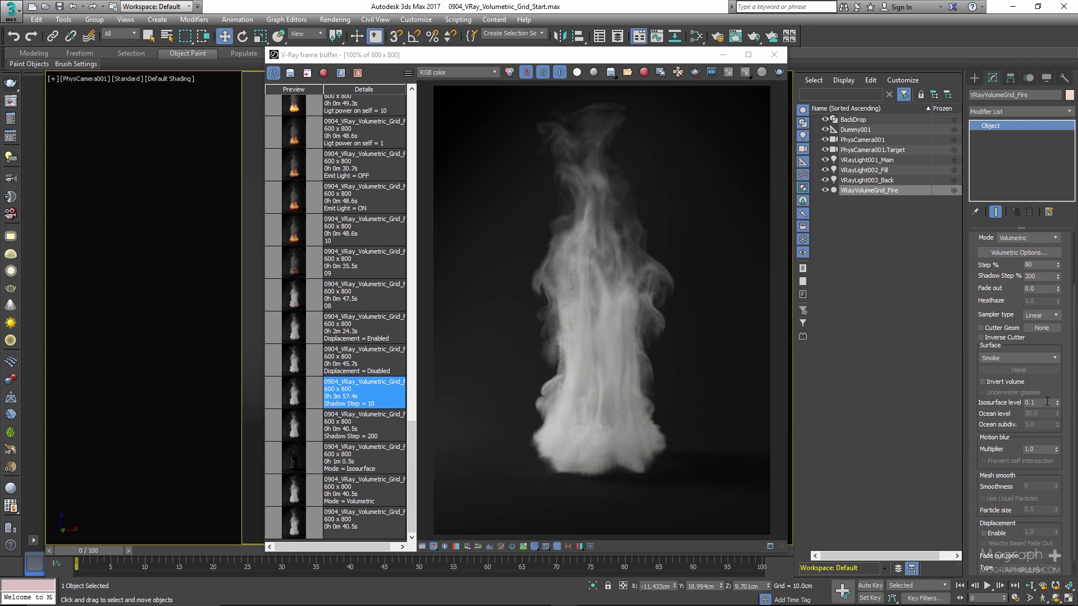
click(1025, 237)
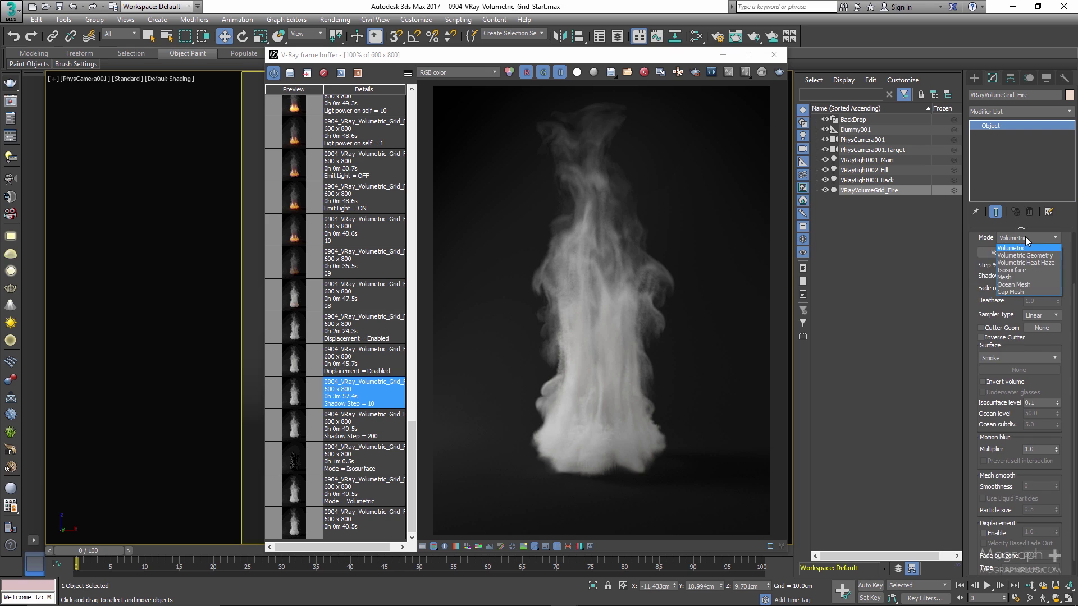
click(1019, 305)
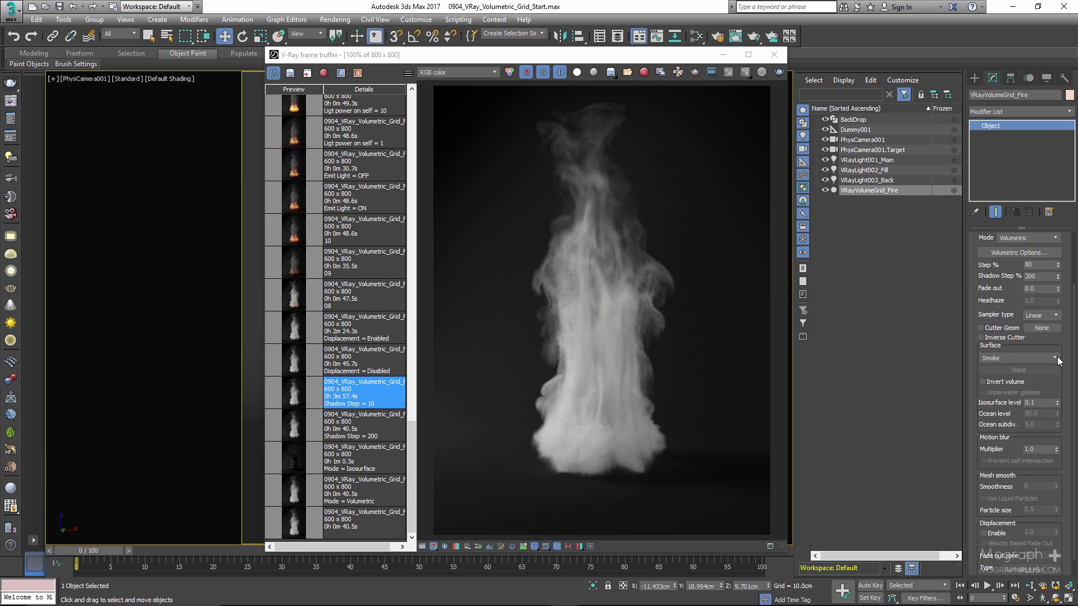
click(1055, 358)
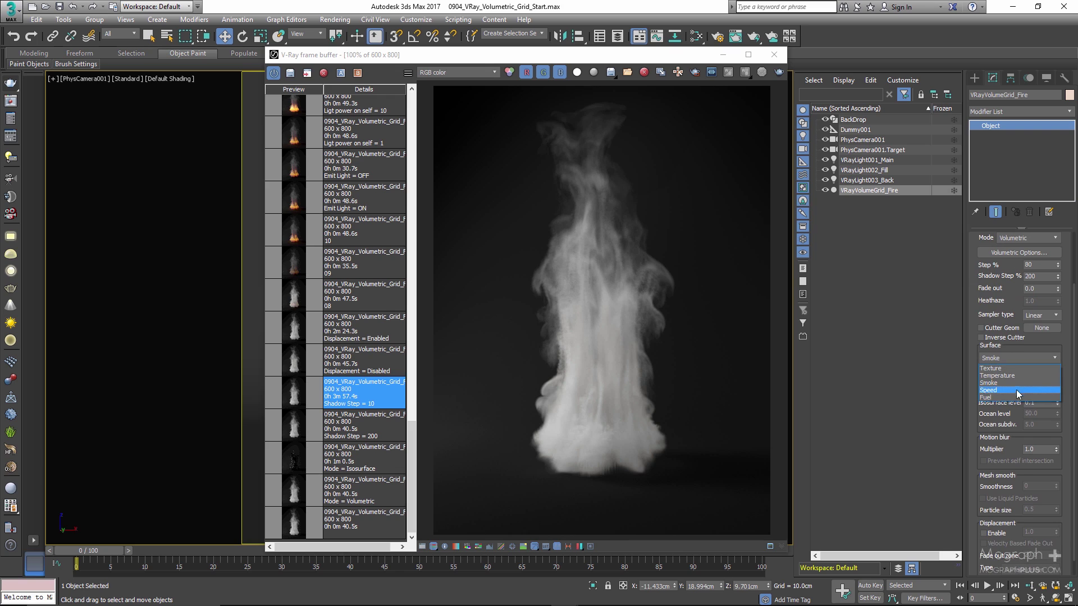
click(1004, 383)
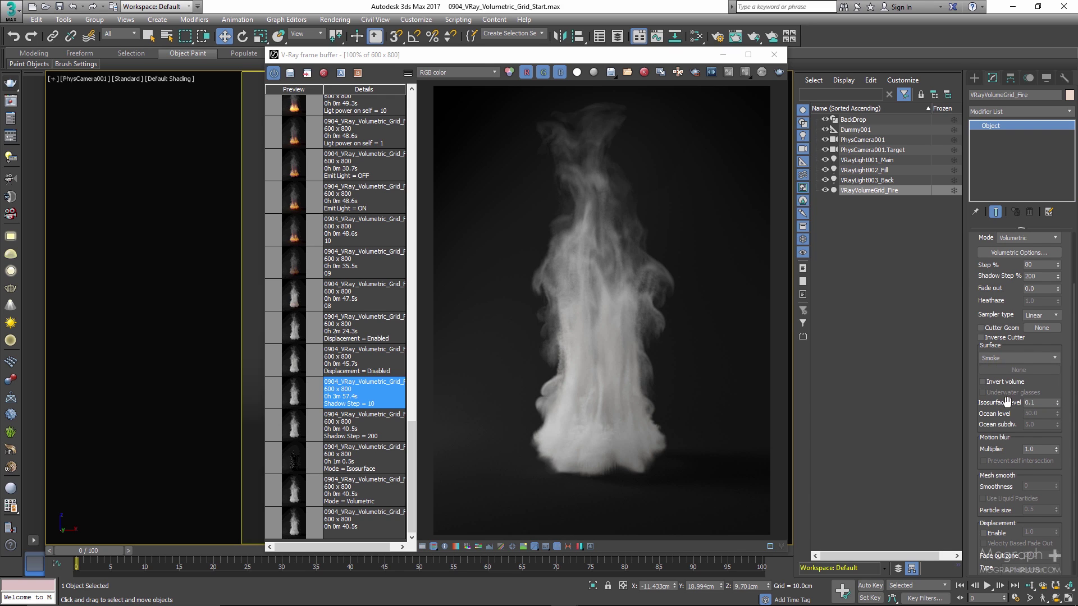
scroll(1010, 401, down, 1)
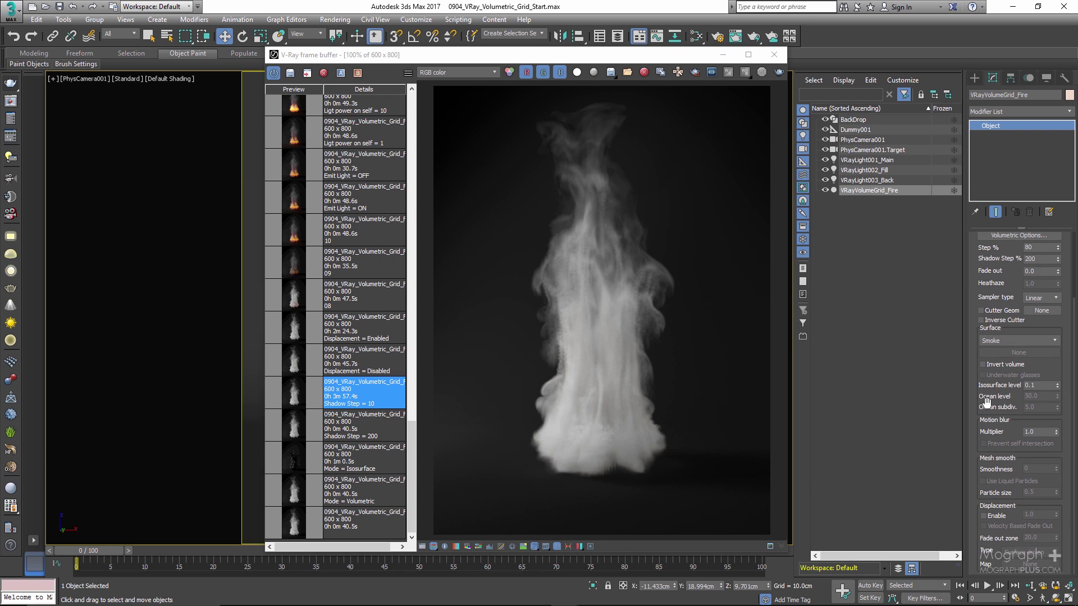
- Enable displacement on the fire grid and set its displacement type to Vector
click(1040, 434)
key(Return)
click(1005, 516)
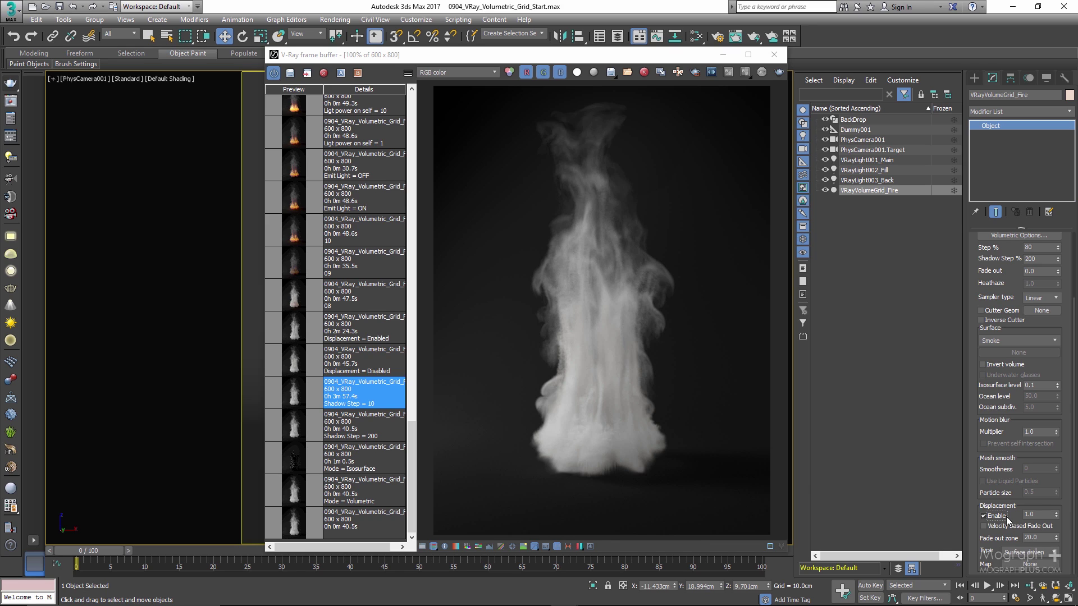
click(1037, 553)
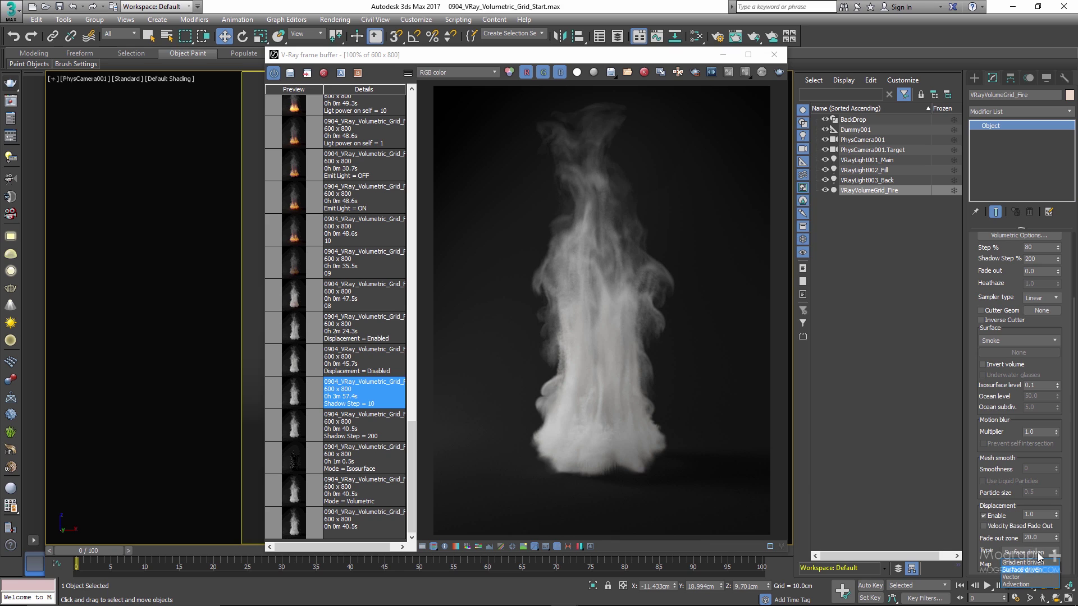
click(1028, 576)
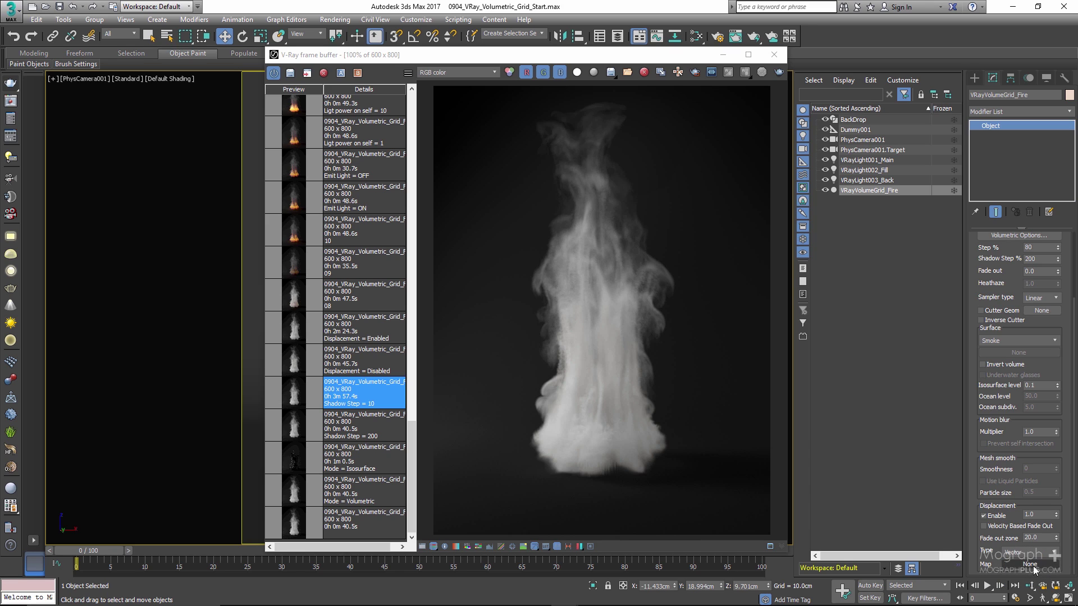
- Reselect VRayVolumeGrid_Fire and add a Noise map next to the grid's VRayMtl in the Slate Material Editor
click(869, 434)
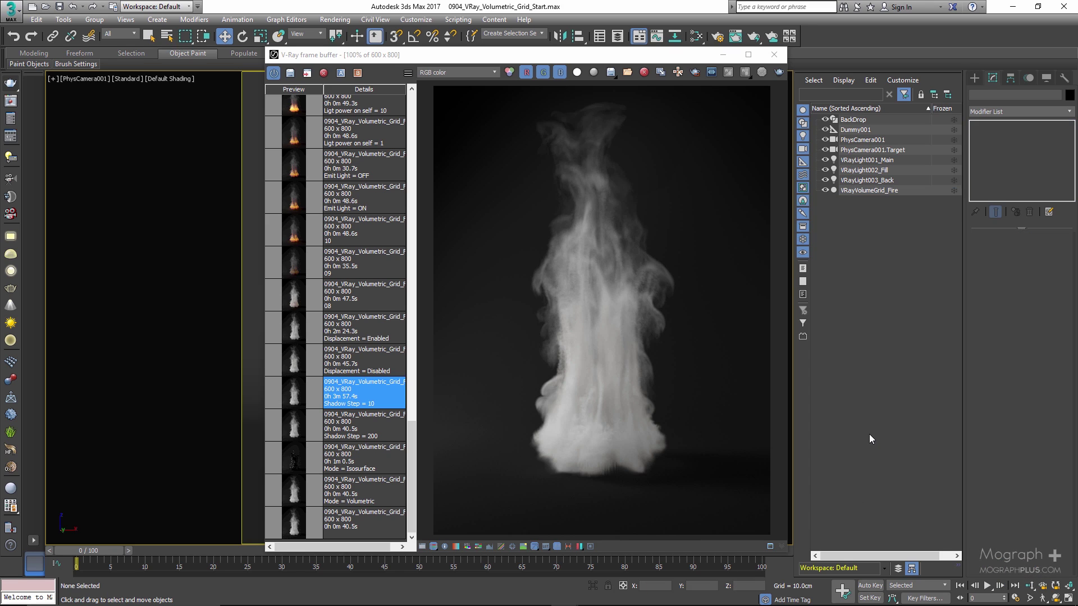
click(853, 191)
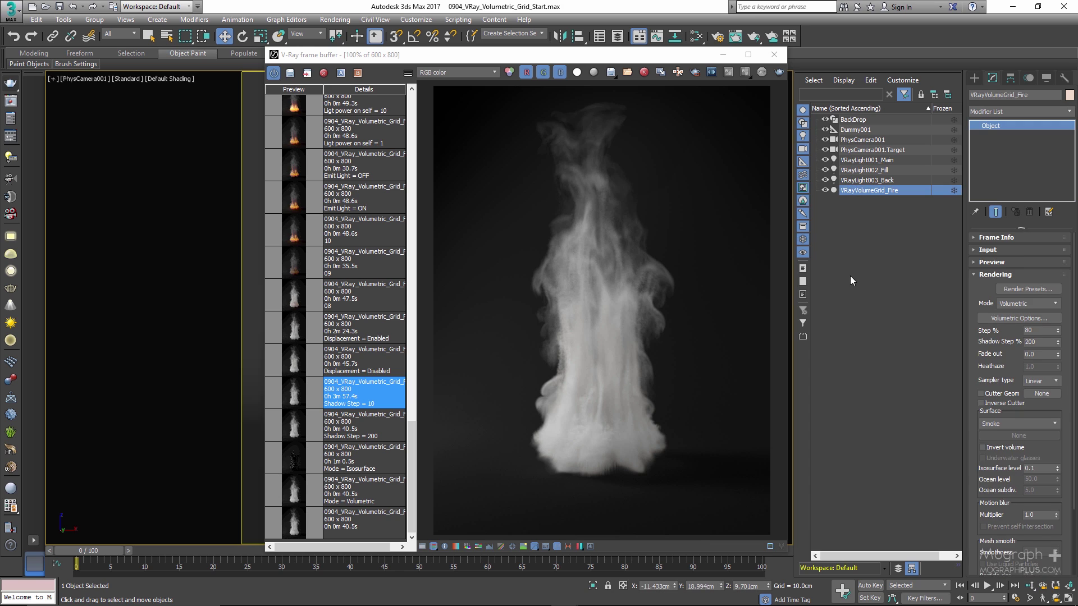
key(m)
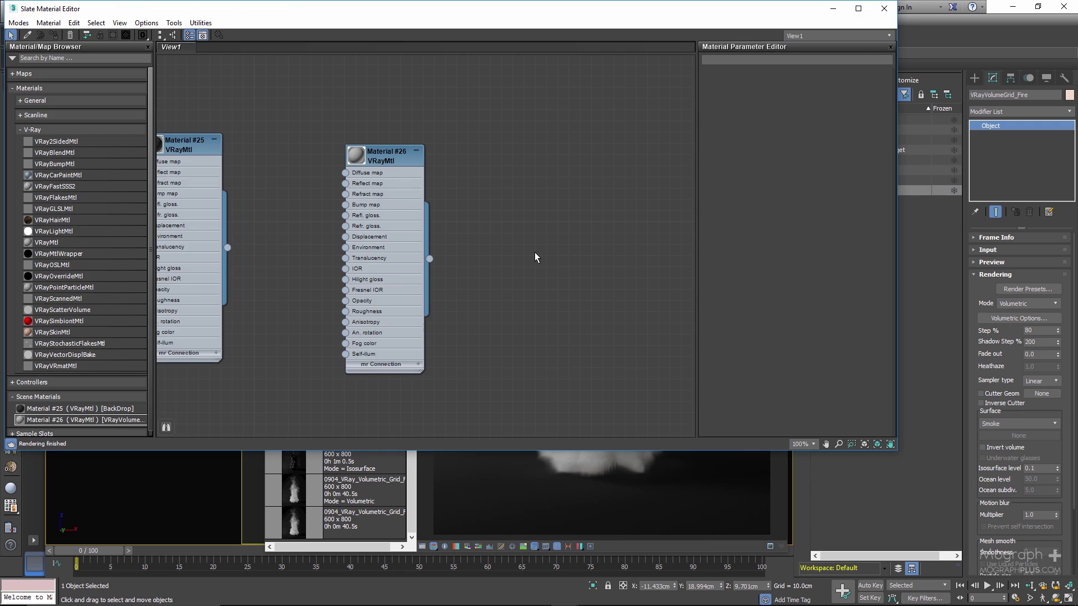
middle_drag(534, 258, 450, 253)
right_click(443, 168)
mouse_move(509, 174)
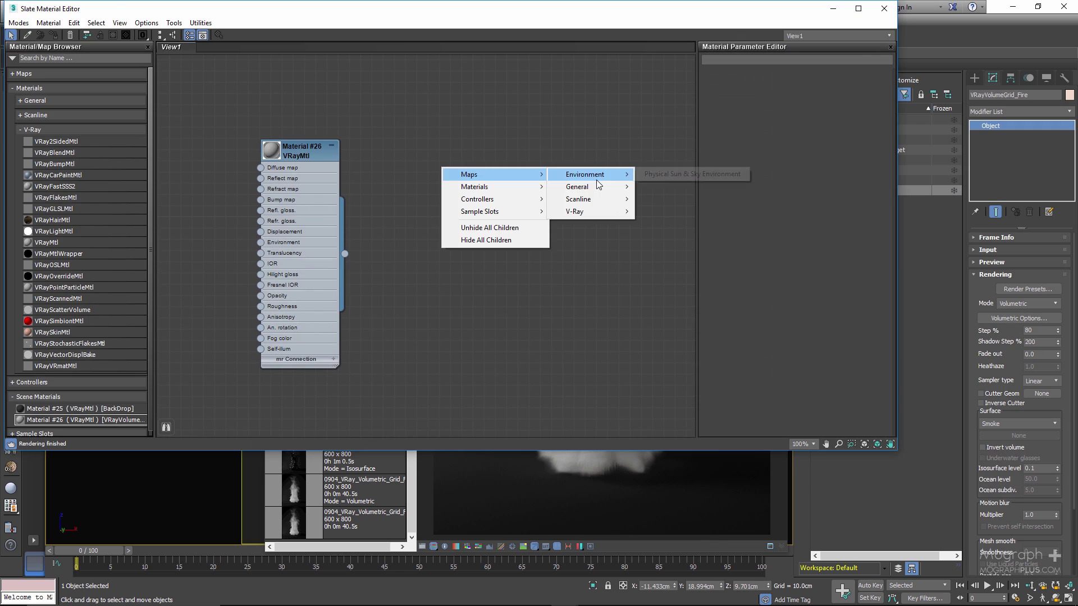
mouse_move(598, 187)
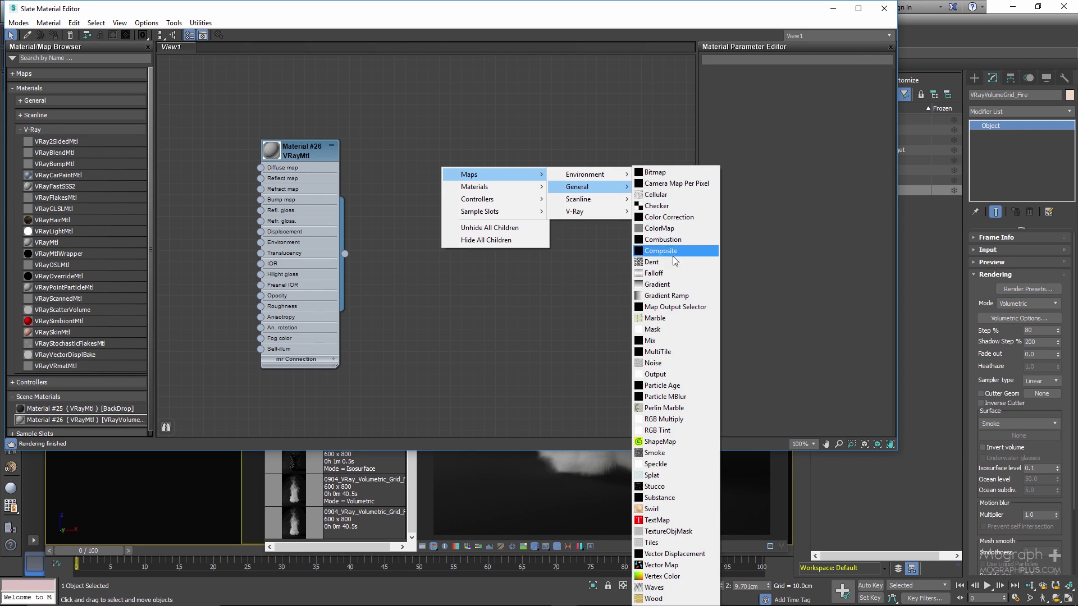
click(684, 362)
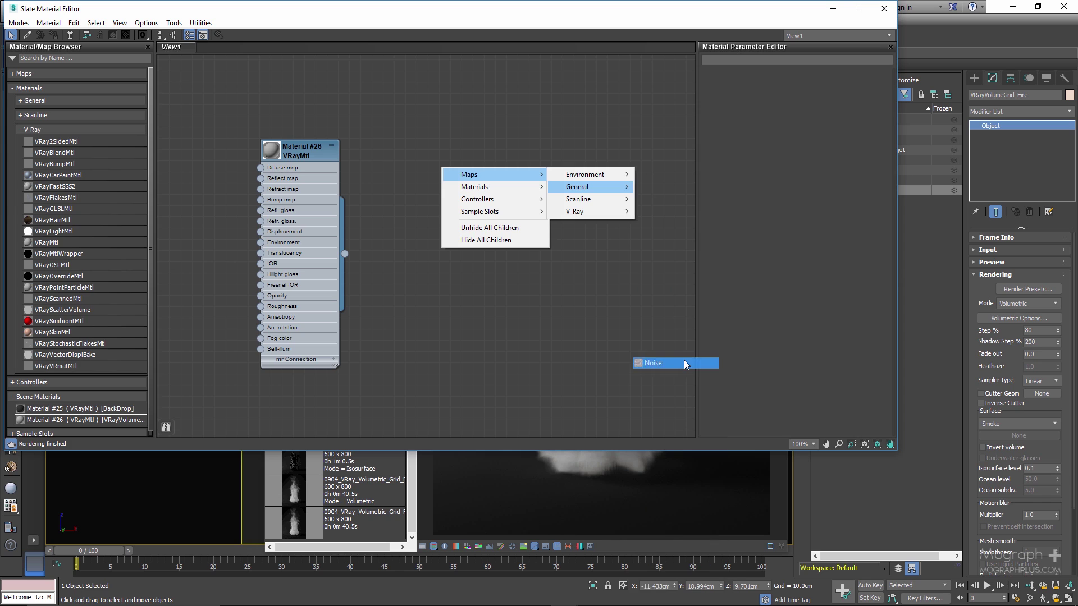
- Set the Noise map's coordinate source to World XYZ and its size to 5
double_click(422, 160)
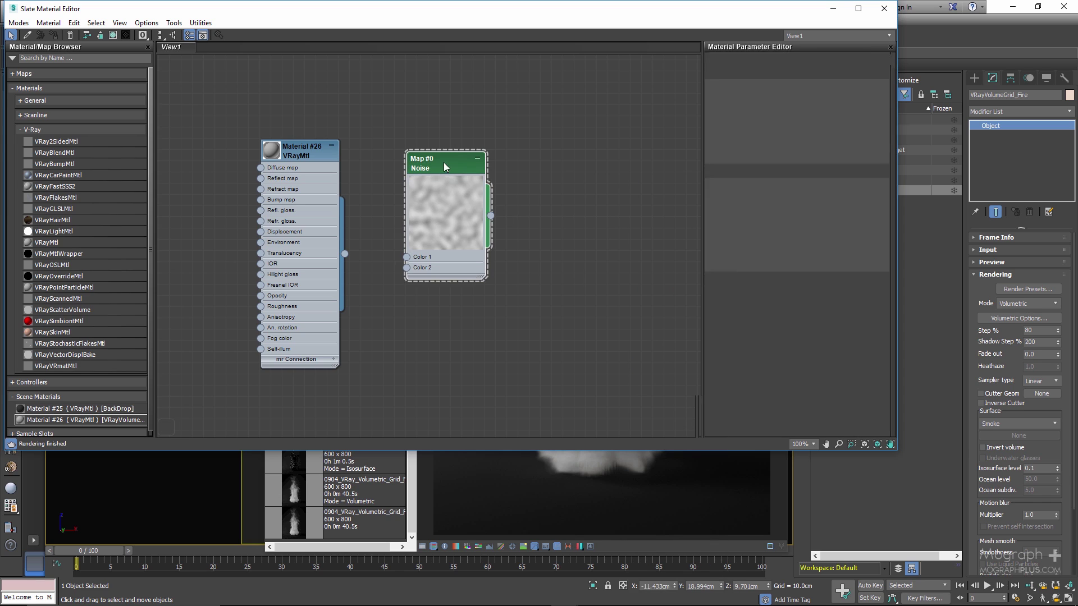
click(765, 96)
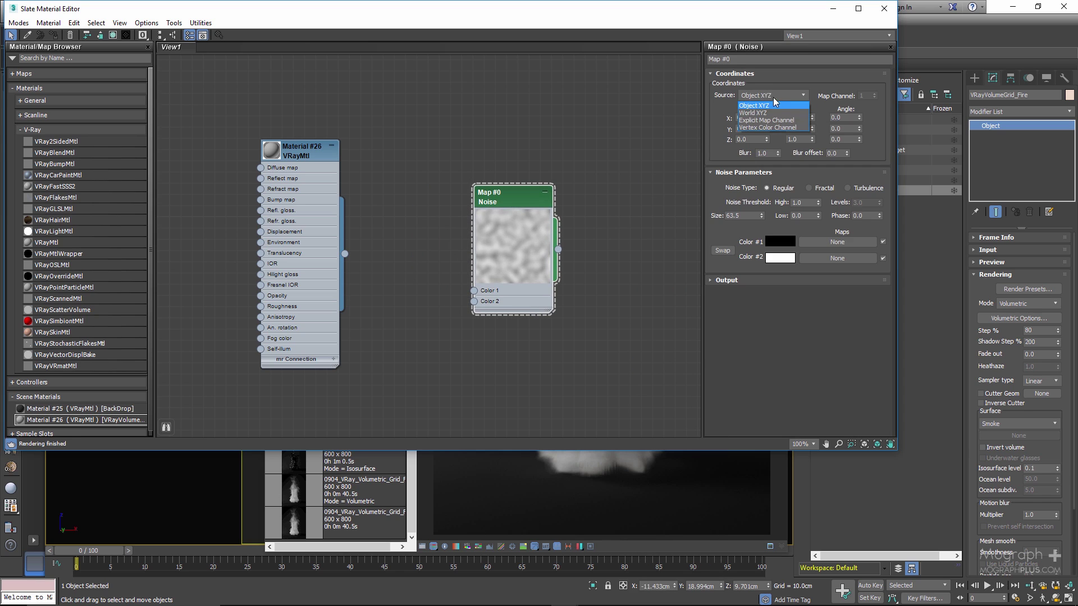
click(783, 114)
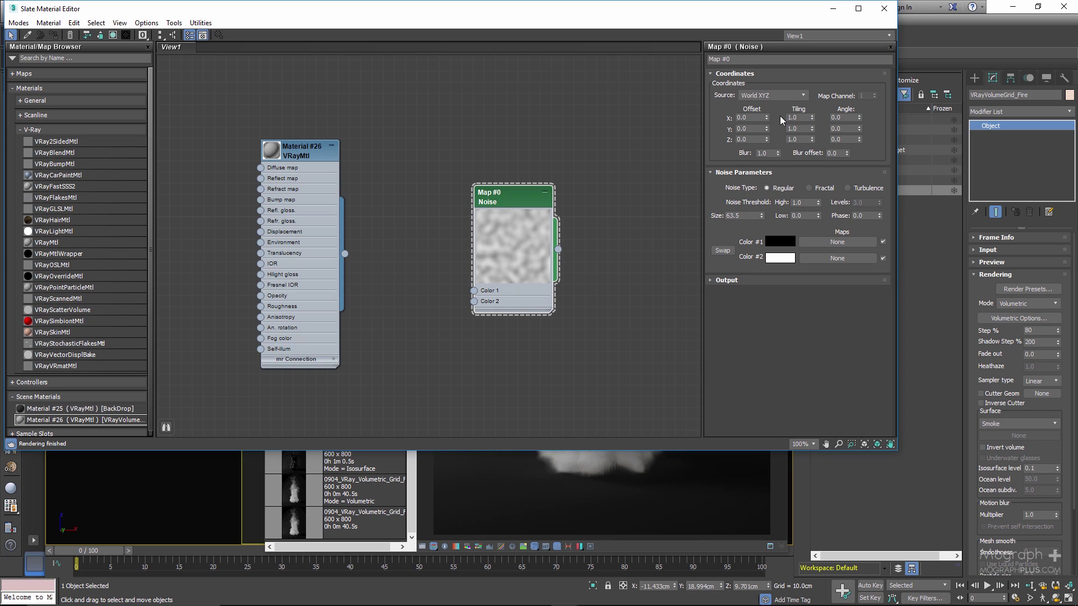
double_click(750, 216)
text(5)
key(Return)
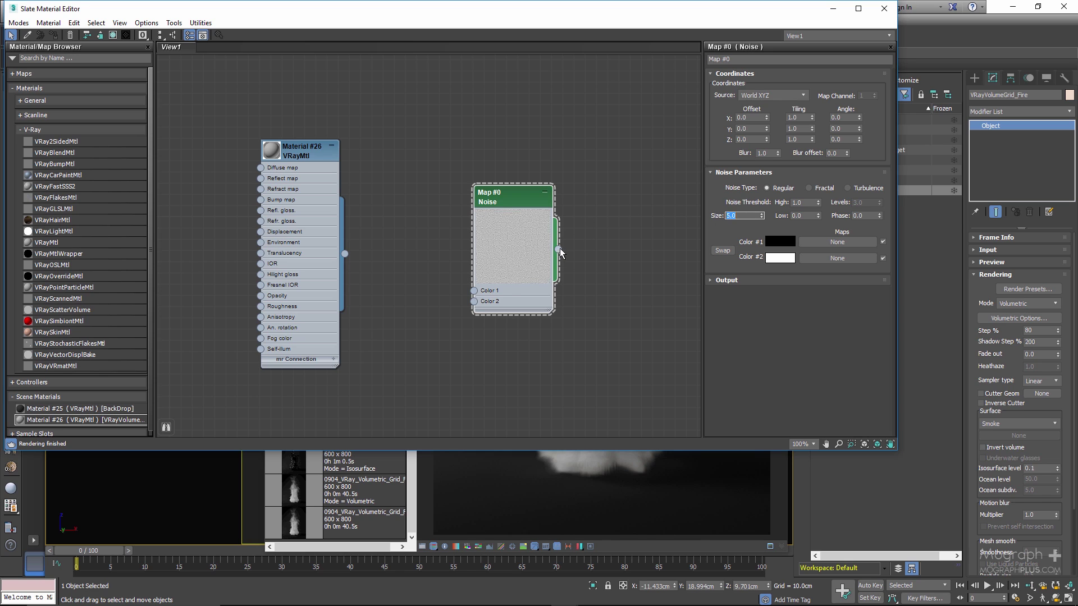
- Link the Noise map as an instance to the fire grid's displacement map slot
drag(558, 249, 682, 397)
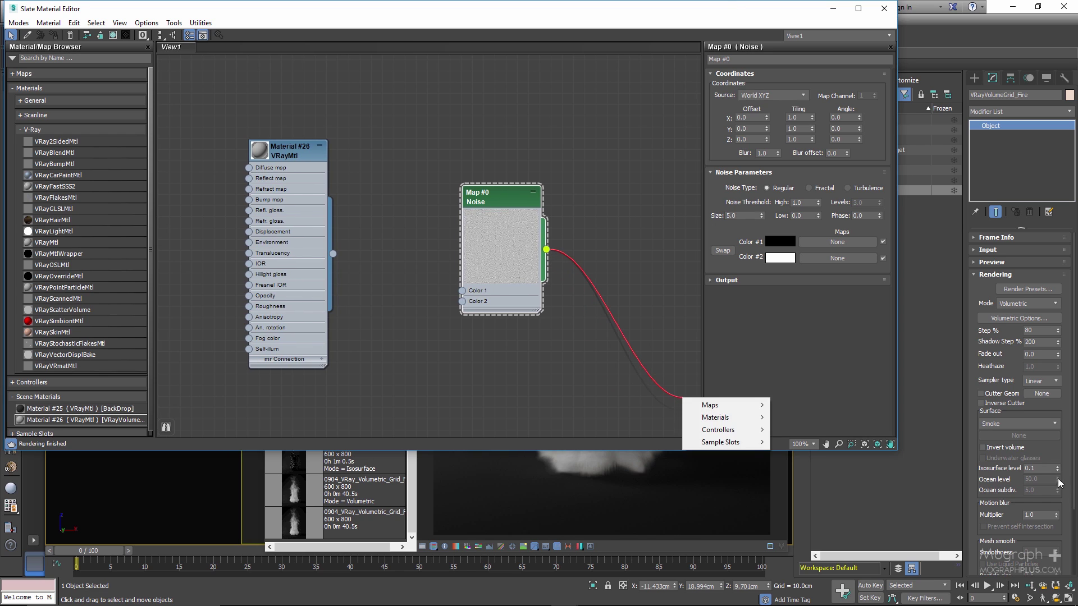
click(1046, 469)
scroll(1047, 449, down, 3)
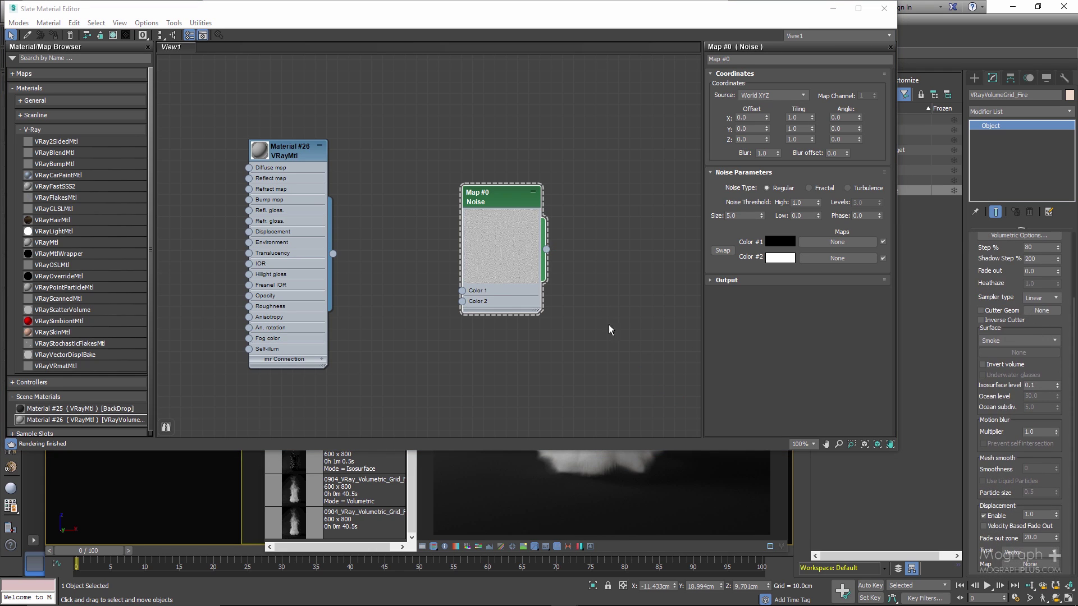
drag(547, 249, 1024, 568)
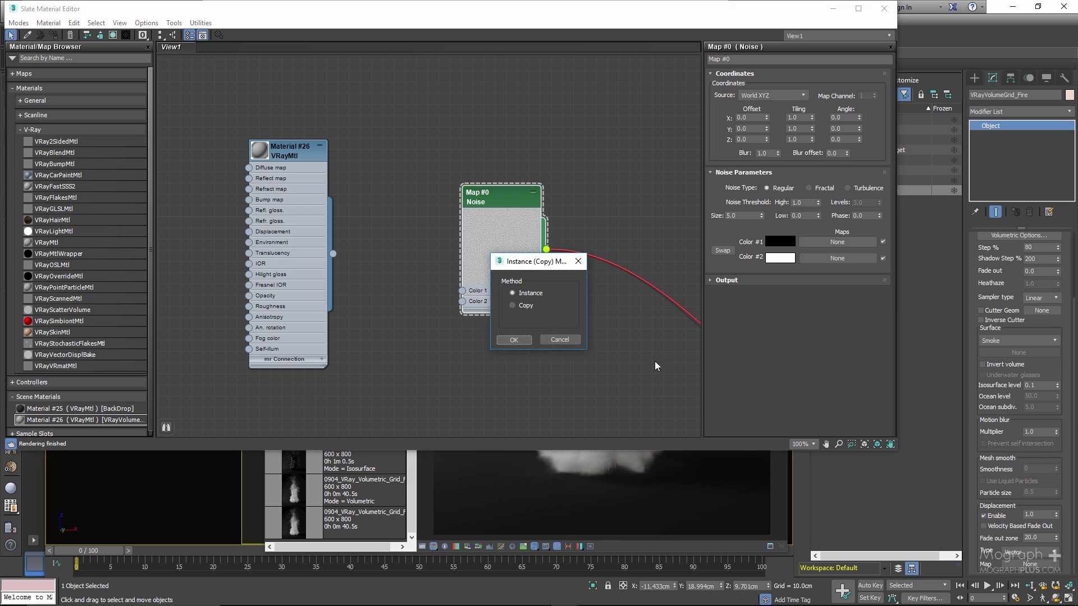
click(532, 340)
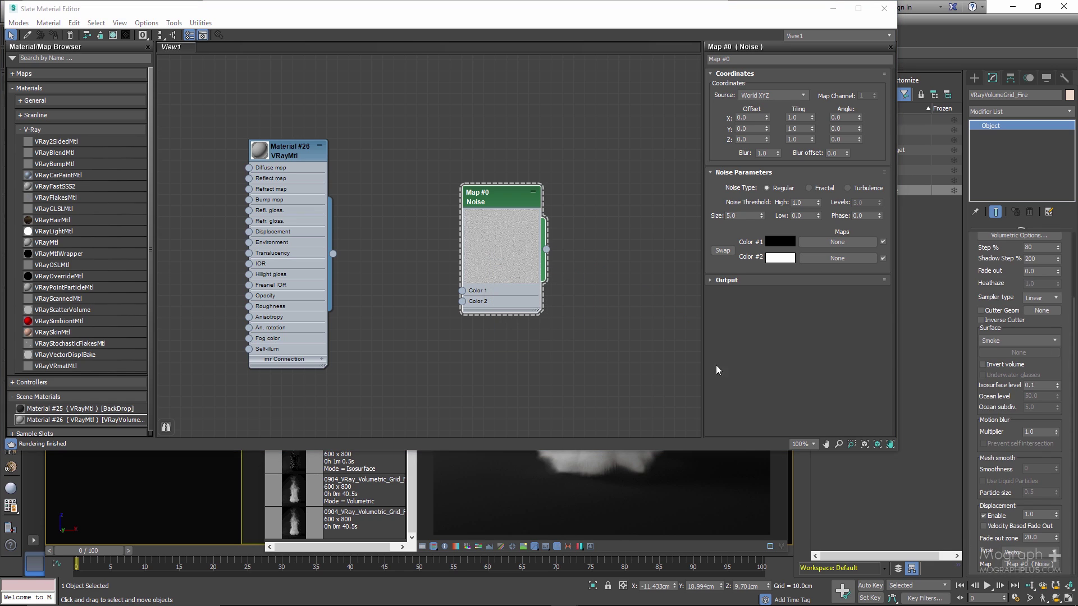
- Set the fire grid's displacement amount to 15 and close the material editor
double_click(1036, 513)
text(15)
key(Return)
click(883, 8)
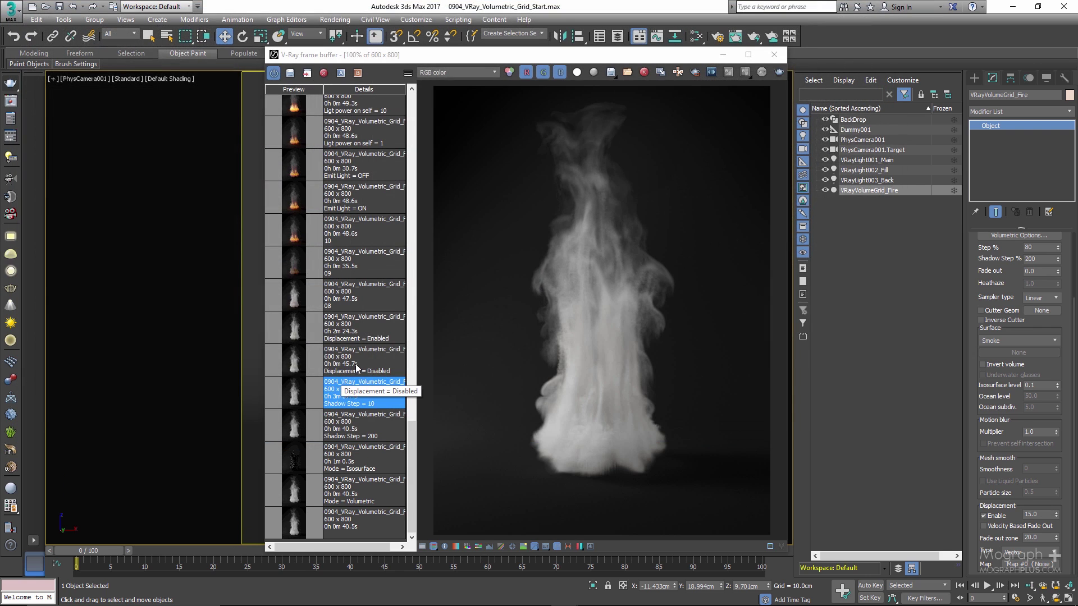
- Compare the saved Displacement = Disabled and Displacement = Enabled renders, leaving displacement enabled on the fire grid
click(356, 366)
click(1002, 518)
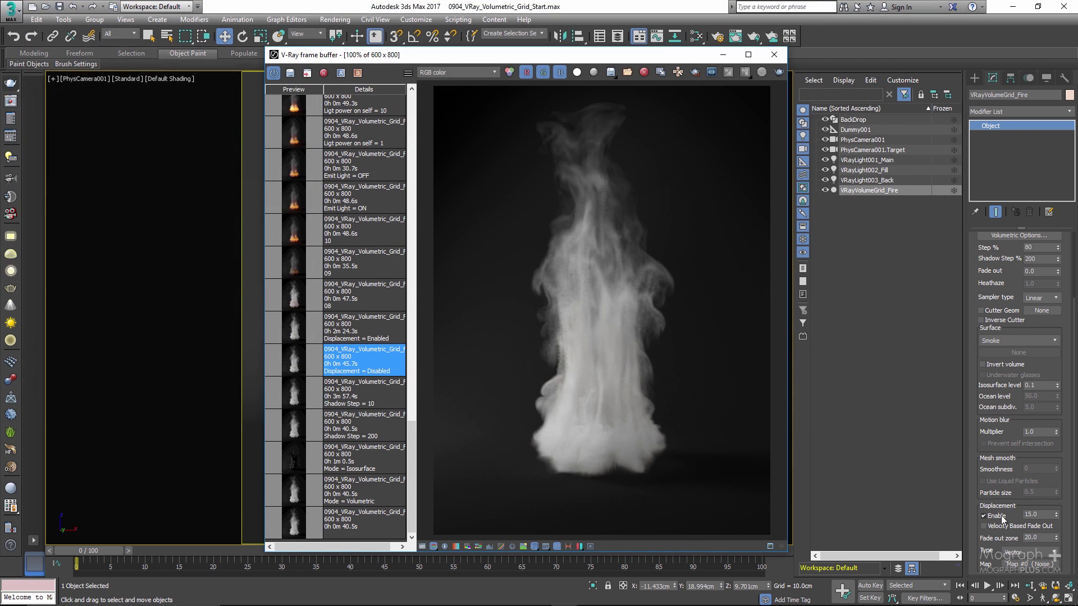
click(992, 516)
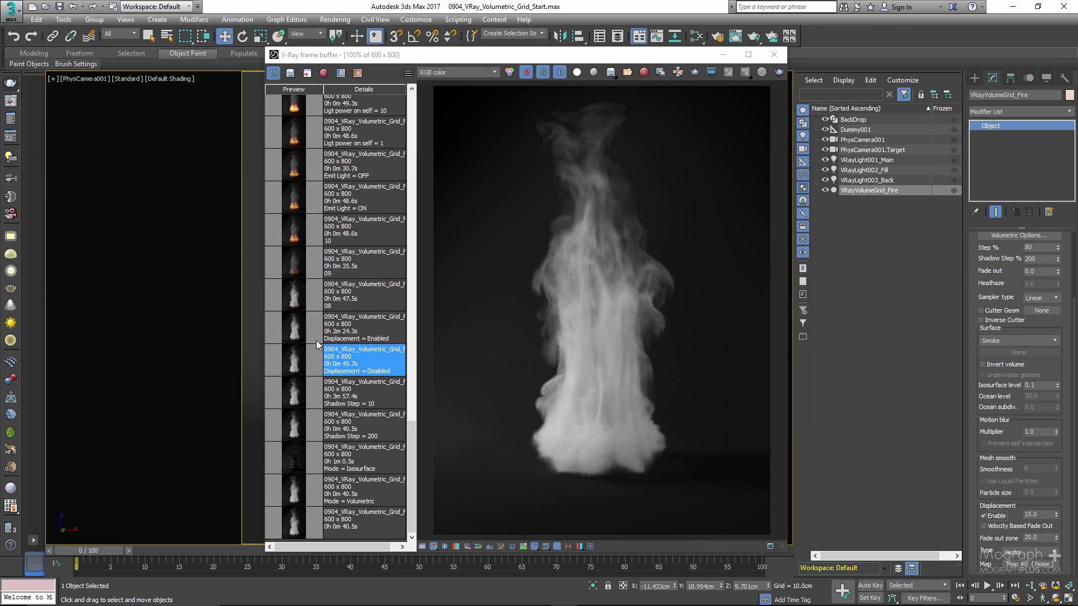
click(339, 333)
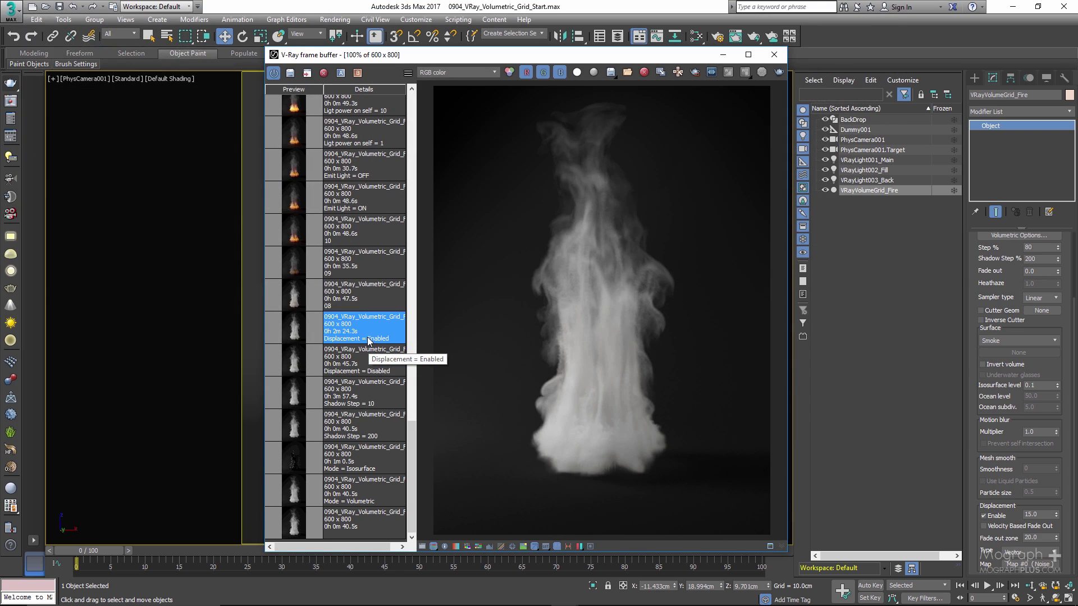
- Compare the Displacement = Disabled and Displacement = Enabled renders close up and at full frame in the render history
scroll(634, 364, up, 5)
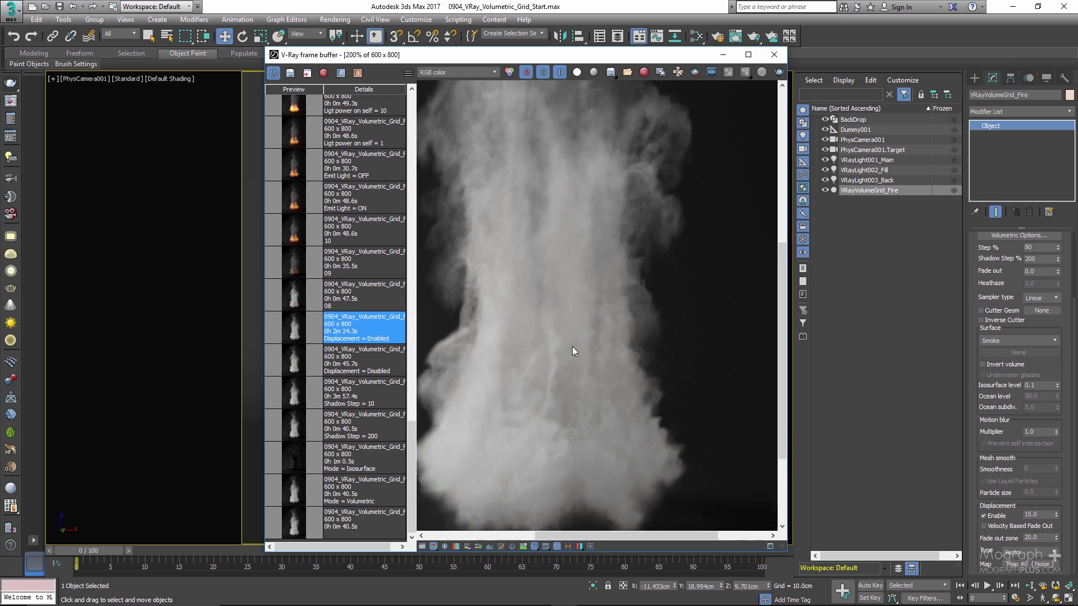
click(390, 369)
click(390, 337)
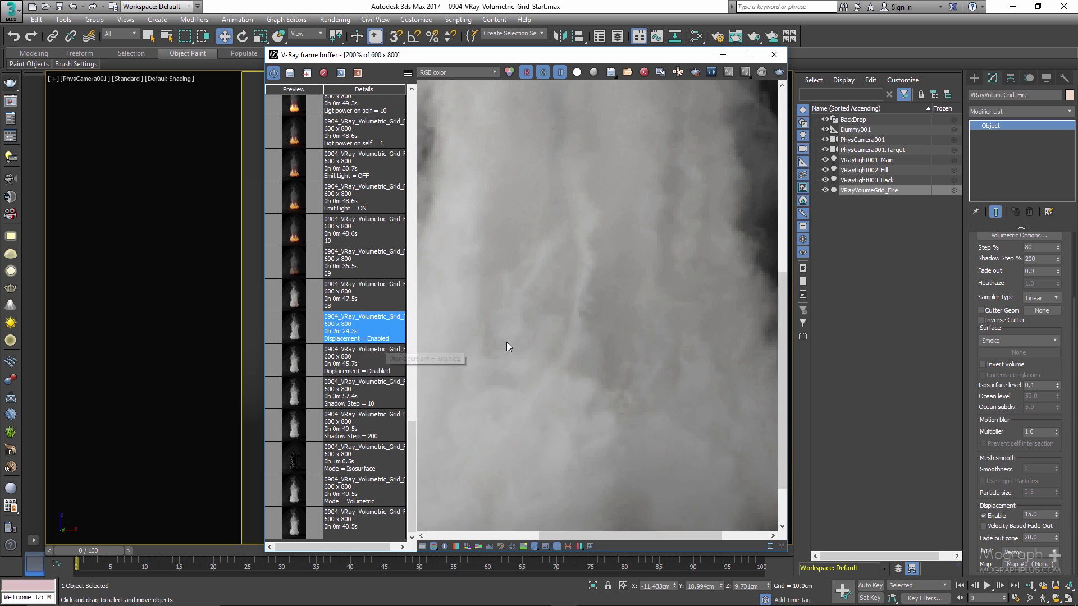
scroll(507, 342, down, 3)
scroll(534, 312, down, 2)
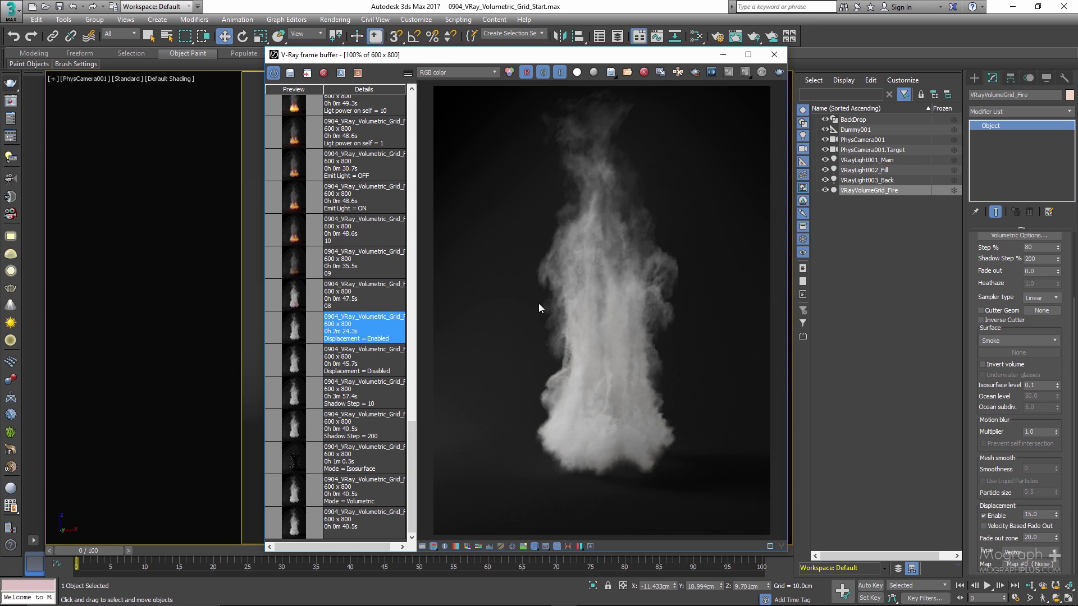
click(387, 364)
click(387, 338)
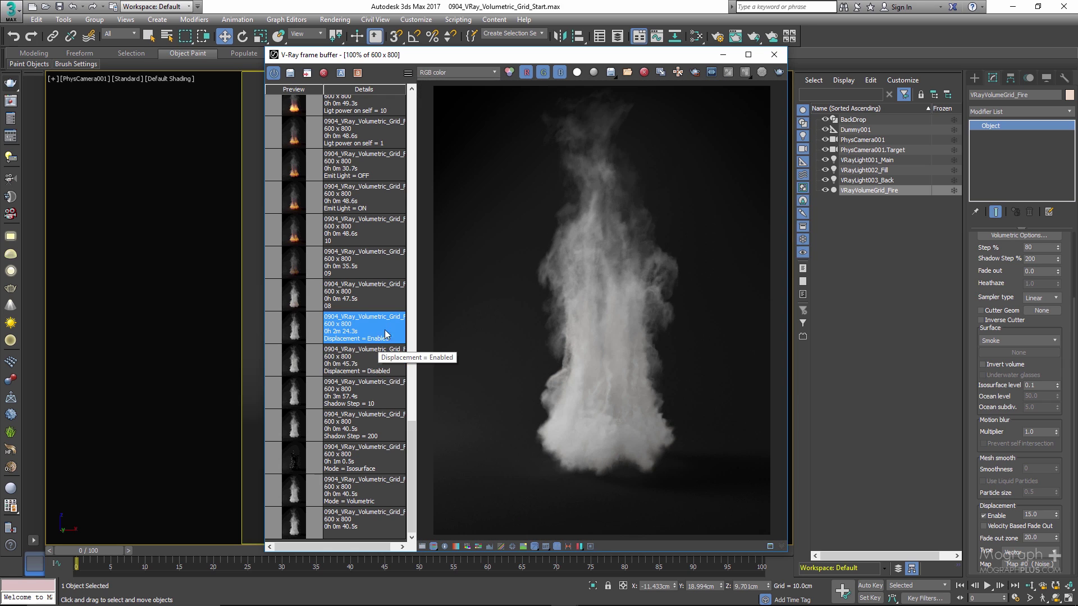
- Disable displacement on the fire grid and open its Volumetric Render settings
click(984, 515)
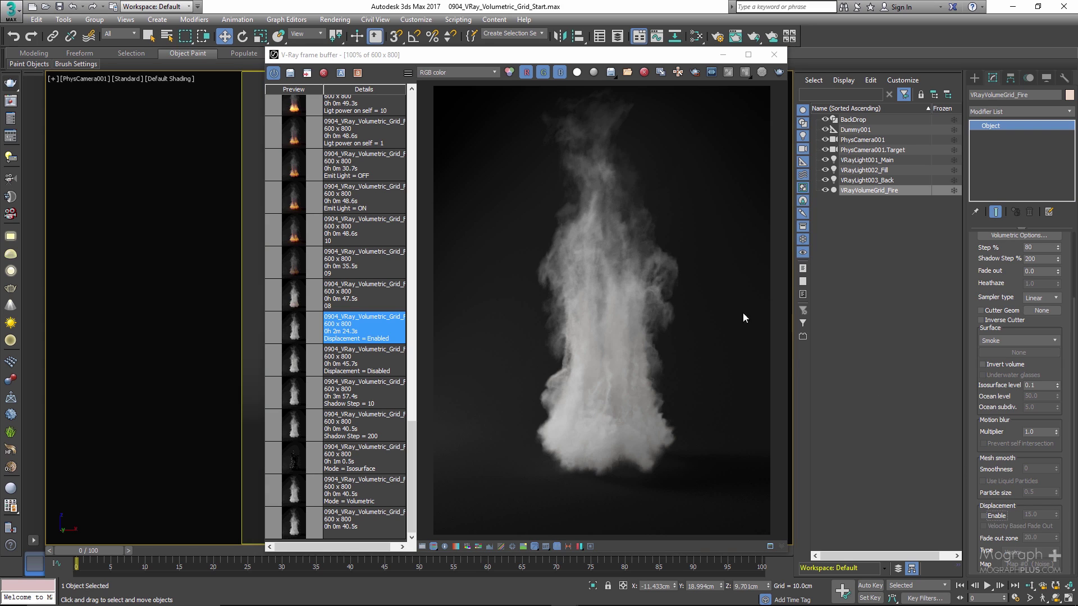
drag(996, 286, 1000, 369)
click(1003, 319)
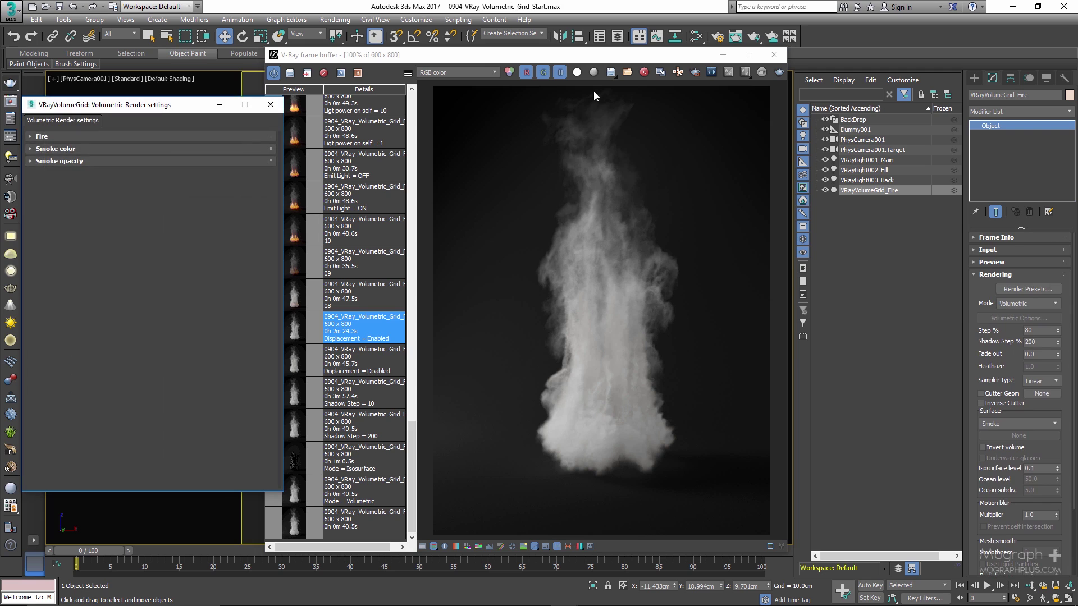
- Arrange the Volumetric Render settings beside the frame buffer, expand the Fire section and enlarge the settings window vertically
drag(594, 56, 636, 55)
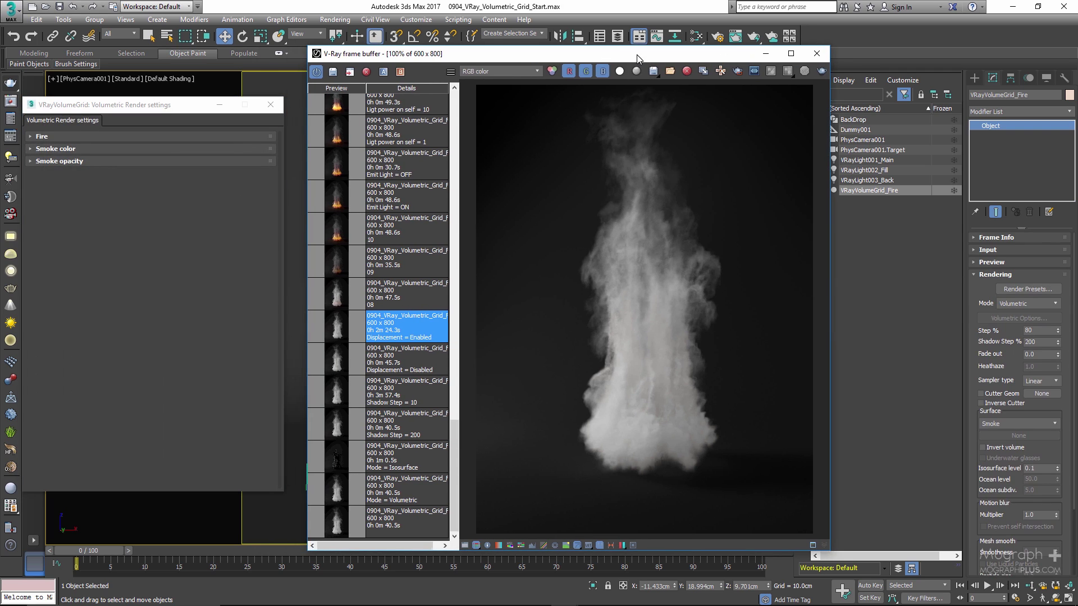
drag(180, 104, 192, 108)
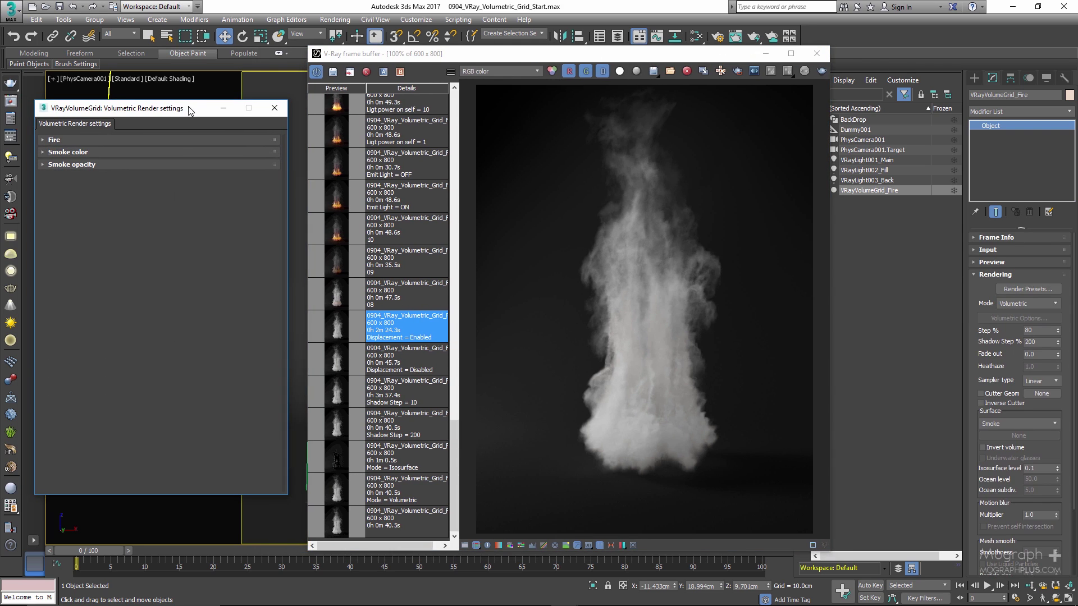
click(127, 140)
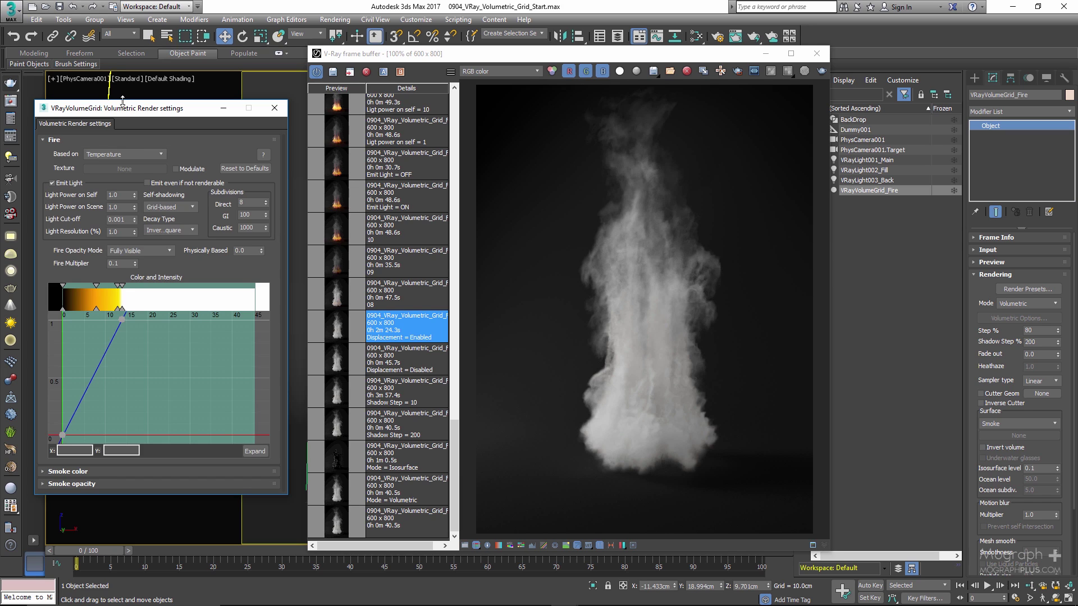
drag(126, 108, 144, 31)
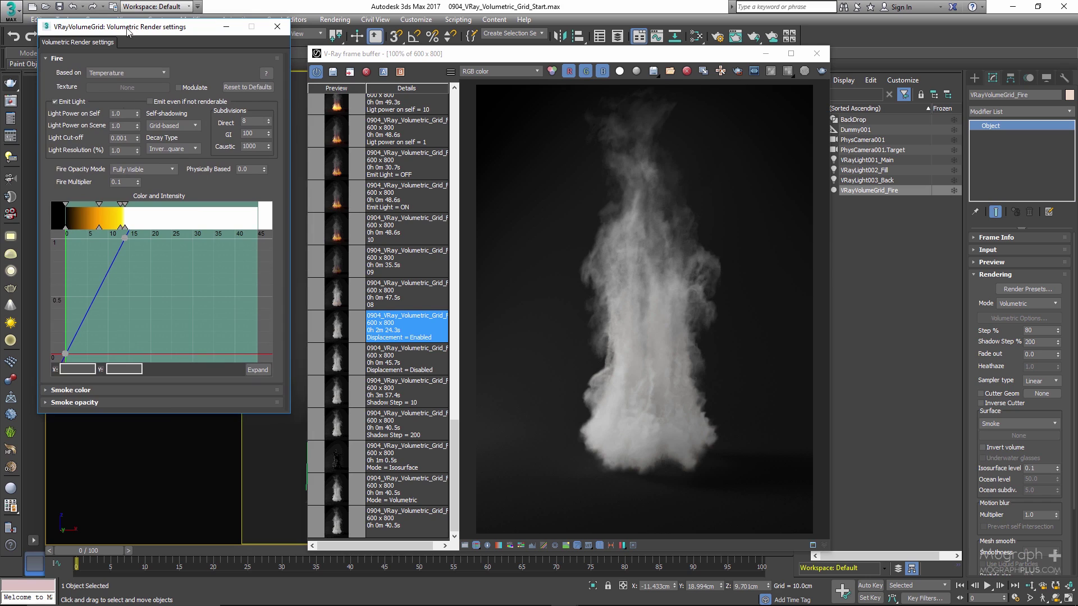
drag(166, 413, 167, 570)
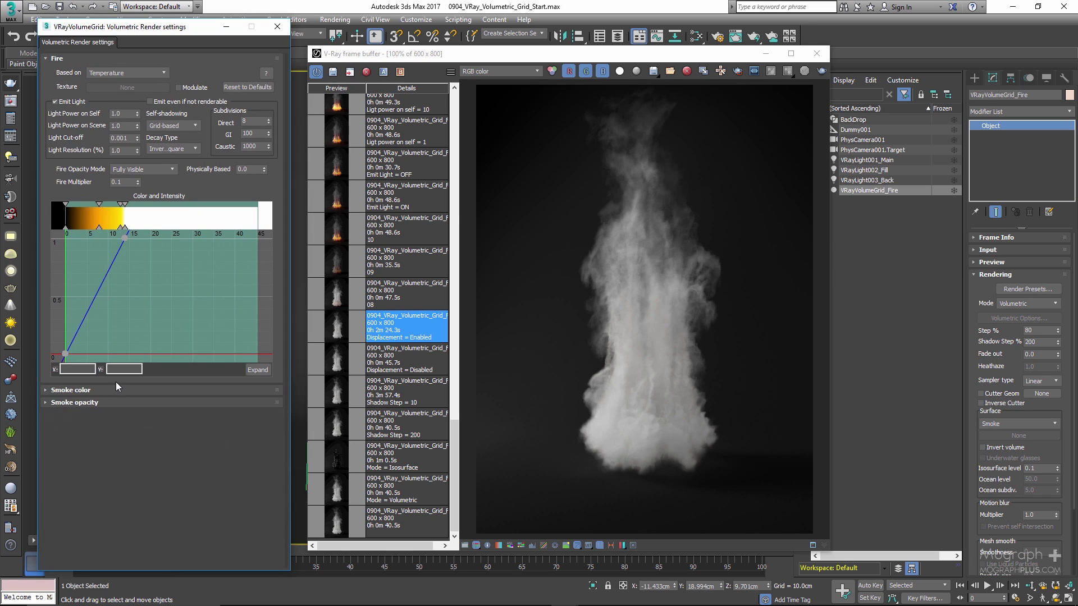
- Review the fire's Based on channels, Fire Opacity Mode choices and Fire Multiplier
click(126, 73)
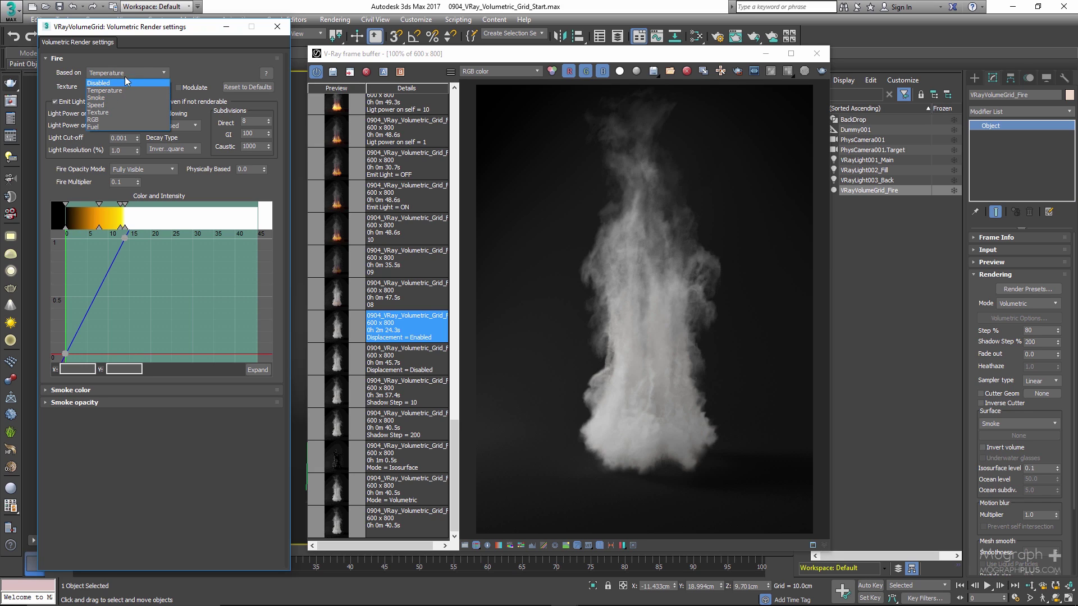
click(148, 57)
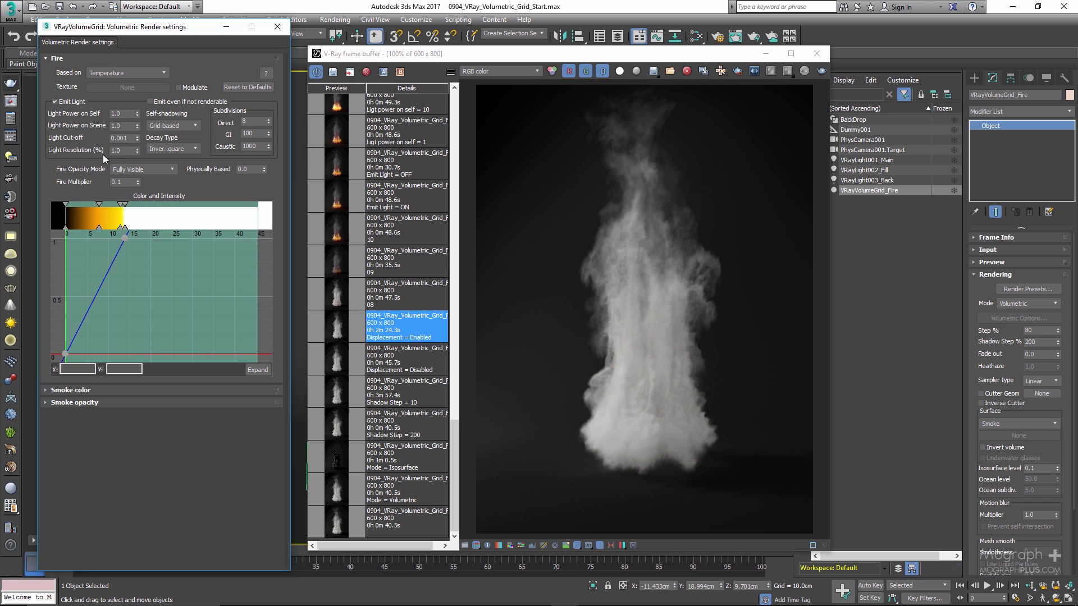
click(133, 169)
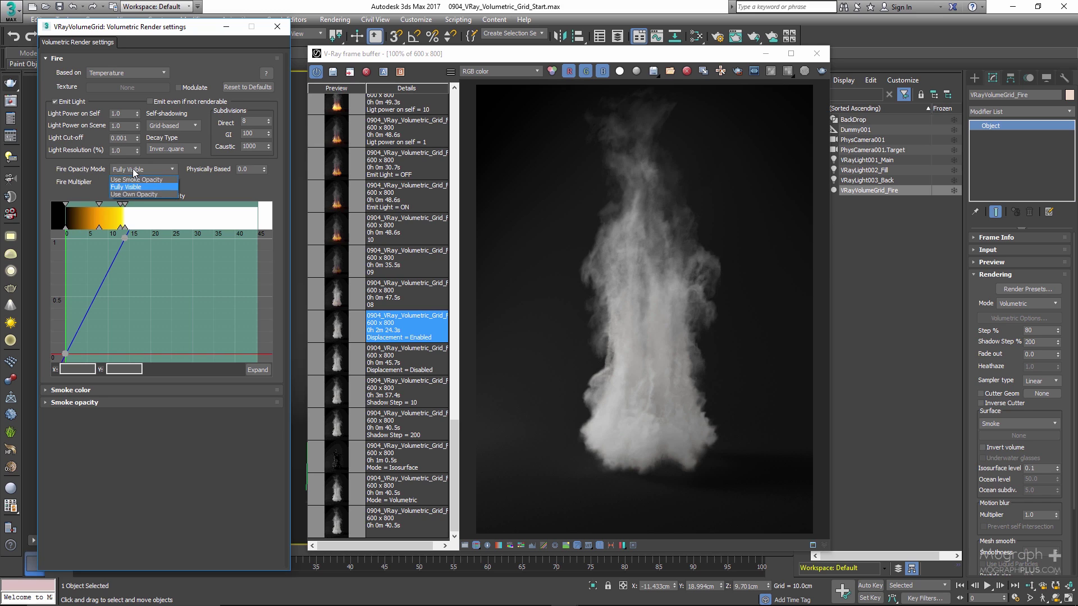
click(133, 168)
double_click(130, 181)
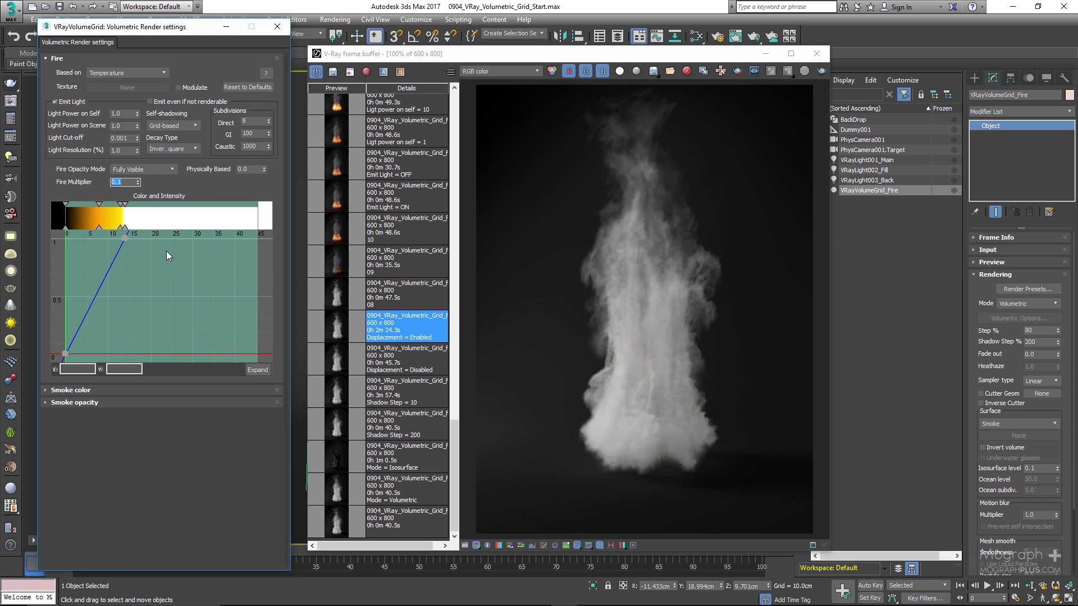
- Delete the white, yellow and orange points from the fire color gradient, keeping only the black point at 0
click(122, 228)
right_click(122, 228)
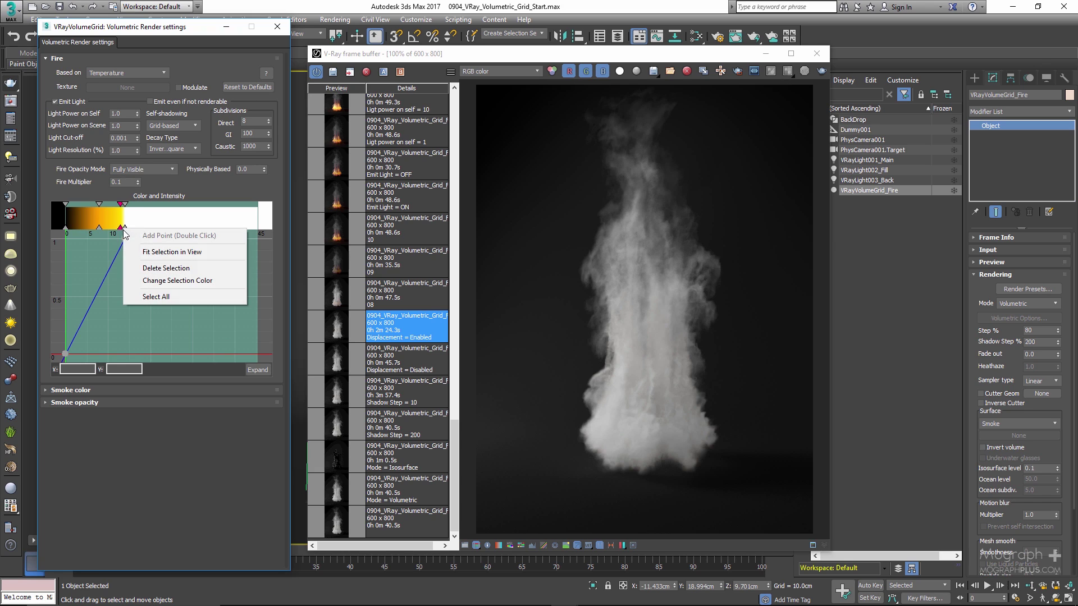
click(176, 268)
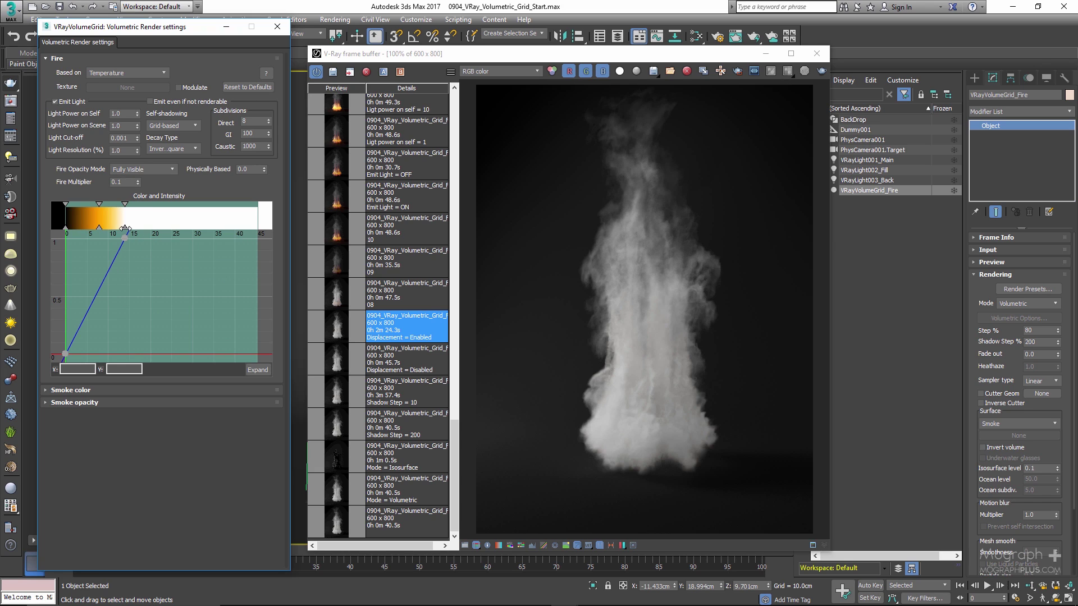
right_click(125, 228)
click(185, 268)
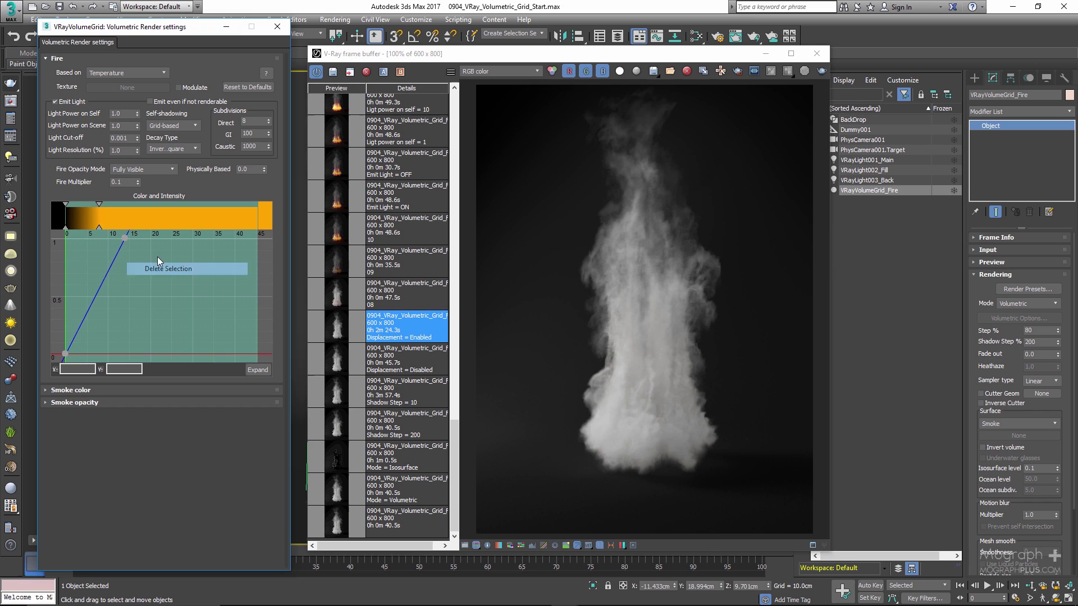
right_click(100, 227)
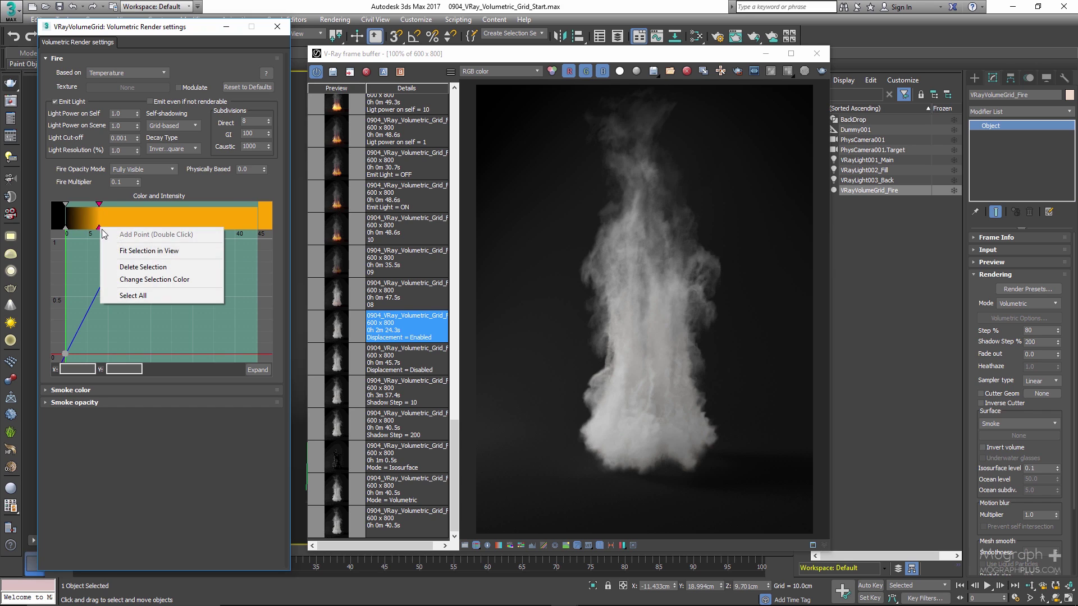
click(155, 268)
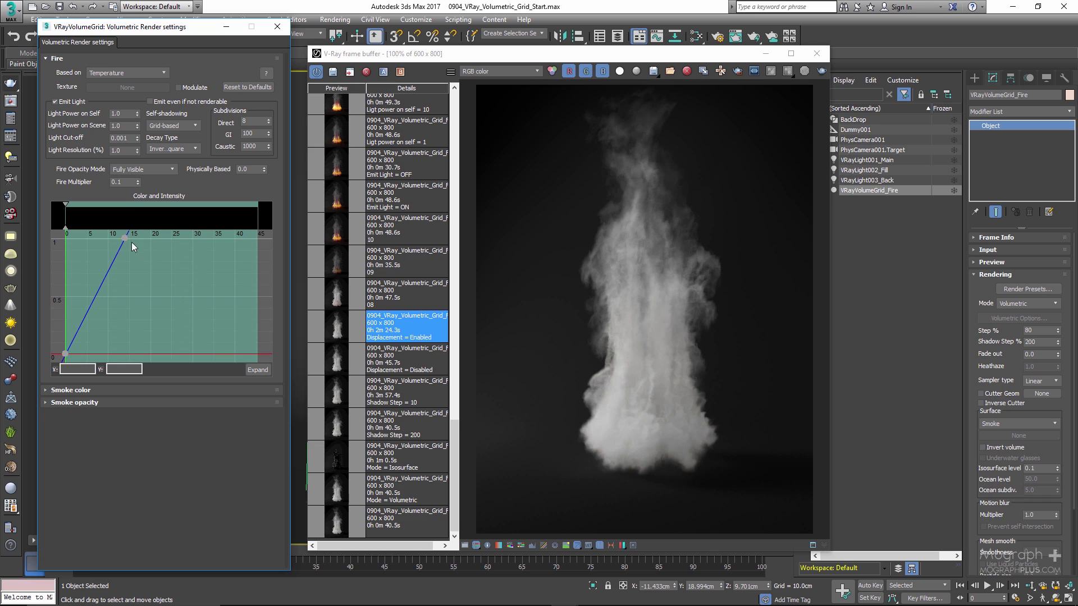
- Expand the fire's Color and Intensity graph into its own window, widen it and fit the graph in view
click(160, 170)
click(150, 178)
click(259, 370)
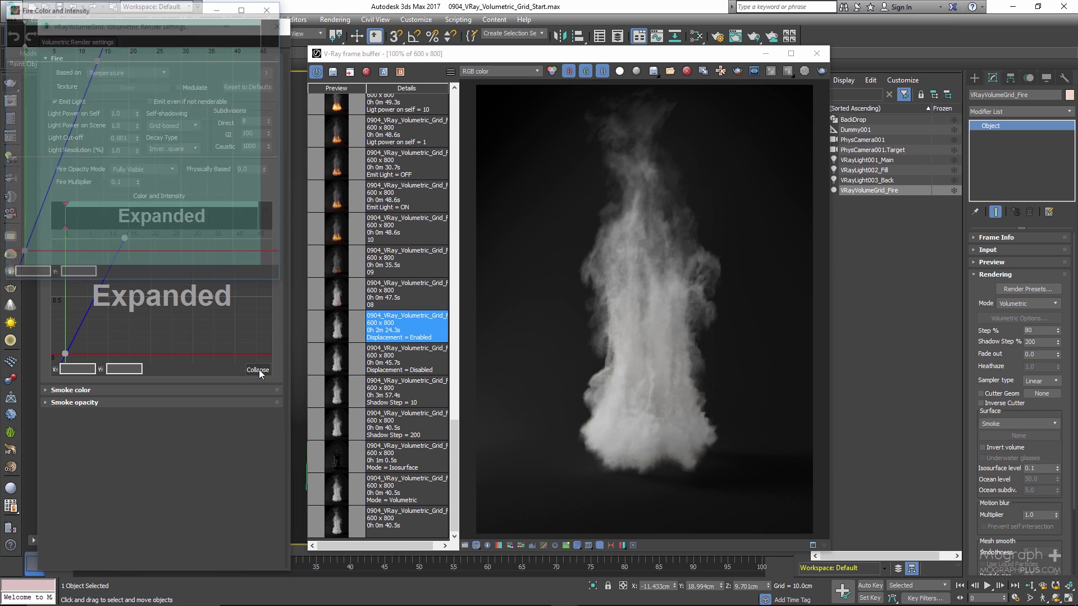
drag(163, 10, 276, 132)
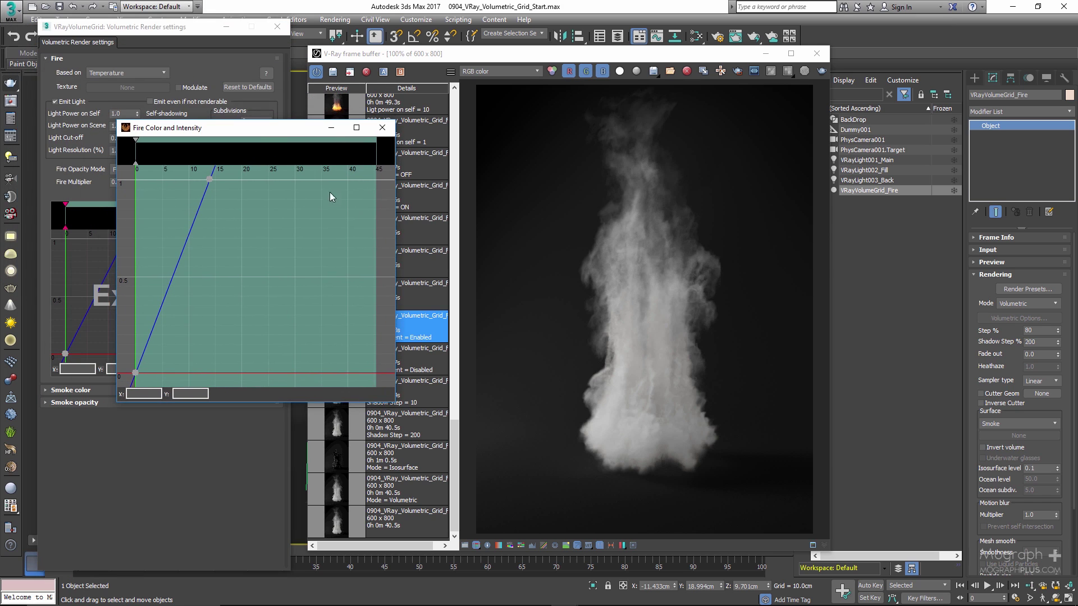
drag(396, 261, 763, 283)
right_click(473, 241)
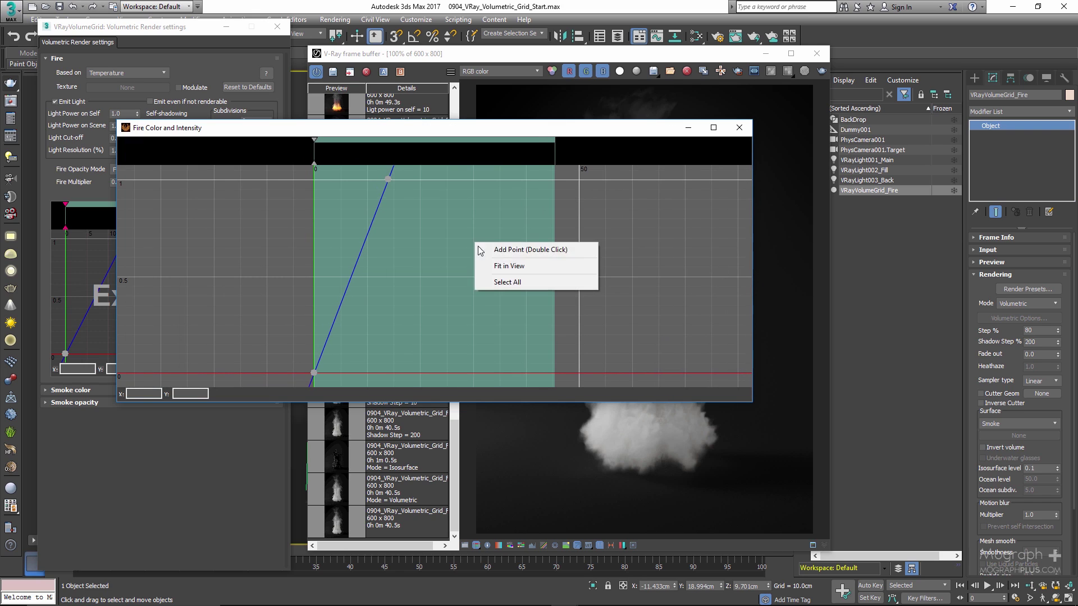
click(506, 266)
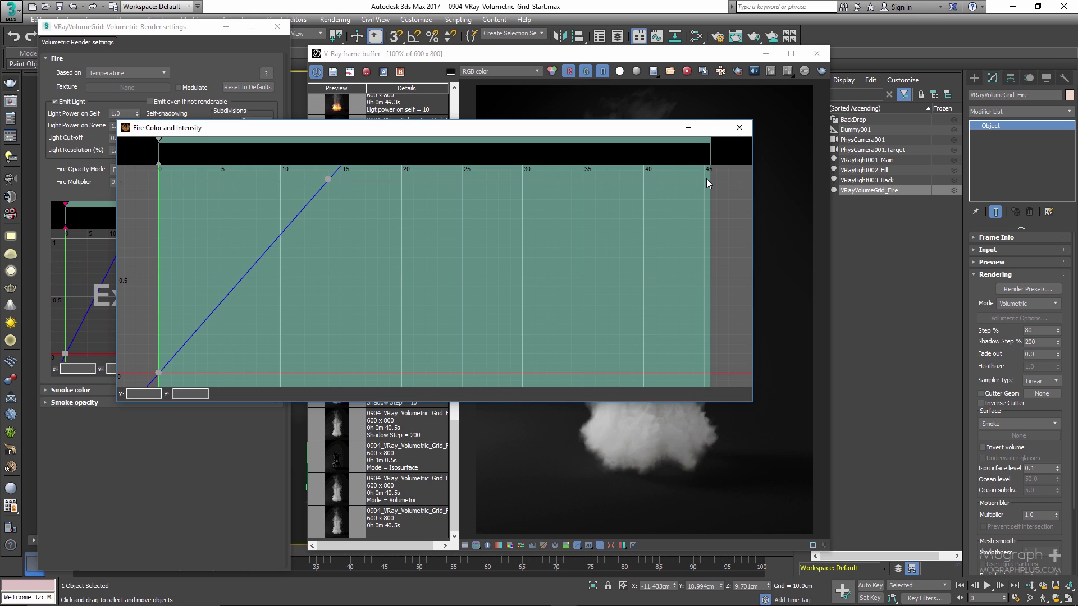
- Add a fire gradient point at about 41.5 with color red 0.978, green 0.844, blue 0.645
double_click(664, 162)
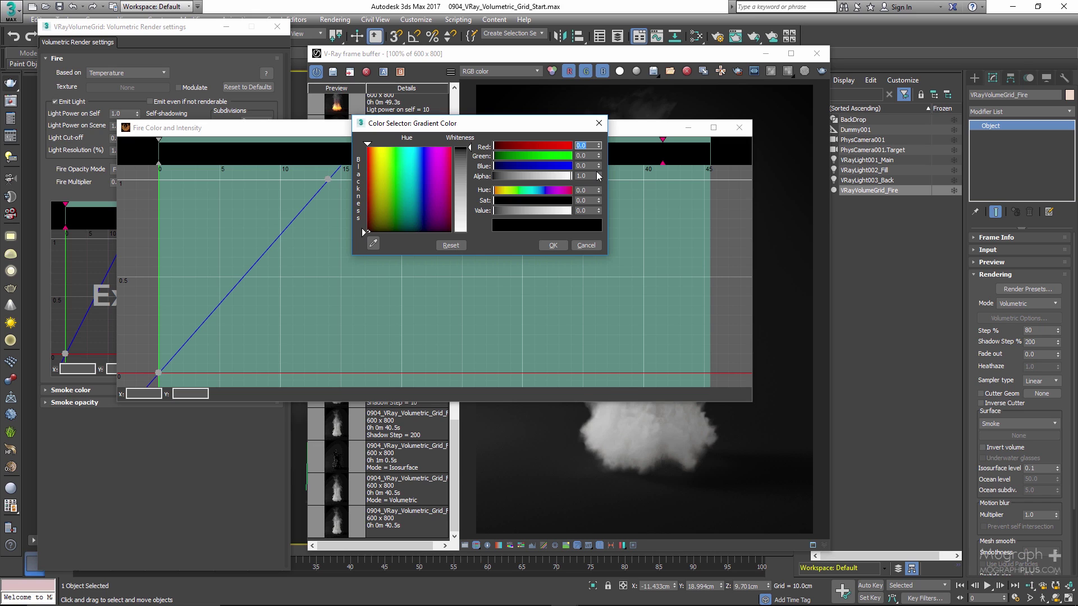
text(.978)
key(Tab)
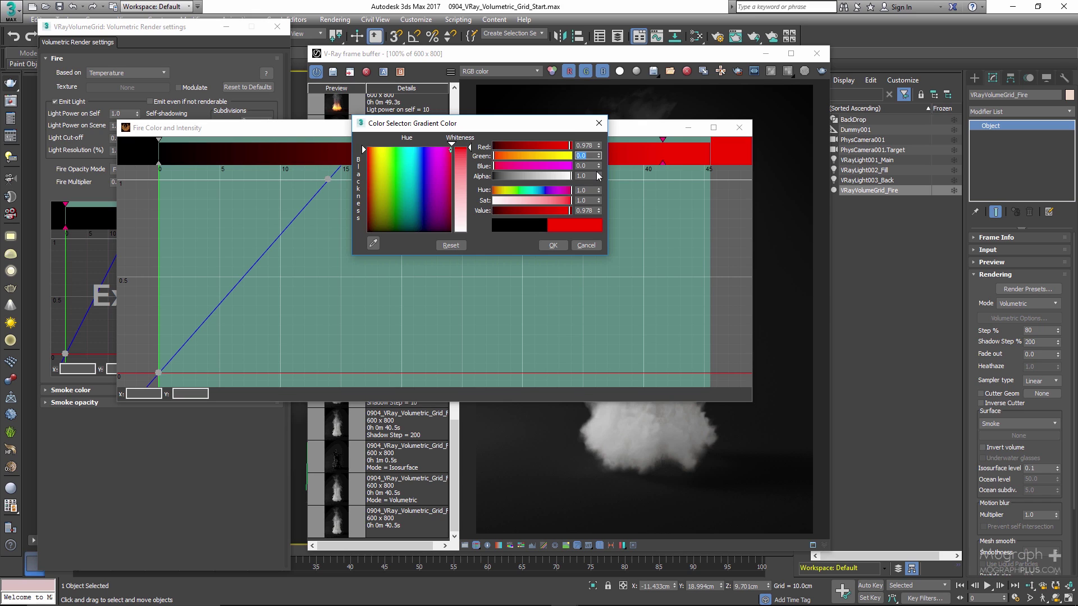
text(.844)
key(Tab)
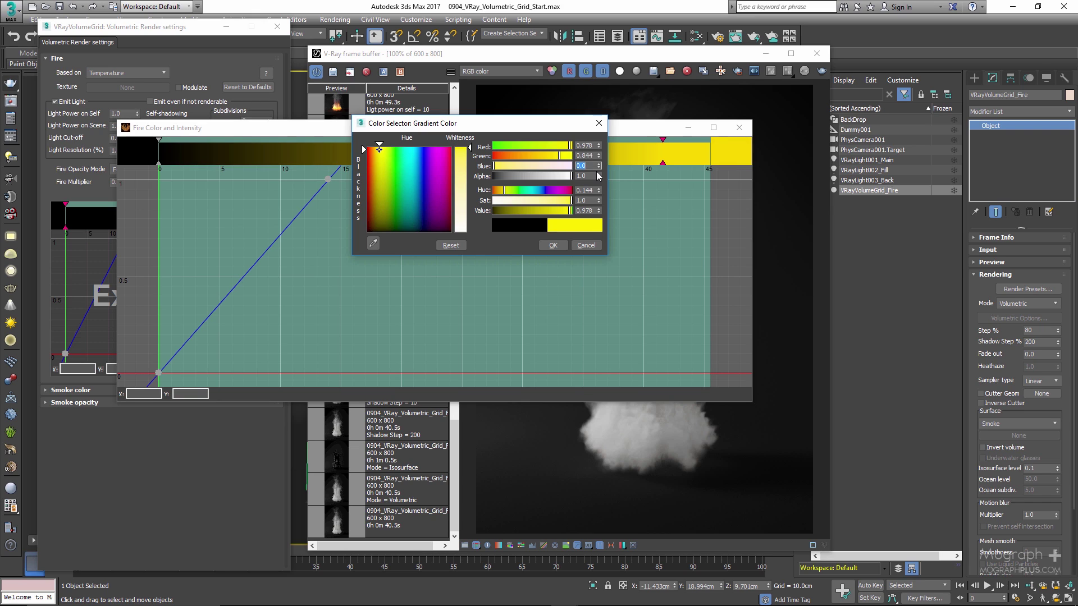
text(.645)
key(Return)
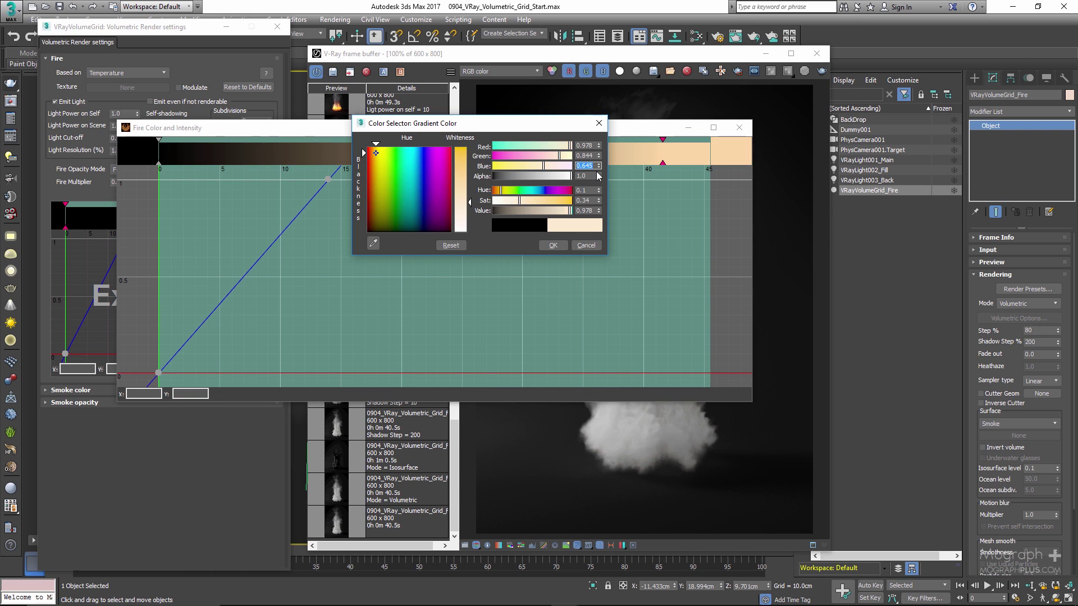
click(550, 247)
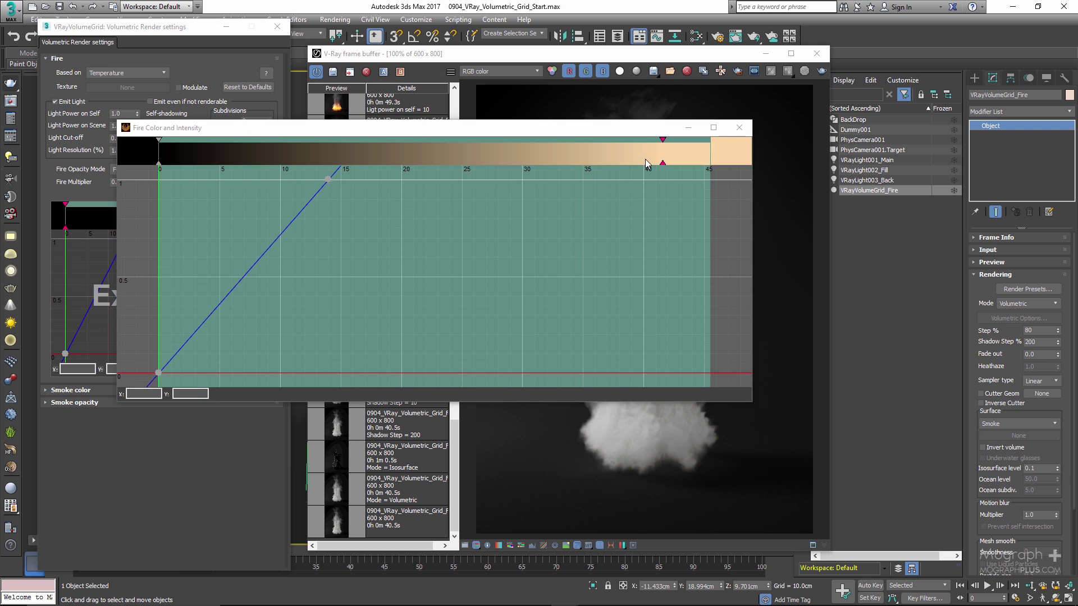
- Add a fire gradient point at about 40 with color red 0.978, green 0.626, blue 0.0
scroll(644, 157, up, 2)
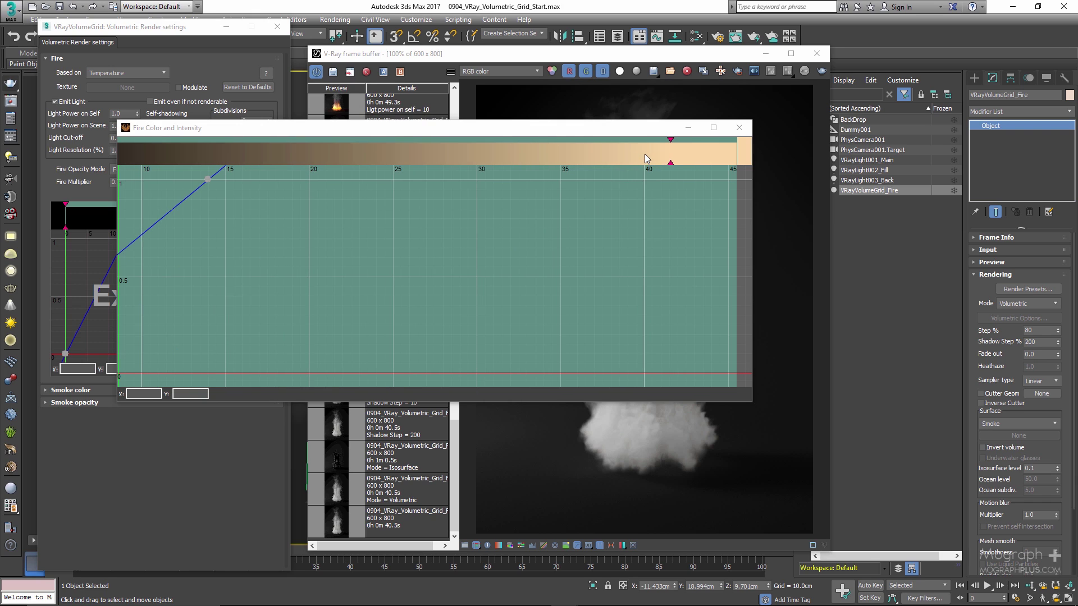
double_click(645, 153)
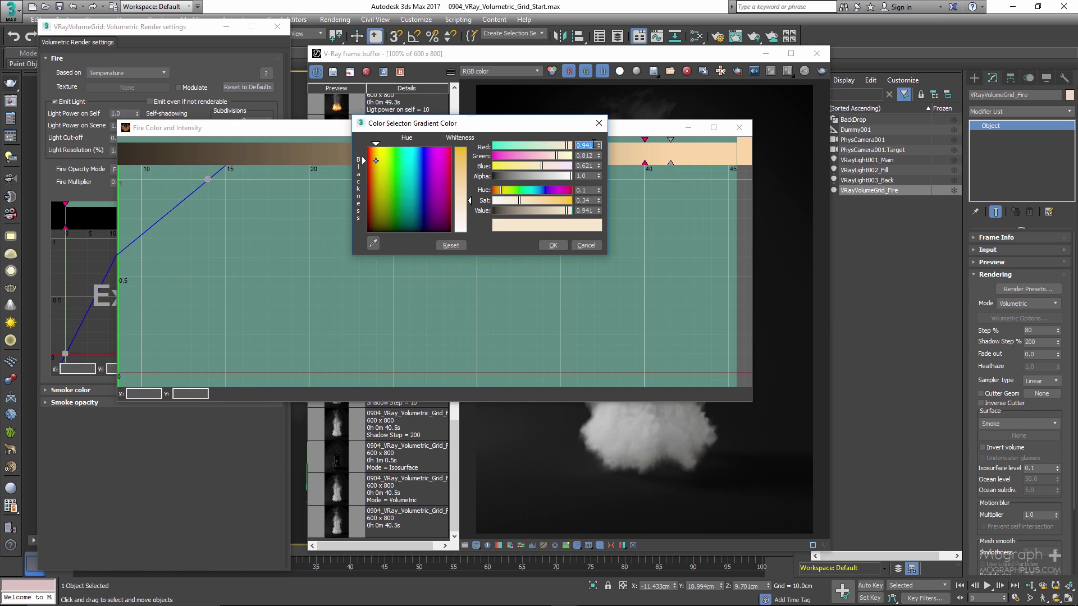
text(.978)
key(Tab)
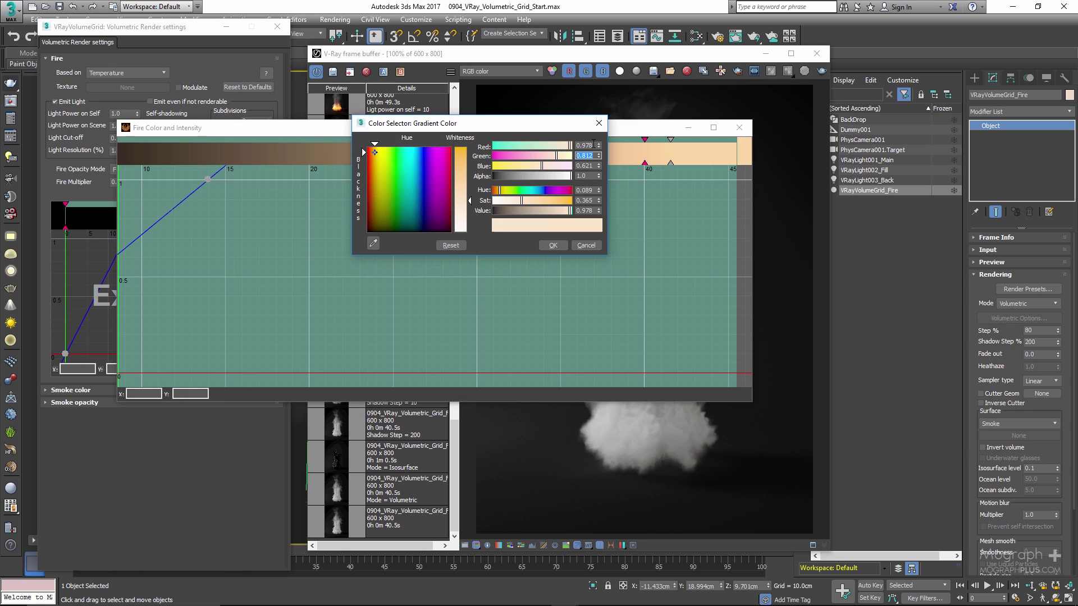
text(.626)
key(Tab)
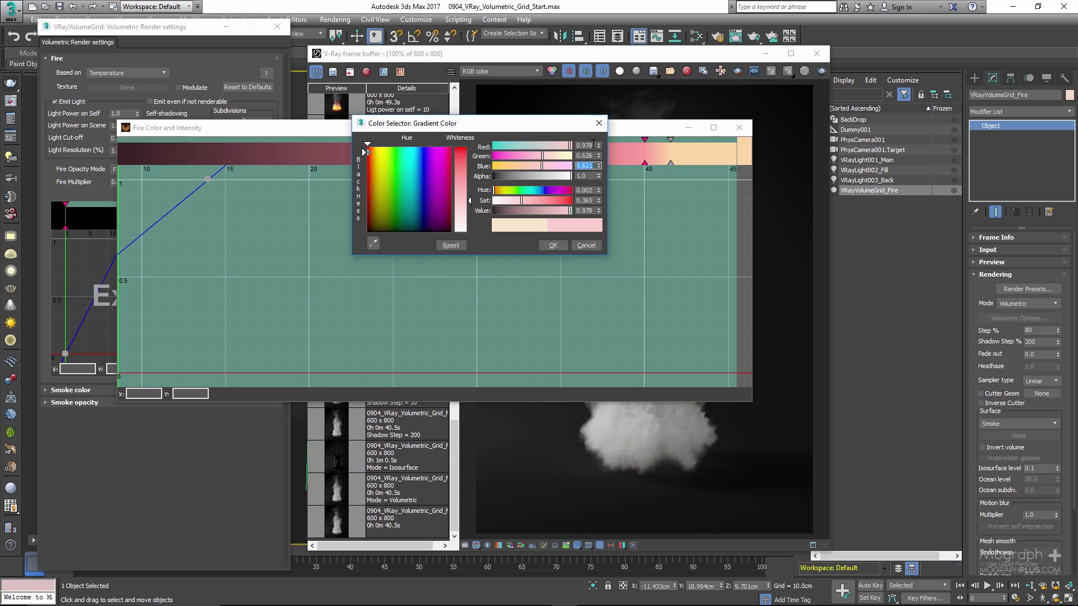
text(.0)
key(Return)
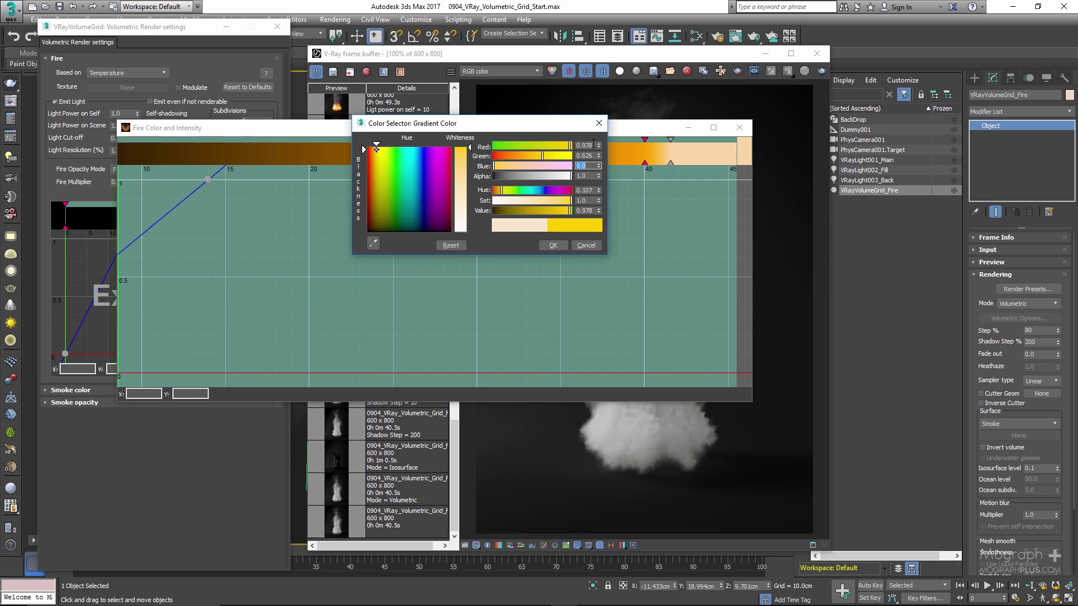
click(550, 245)
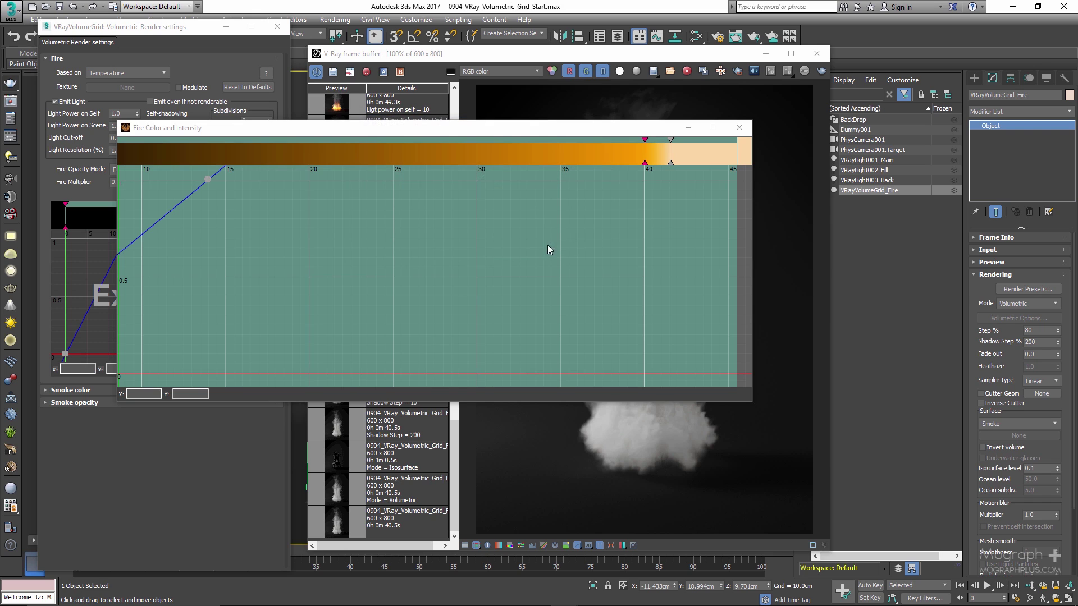
- Check the temperature channel's range in the cache file content of the volume grid's Frame Info
click(998, 240)
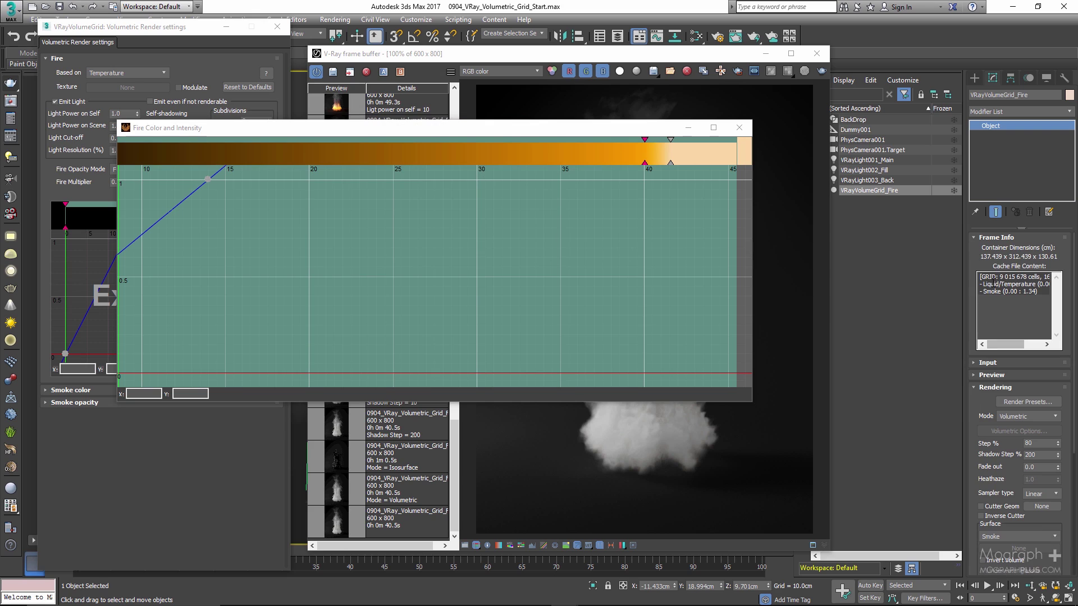
drag(979, 284, 1044, 294)
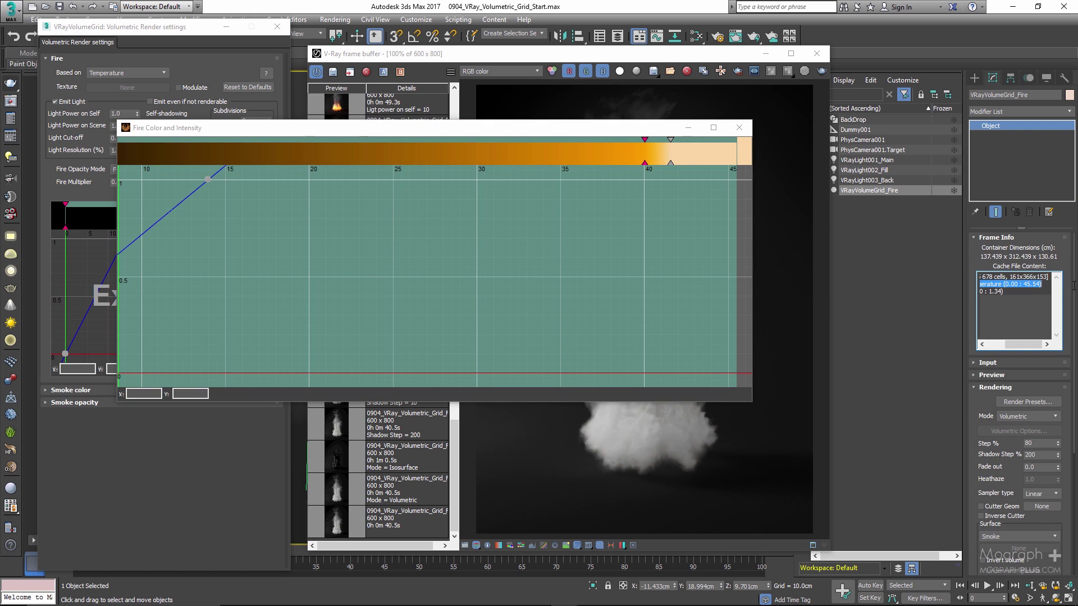
mouse_move(1041, 345)
mouse_down()
mouse_move(1026, 345)
mouse_move(1044, 344)
mouse_up()
click(1022, 290)
- Fit the fire gradient graph in view and add a point at about 35 with color red 0.978, green 0.482, blue 0.014
scroll(402, 156, down, 1)
scroll(337, 153, down, 1)
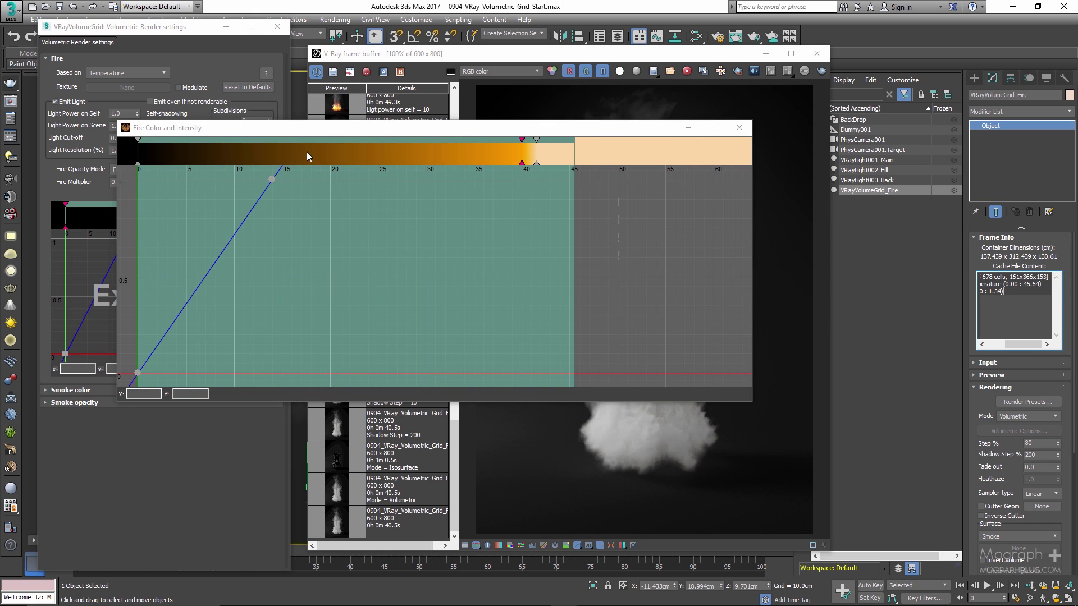
right_click(421, 207)
click(441, 229)
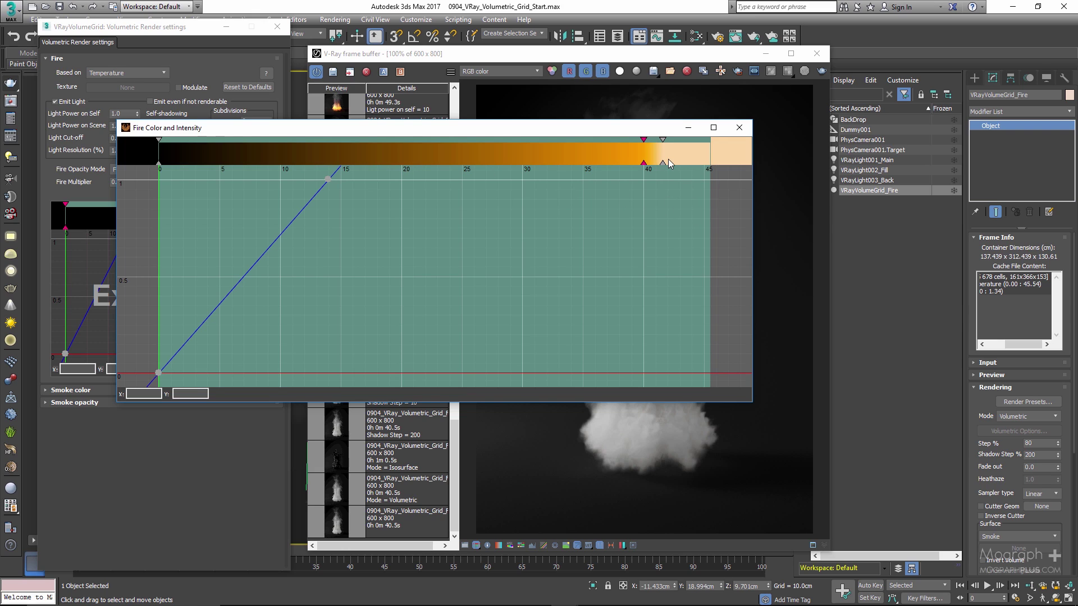
double_click(584, 150)
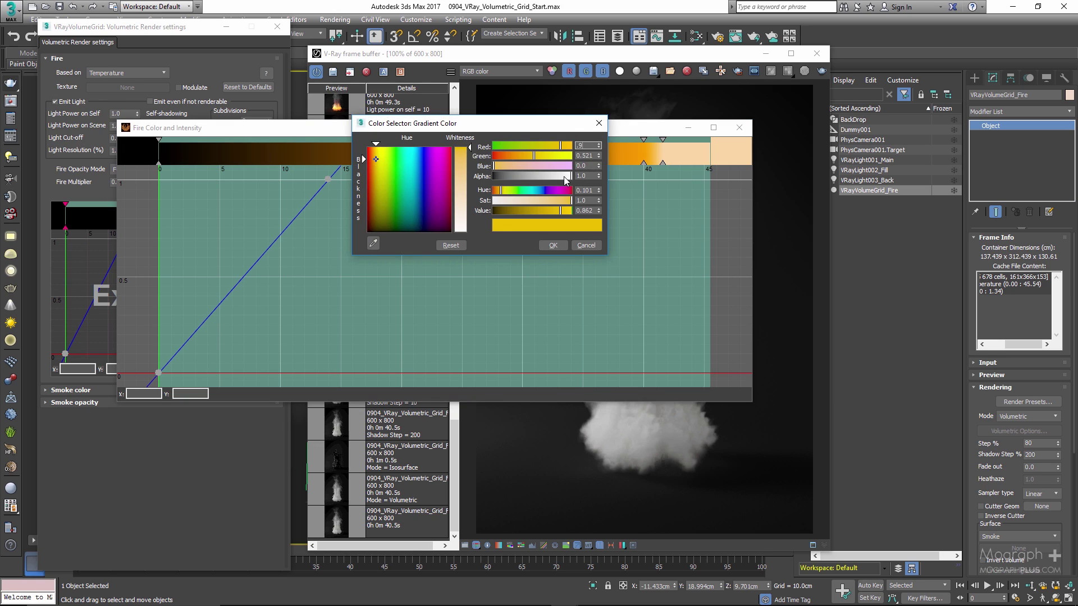
key(Tab)
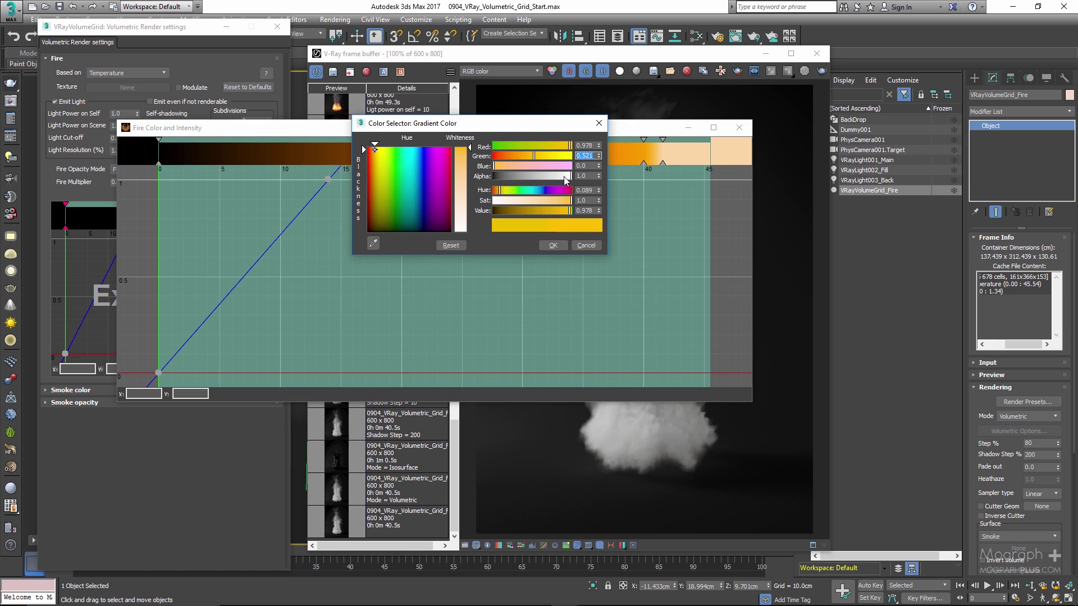
text(.482)
key(Return)
text(.014)
key(Return)
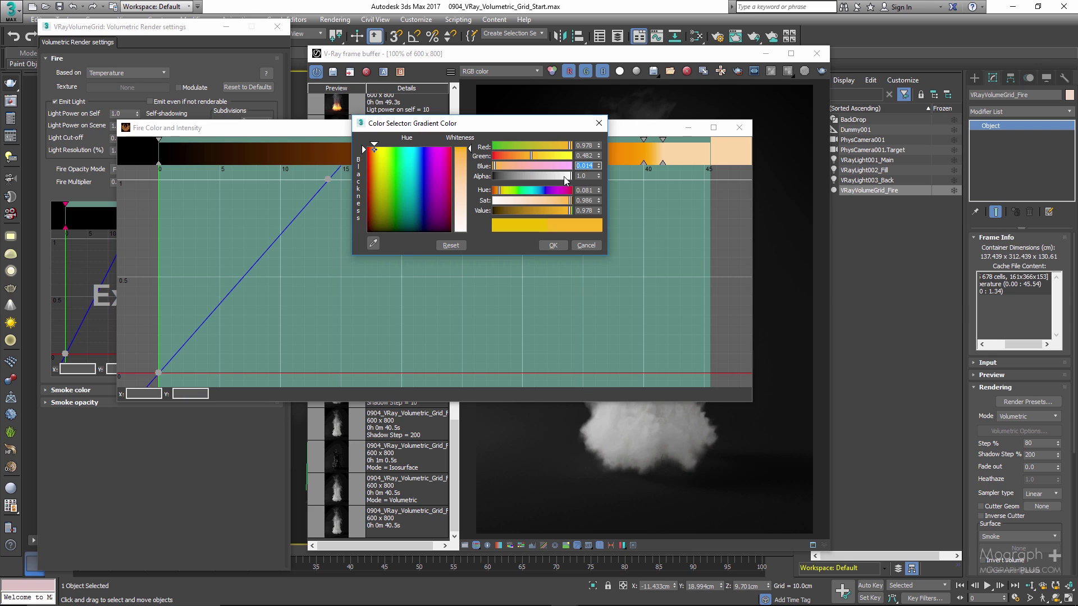
click(553, 245)
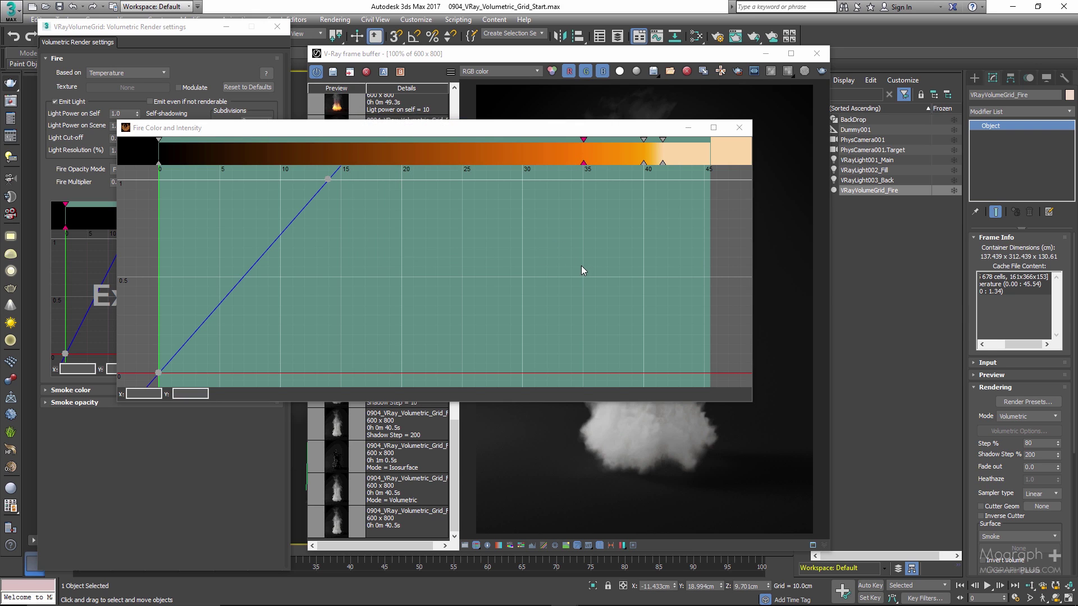
- Add a fire gradient point at about 25 with color red 1.0, green 0.122, blue 0.036
double_click(464, 153)
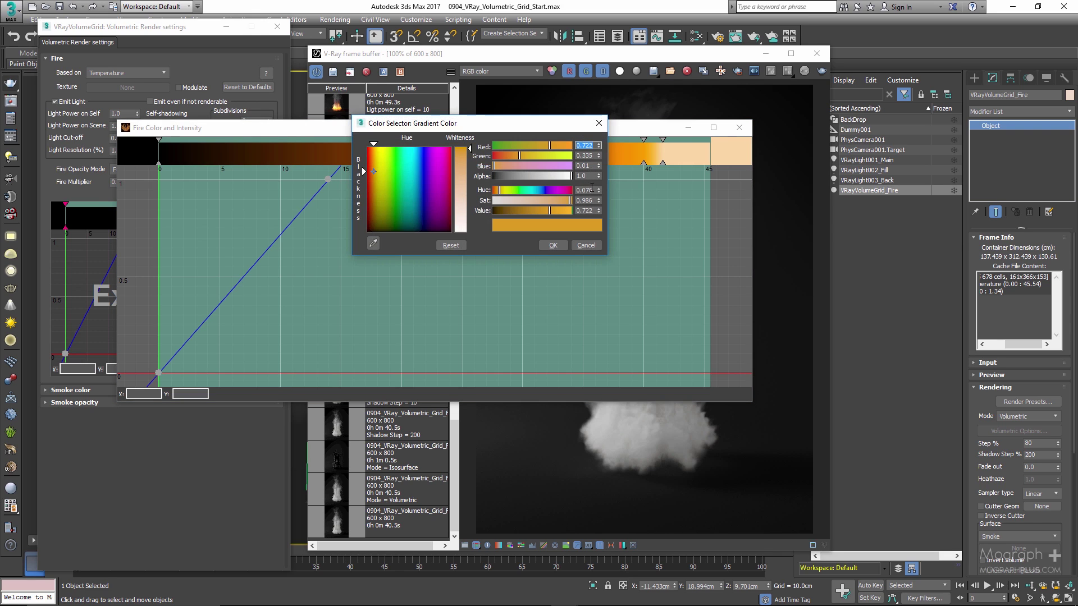
text(1)
key(Tab)
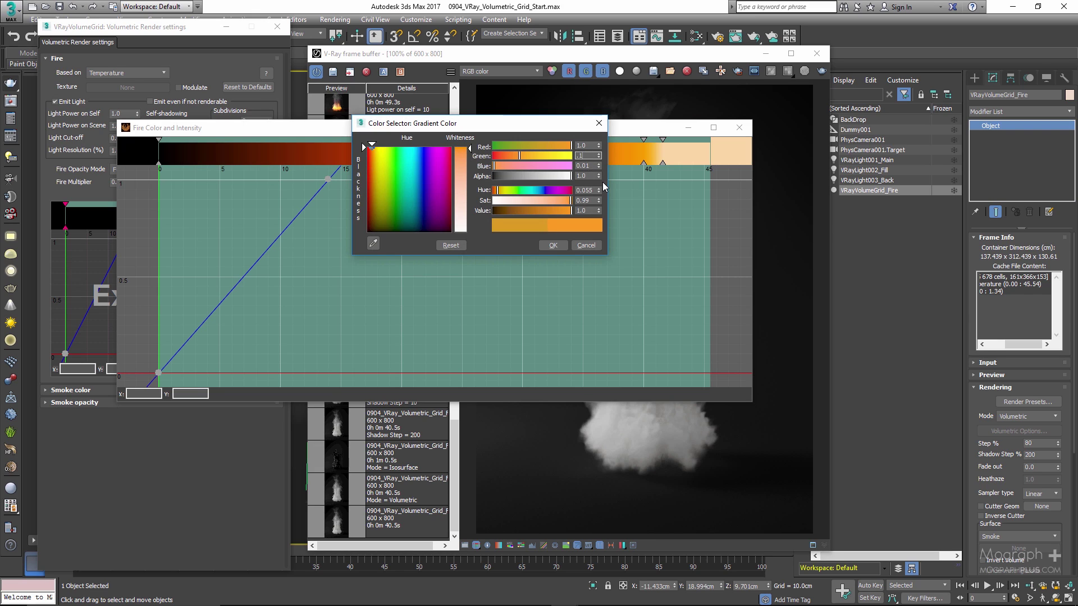
text(.122)
key(Tab)
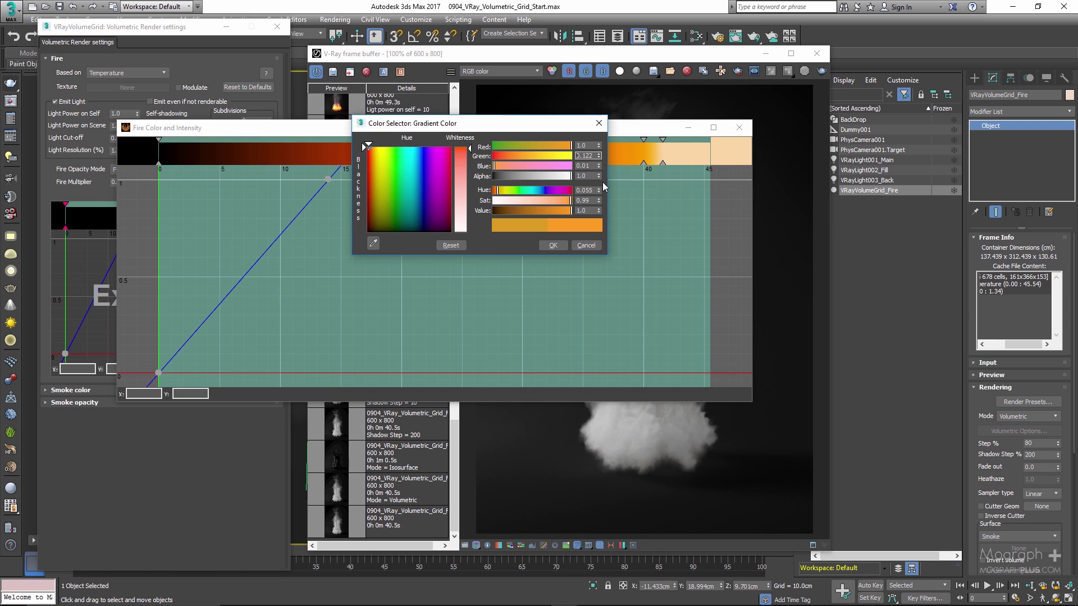
text(.)
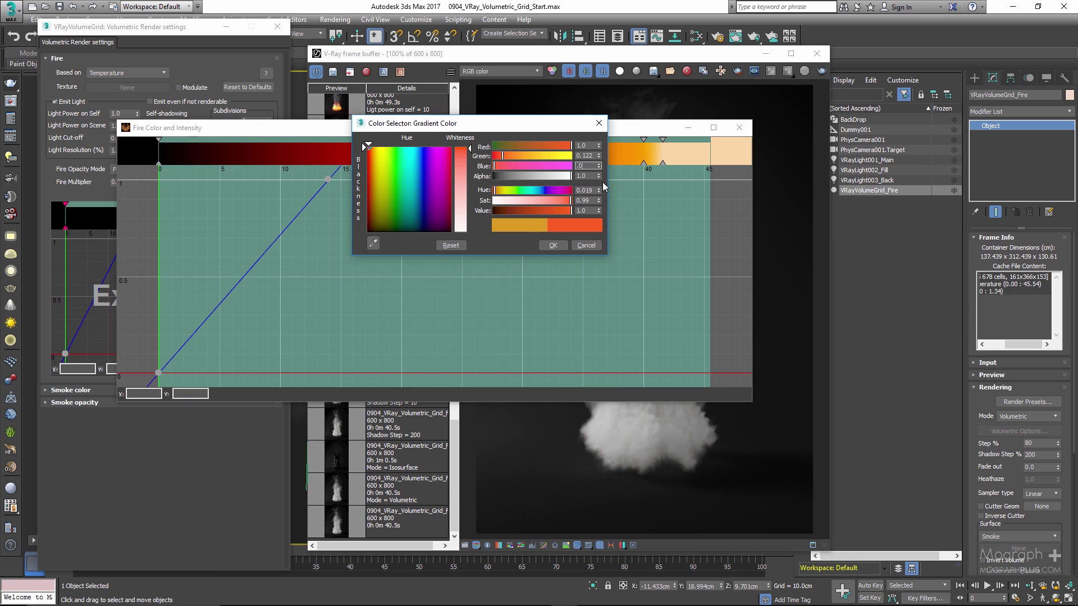
text(036)
key(Return)
click(550, 245)
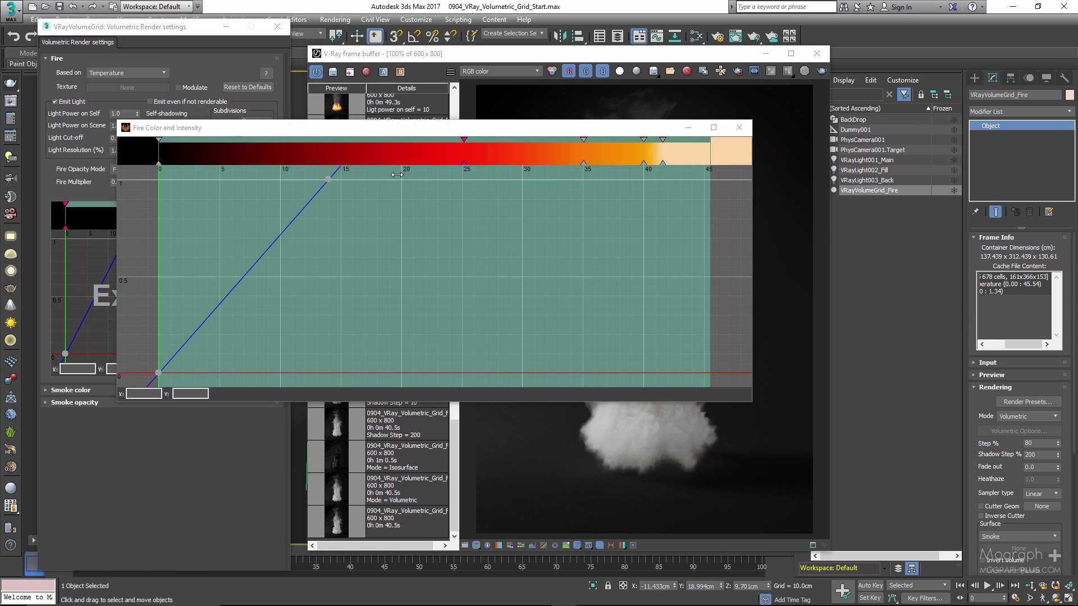
- Add a fire gradient point at about 20 with color red 0.388, green 0.014, blue 0
double_click(402, 152)
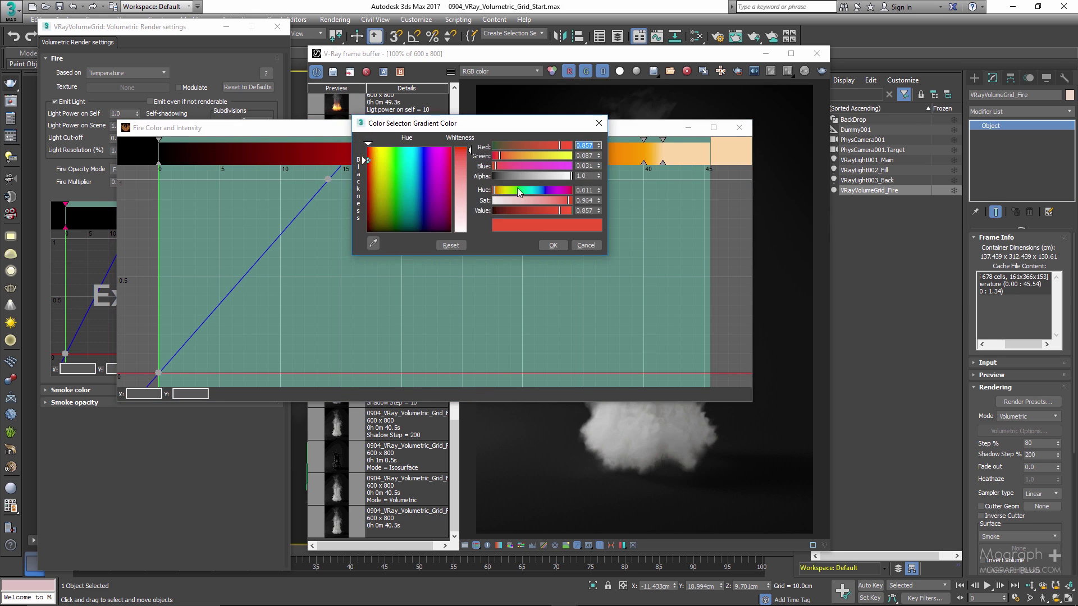
text(0.388)
key(Tab)
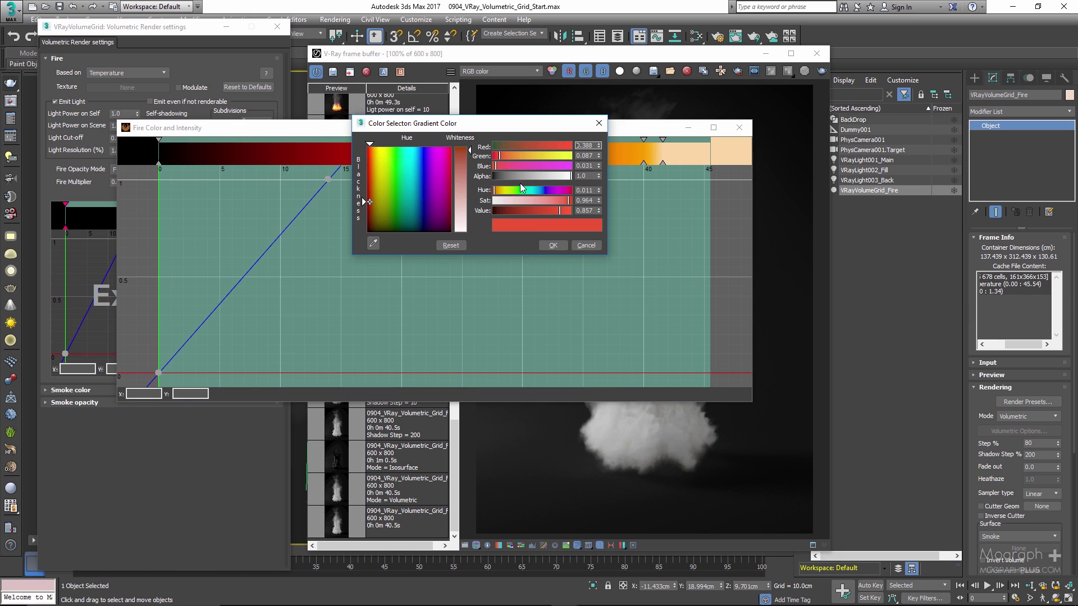
text(.)
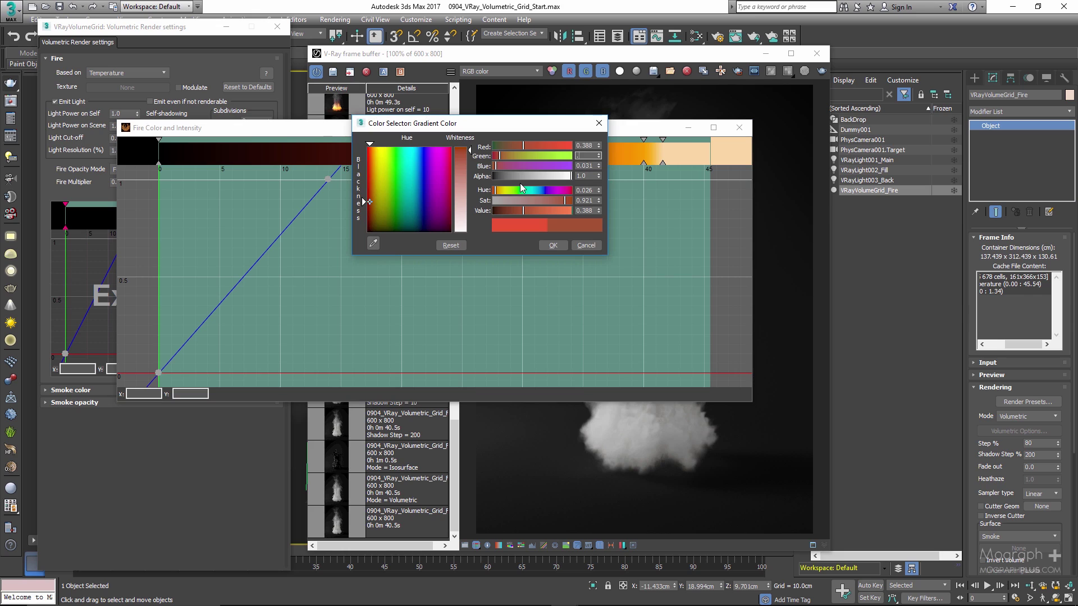
text(014)
key(Tab)
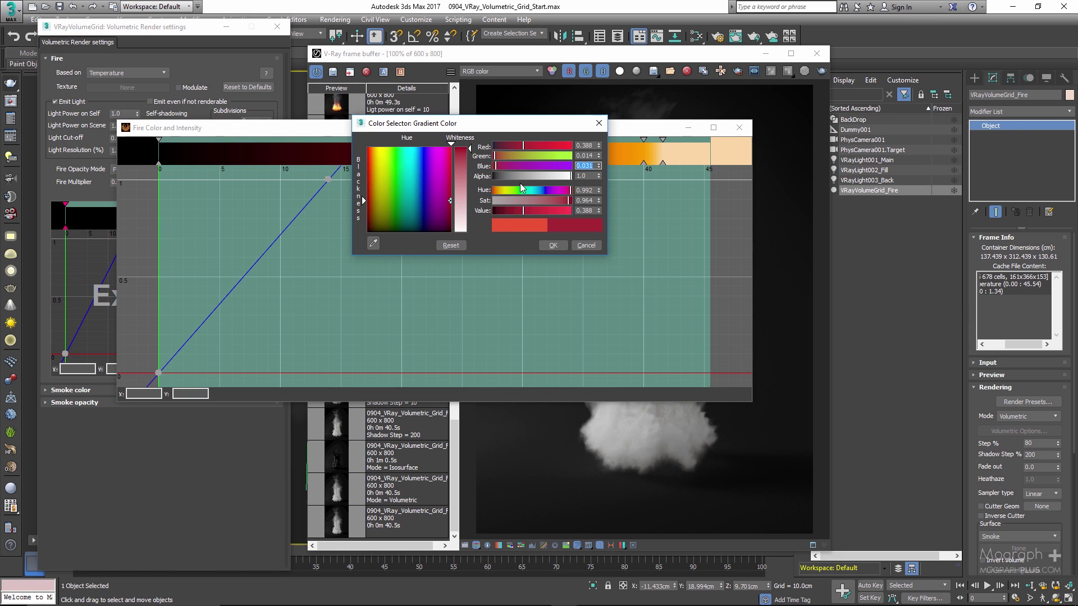
text(0)
key(Return)
click(547, 246)
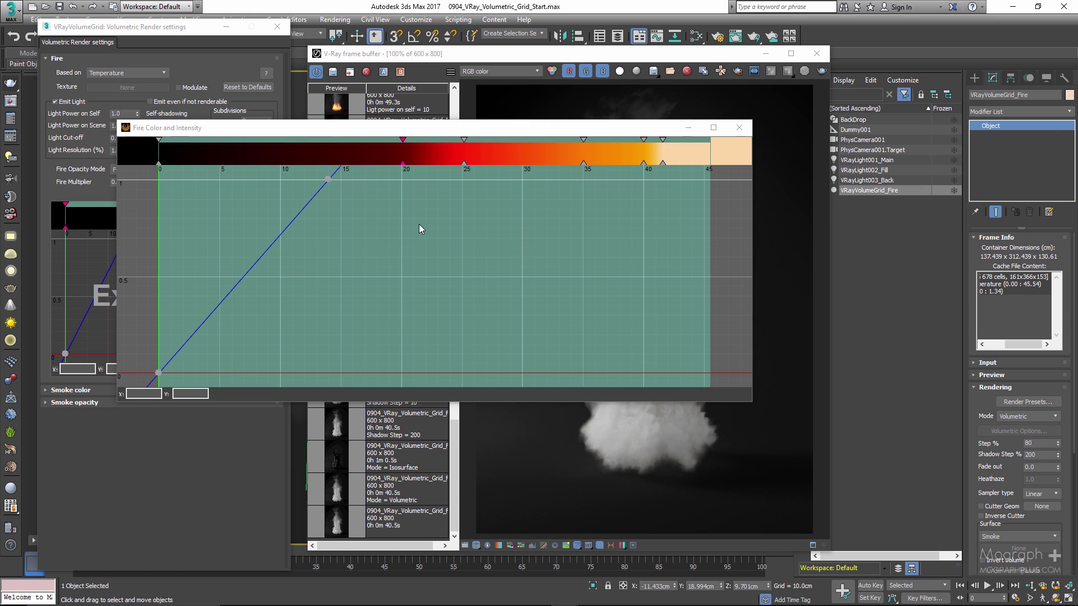
- Add a fire gradient point at about 7 with color red 0.338, green 0.022, and close the expanded graph window
double_click(244, 160)
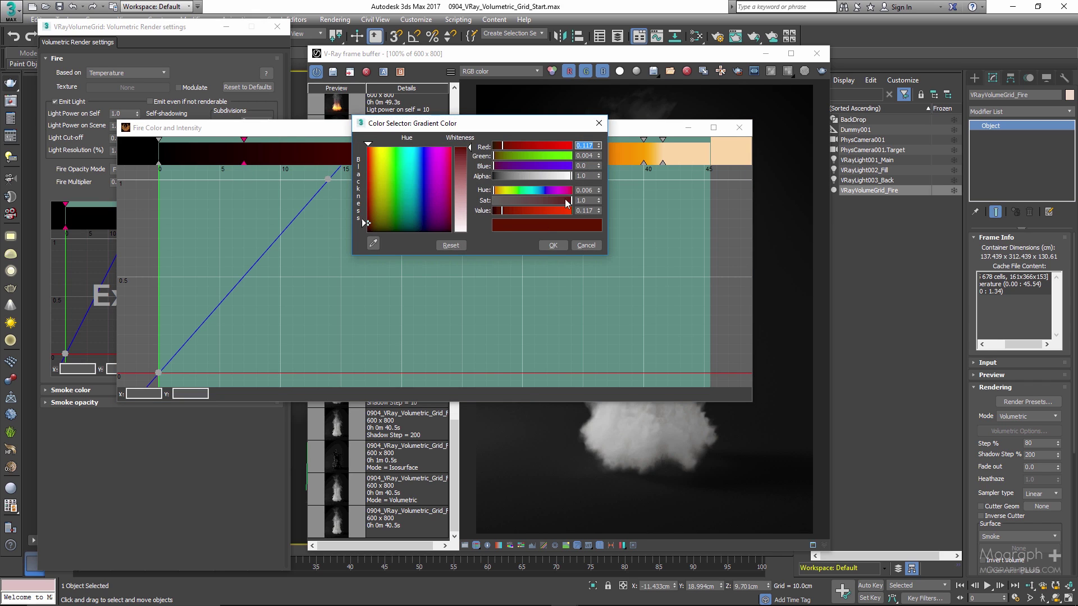
text(0.338)
key(Tab)
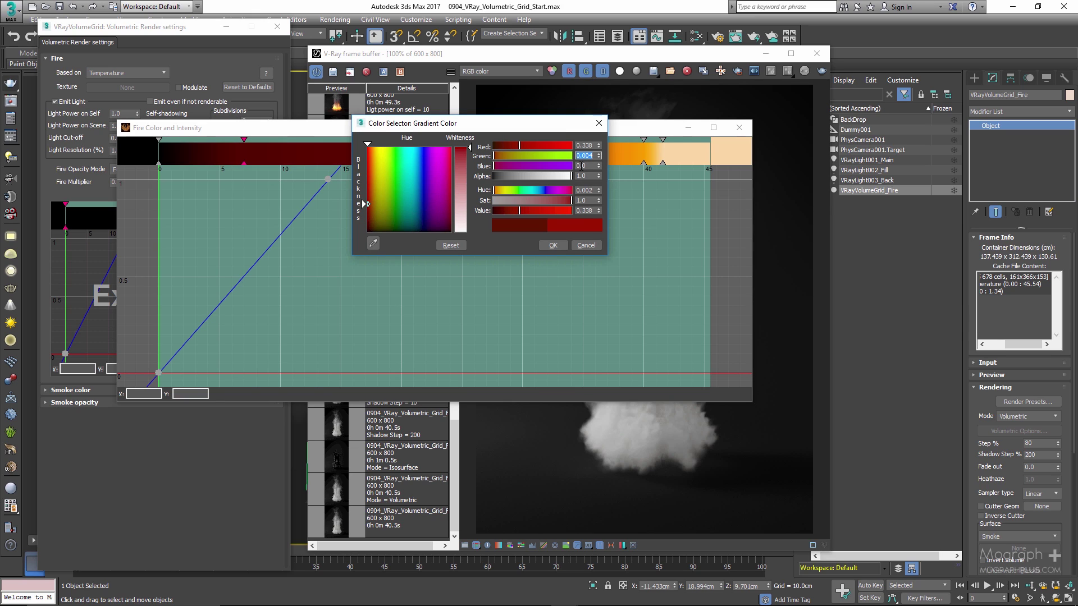
text(0.022)
key(Tab)
key(BackSpace)
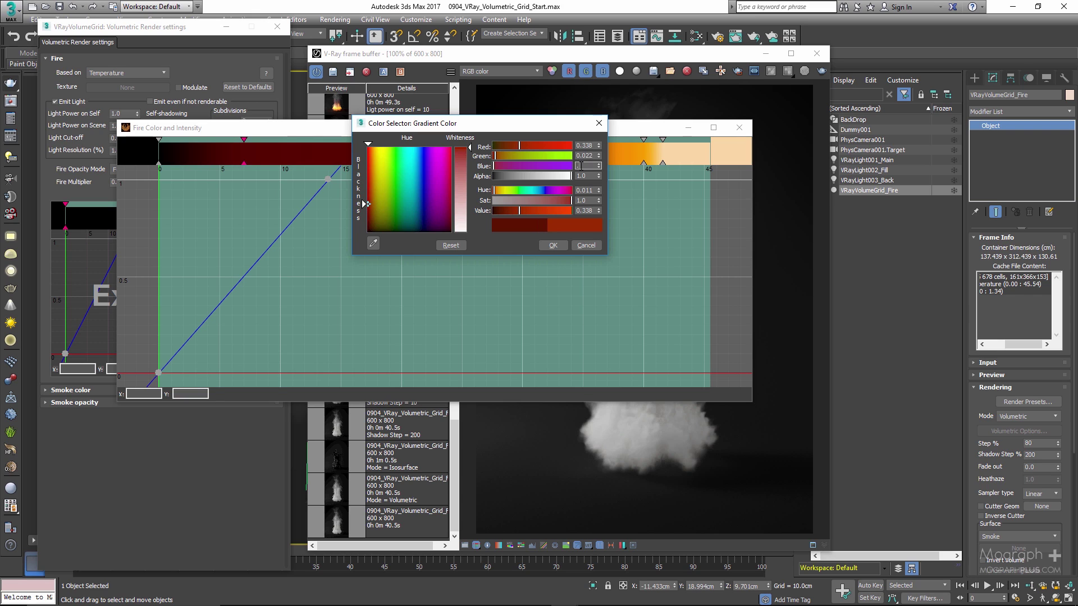
key(Return)
click(552, 246)
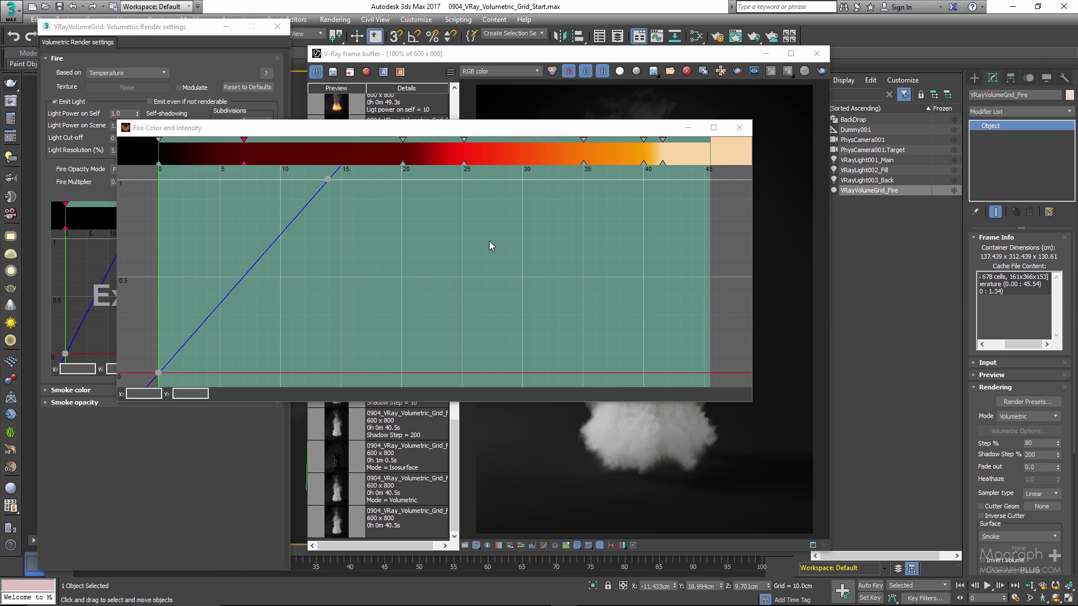
click(739, 127)
- Display render 08 from the frame buffer history to review the smoke before changing its color
click(332, 295)
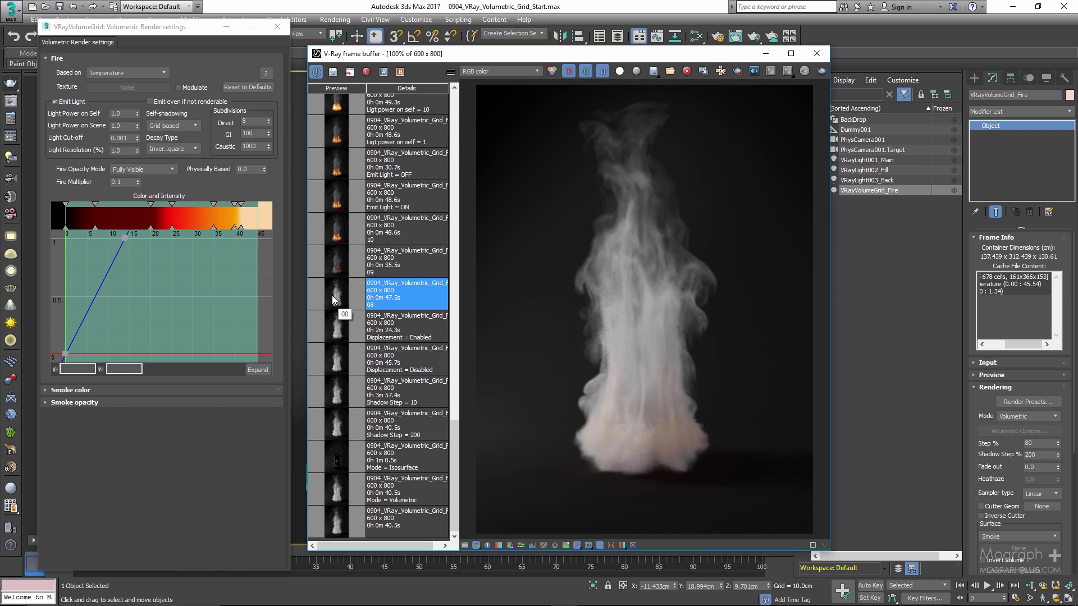
scroll(679, 465, up, 2)
scroll(552, 387, down, 2)
- Darken the smoke's constant color to gray by setting its Value to 75
click(70, 389)
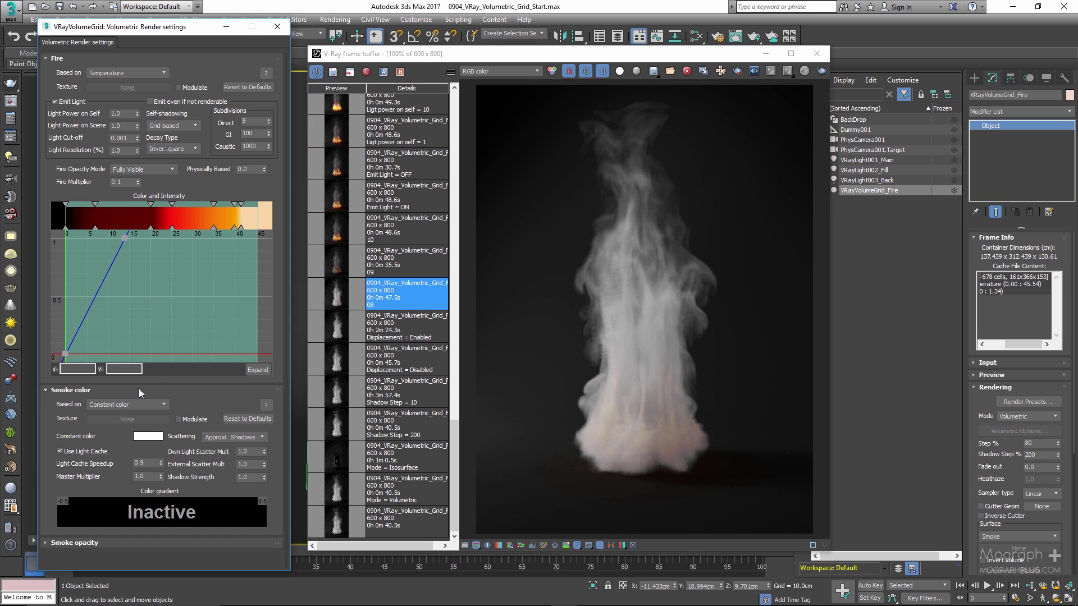
click(149, 436)
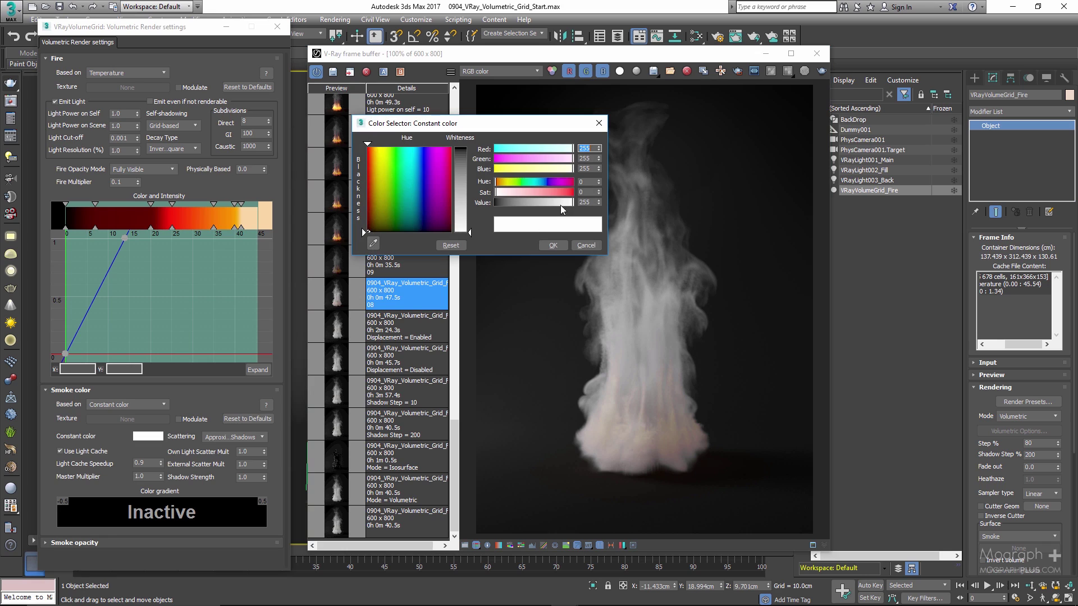
double_click(584, 202)
text(75)
key(Return)
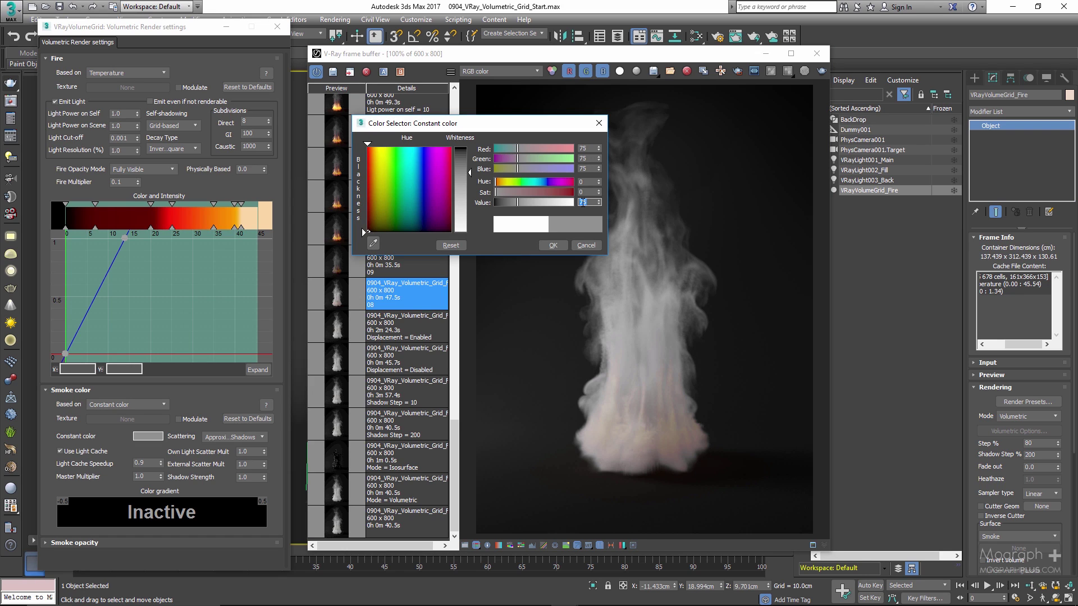
click(544, 246)
- Load render 09 from the frame buffer history and inspect the fire and smoke colors up close
double_click(432, 267)
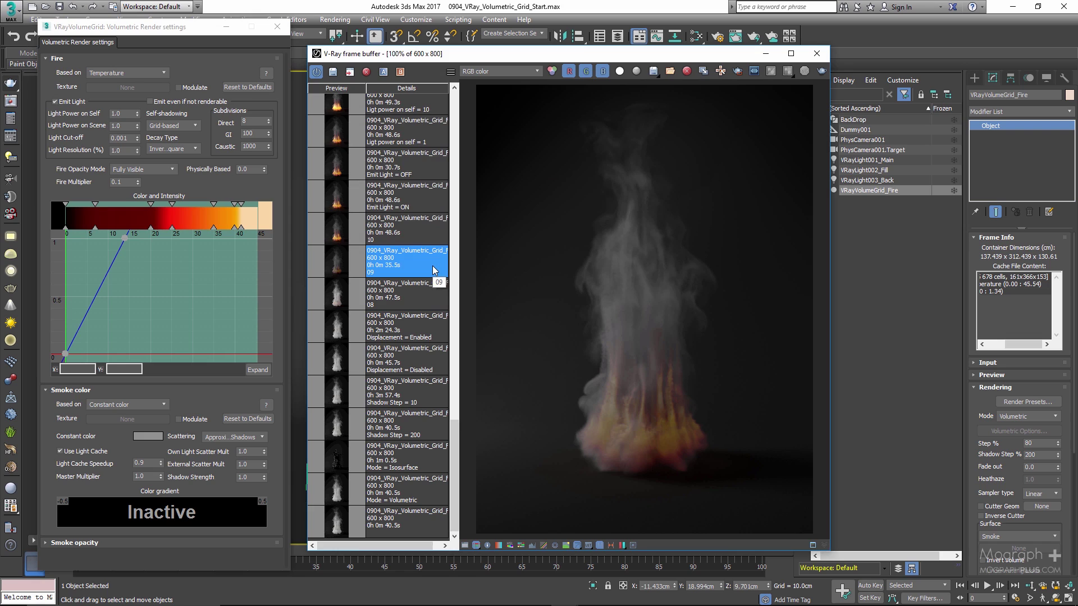
scroll(654, 464, up, 1)
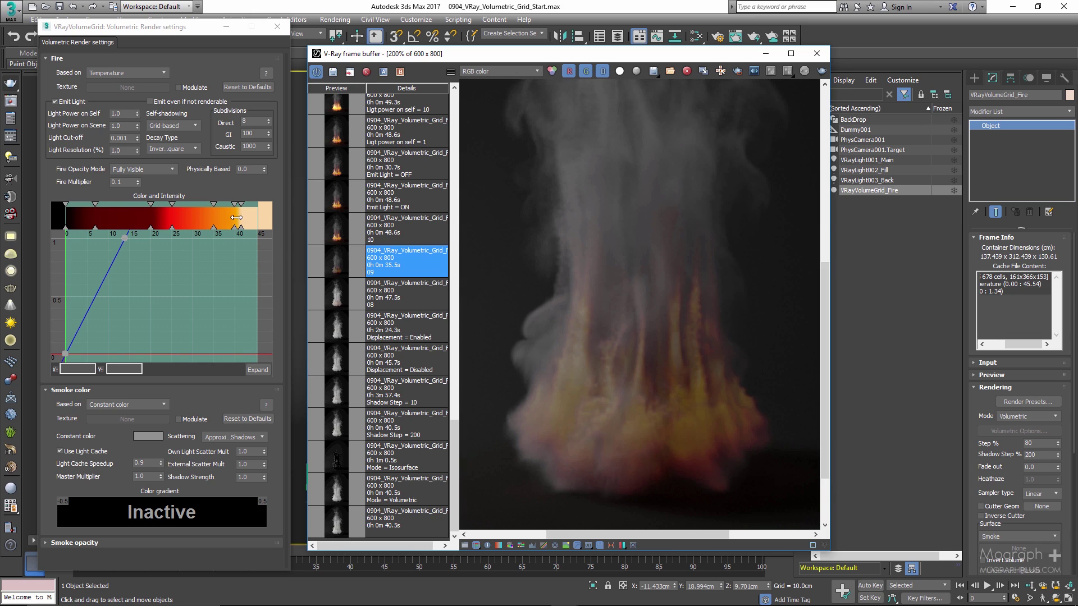
scroll(705, 409, down, 1)
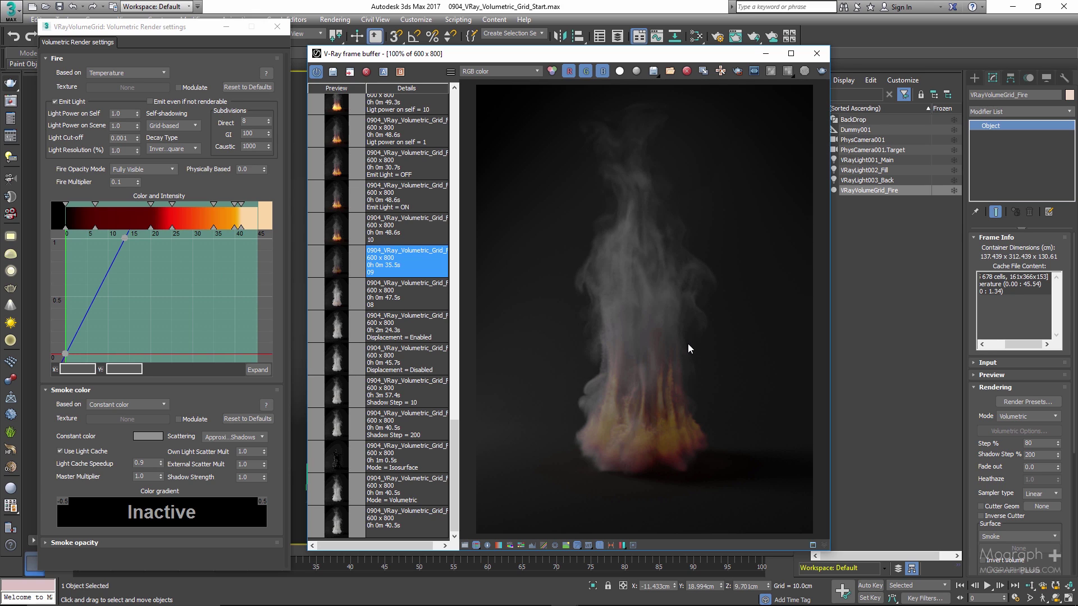
scroll(639, 426, up, 1)
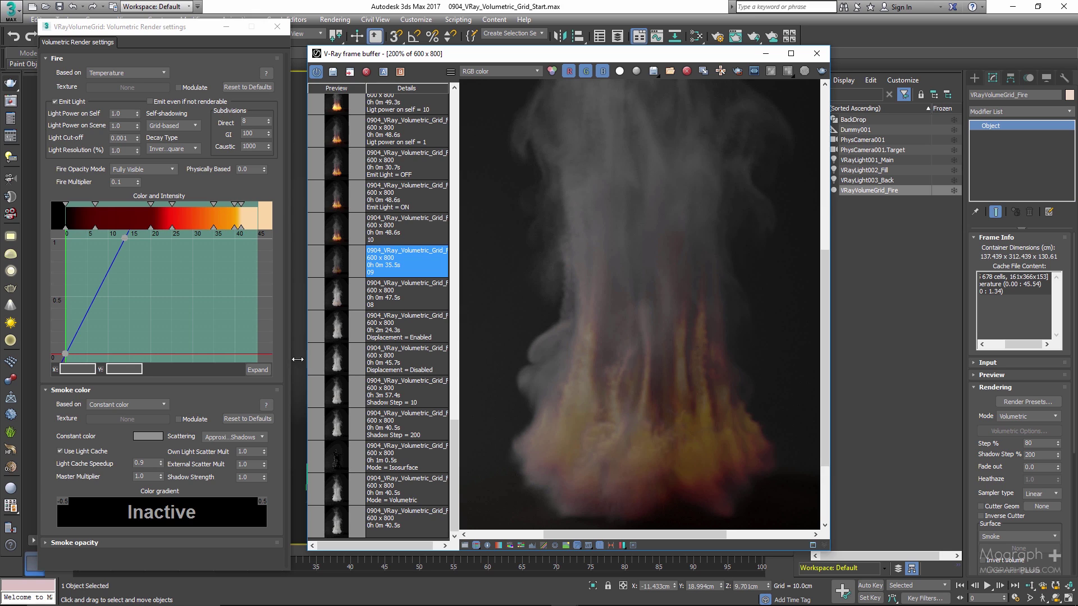
scroll(635, 303, down, 1)
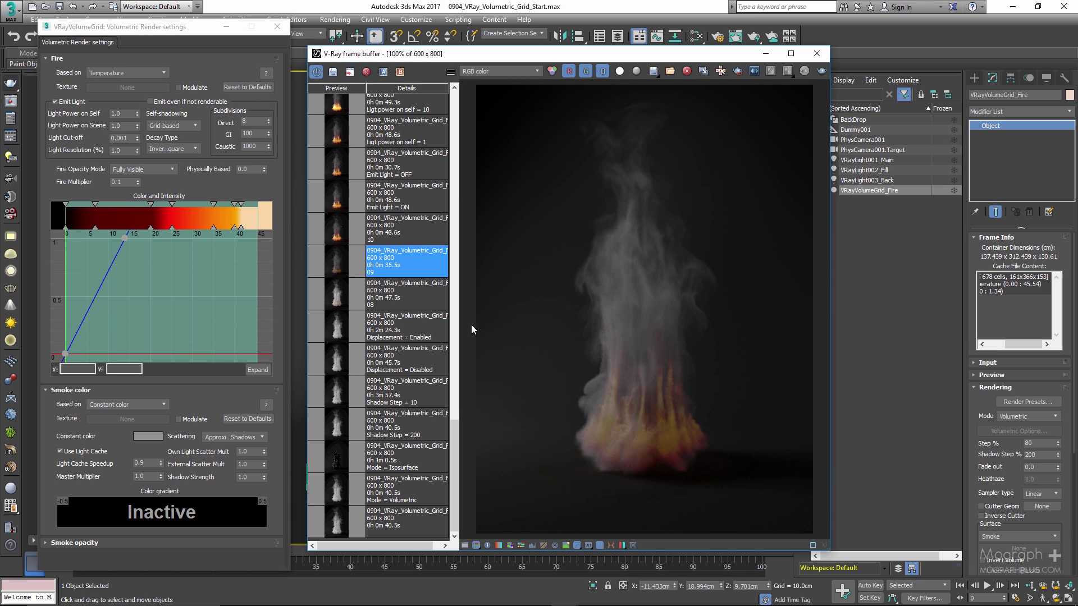
- Set the Fire Multiplier to 0.6 and load render 10 from the frame buffer history
double_click(131, 181)
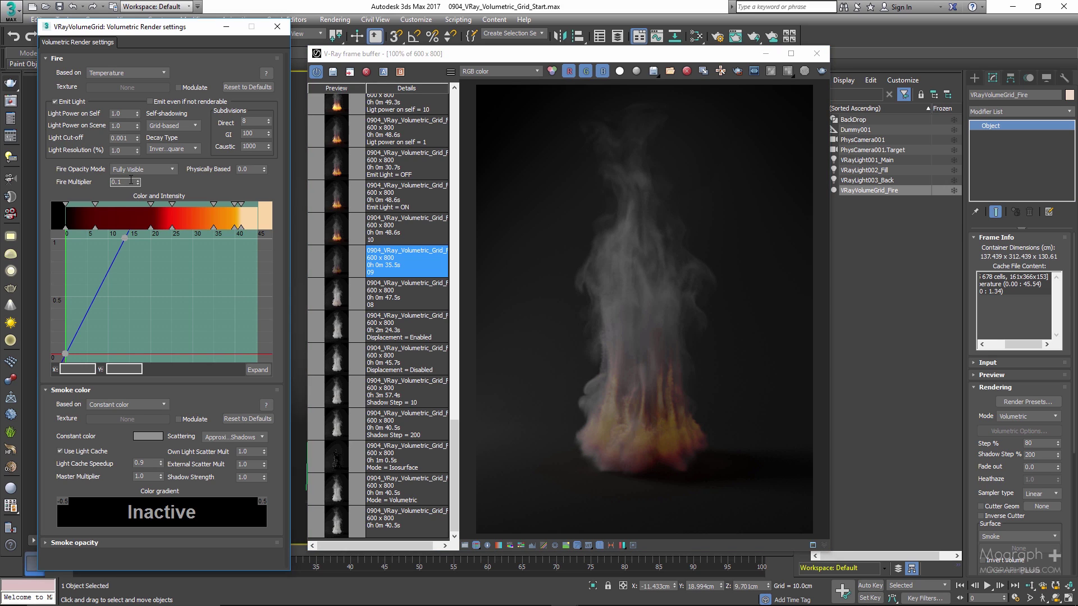
key(Return)
double_click(337, 234)
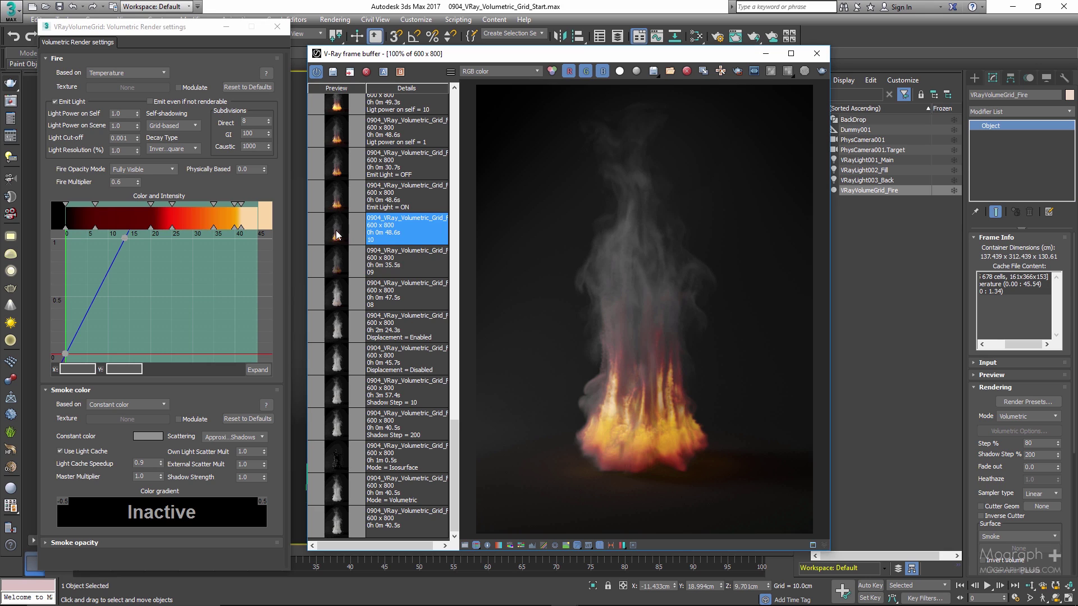
- Switch the fire's Emit Light option off and back on
scroll(381, 263, up, 5)
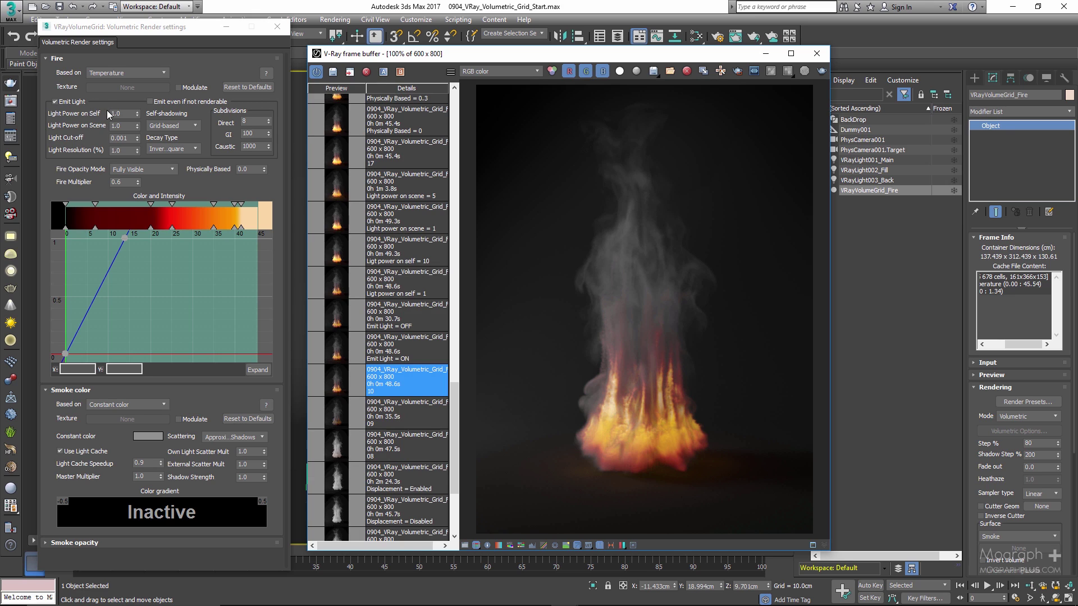
click(55, 102)
click(55, 102)
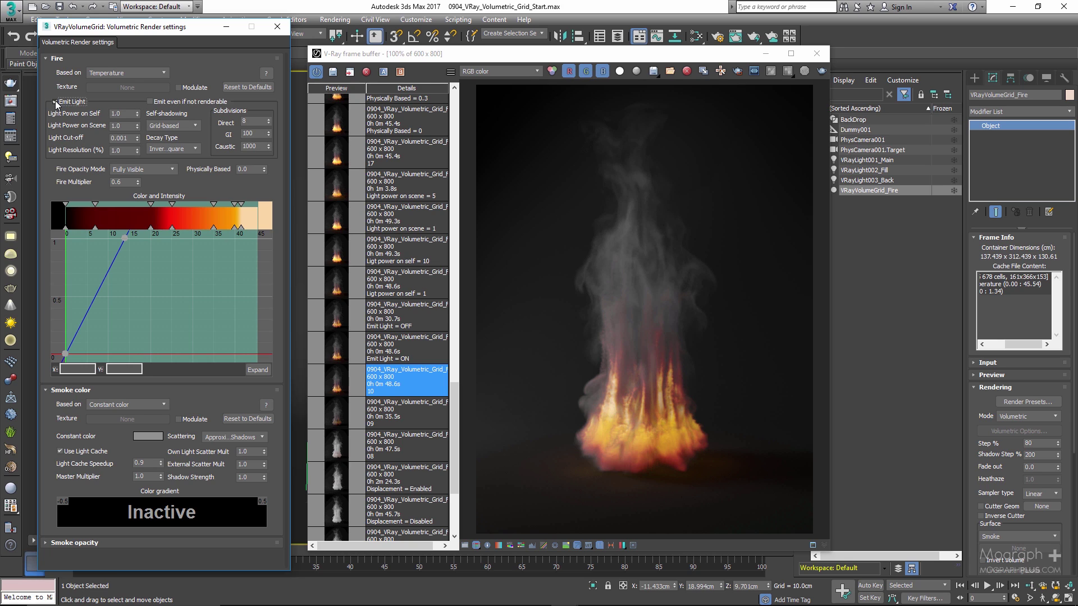
- Toggle the fire's Emit Light option, leave it enabled, and load the "Emit Light = ON" render from the history
click(61, 104)
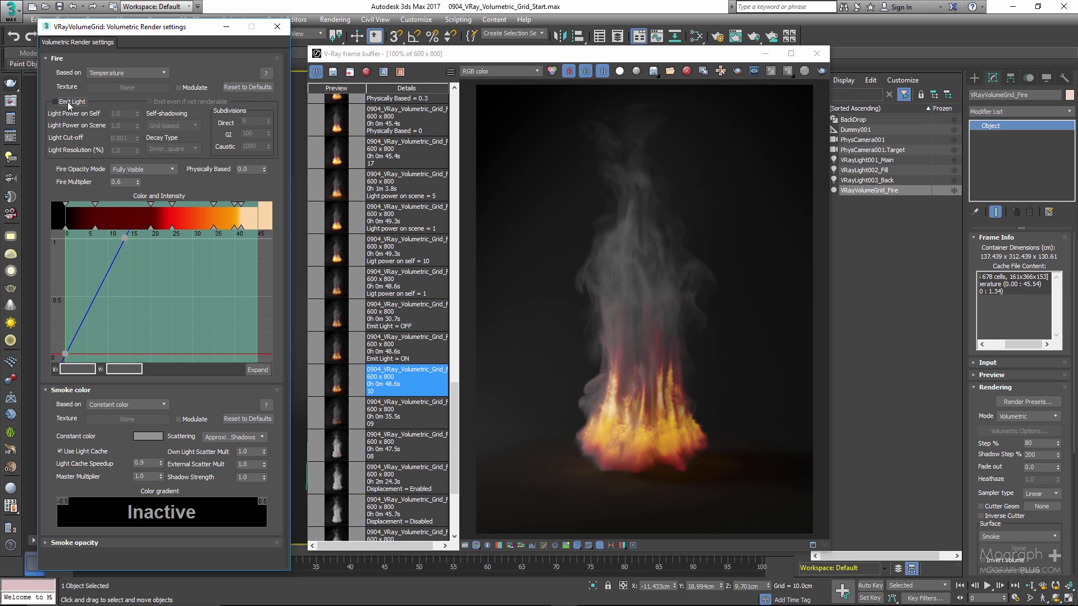
click(70, 105)
click(70, 105)
click(69, 105)
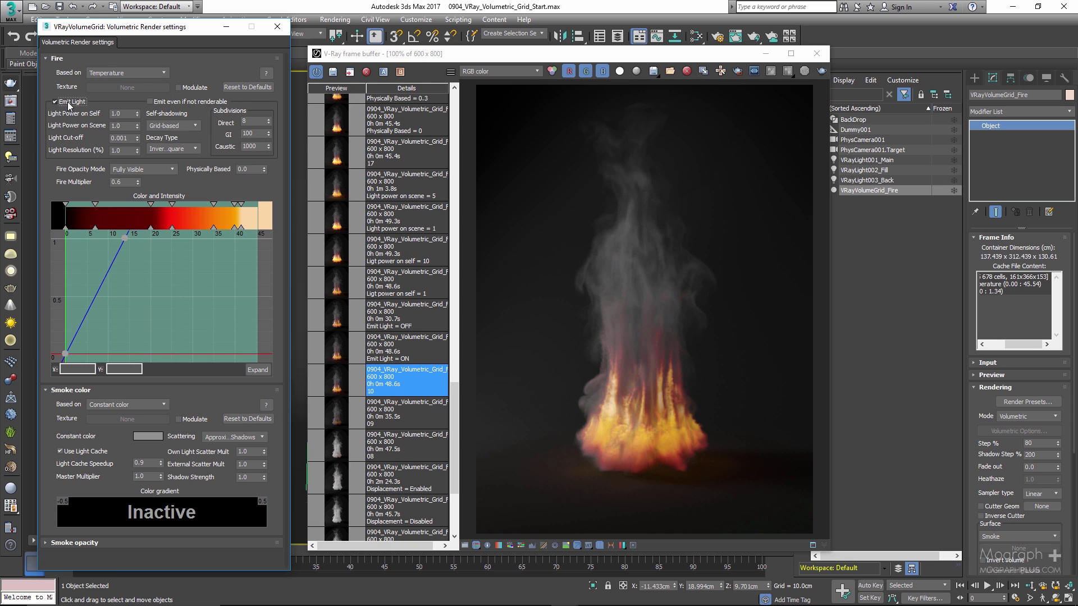
click(343, 354)
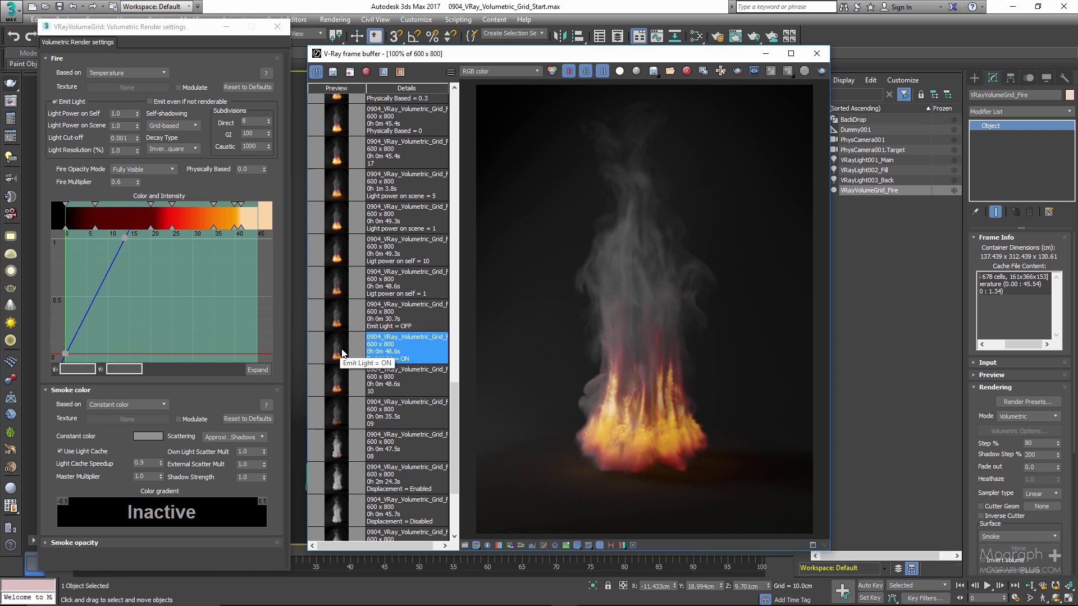
- Disable Emit Light, compare the "Emit Light = OFF" and "Emit Light = ON" history renders, and enable Emit Light again
click(80, 105)
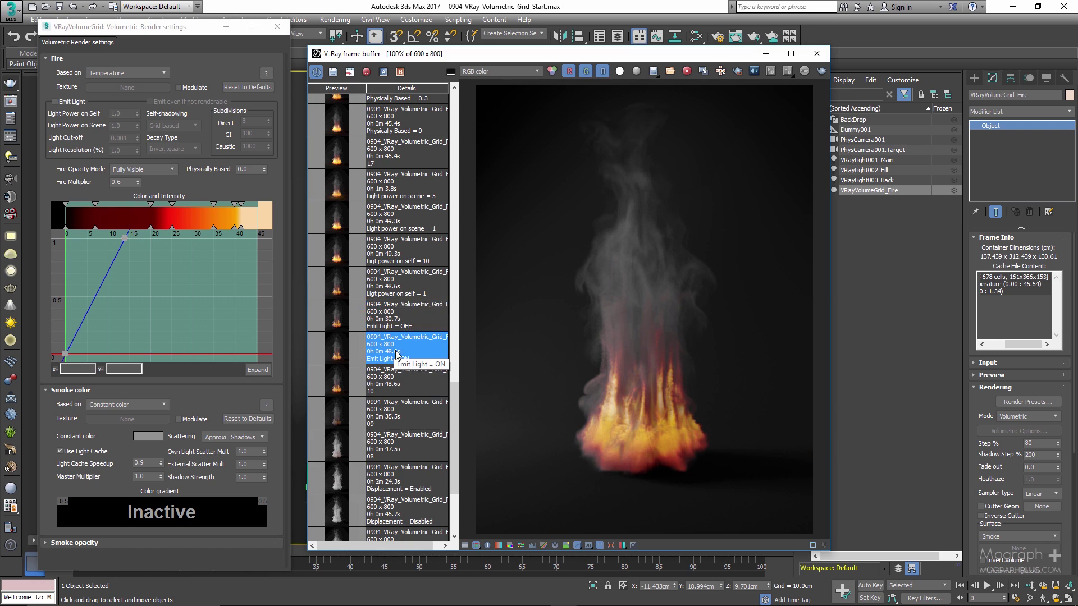
click(399, 317)
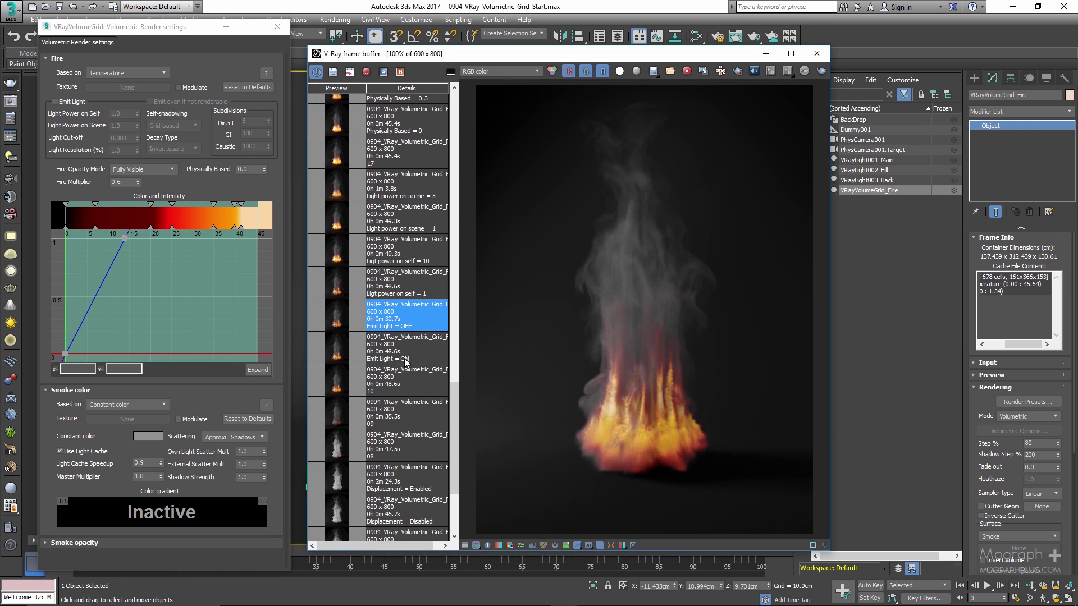
click(405, 354)
click(405, 321)
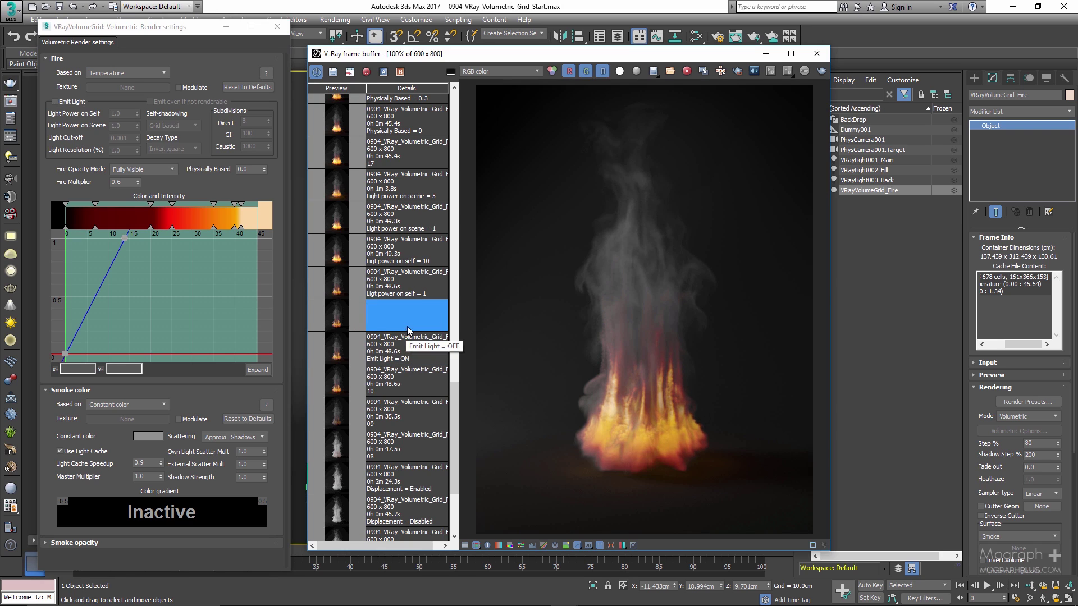
click(78, 103)
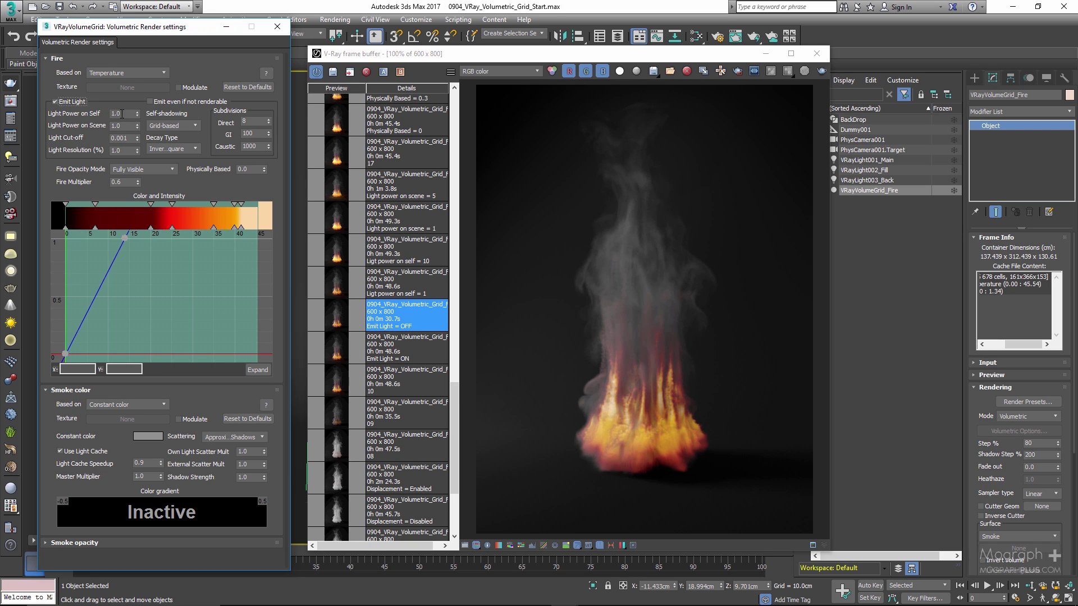
- Set the fire's Light Power on Self to 10 and compare the history renders for self power 1 and 10
click(422, 291)
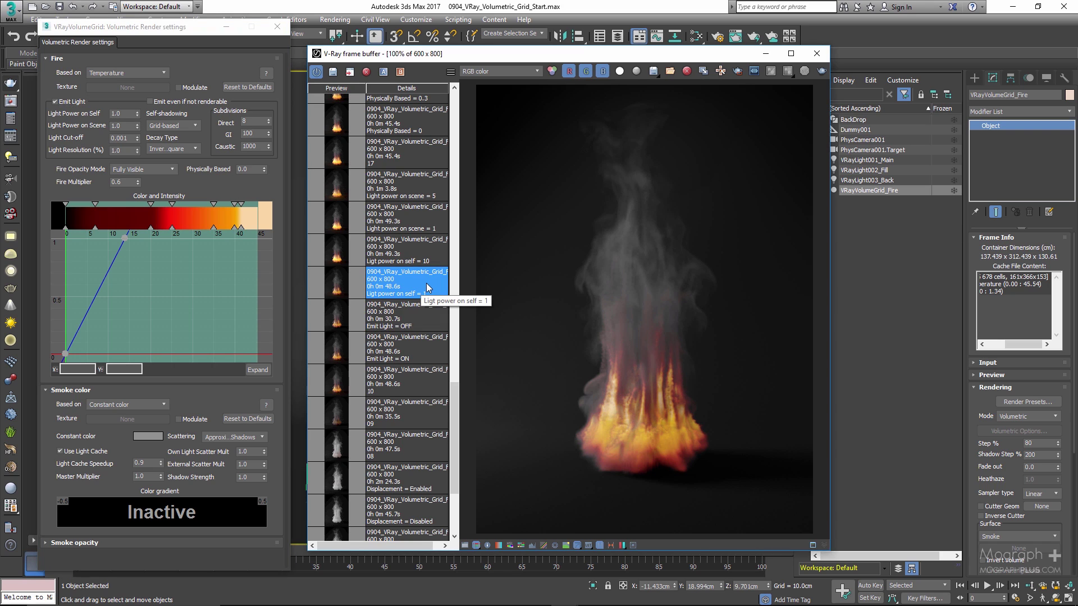
double_click(428, 287)
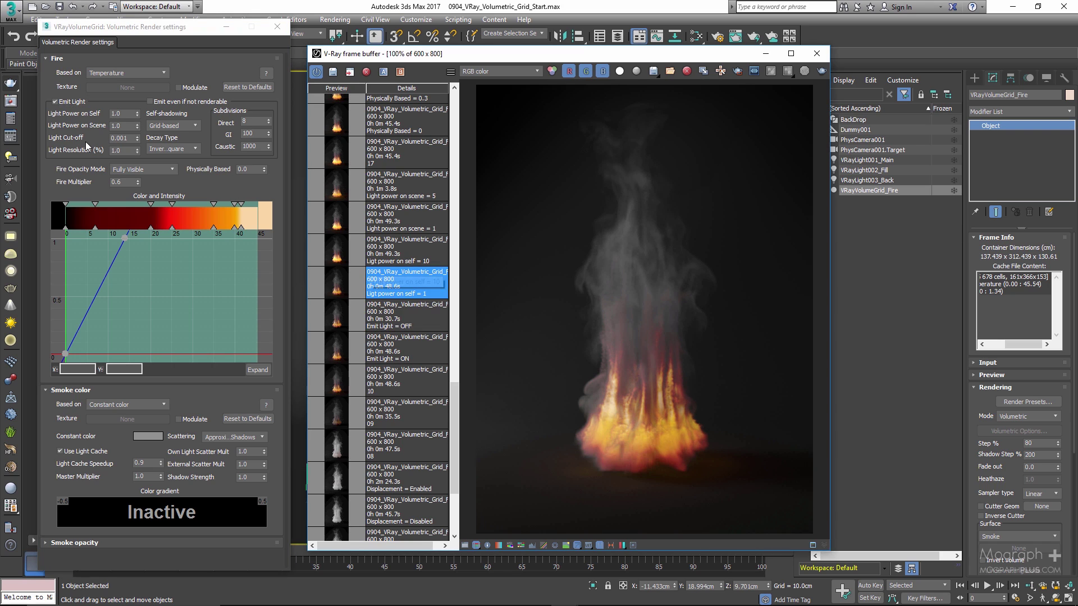
double_click(119, 113)
text(10)
key(Return)
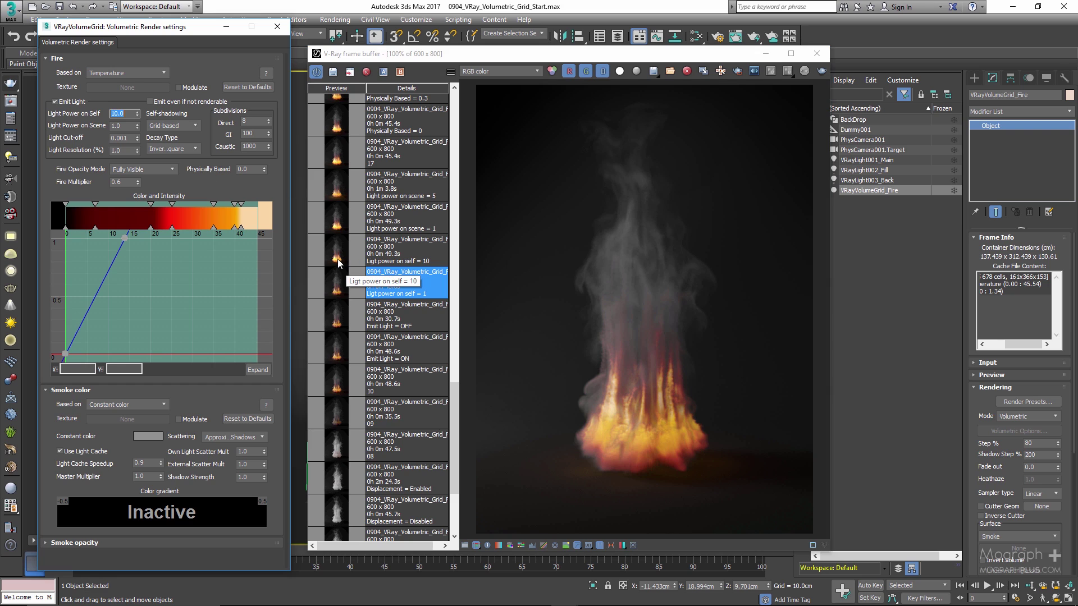
double_click(338, 260)
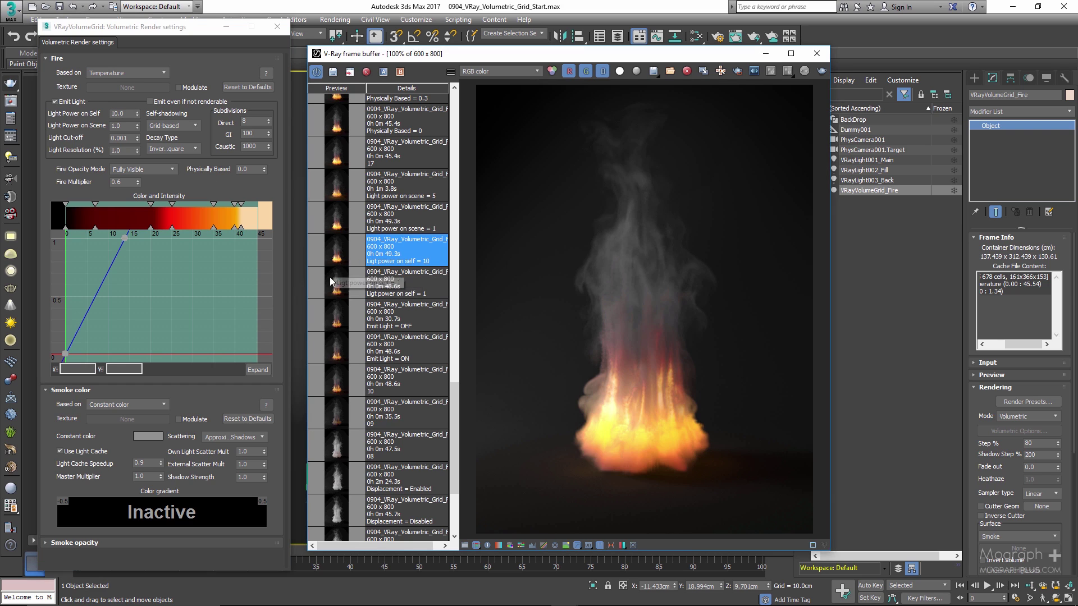
click(347, 285)
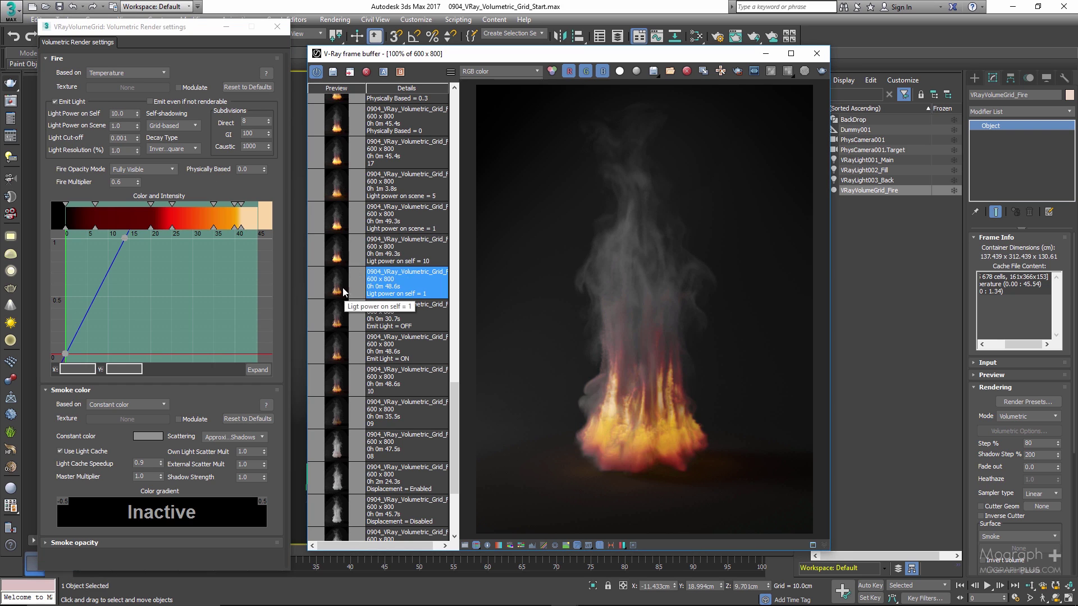
click(341, 252)
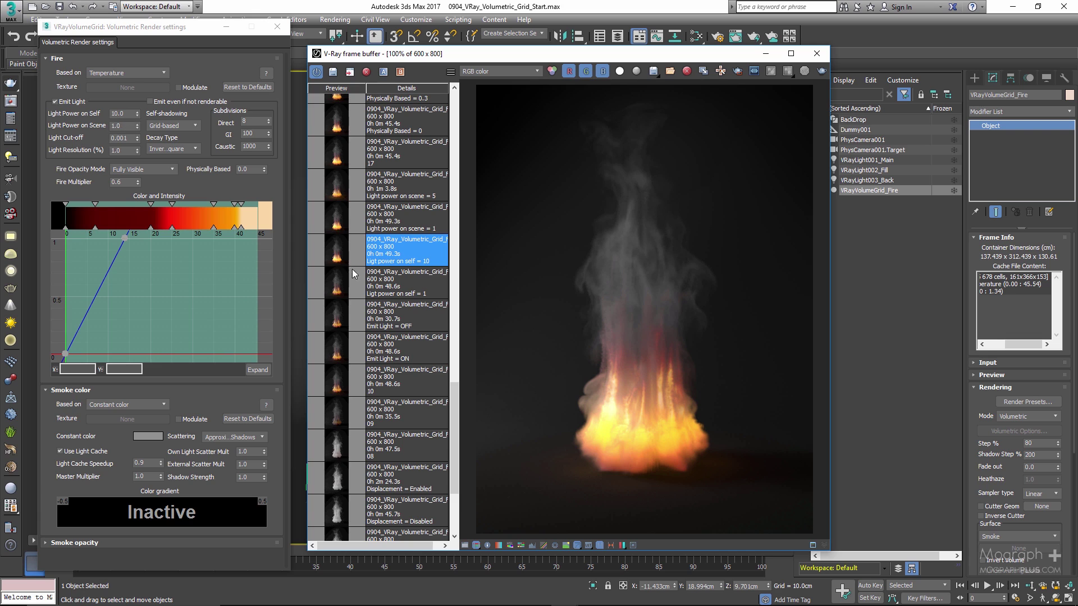
- Load the "Light power on scene = 1" render, set Light Power on Scene to 5, and load its matching render
scroll(354, 271, up, 2)
scroll(354, 274, up, 1)
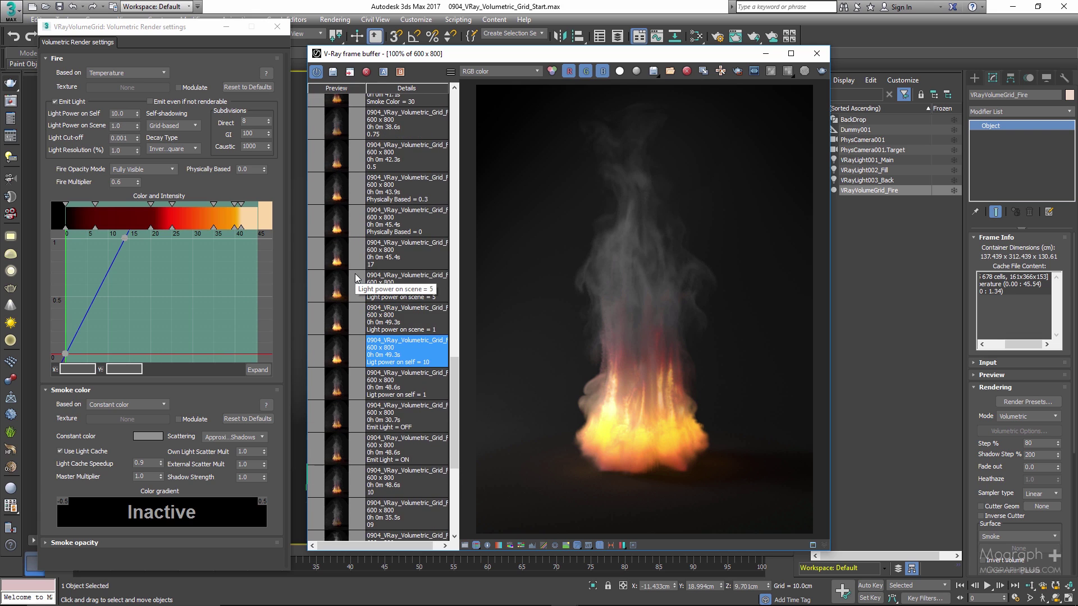
click(333, 326)
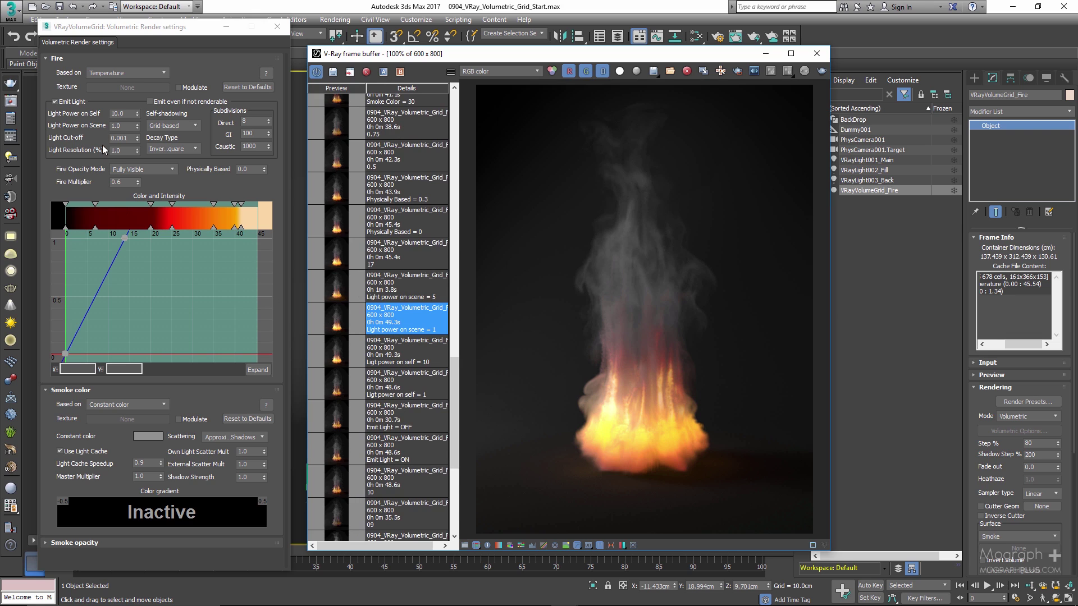
double_click(114, 126)
text(5)
key(Return)
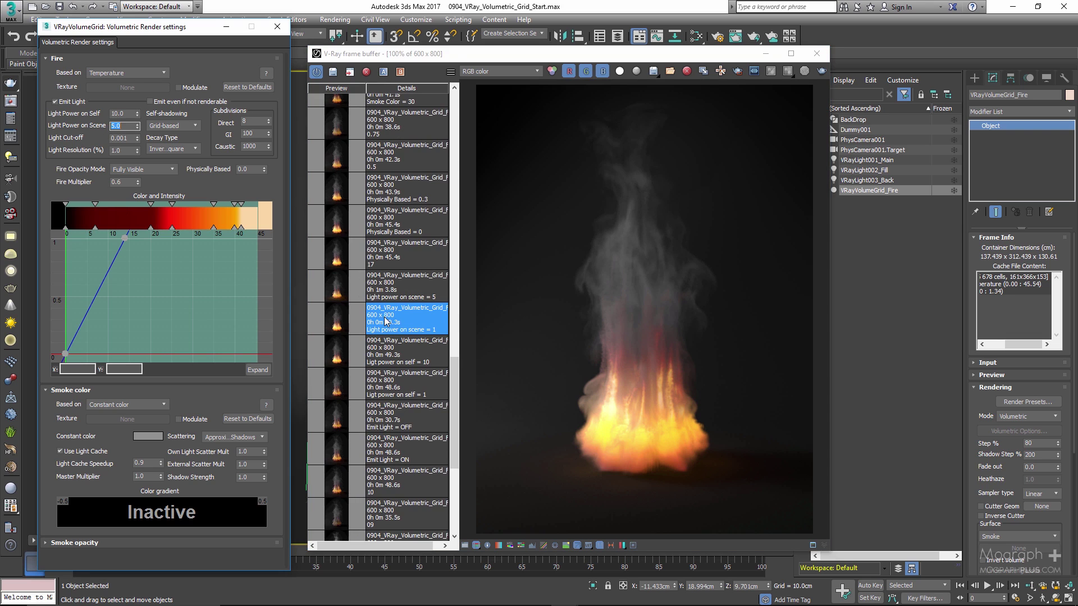
click(341, 289)
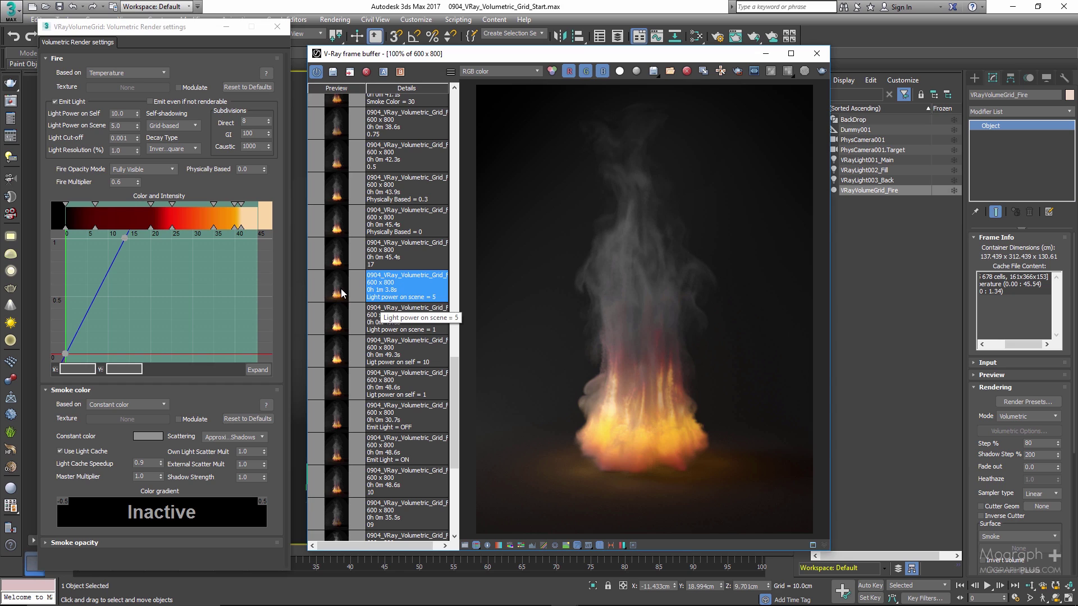
- Compare the history renders for scene light power 1 and 5, and return Light Power on Scene to 1
click(336, 323)
click(338, 292)
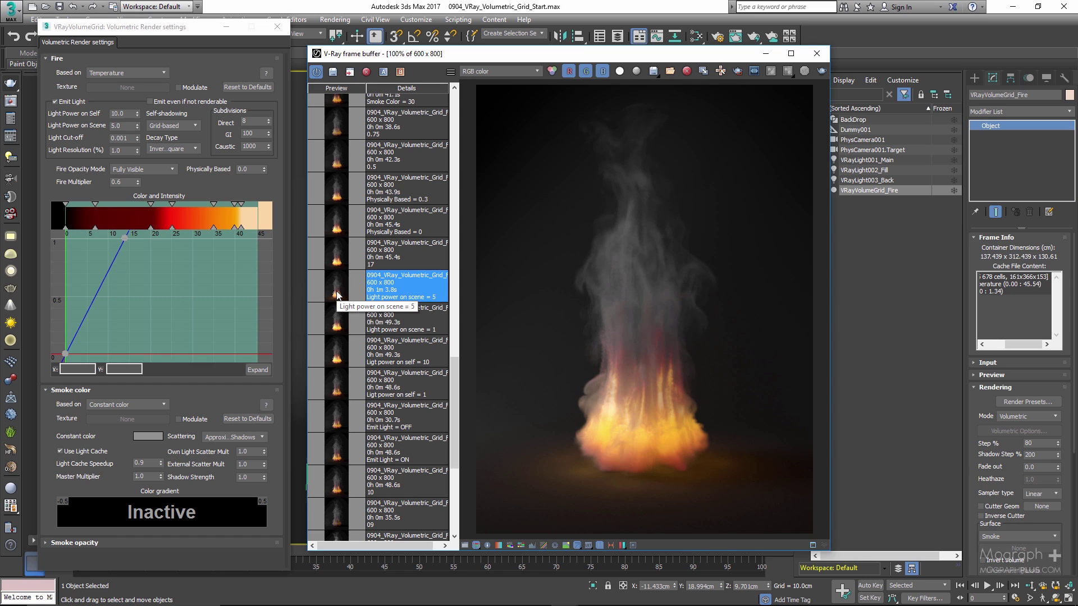
double_click(116, 125)
text(1)
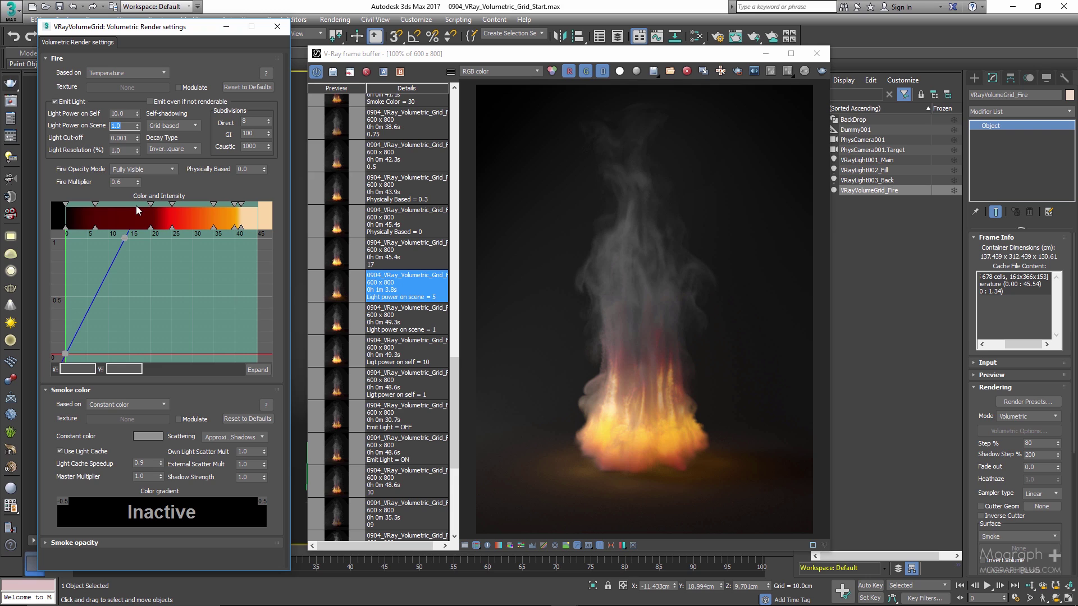
- Change the Fire Opacity Mode to Use Smoke Opacity and load render 17 from the history
click(146, 169)
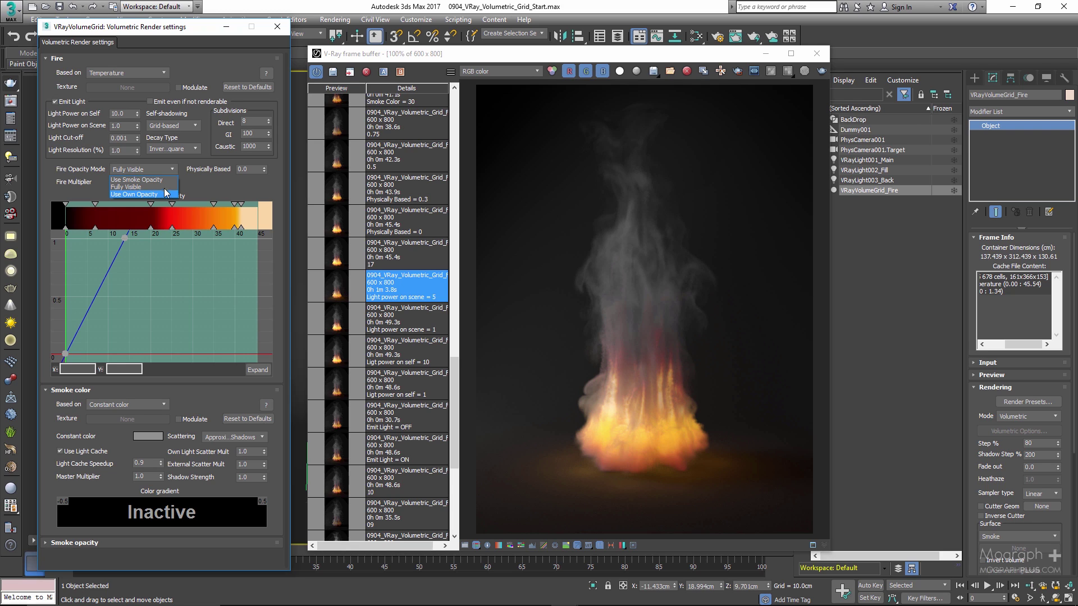
click(136, 179)
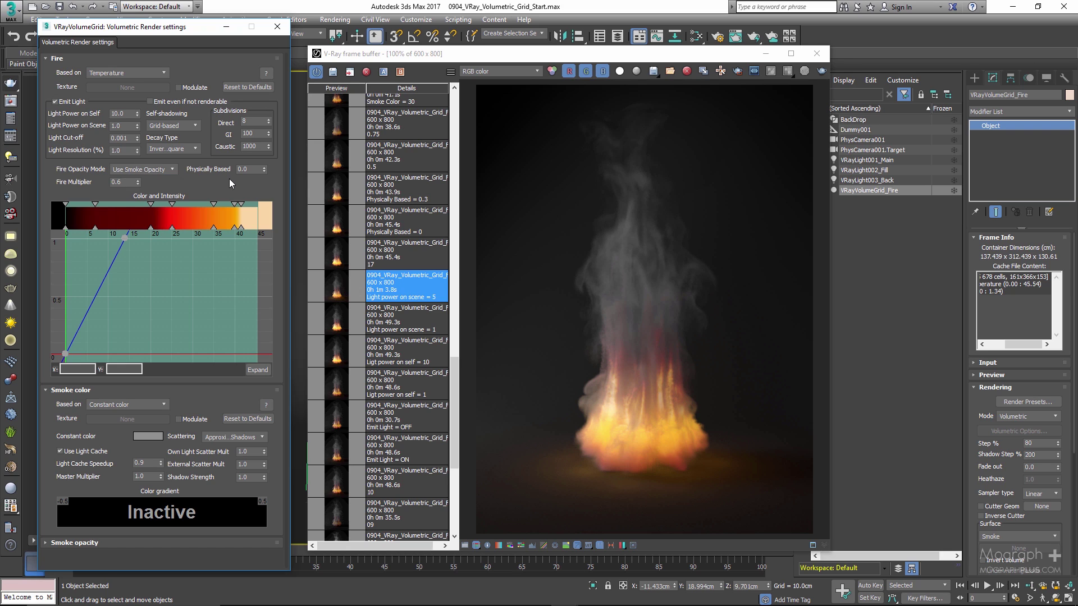
double_click(334, 256)
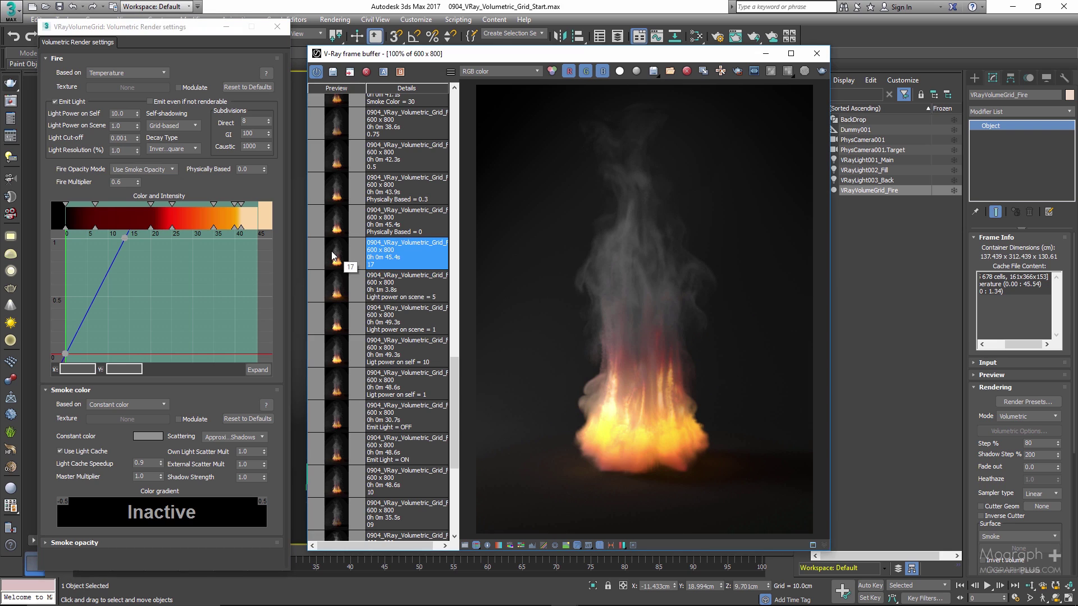
- Try a Physically Based value of 1 for the fire and return it to 0
scroll(332, 256, up, 4)
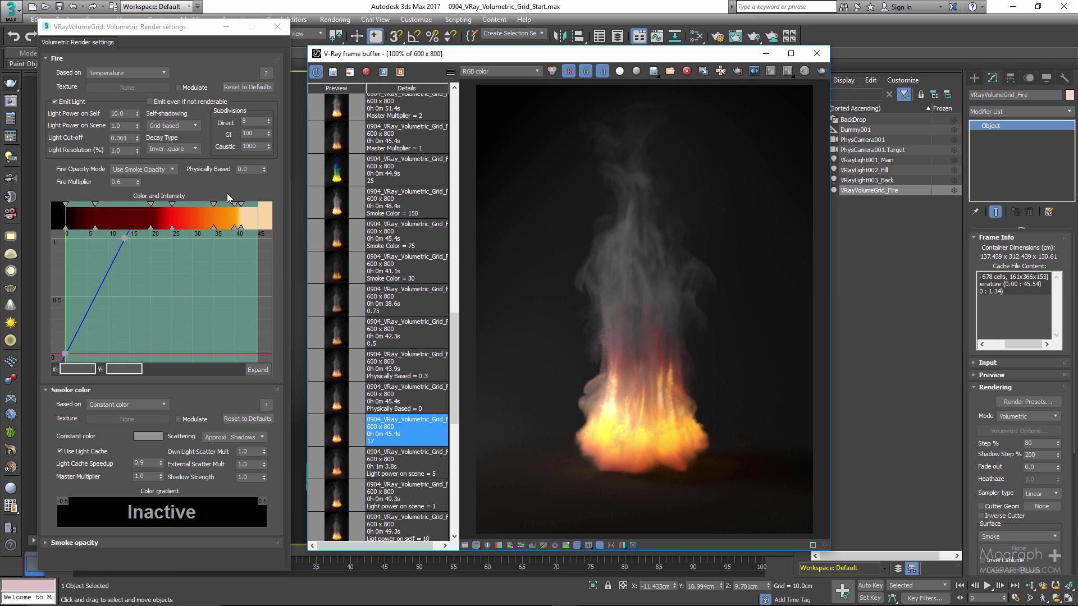
click(246, 170)
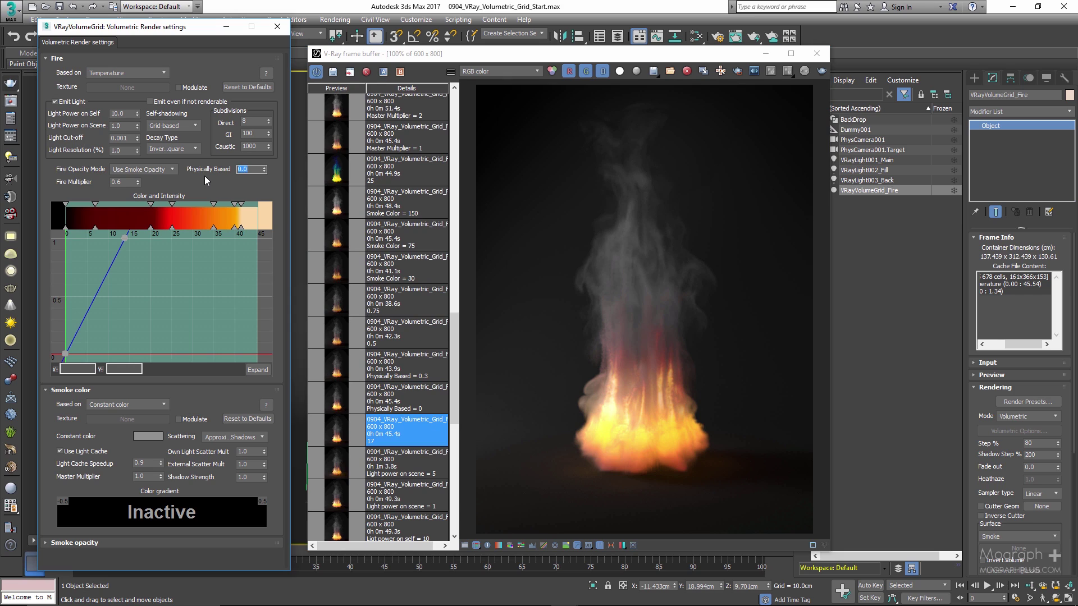
text(1)
key(Return)
text(0)
- Compare the history renders for Physically Based 0, 0.3, 0.5 and 0.75, and set the fire's Physically Based value to 0.3
click(360, 403)
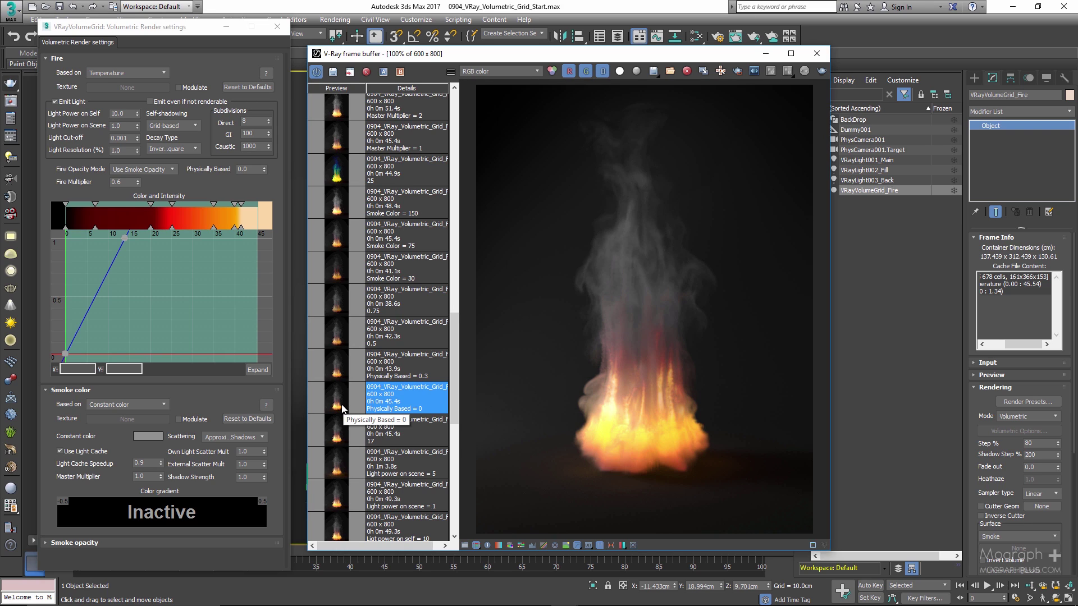
click(335, 372)
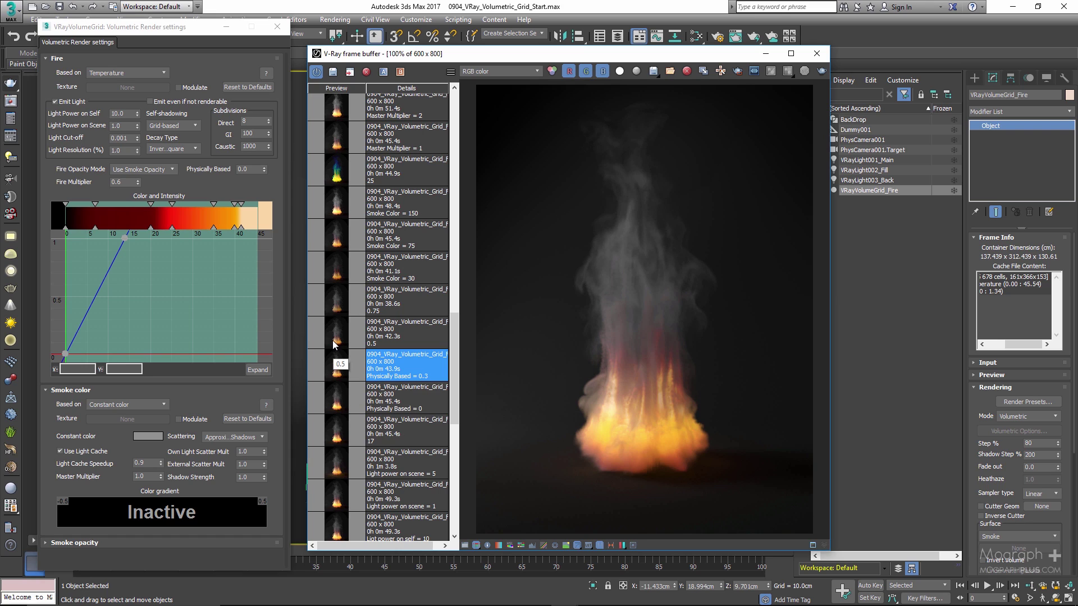
click(334, 344)
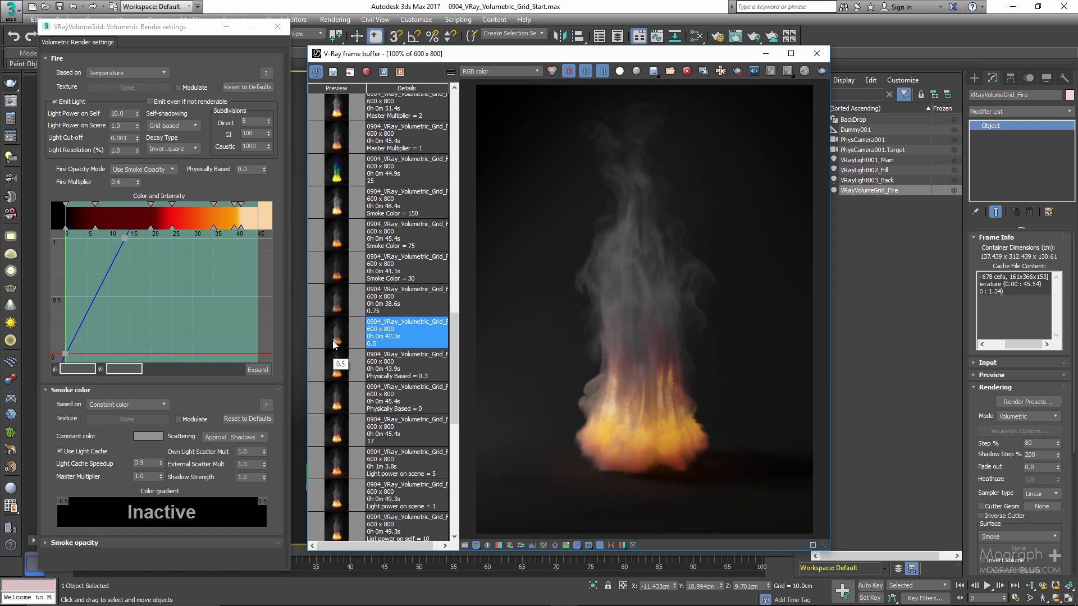
click(335, 306)
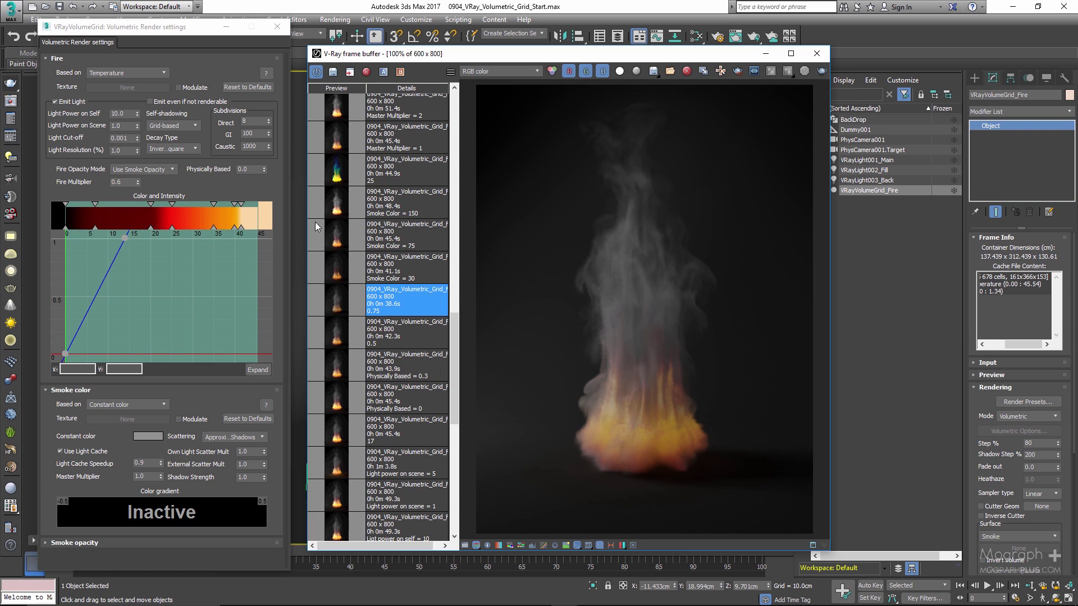
click(260, 168)
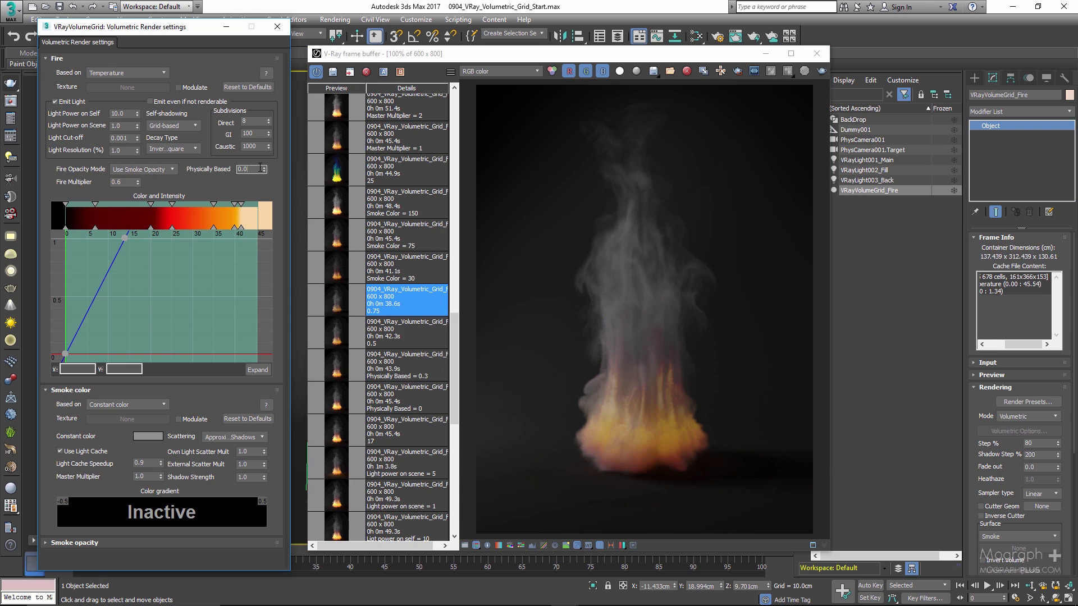
double_click(260, 169)
click(157, 405)
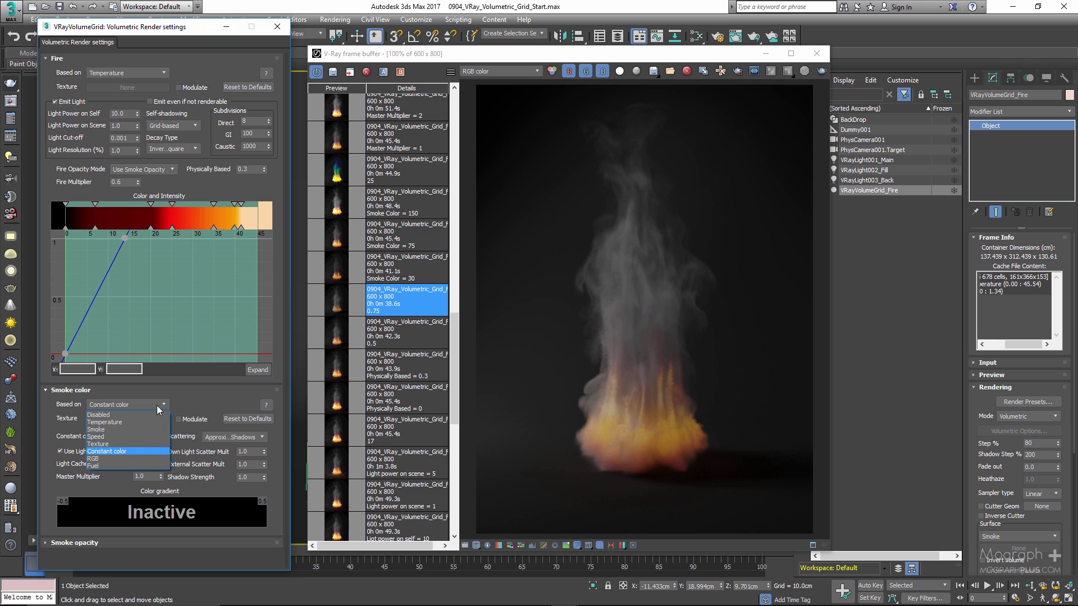
click(156, 405)
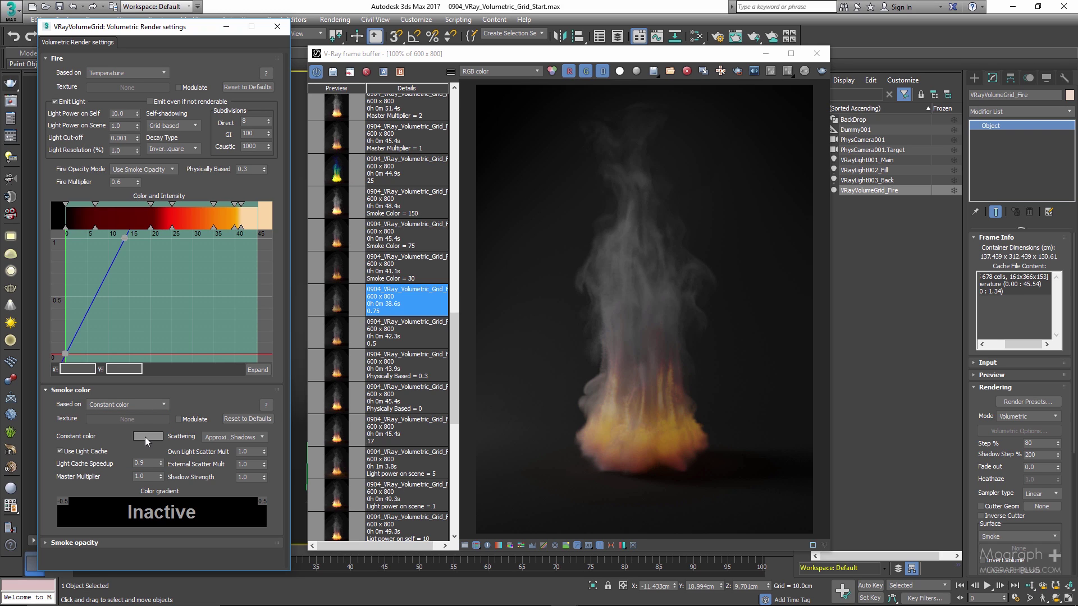
drag(145, 438, 124, 442)
click(144, 436)
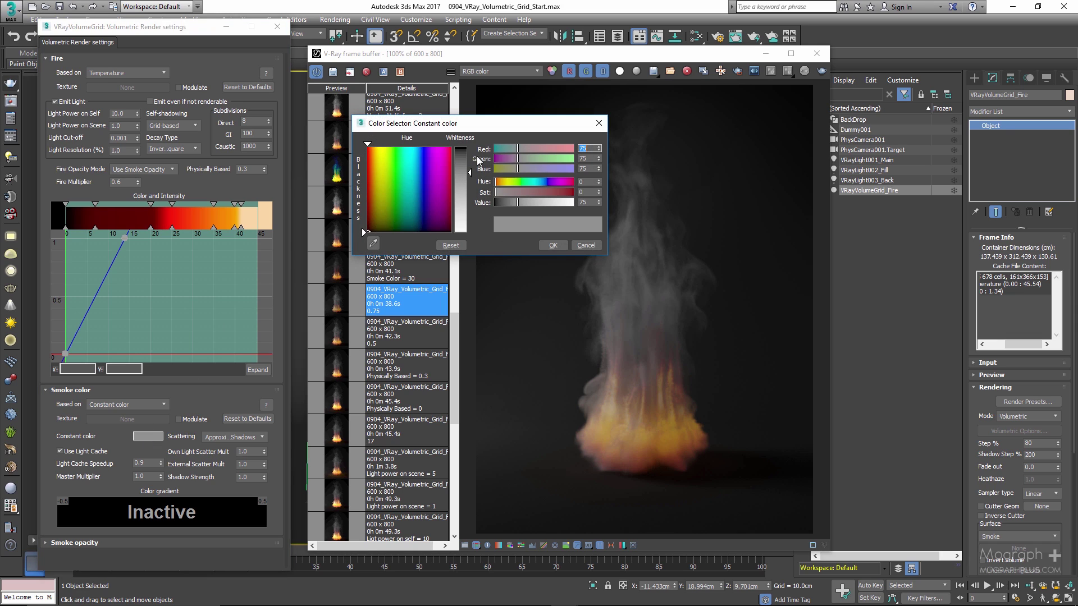
click(578, 248)
- Darken the smoke's constant color to a Value of 30 and load the "Smoke Color = 30" render from the history
click(148, 436)
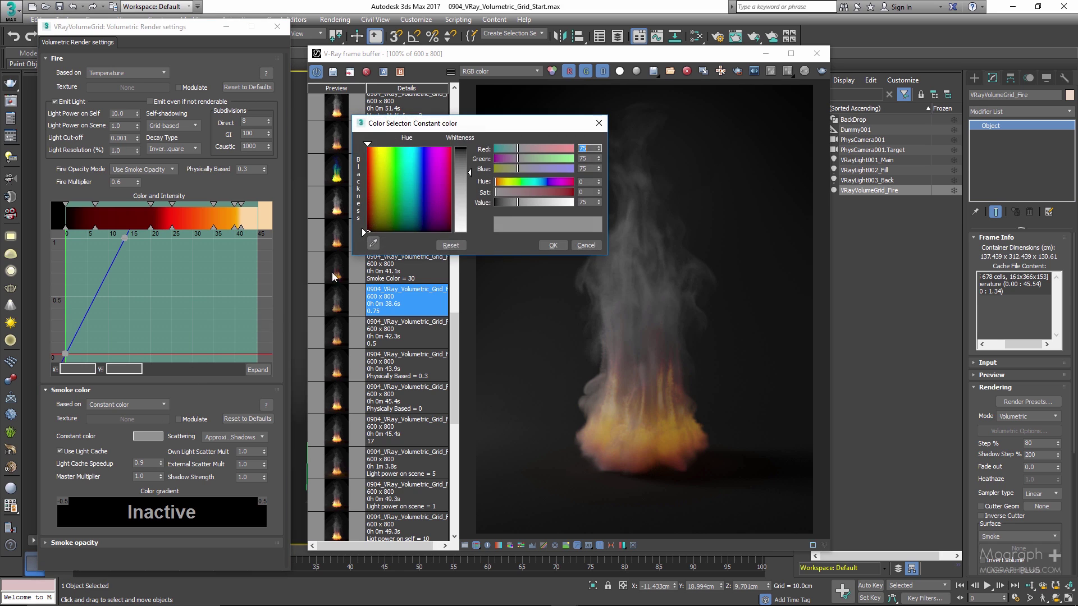
click(587, 202)
click(548, 247)
click(432, 268)
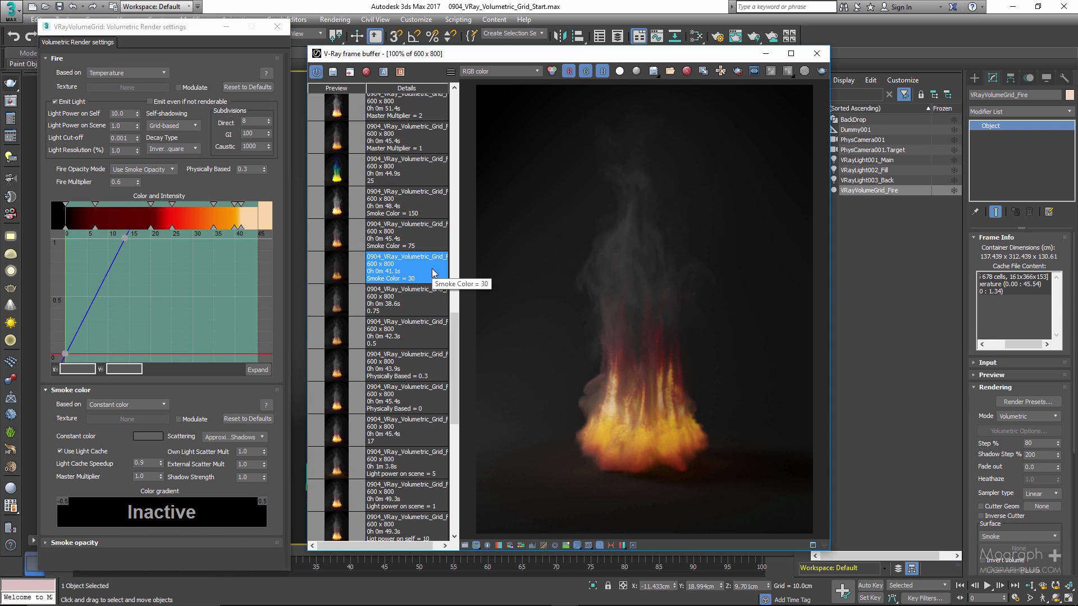
- Open the smoke's constant color for editing and move the color selector clear of the render history
click(148, 437)
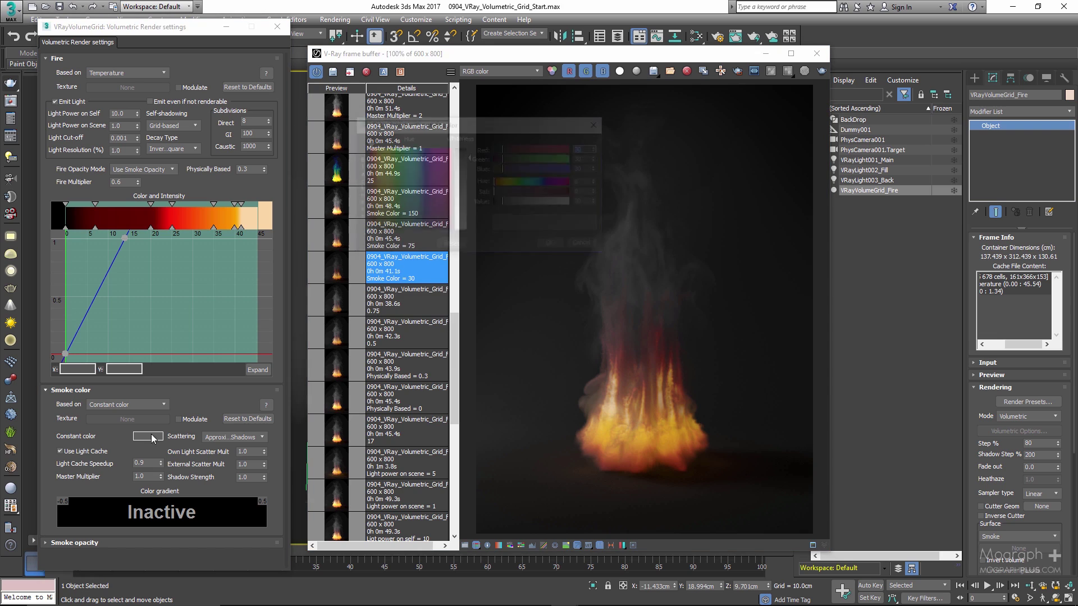
drag(495, 126, 620, 96)
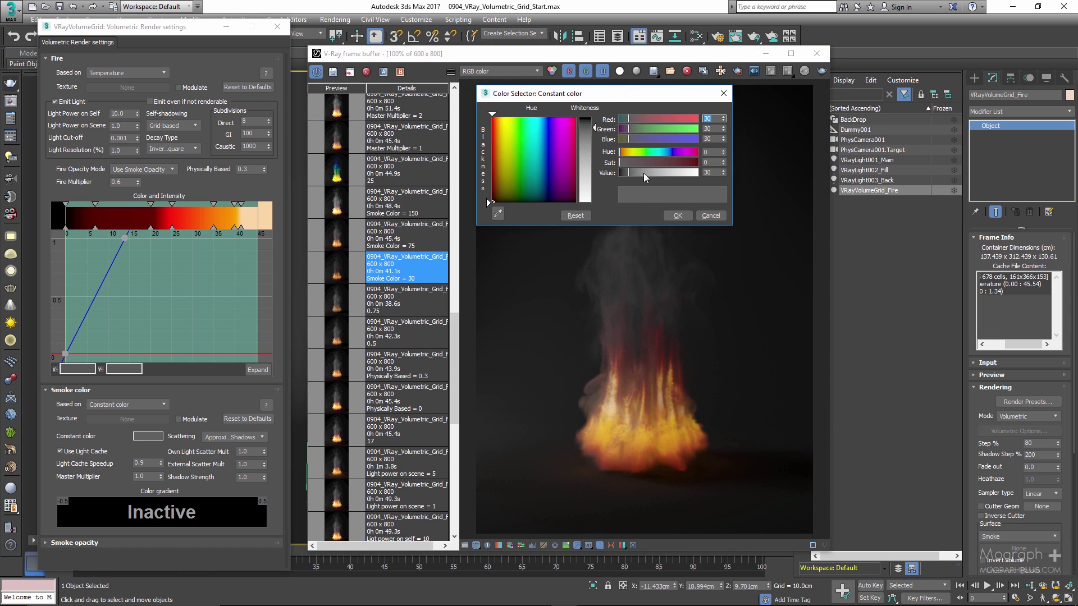
- Set the constant smoke color's value to 75 and load the saved render noted Smoke Color = 75
double_click(711, 172)
text(128)
click(676, 215)
double_click(413, 234)
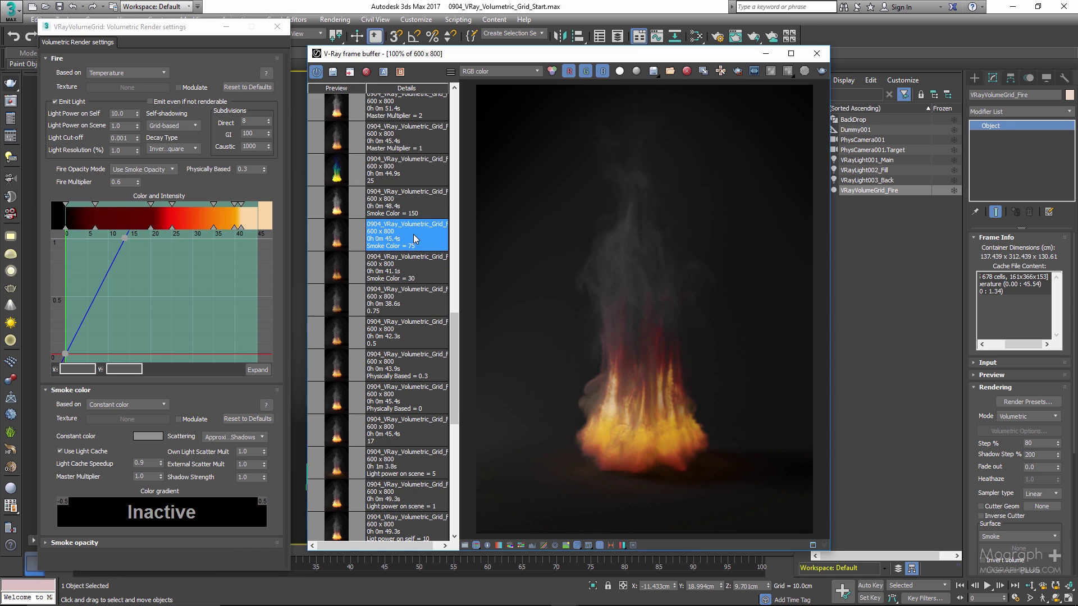
- Raise the constant smoke color's value to 150 and load the saved render noted Smoke Color = 150
click(143, 439)
double_click(708, 172)
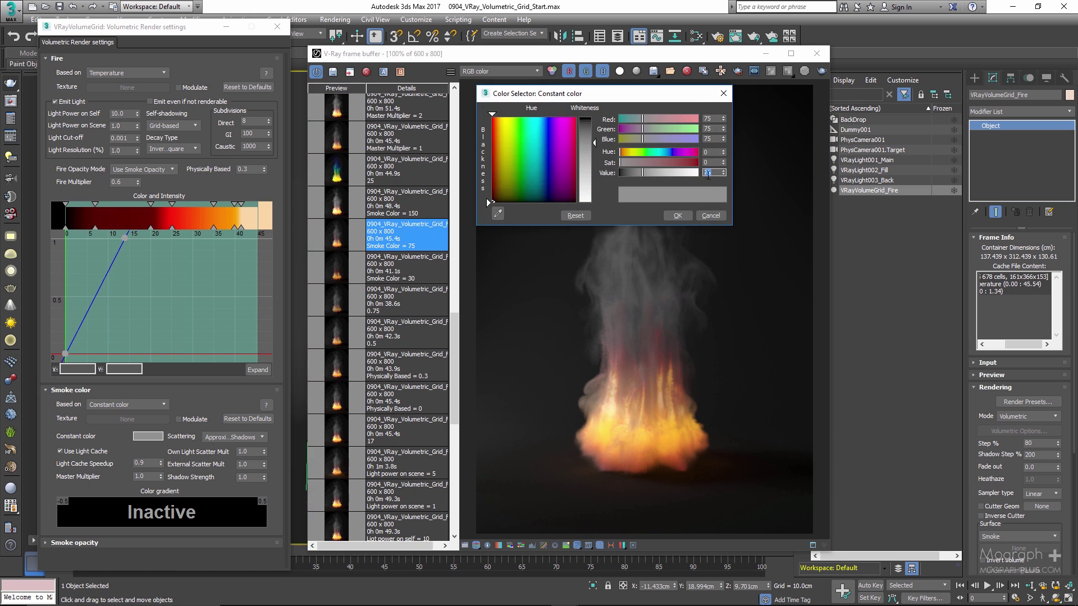
click(675, 215)
double_click(407, 203)
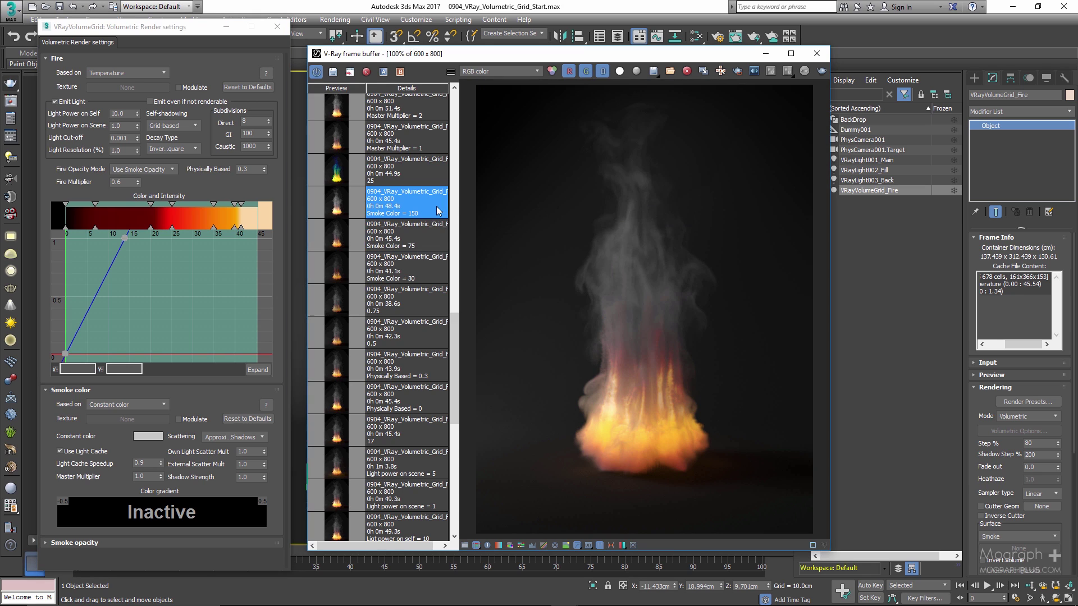
- Compare the saved renders for smoke color values 30, 75 and 150 in the render history
double_click(422, 266)
double_click(421, 238)
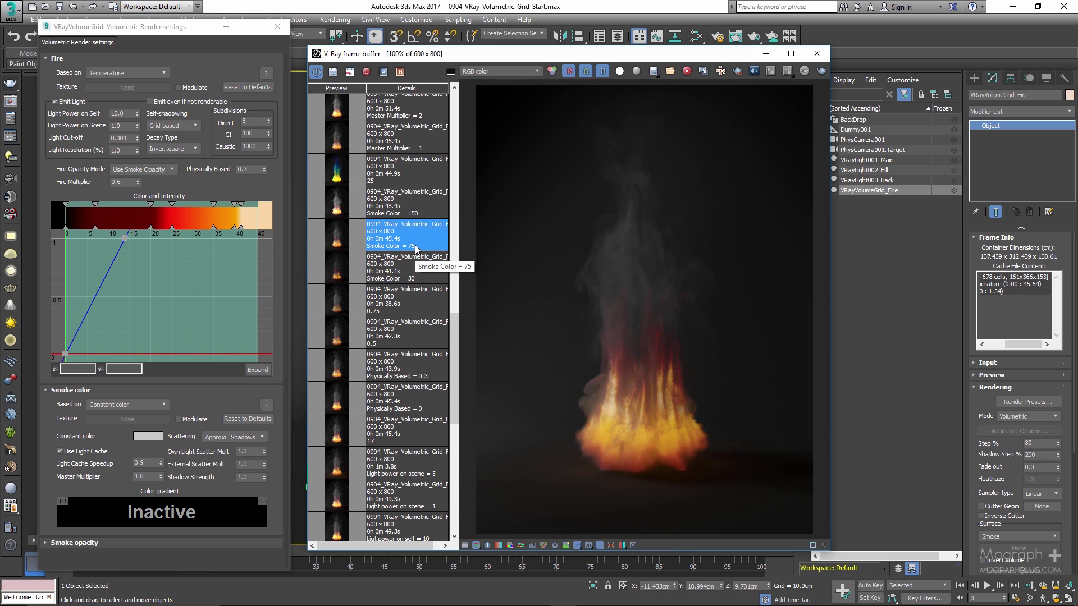
double_click(422, 213)
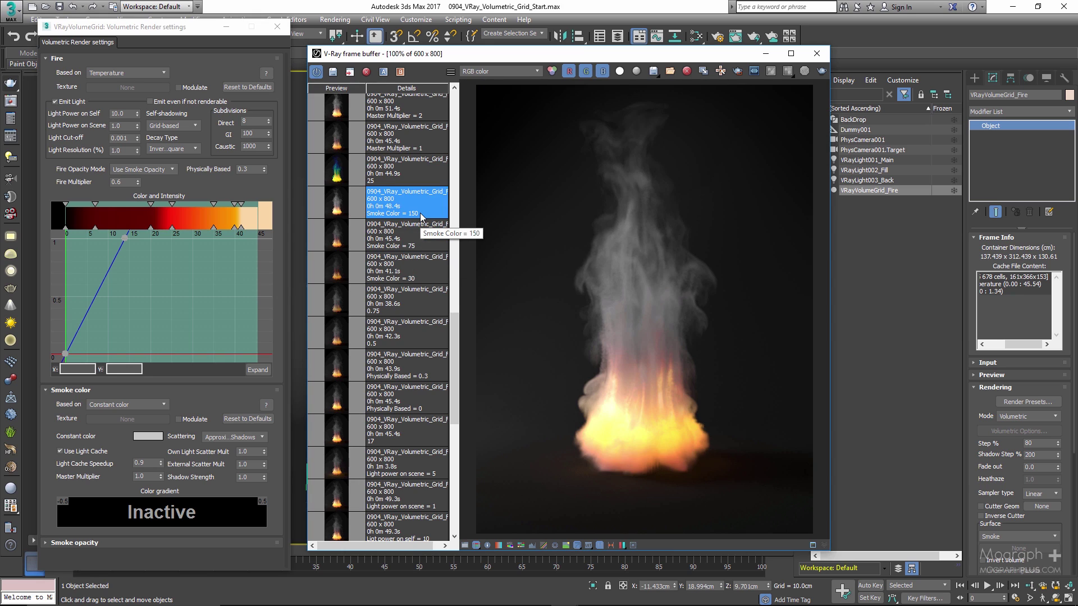
- Return the constant smoke color's value to 75 and load the matching saved render again
click(148, 436)
double_click(712, 173)
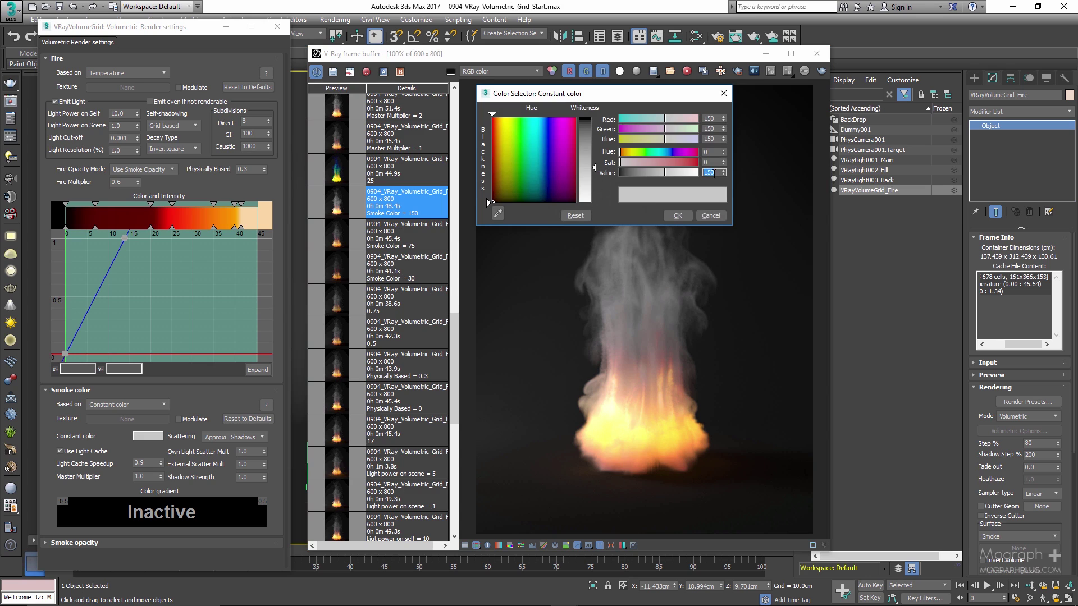
click(678, 216)
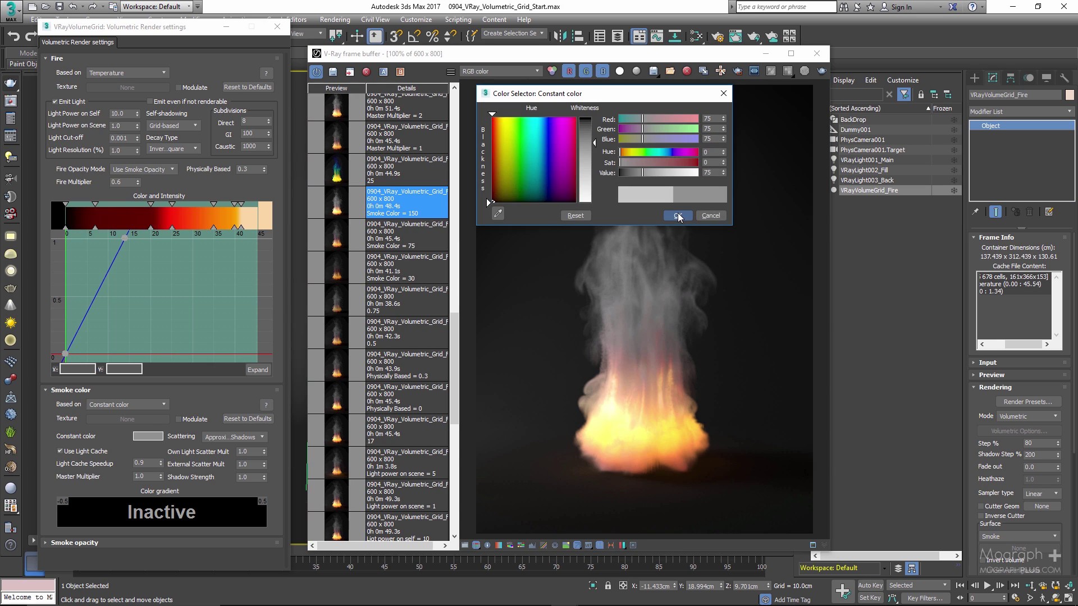
click(678, 215)
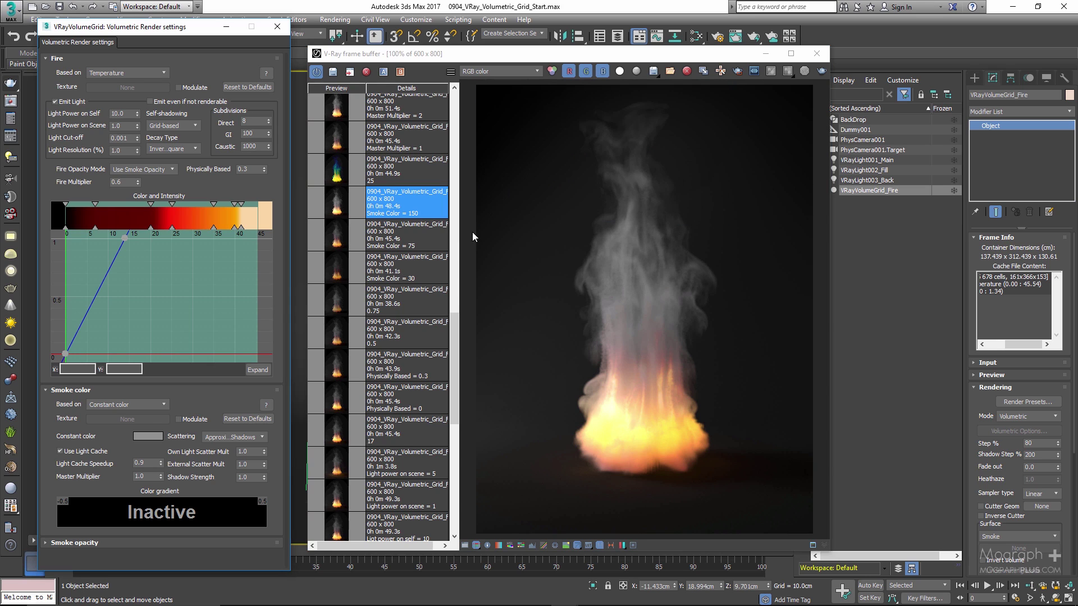
click(418, 233)
scroll(409, 270, up, 2)
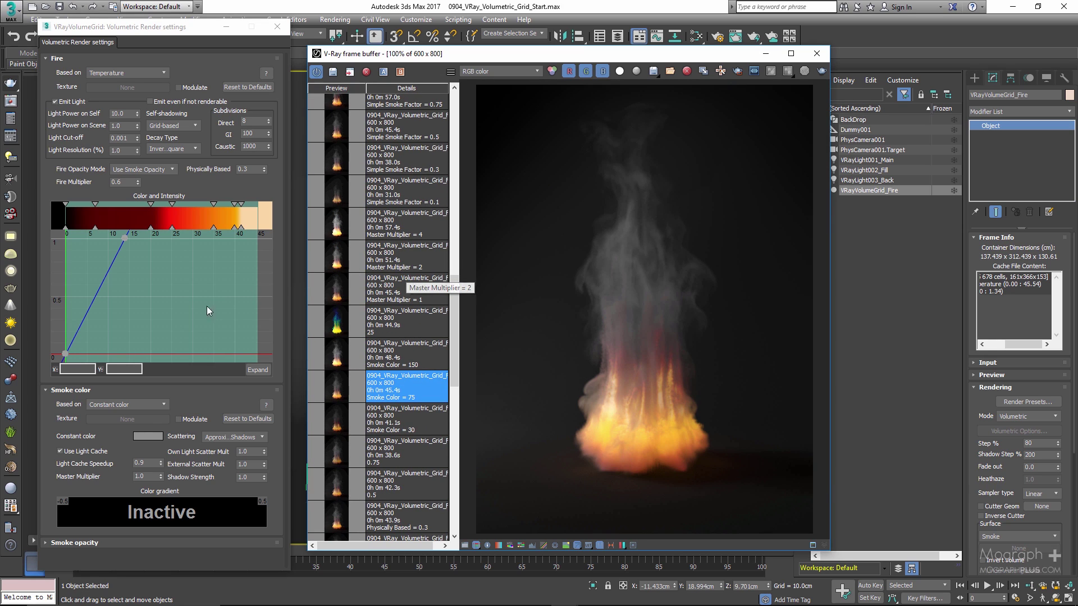
- Base the smoke color on Smoke and load the saved render with the blue, green and yellow gradient smoke
click(130, 403)
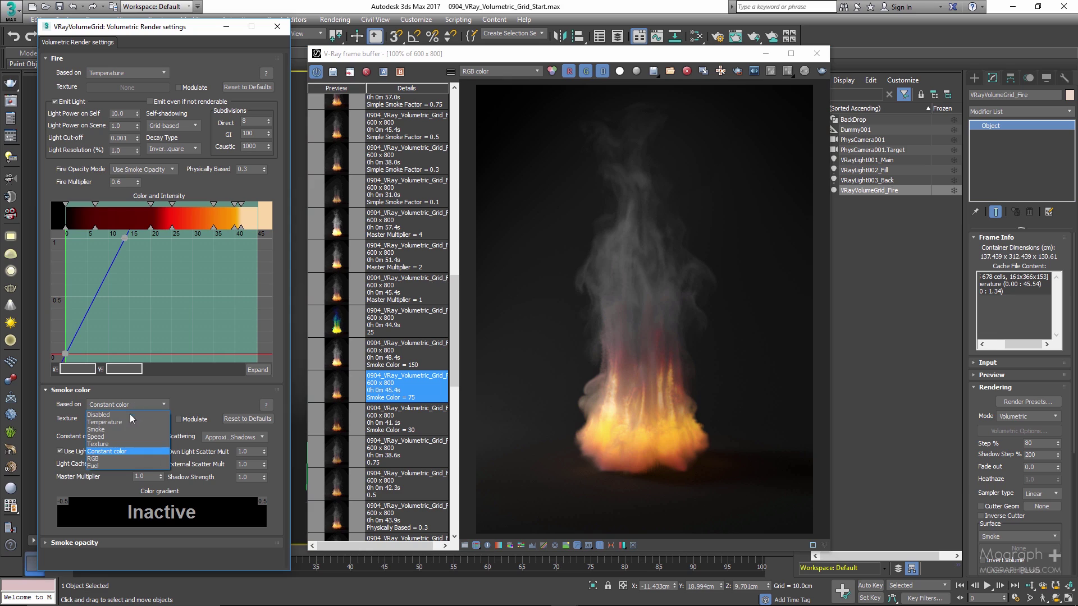
click(126, 426)
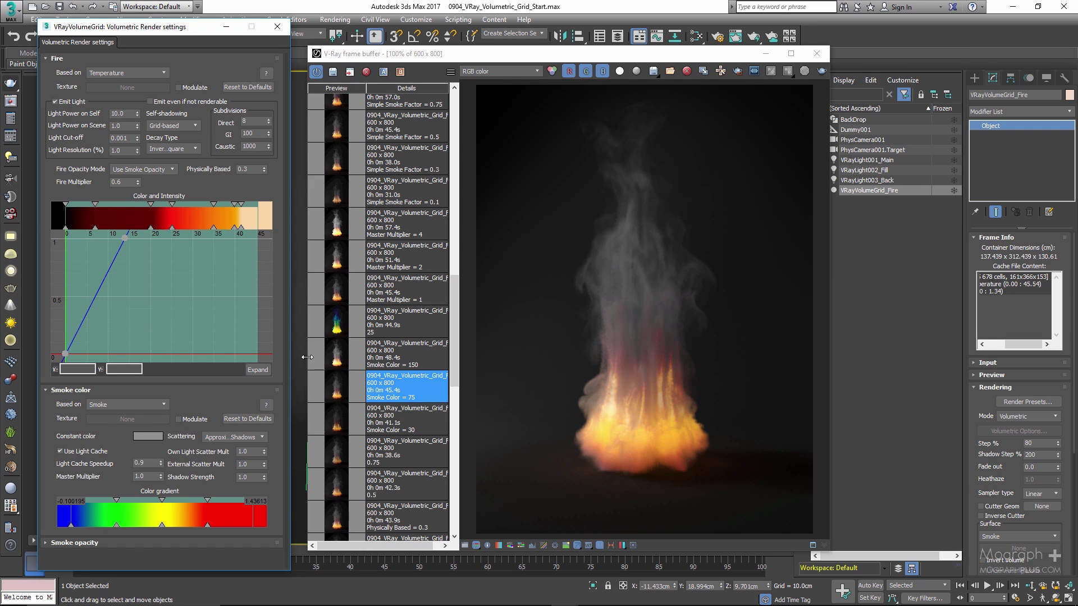
click(337, 329)
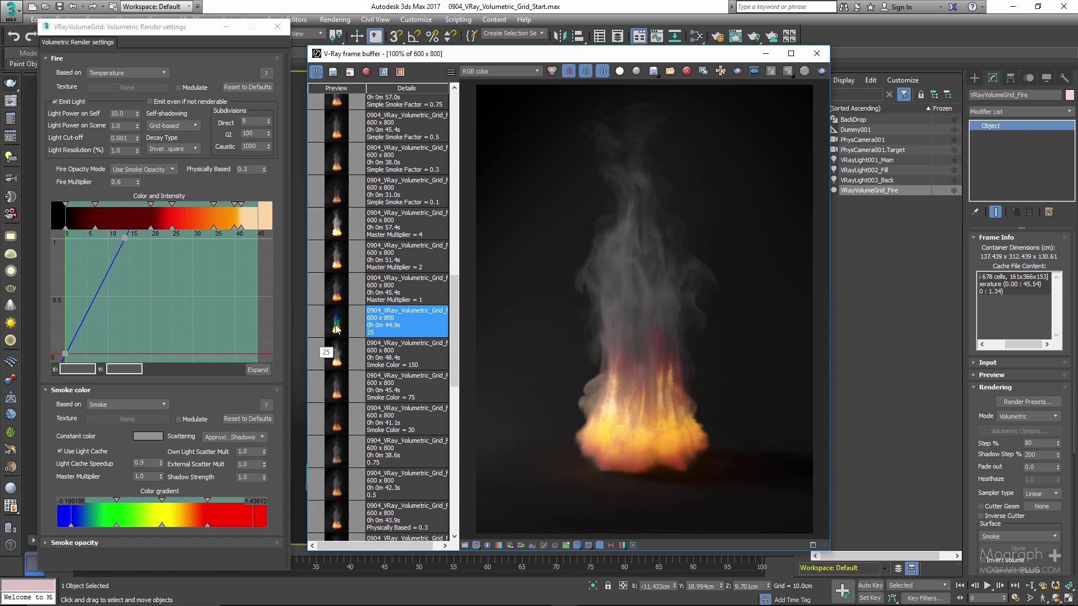
double_click(337, 325)
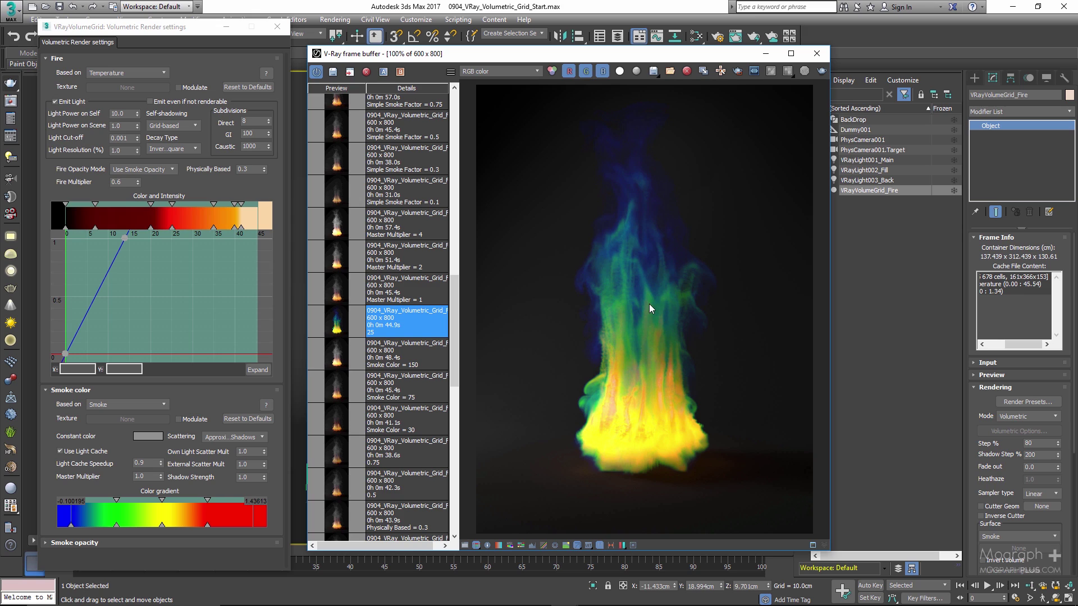
- Base the smoke color on Constant color again and load the saved render noted Master Multiplier = 1
click(144, 405)
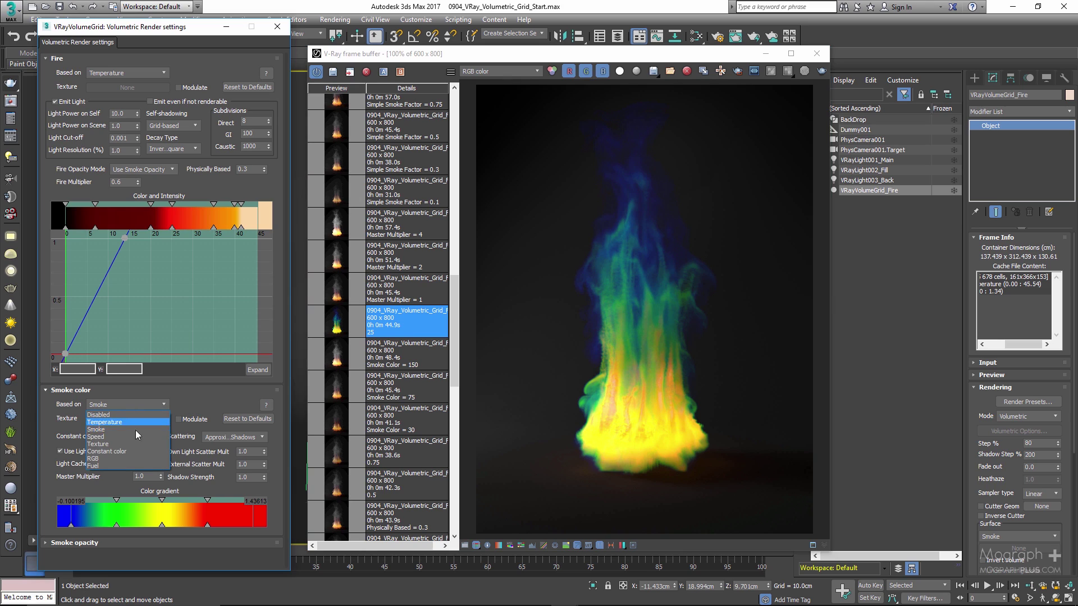
click(129, 450)
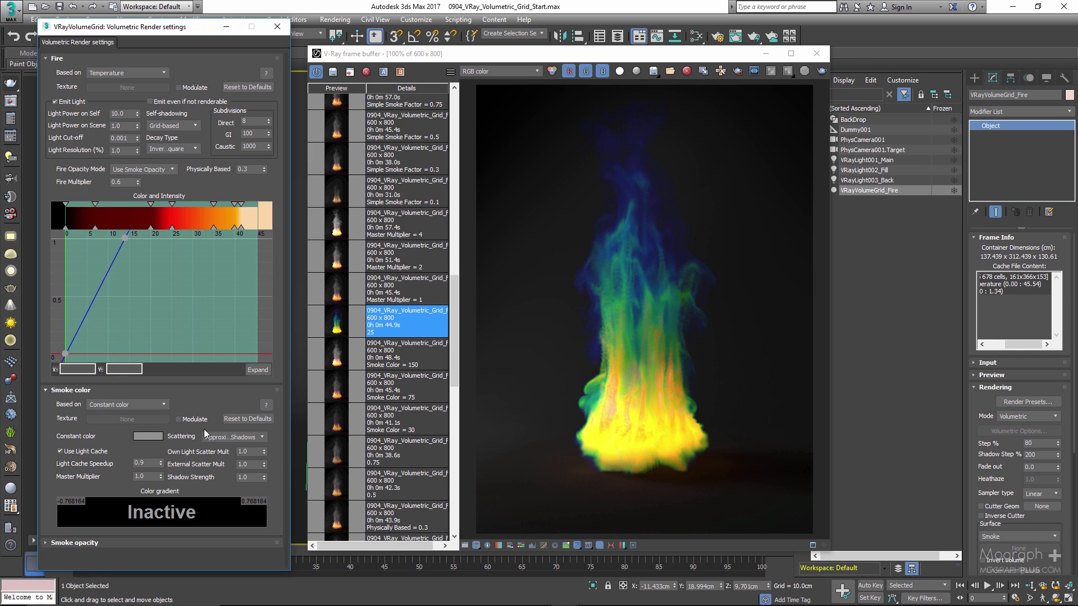
click(147, 476)
double_click(342, 287)
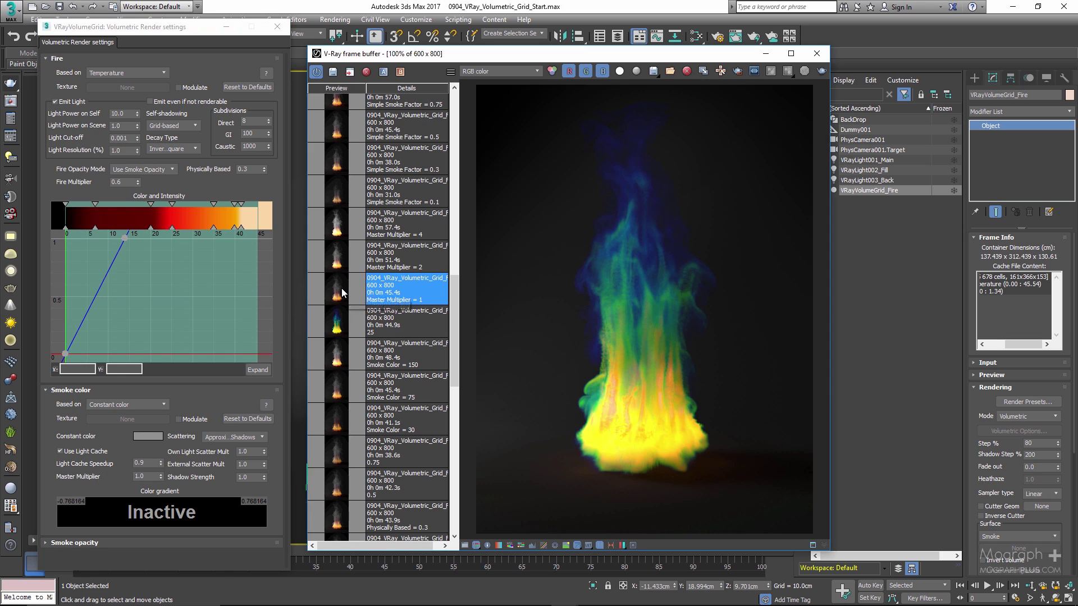
- Compare the saved renders for Master Multiplier values 2 and 4 in the render history
click(333, 259)
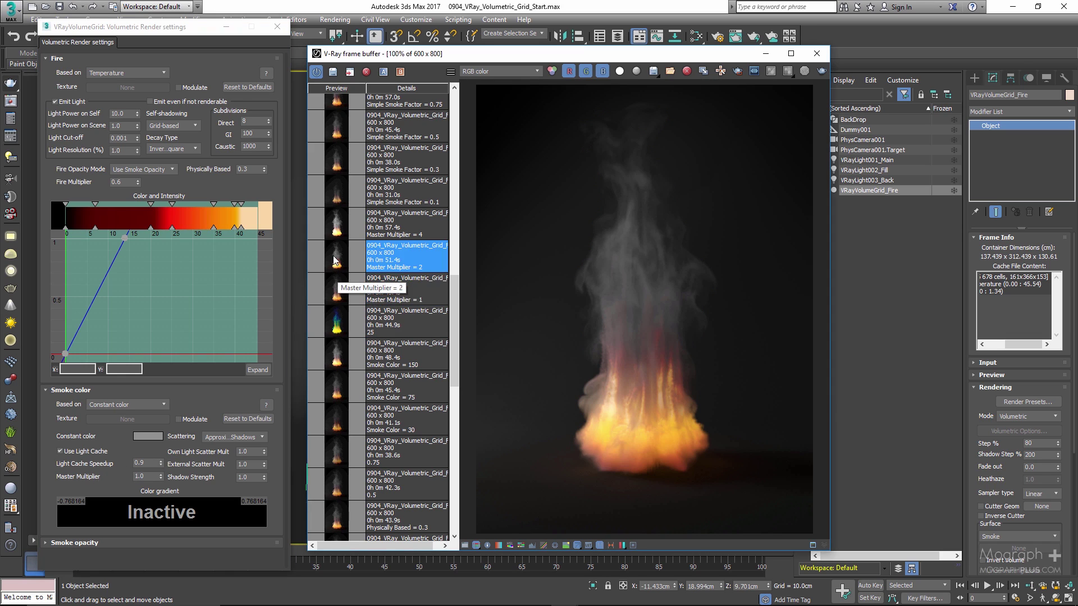
double_click(334, 260)
double_click(341, 232)
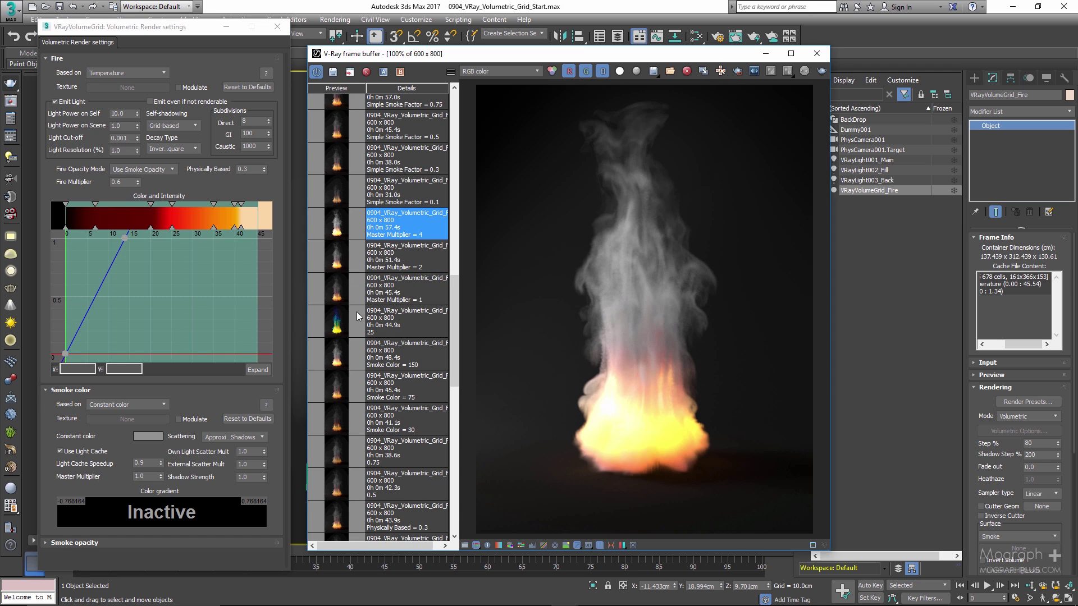
scroll(356, 312, up, 3)
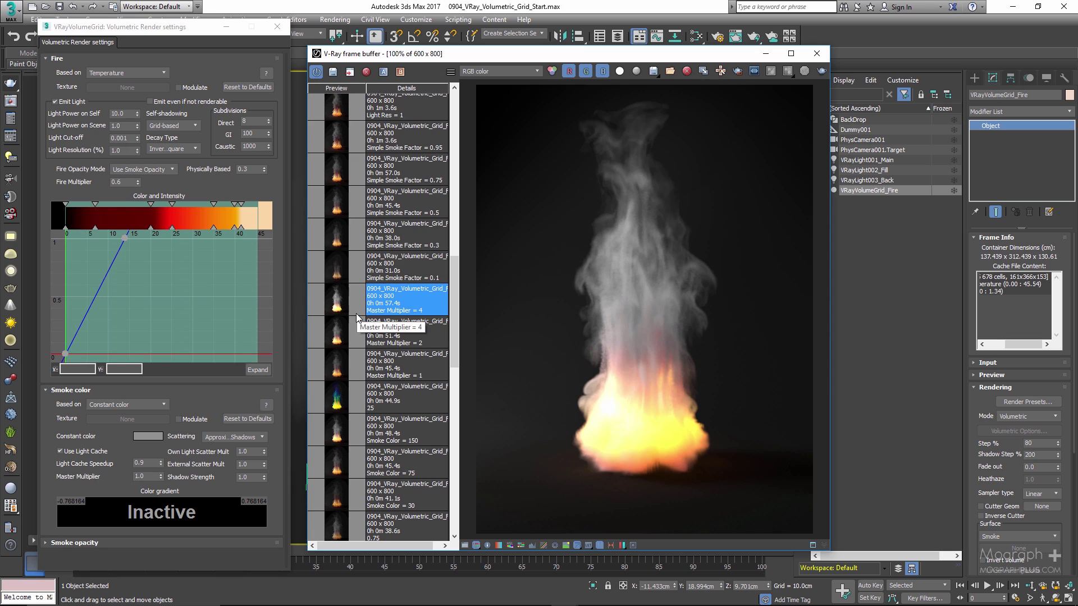
click(334, 268)
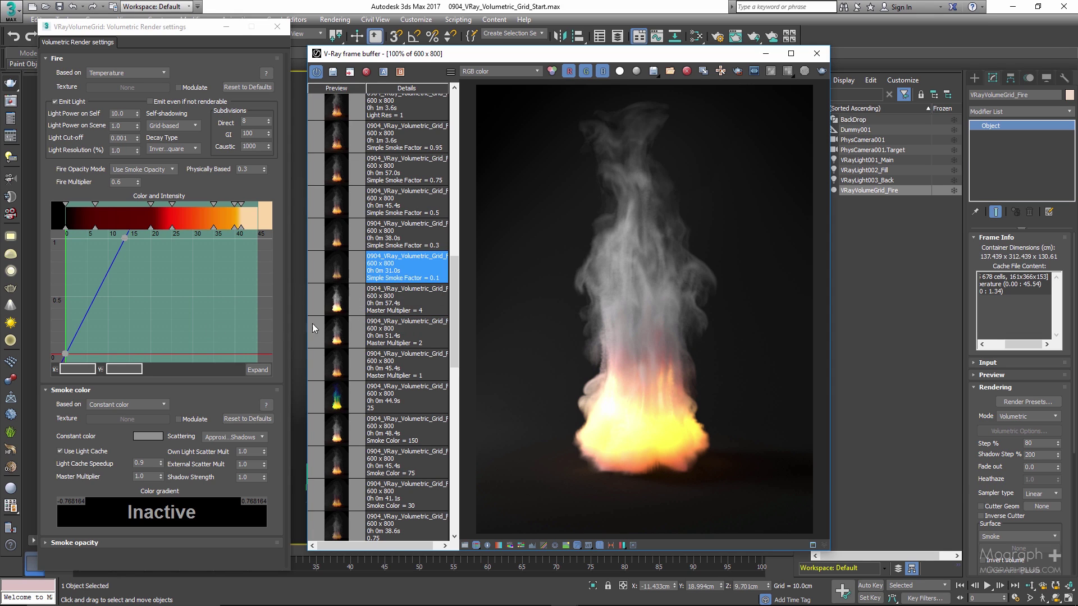
click(336, 300)
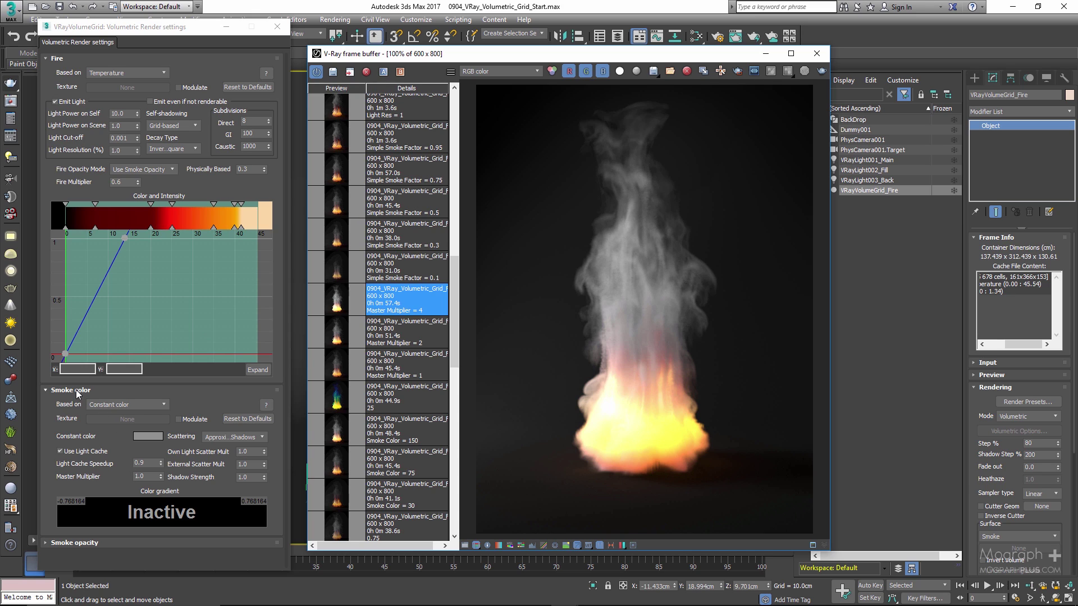
- Collapse the Smoke color settings and expand Smoke opacity, keeping its Based on option at Simple smoke
click(246, 477)
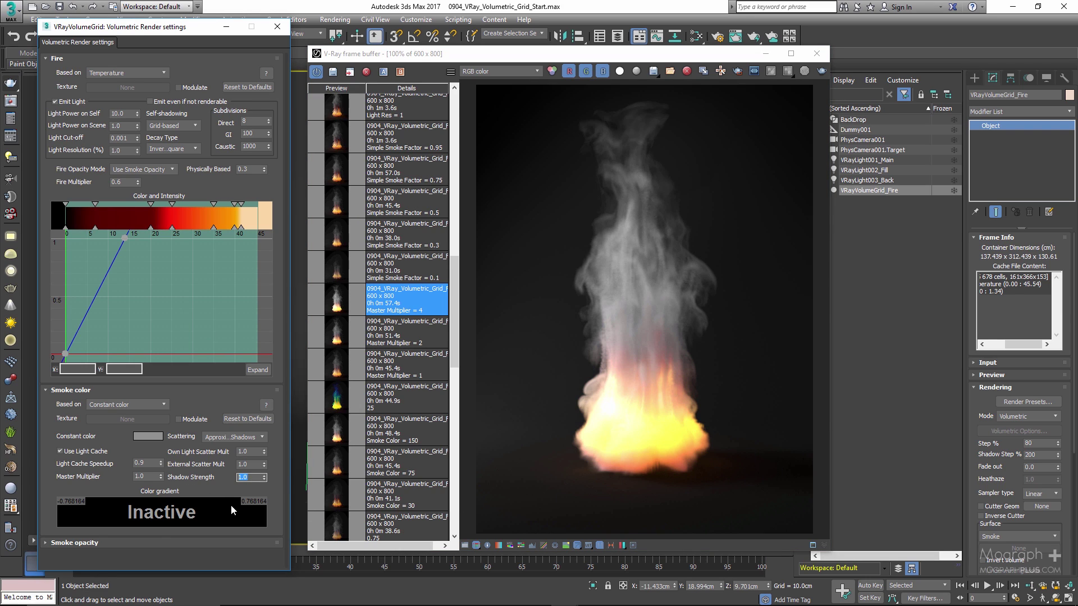
click(79, 389)
click(79, 402)
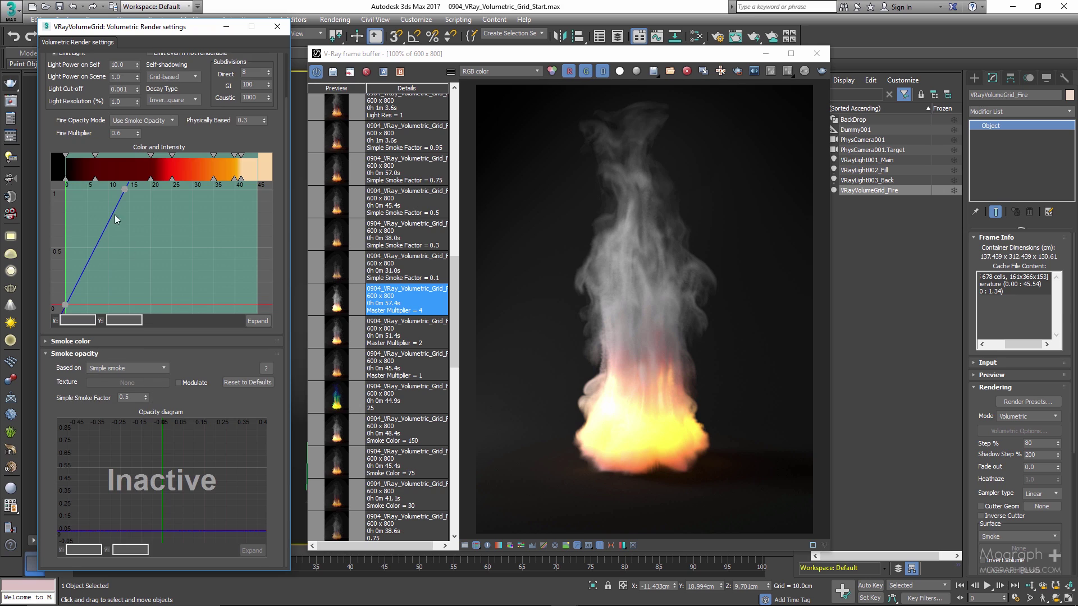
click(142, 368)
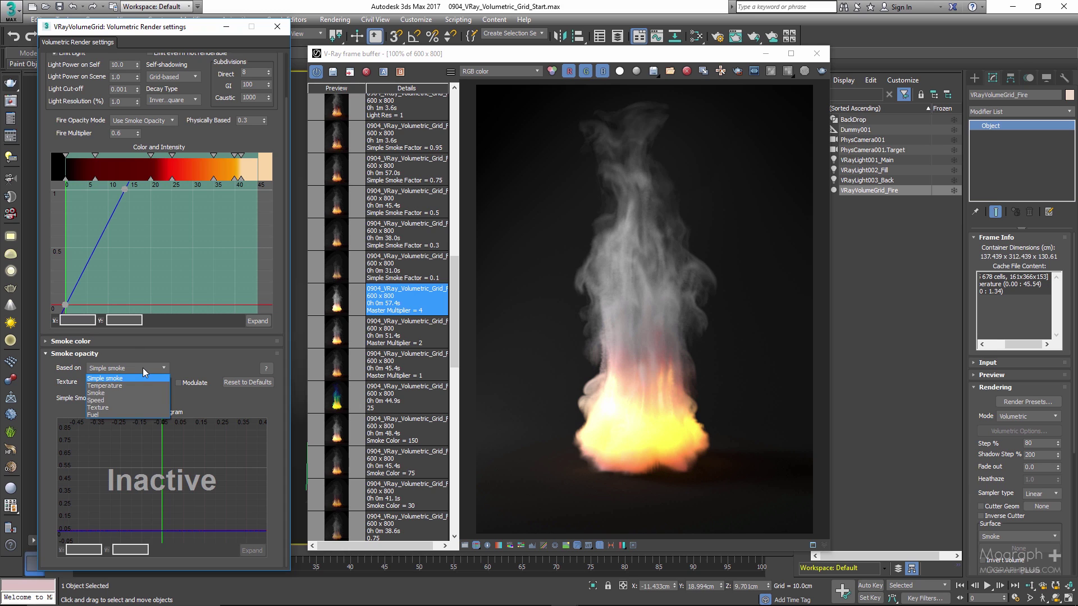
click(143, 368)
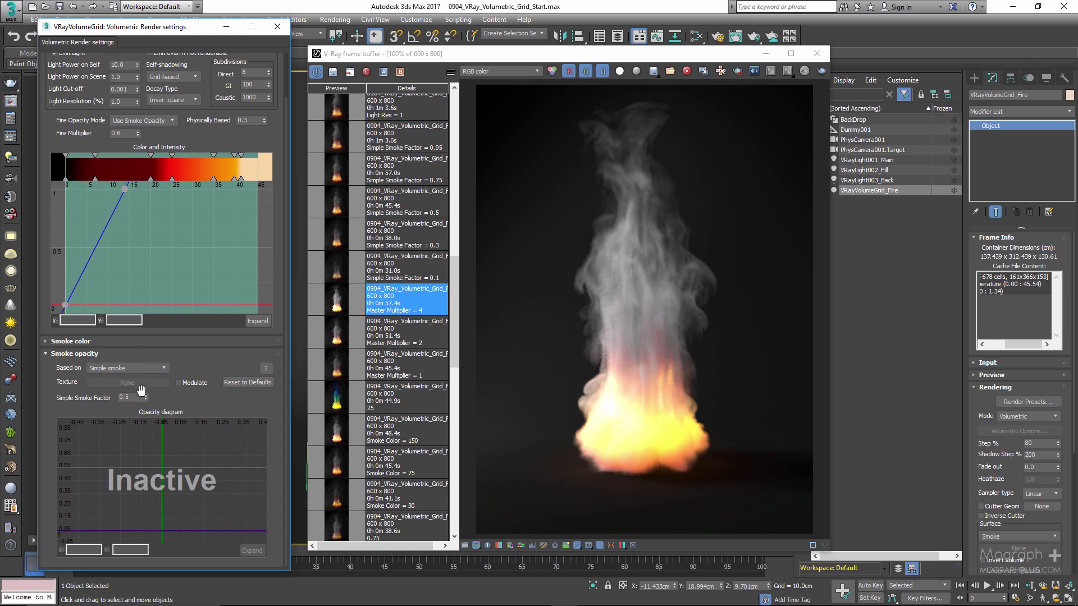
- Set the Simple Smoke Factor to 0.1 and load the saved render for that value
scroll(117, 400, up, 1)
double_click(127, 400)
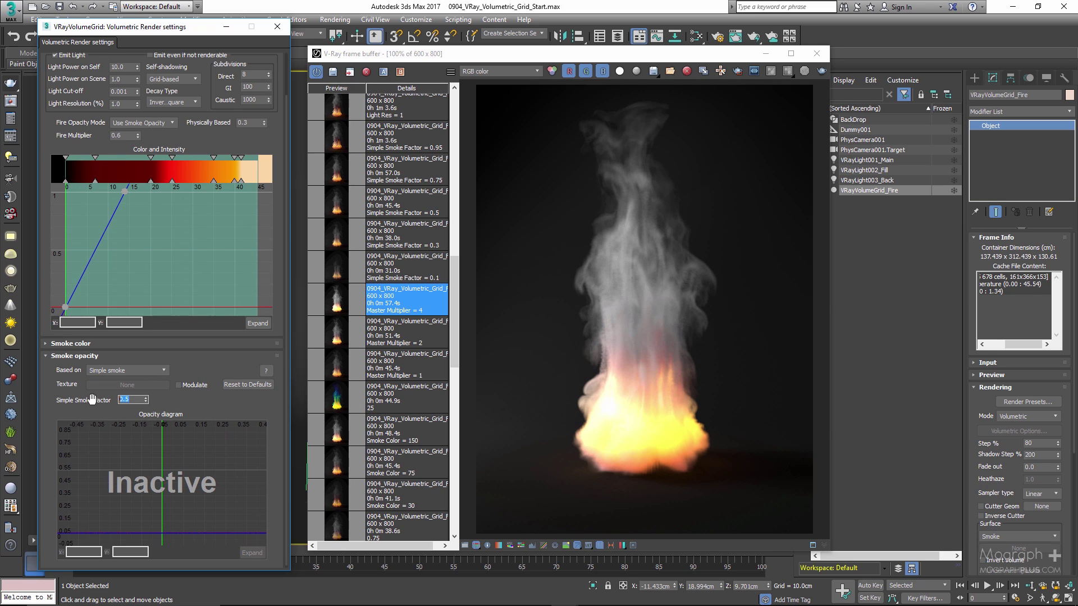
click(133, 397)
key(BackSpace)
text(1)
double_click(347, 271)
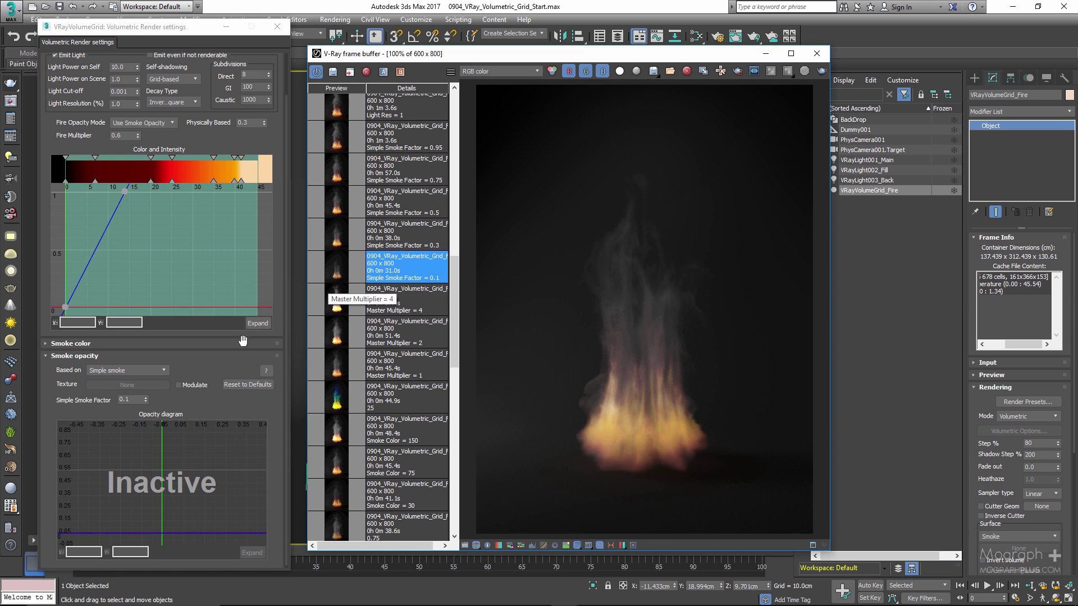
- Set the Simple Smoke Factor to 0.3 and load the saved render for that value
click(139, 400)
key(BackSpace)
text(3)
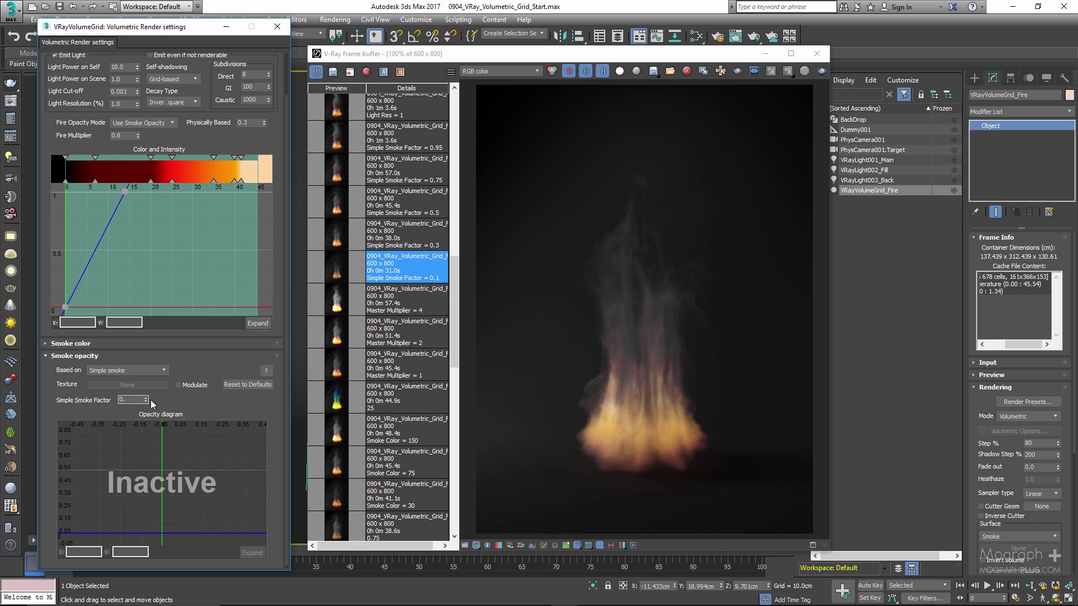
double_click(379, 247)
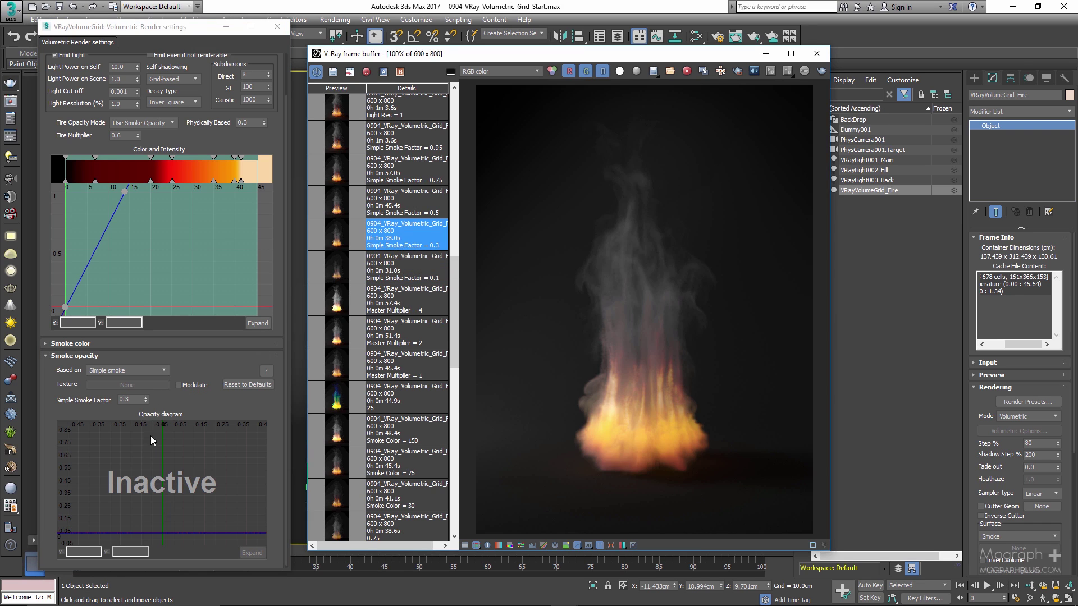
- Set the Simple Smoke Factor to 0.5 and load the saved render for that value
click(135, 400)
key(BackSpace)
text(5)
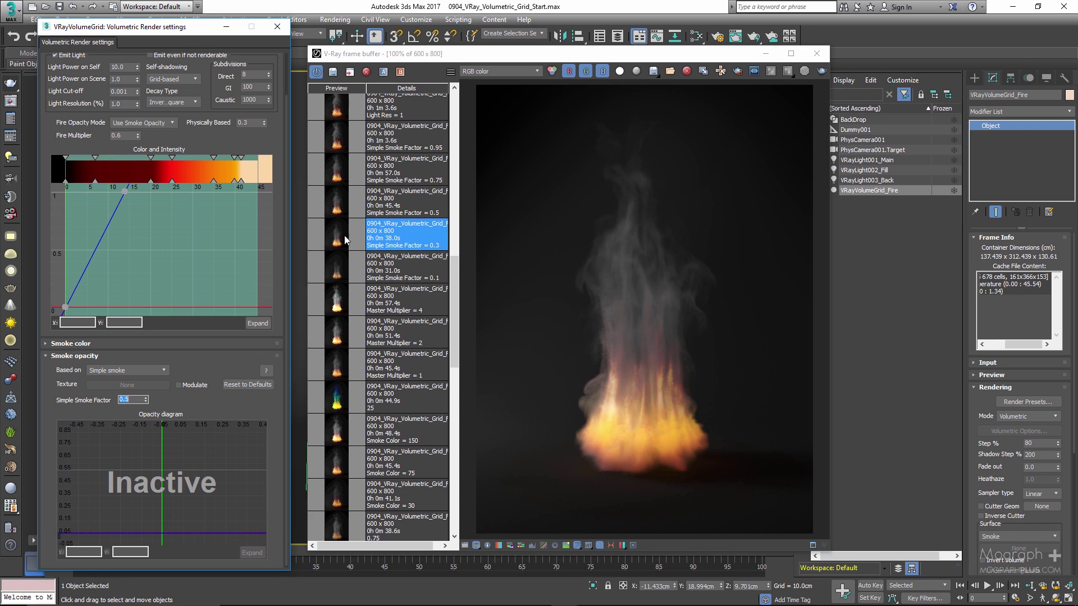
double_click(408, 211)
- Set the Simple Smoke Factor to 0.75 and load the saved render for that value
click(135, 399)
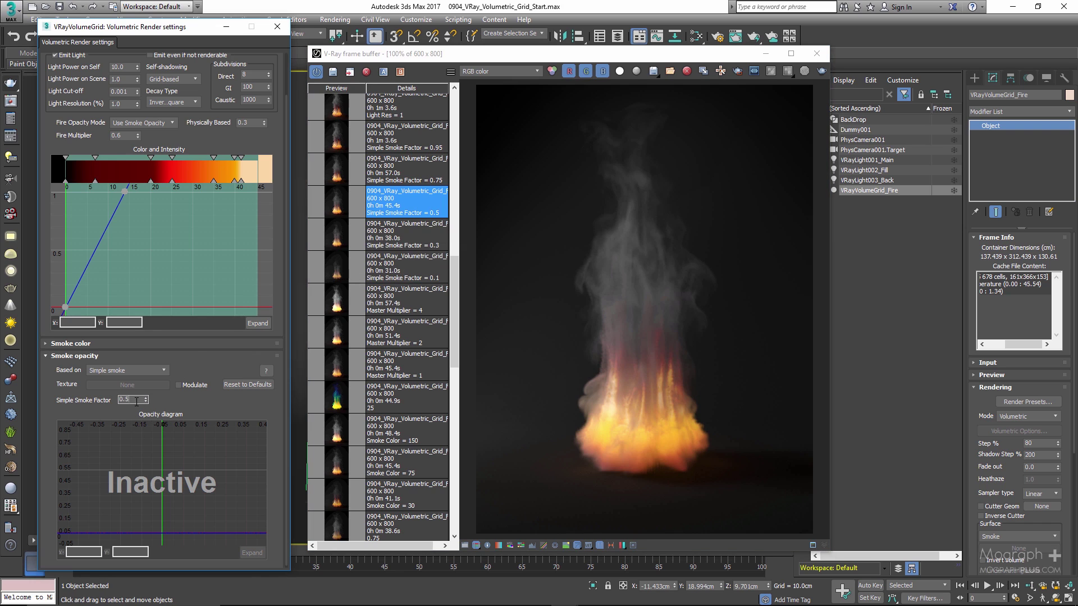
text(75)
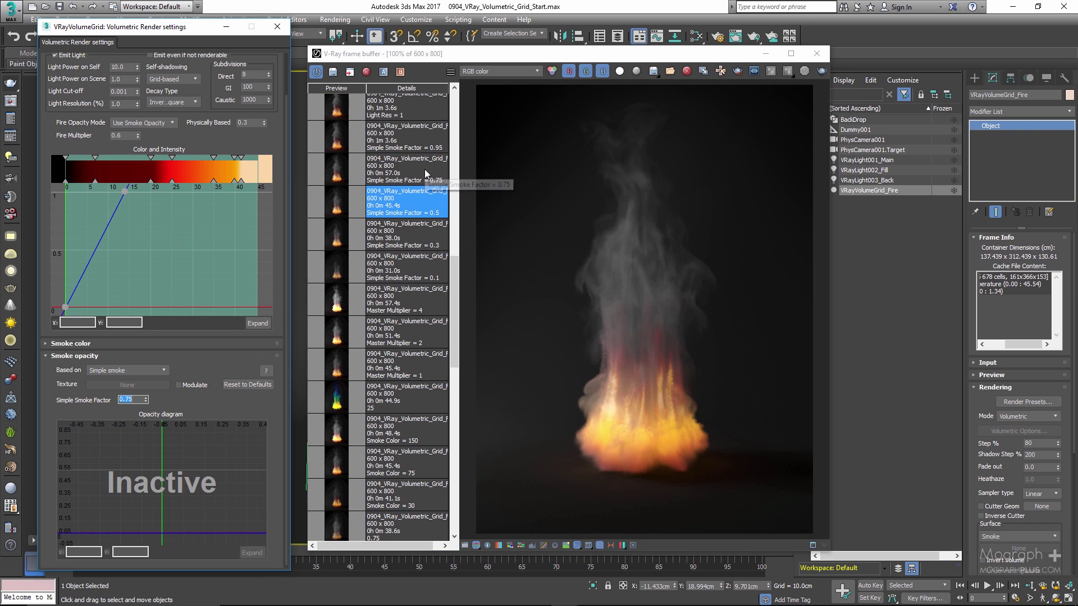
double_click(424, 170)
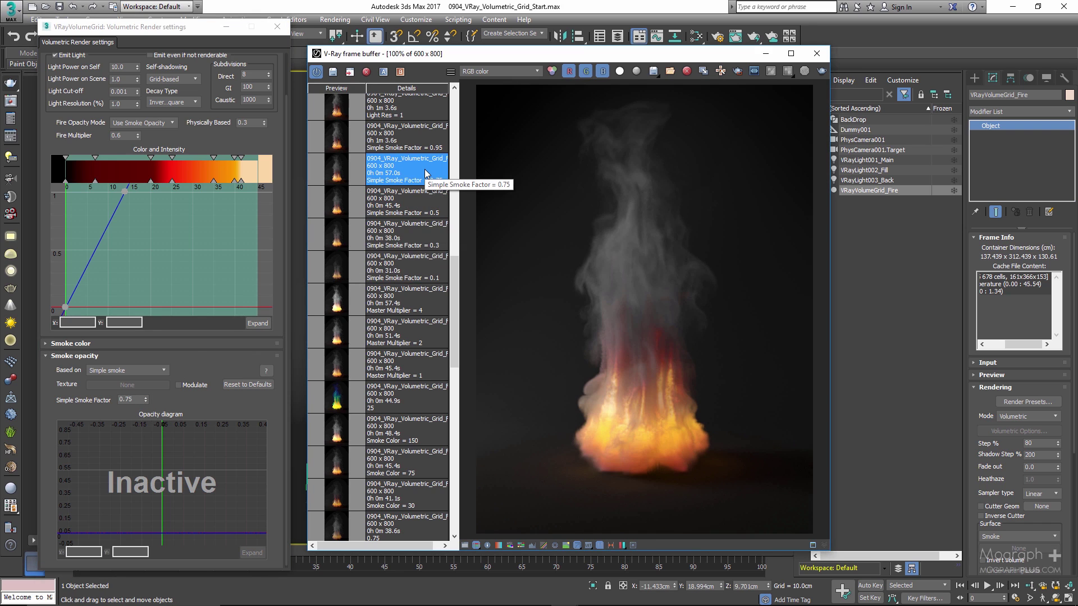
- Set the Simple Smoke Factor to 0.95 and load the saved render for that value
click(140, 400)
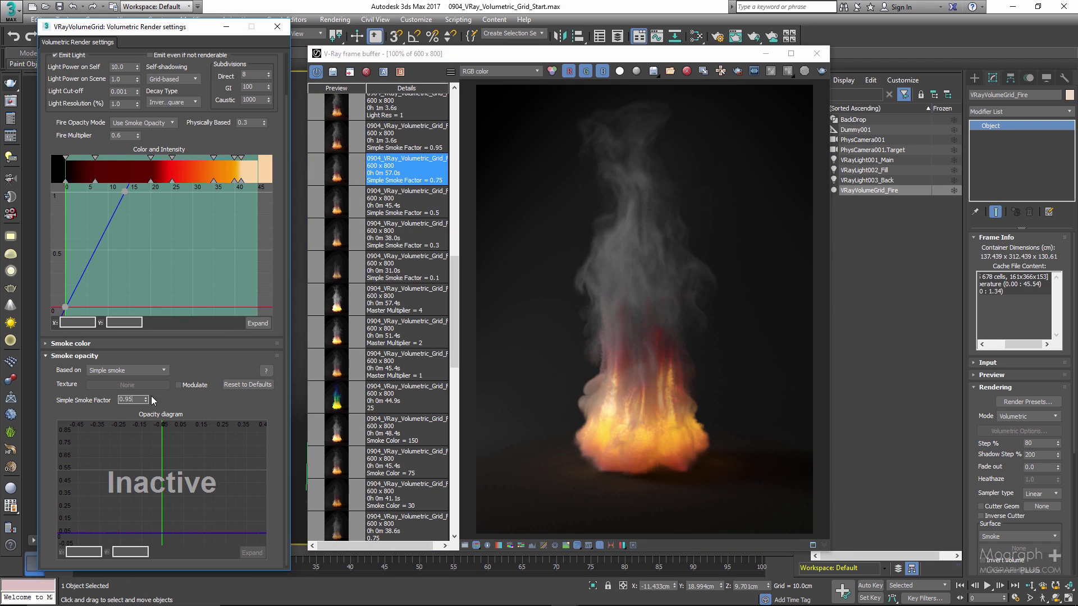
text(95)
double_click(344, 140)
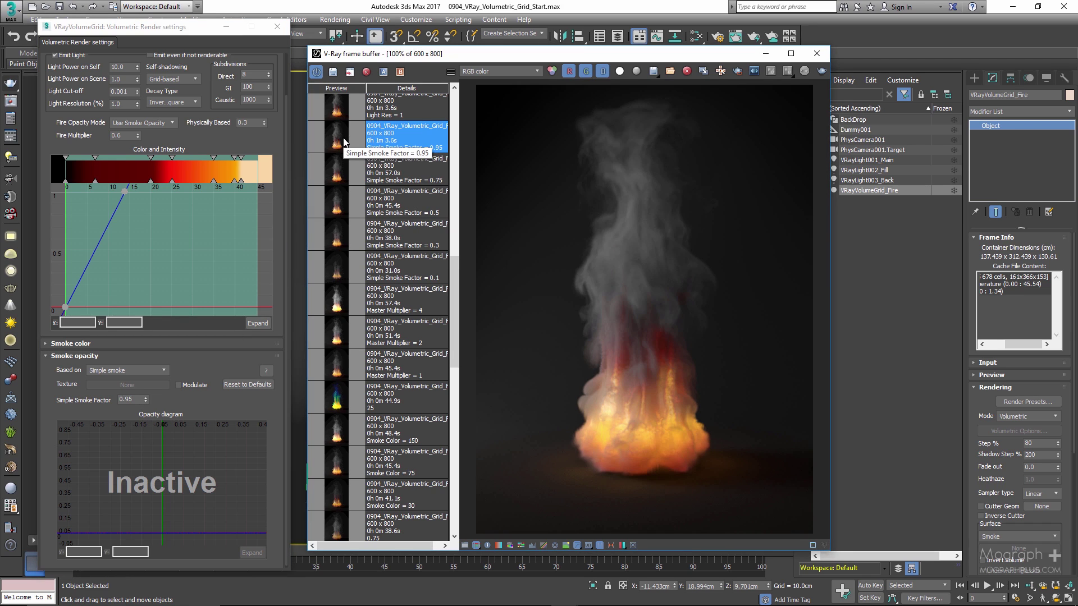
- Compare the saved renders for Simple Smoke Factor 0.1, 0.3, 0.5, 0.75 and 0.95 in sequence
click(418, 278)
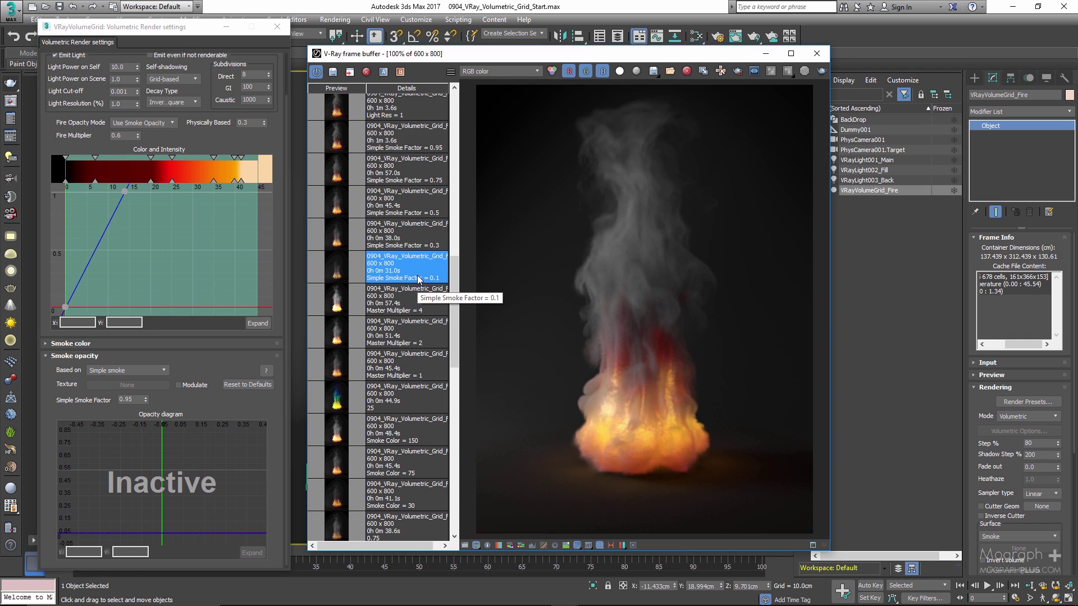
click(418, 239)
click(417, 209)
click(415, 174)
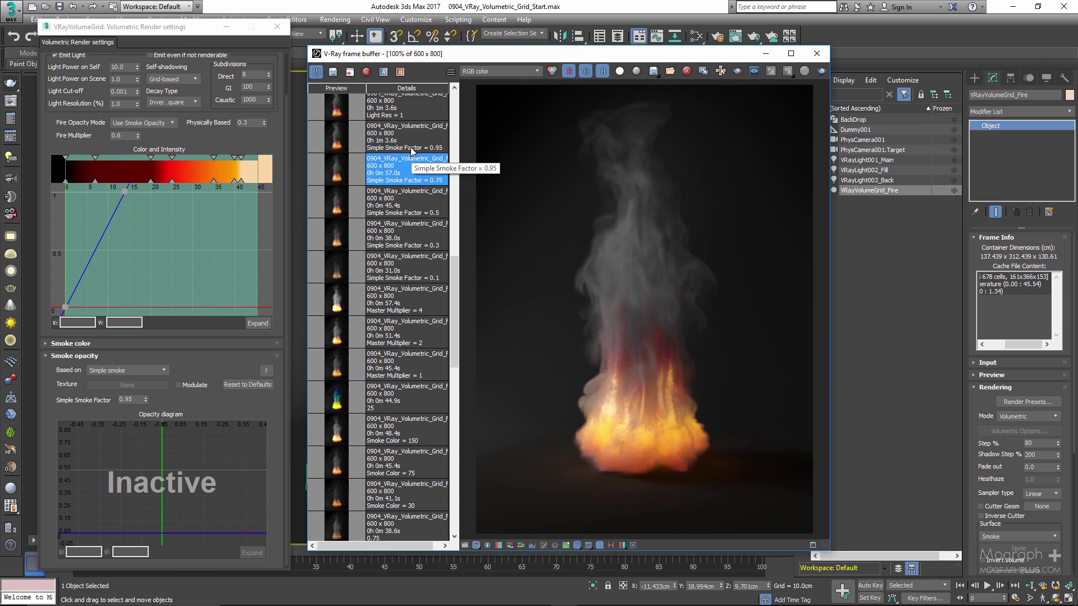
click(410, 147)
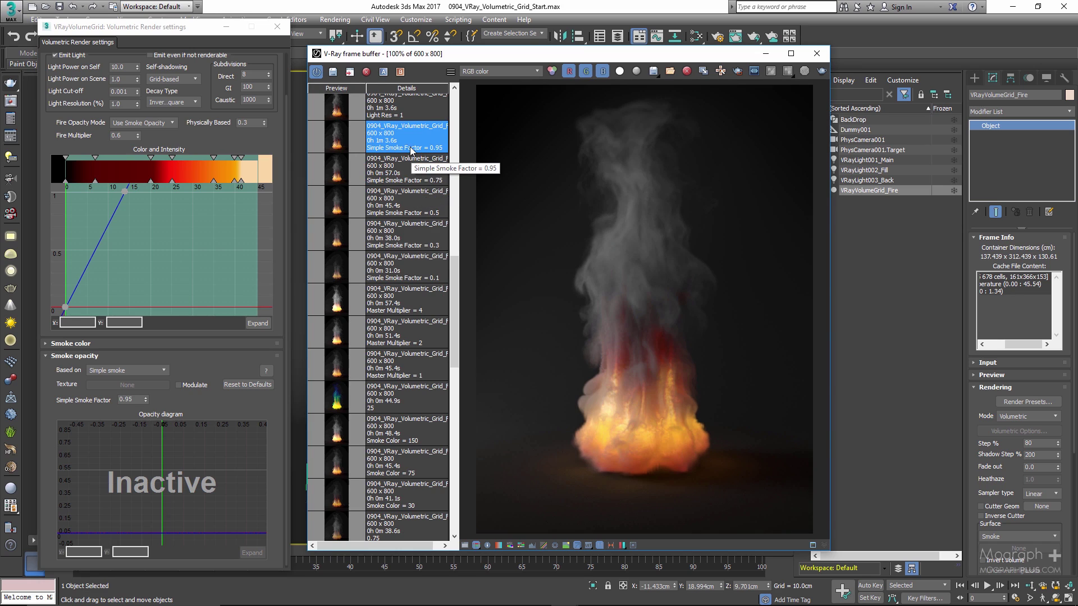
- Try basing the smoke opacity on Smoke, return it to Simple smoke and collapse the Smoke opacity settings
click(131, 372)
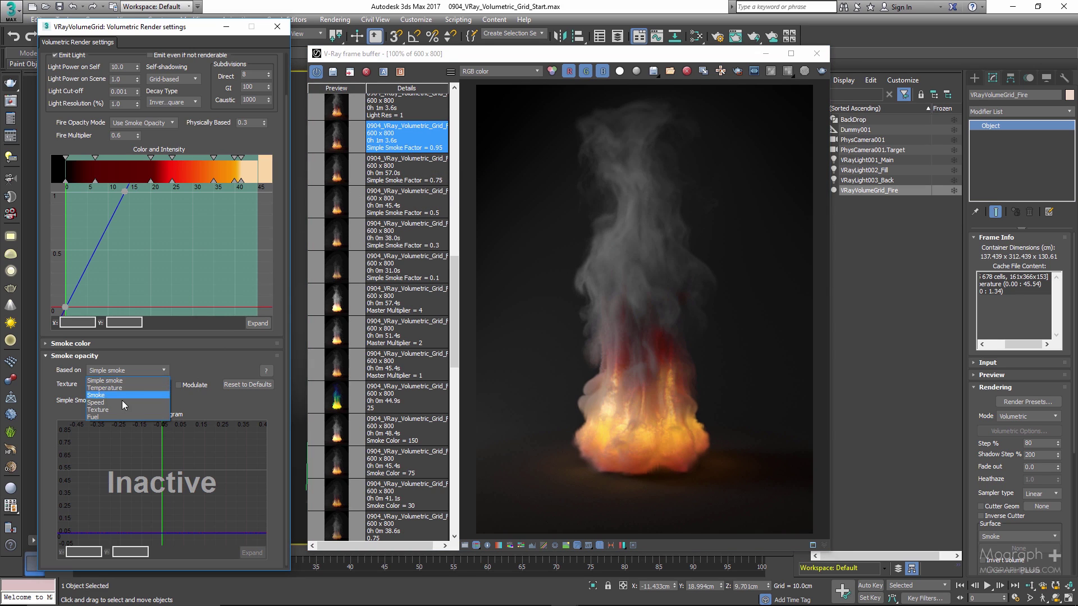
click(120, 396)
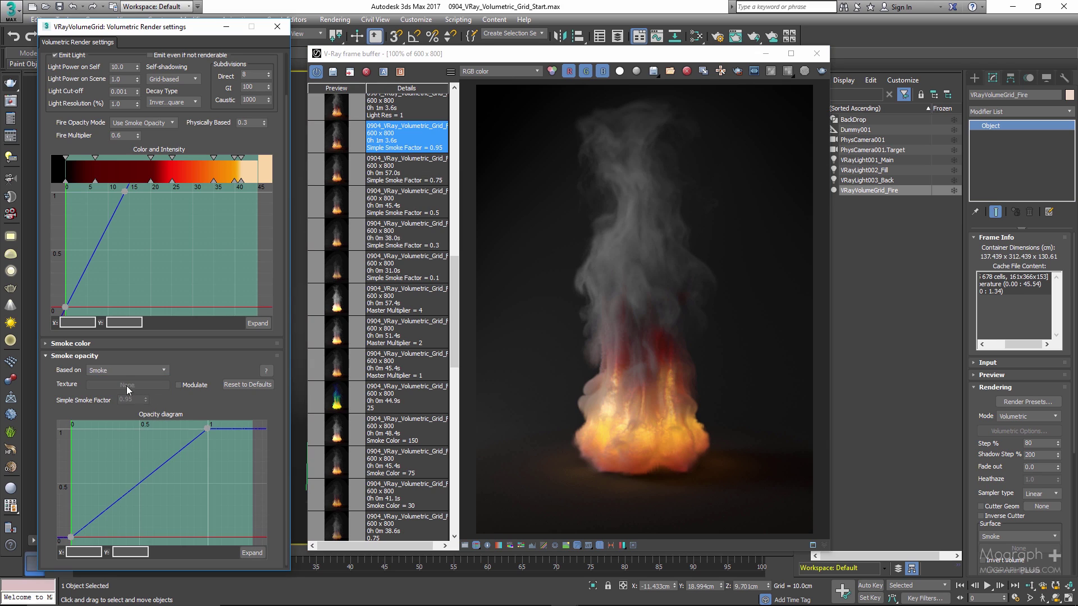
click(143, 372)
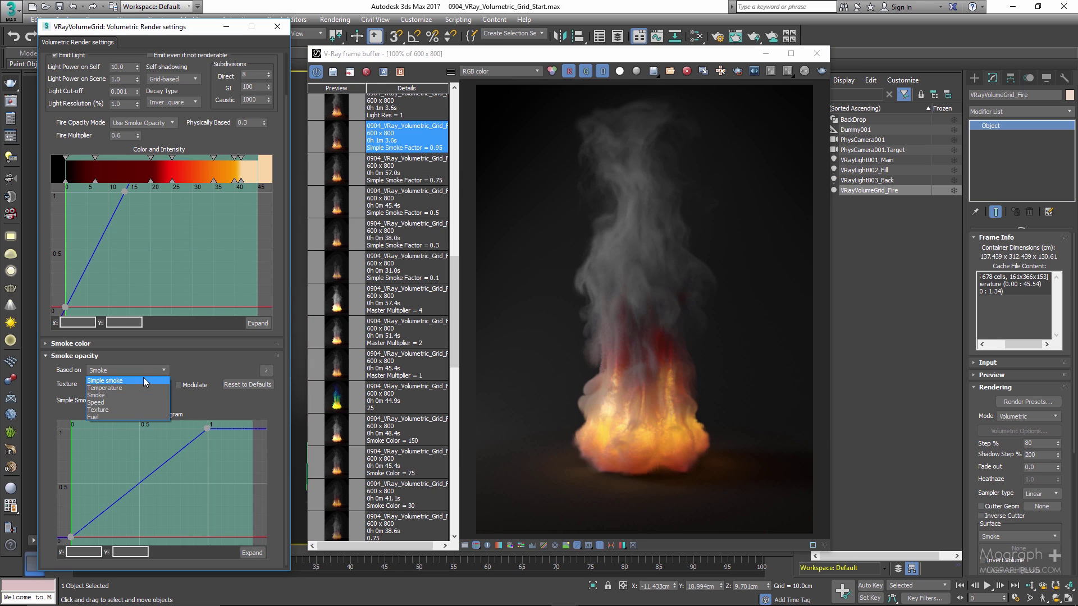
click(144, 381)
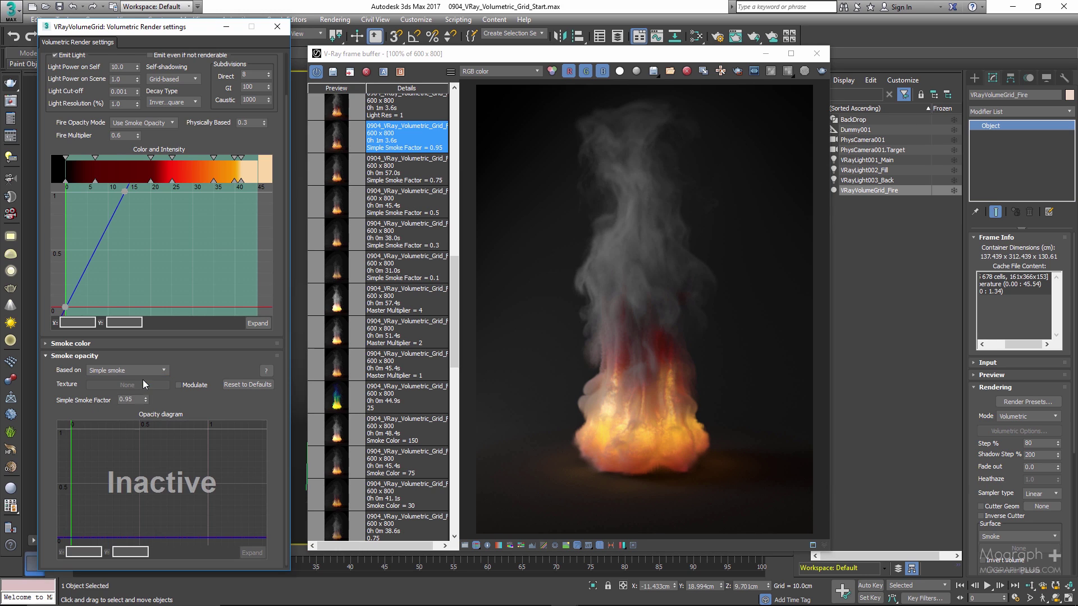
click(176, 357)
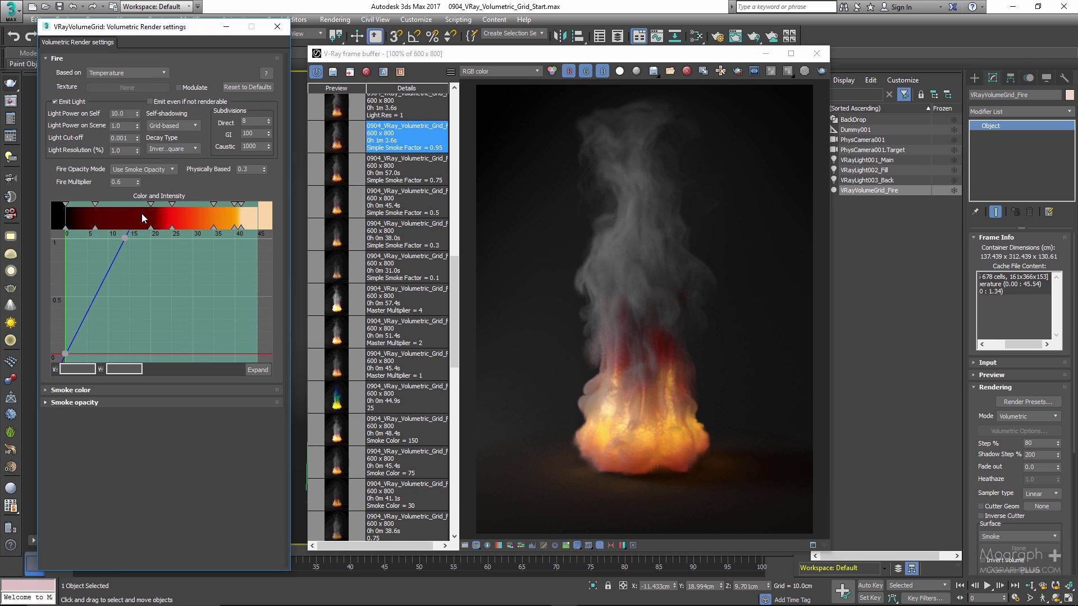
- Try Light Resolution values of 100% and 50% in the Fire settings
double_click(119, 150)
scroll(356, 339, up, 5)
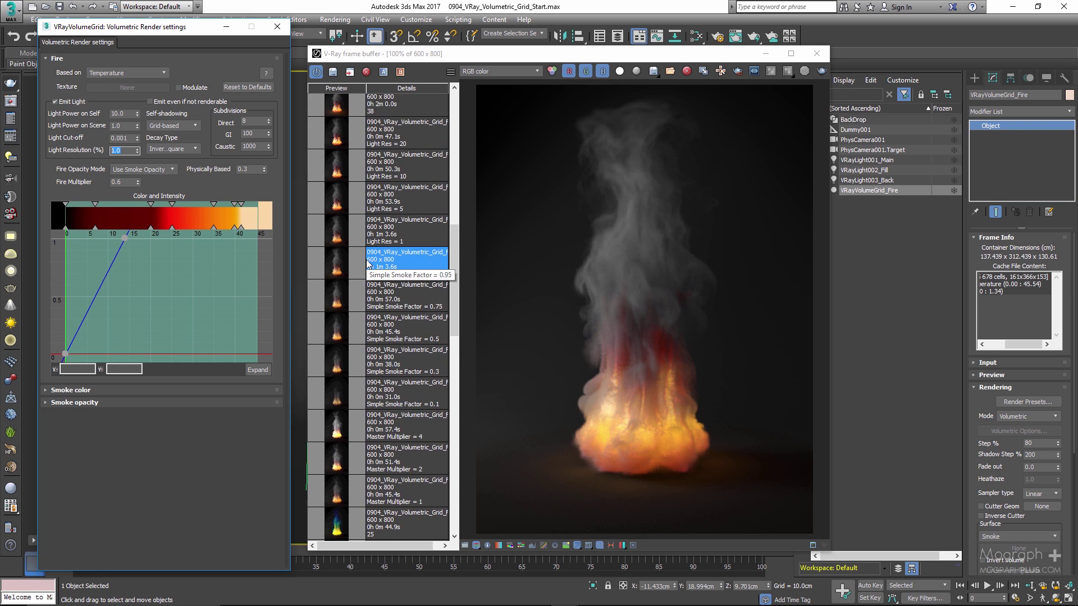
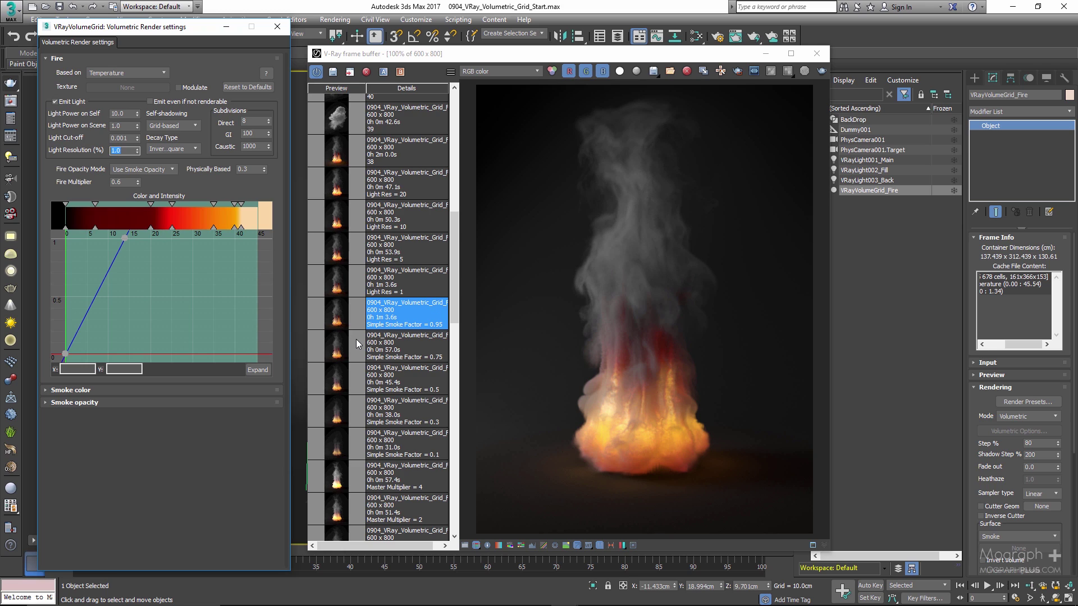
text(100)
key(Return)
text(50)
key(Return)
- Set the Light Resolution to 1% and load the saved render for that value
text(0)
text(1)
key(Return)
click(332, 292)
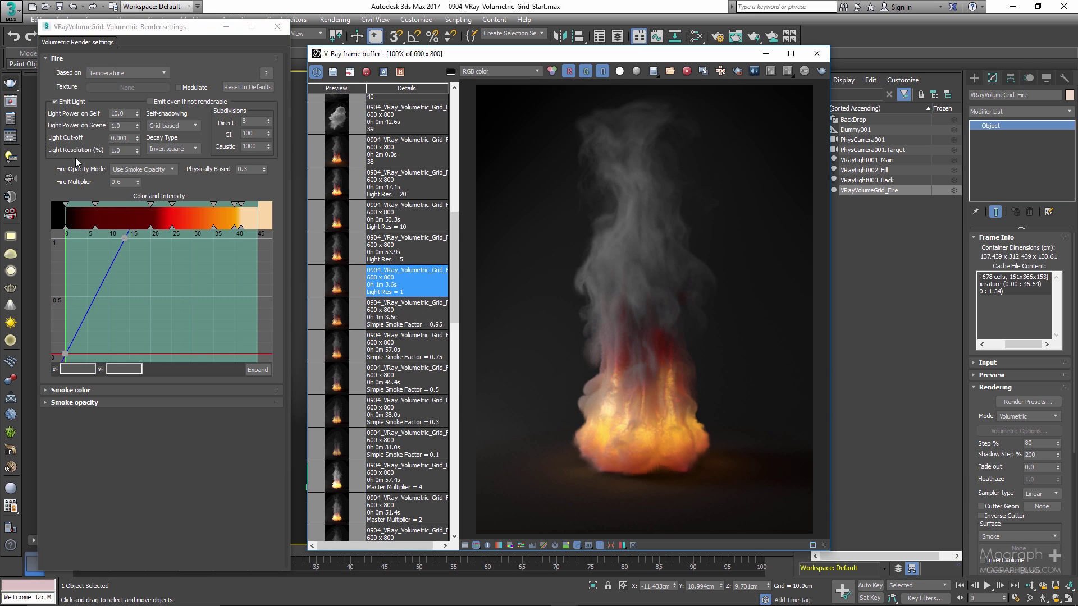
- Set the Light Resolution to 5% and load the saved render for that value
double_click(120, 150)
text(5)
key(Return)
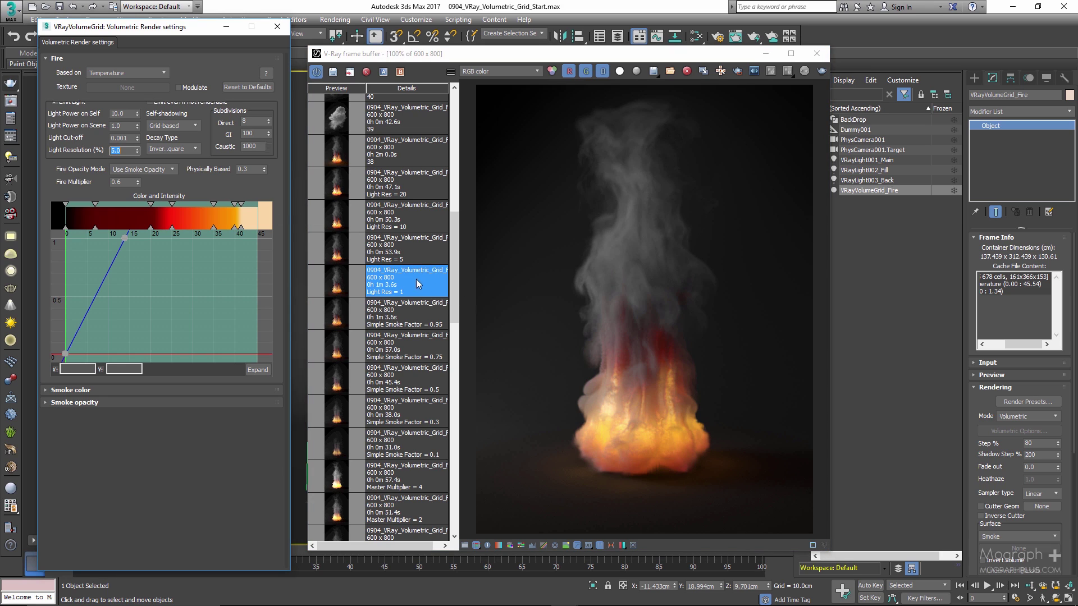
click(339, 253)
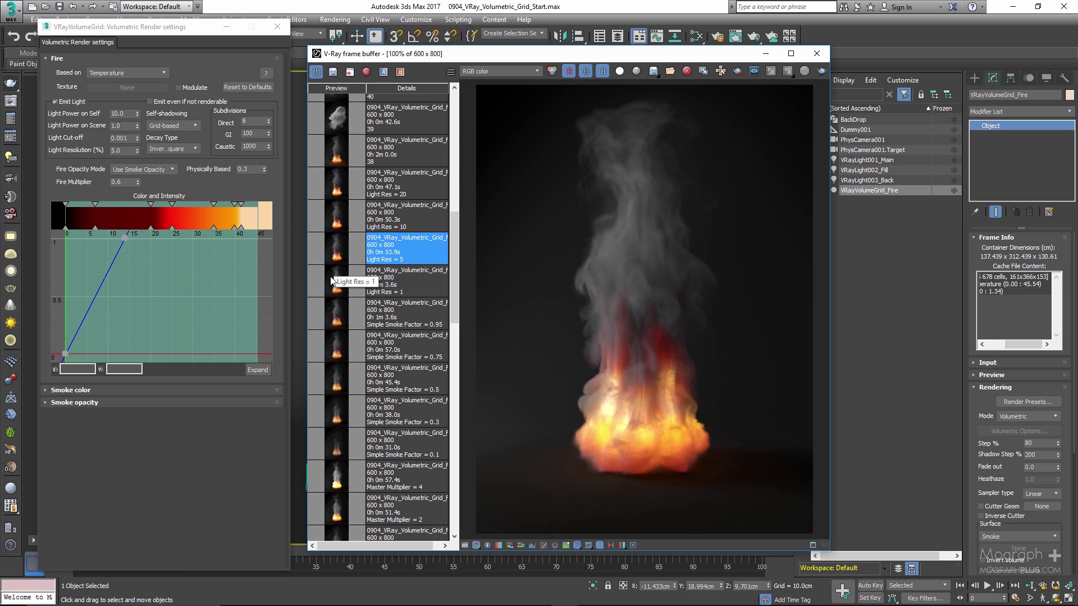
- Compare the saved Light Res = 1 and Light Res = 5 renders by alternating between them
double_click(122, 148)
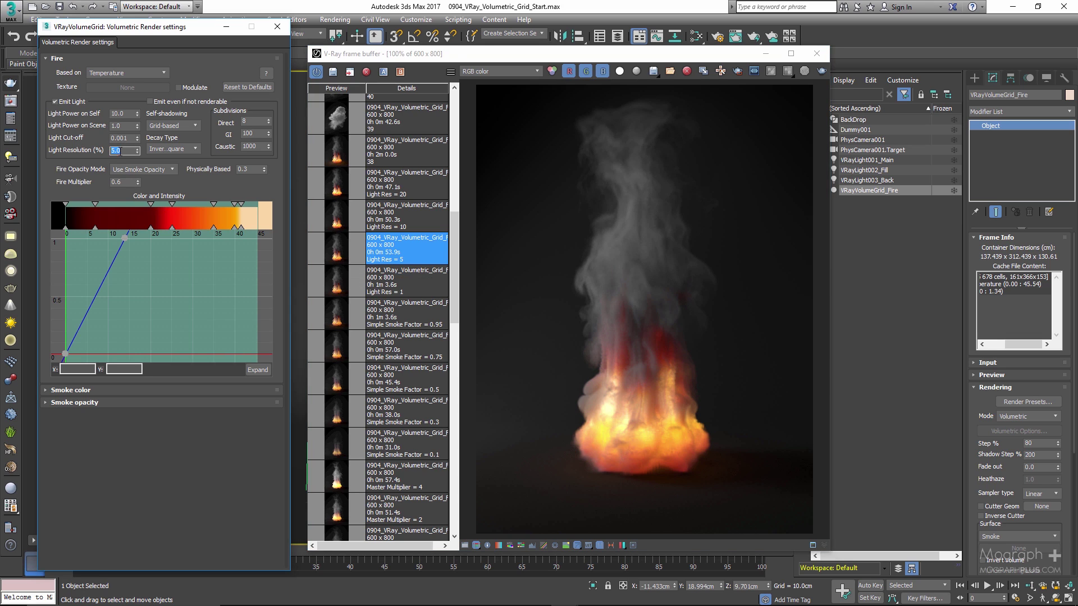
click(409, 280)
click(413, 254)
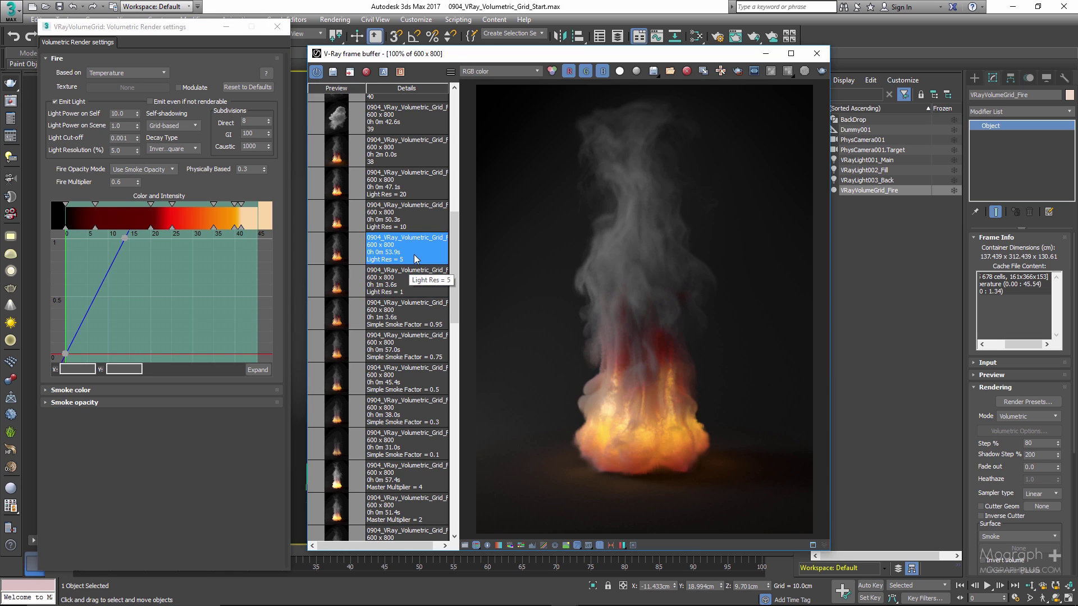
click(413, 275)
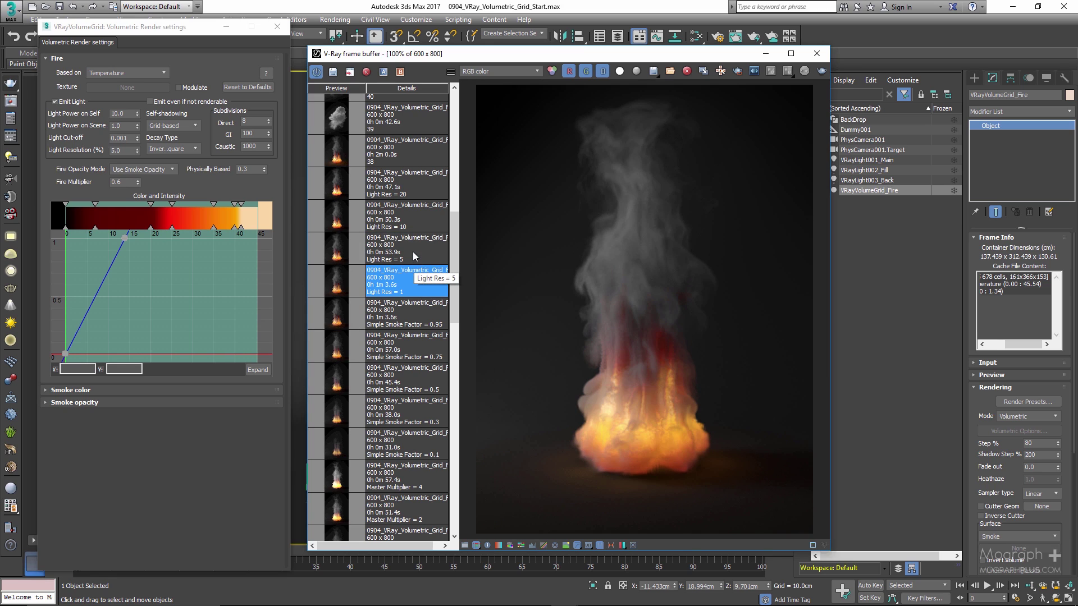
click(413, 252)
- Set the Light Resolution to 10% and load the saved render for that value
double_click(125, 151)
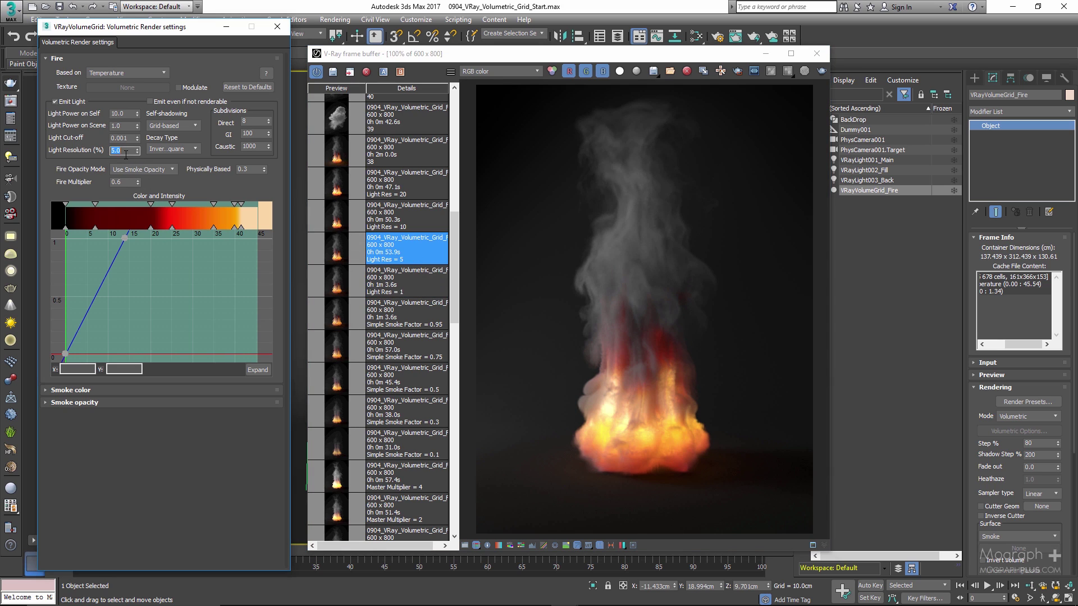
text(10)
key(Return)
click(422, 220)
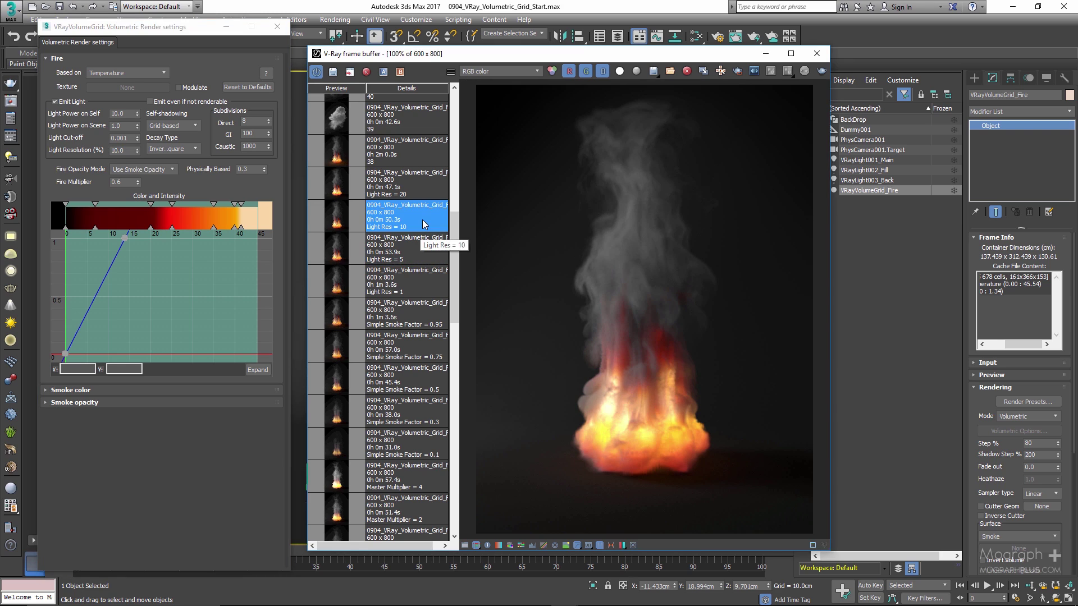
- Set the Light Resolution to 20% and load the saved render for that value
double_click(124, 150)
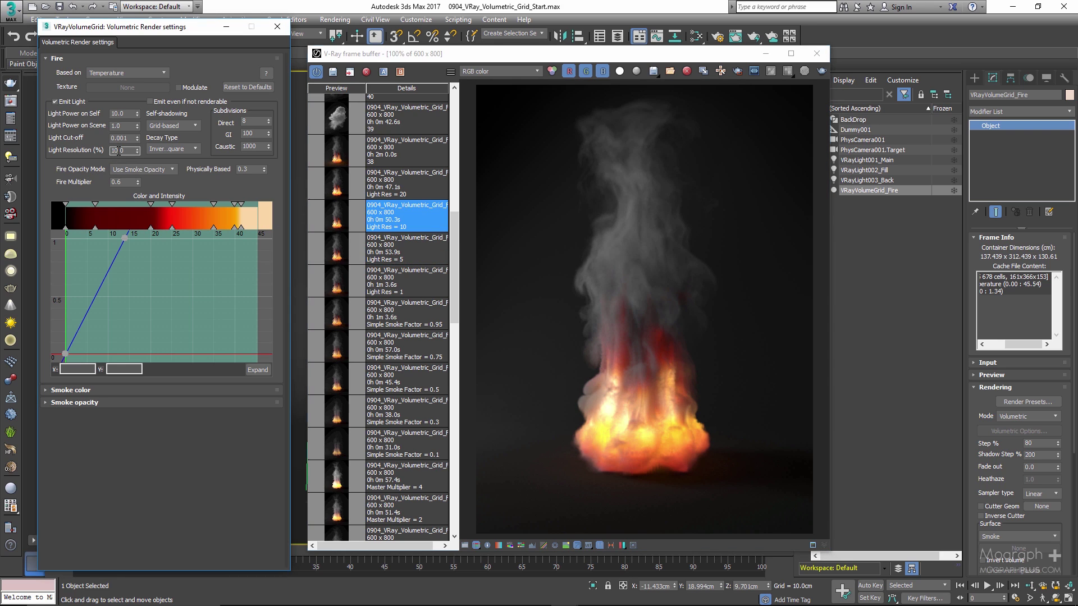
text(20)
key(Return)
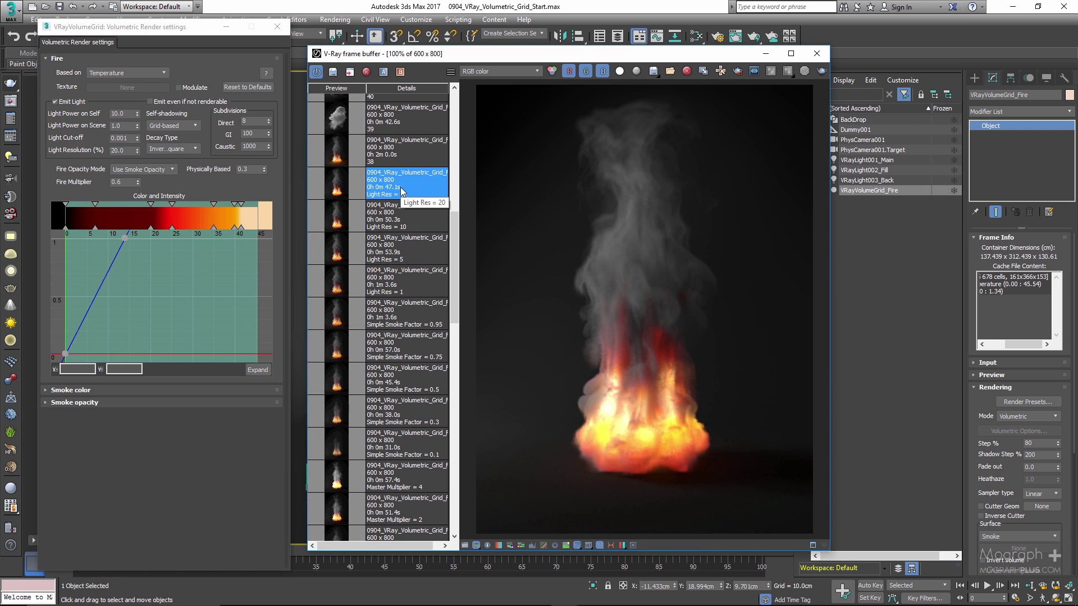
- Set the fire's Light Resolution back to 5%
double_click(126, 150)
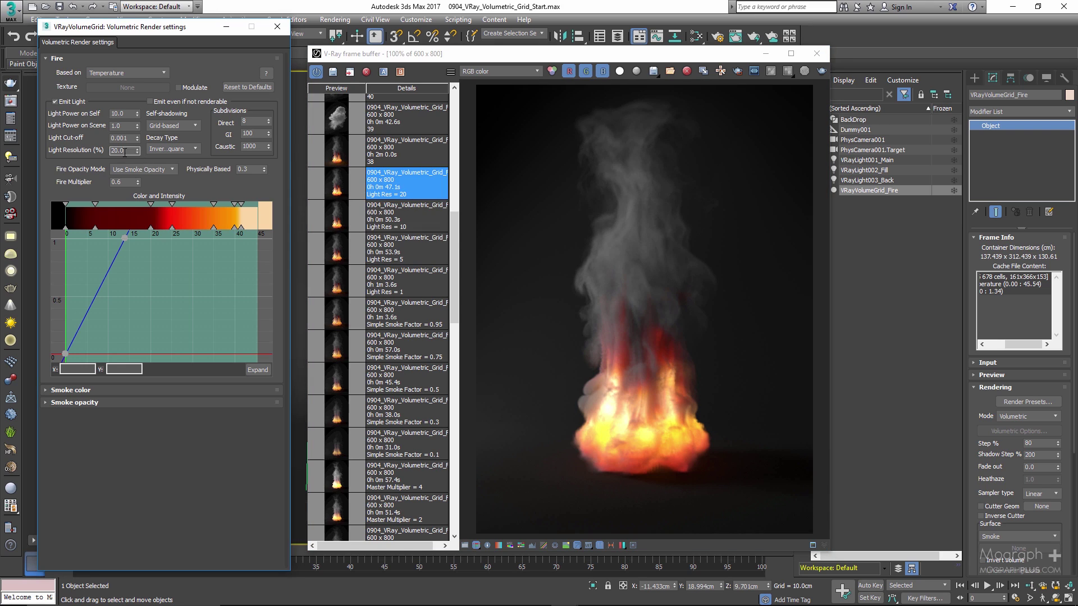
text(5)
key(Return)
- Set the Light Power on Scene to 5 and load saved render 38
double_click(123, 126)
text(5)
key(Return)
scroll(345, 268, up, 2)
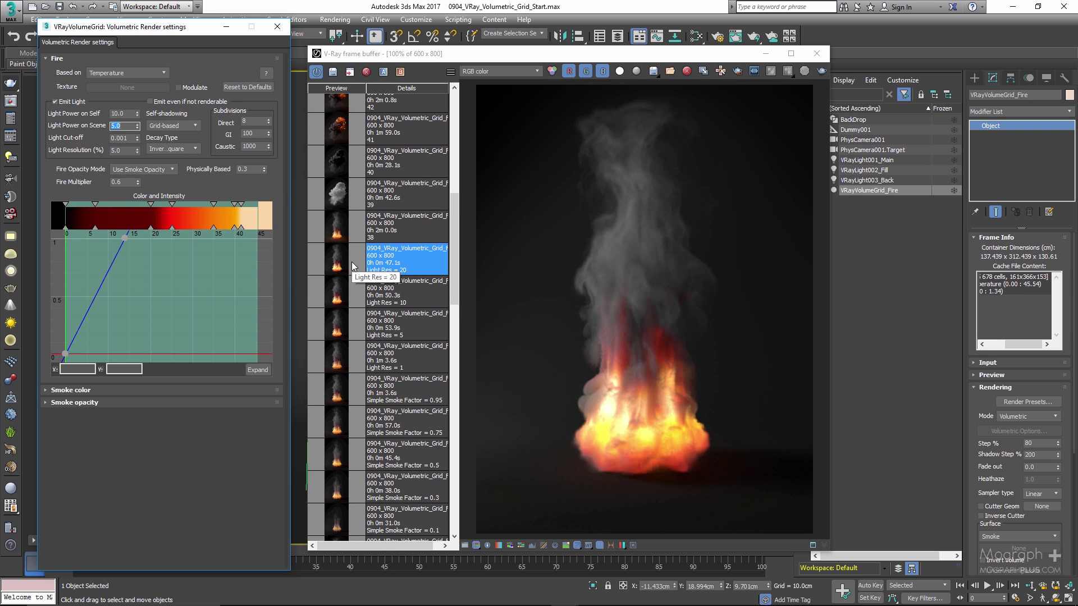
click(339, 230)
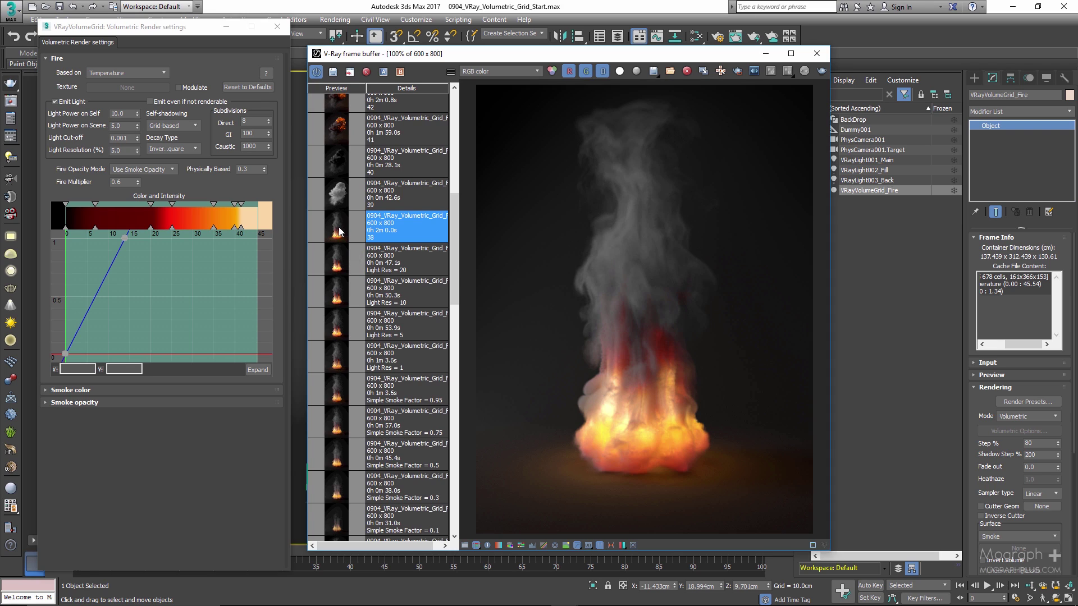
- Close the volumetric render settings and the frame buffer, and hide VRayVolumeGrid_Fire in the scene
scroll(339, 230, up, 5)
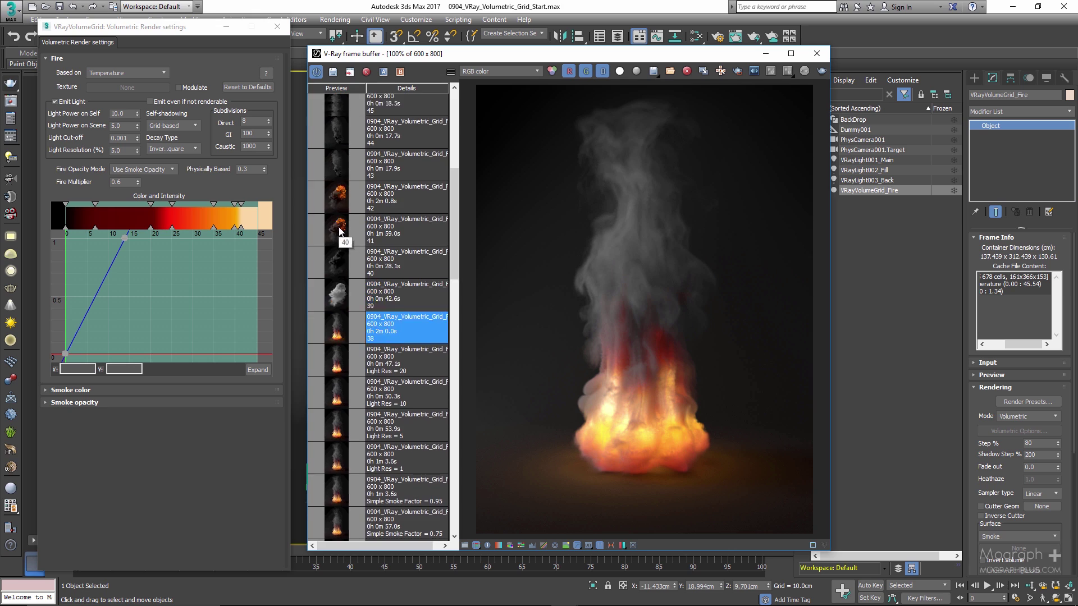
click(277, 26)
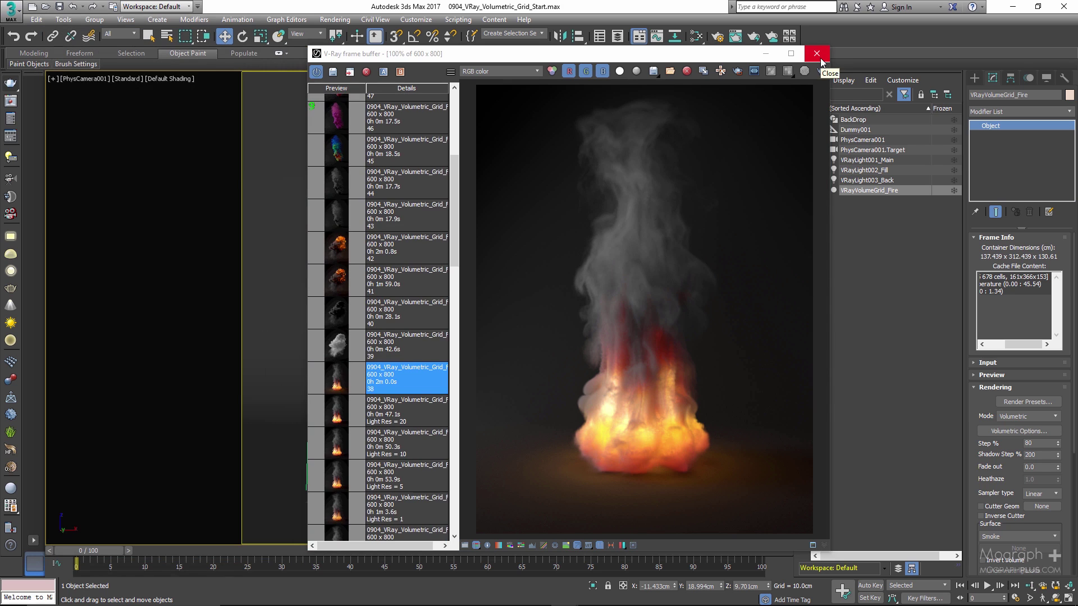
click(817, 54)
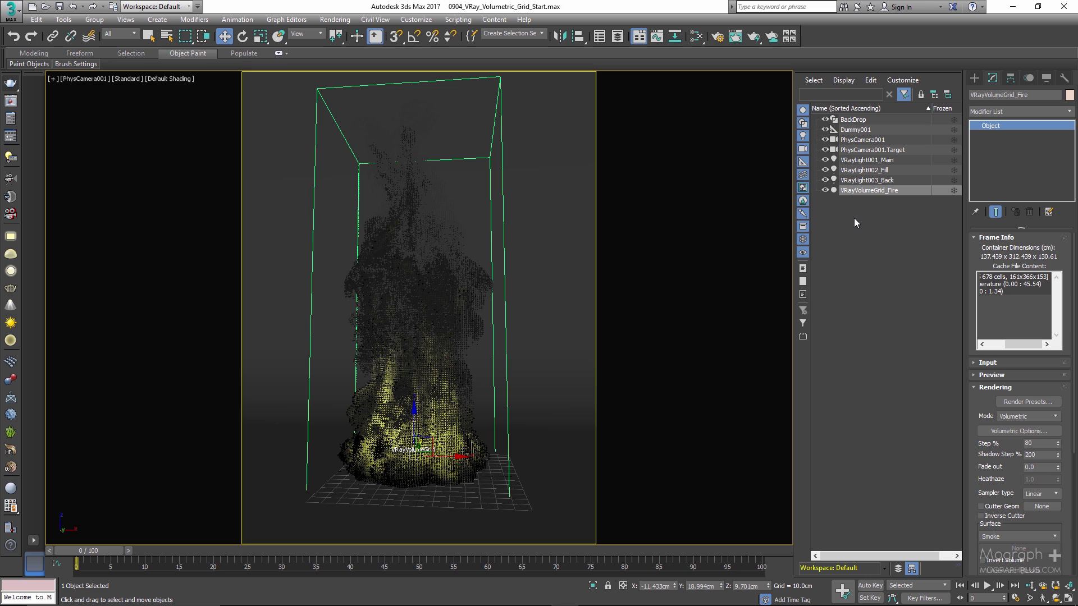
click(825, 190)
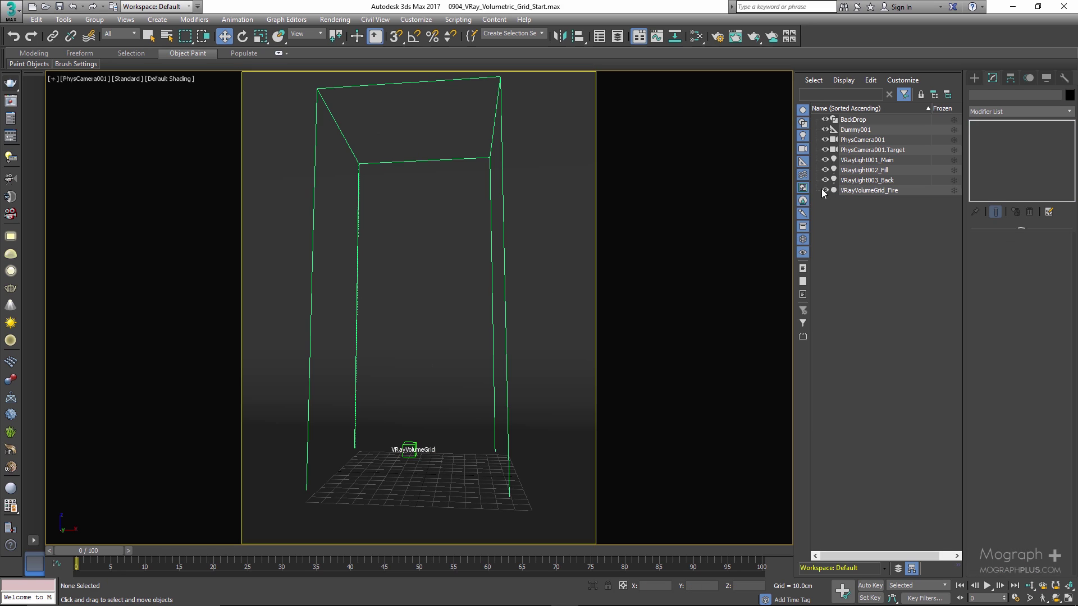
- Create a VRayVolumeGrid on the ground grid from explosion.vdb, using the Houdini Fire/Smoke render preset
click(974, 78)
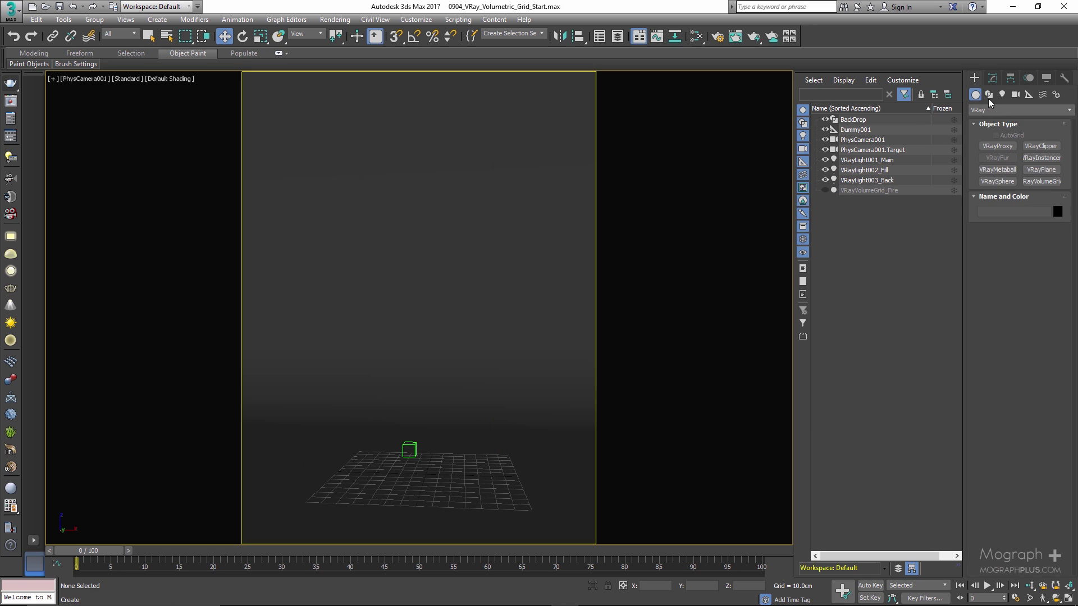
click(1051, 179)
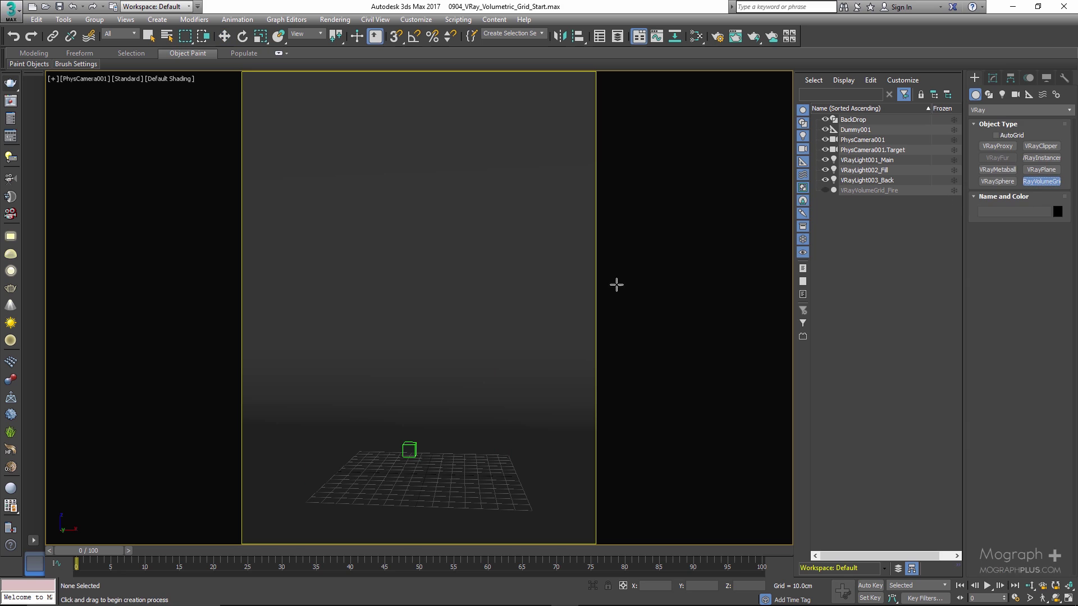
click(426, 478)
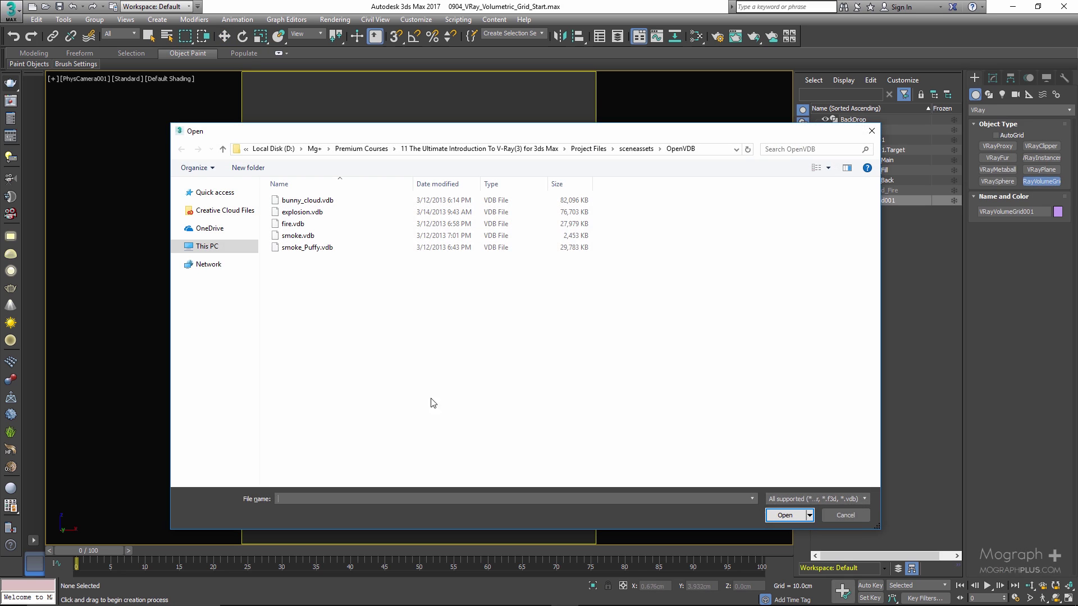
click(316, 213)
double_click(318, 215)
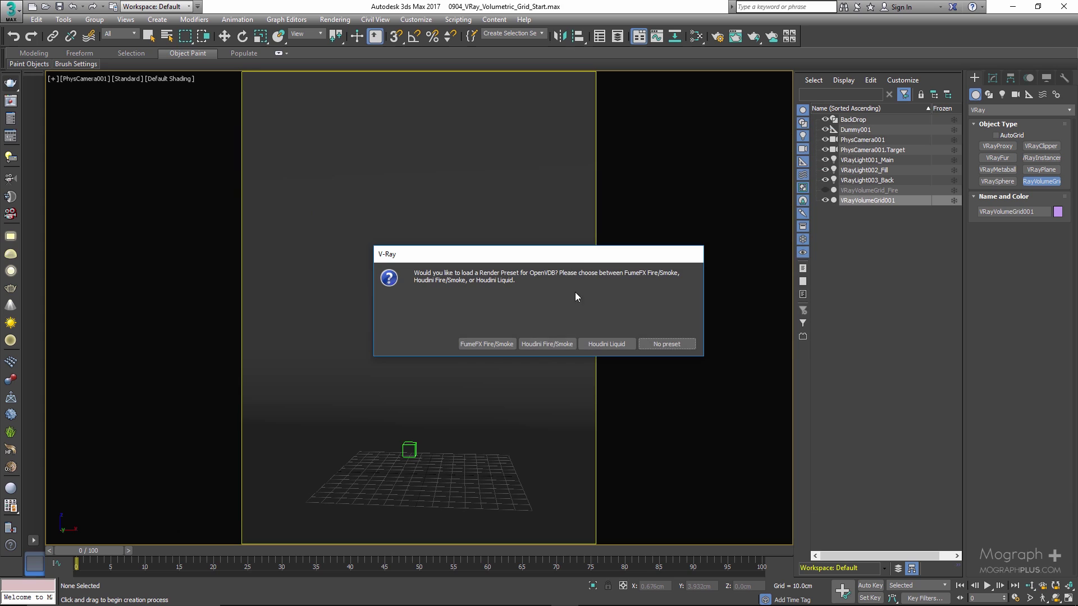
click(541, 344)
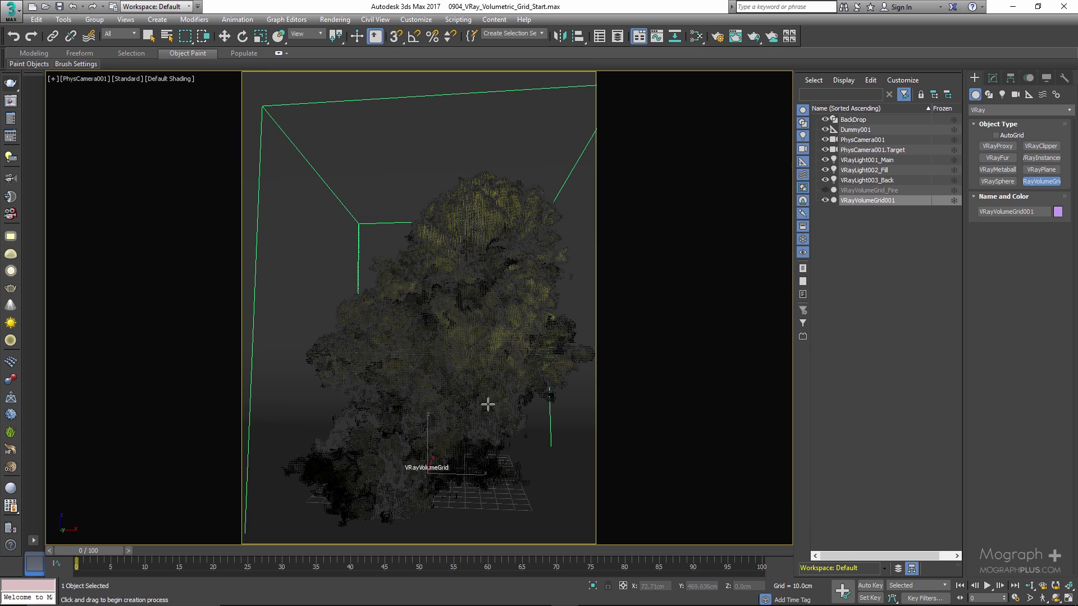
- Move the explosion volume grid in the Top view to about X -28 cm, Y 6.8 cm
key(alt+w)
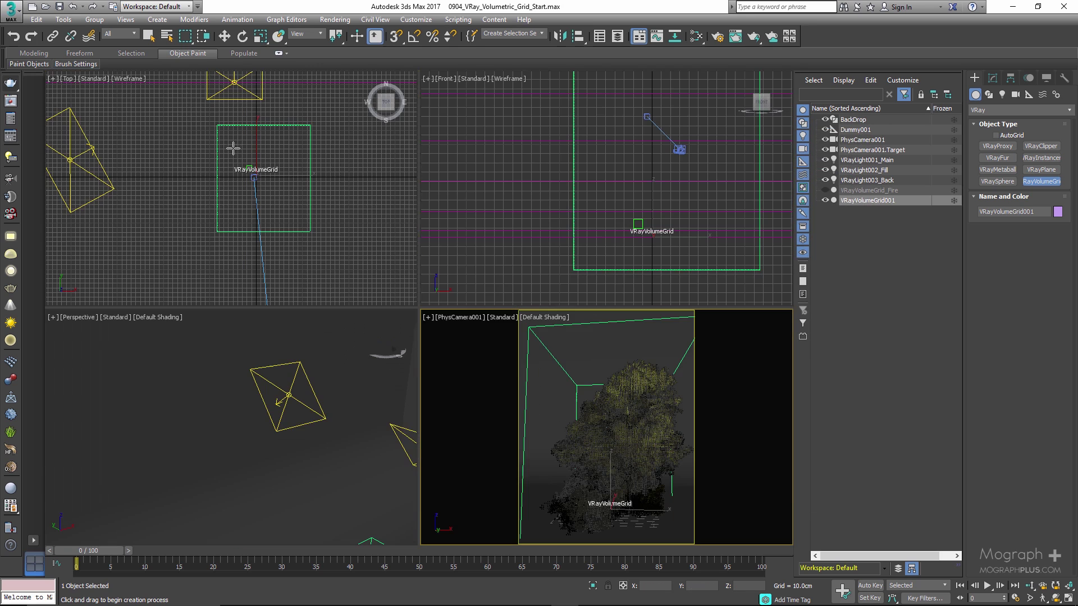
key(alt+w)
key(w)
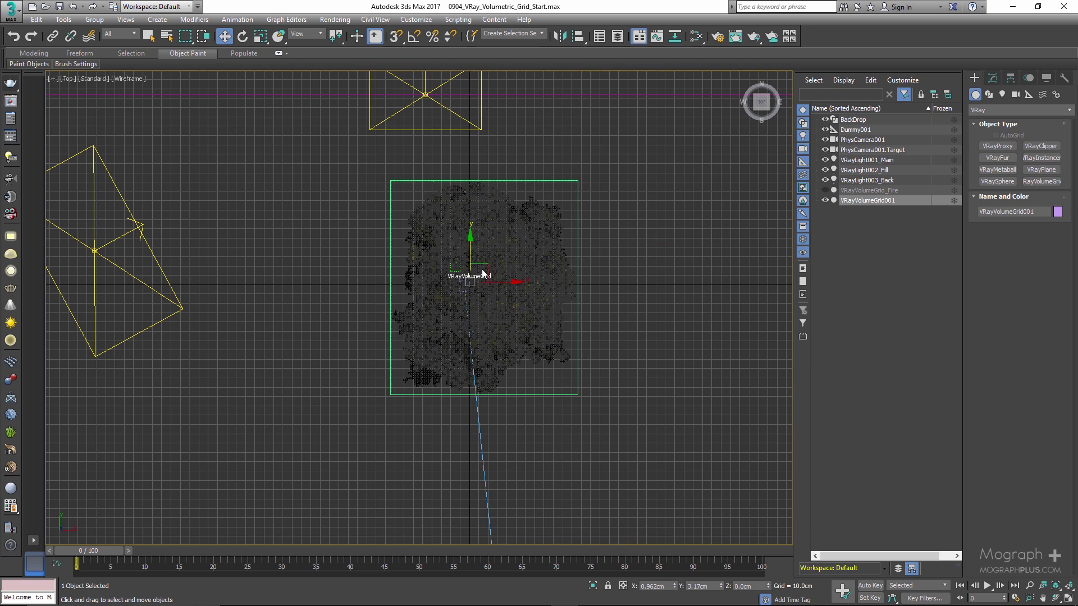
drag(485, 263, 459, 256)
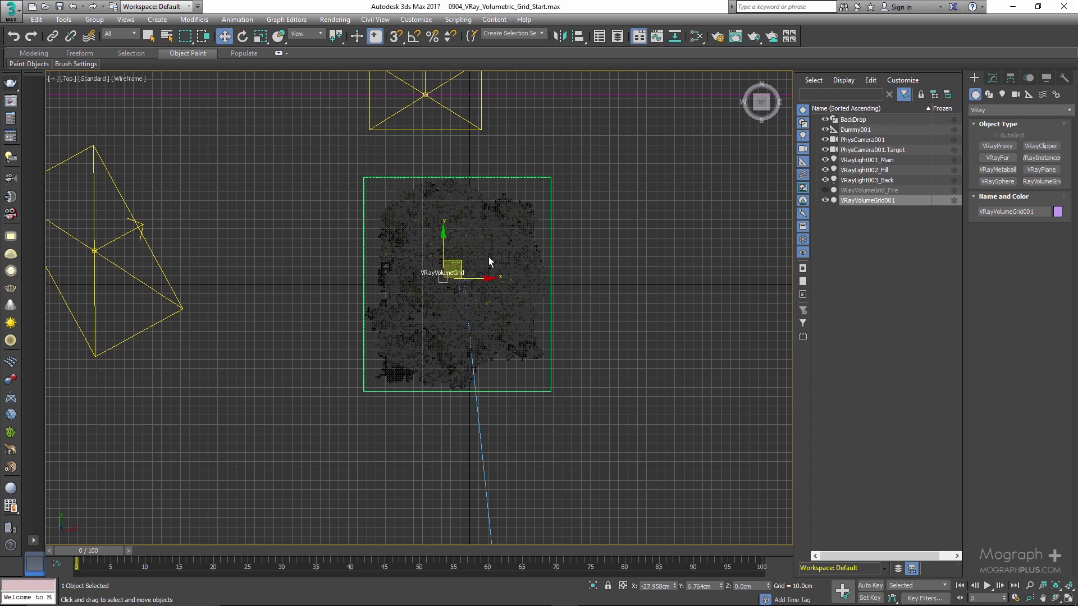
- Raise the explosion volume grid in the Front view to about Z 37.5 cm and shift it in the camera view to about X -16 cm
key(alt+w)
key(alt+w)
scroll(572, 258, down, 5)
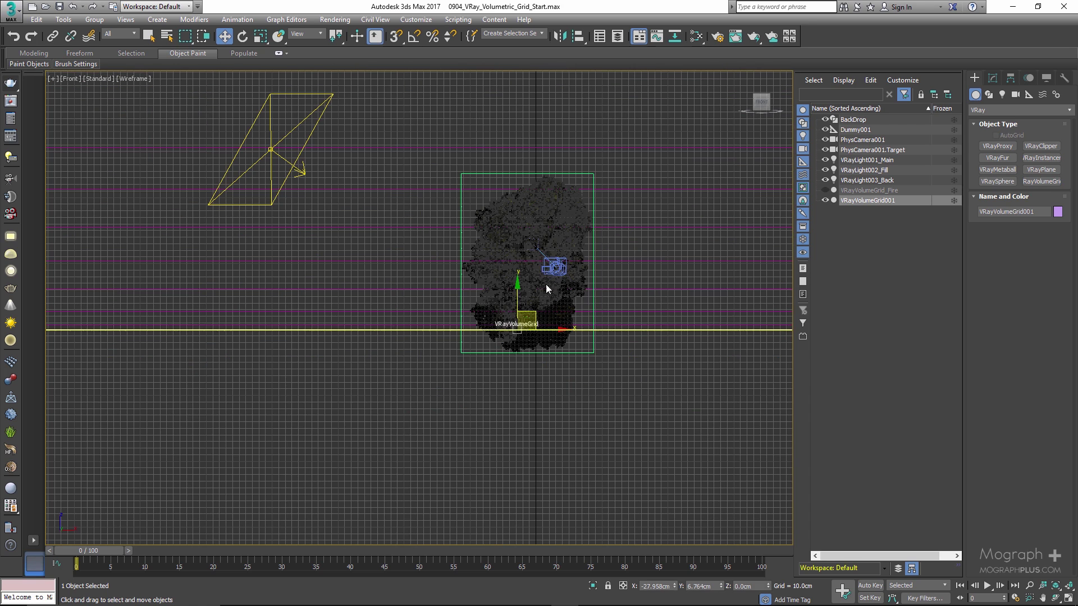
drag(518, 283, 529, 260)
right_click(531, 260)
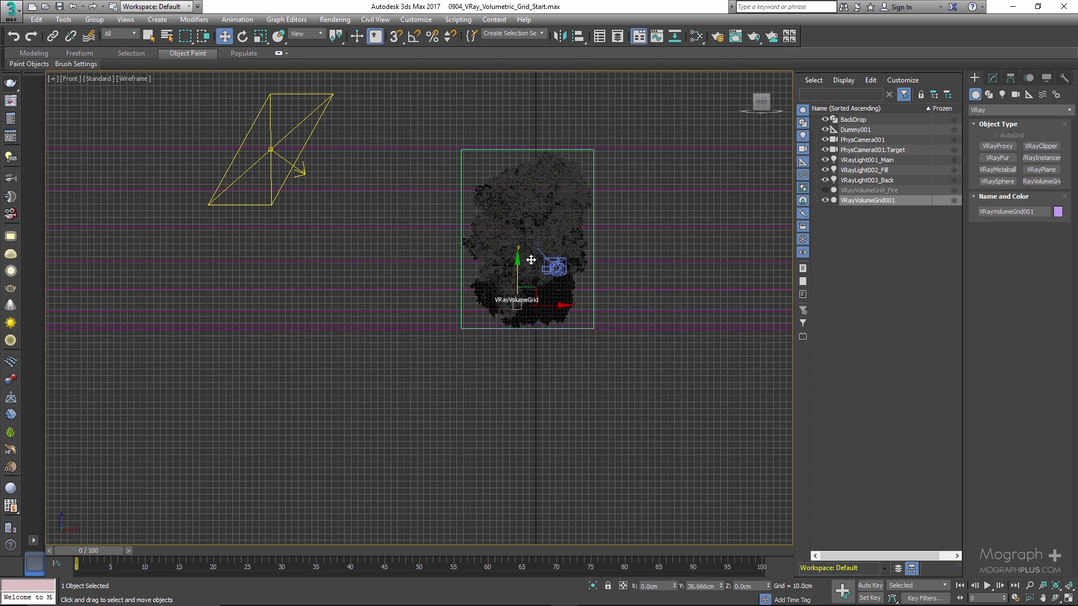
key(alt+w)
key(alt+w)
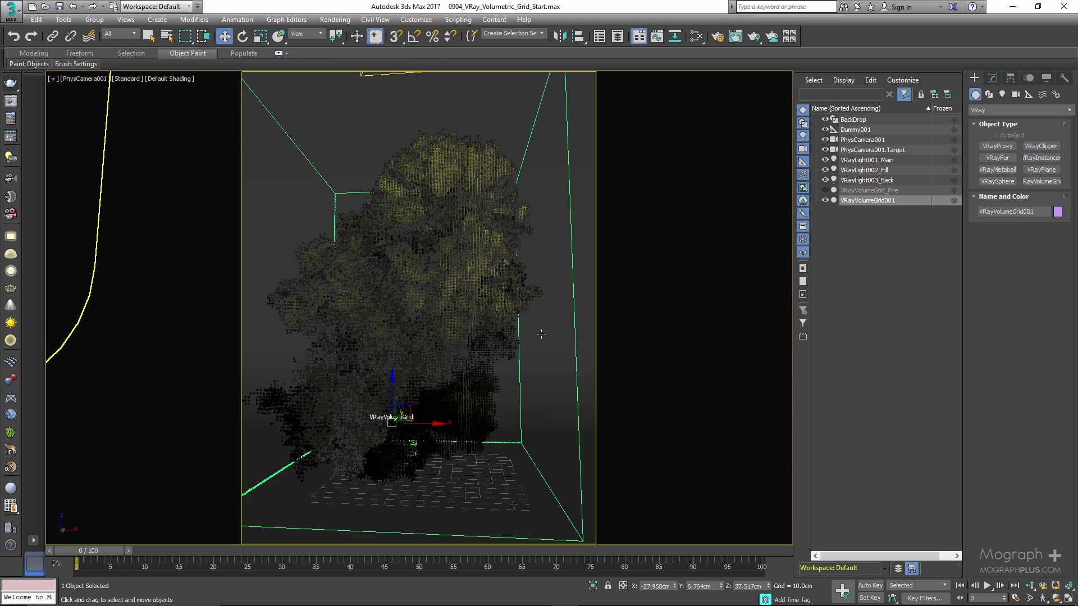
drag(434, 422, 441, 422)
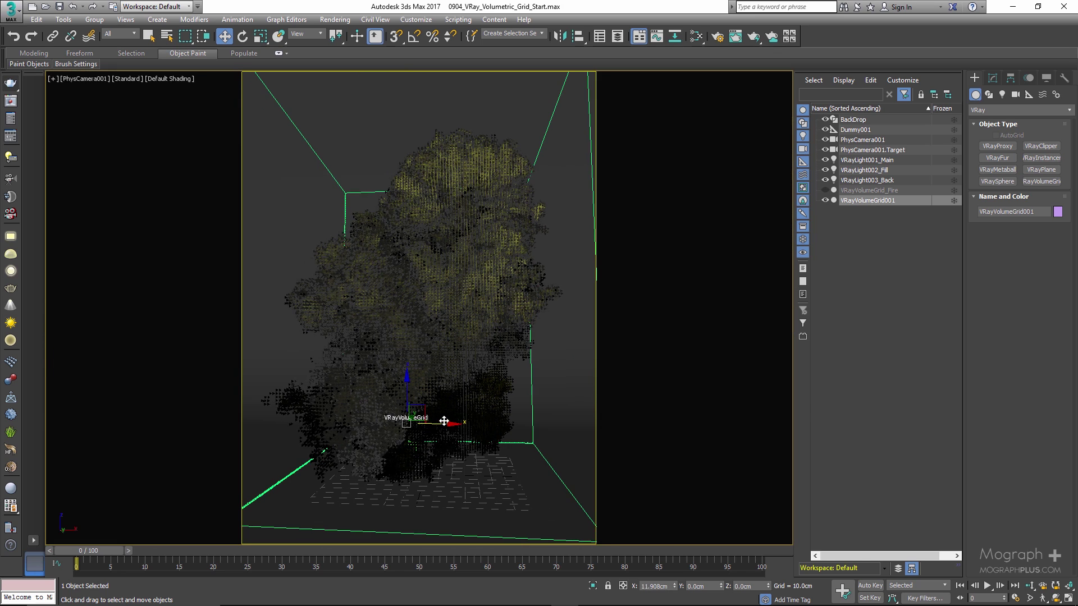
- View saved render 39 in the V-Ray frame buffer, and close the frame buffer
click(10, 101)
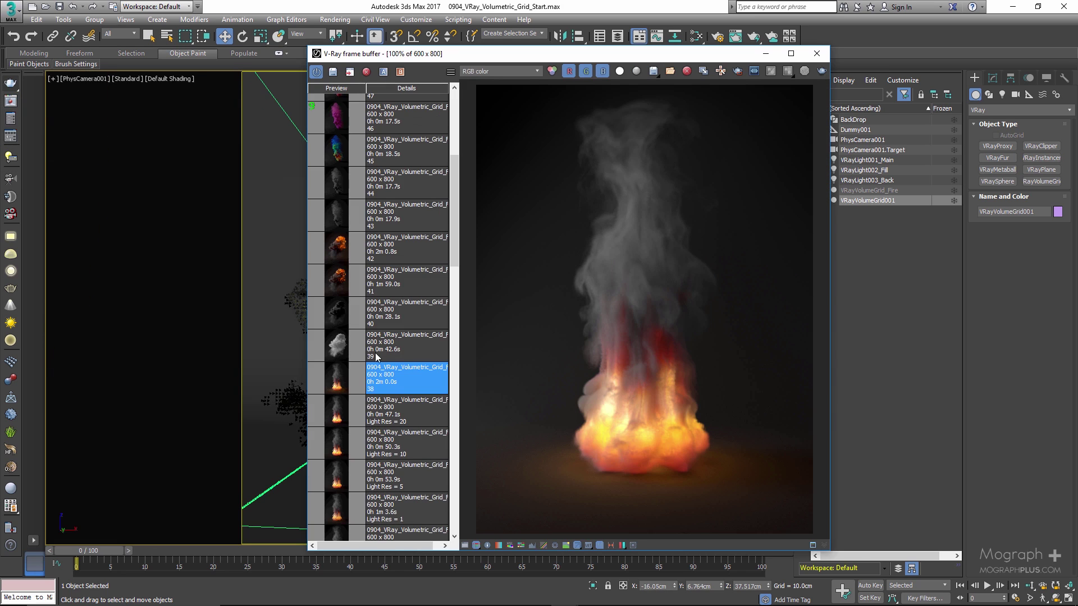
double_click(338, 349)
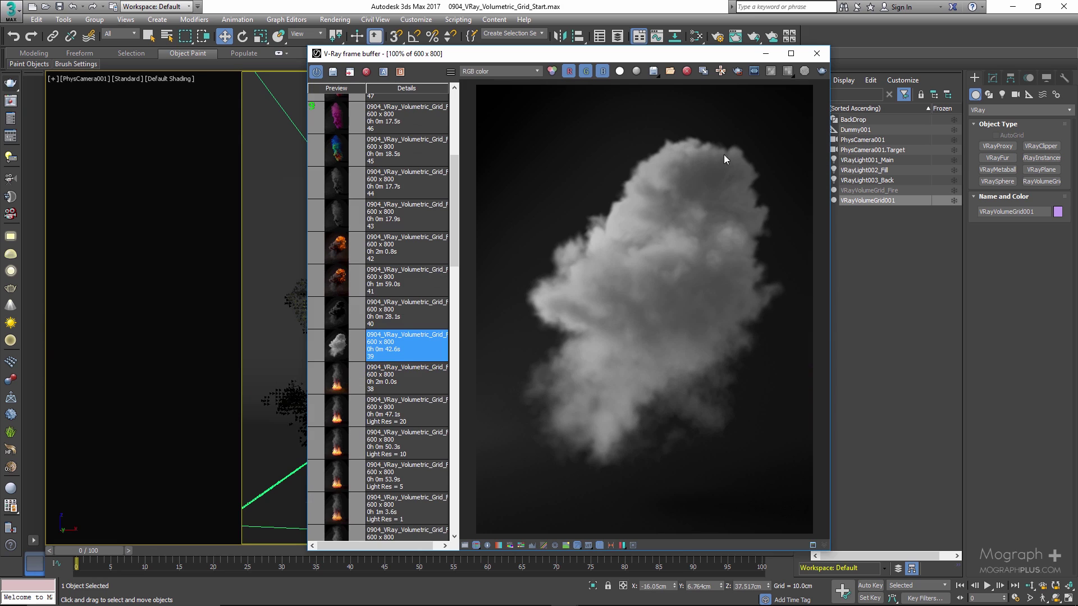
click(811, 53)
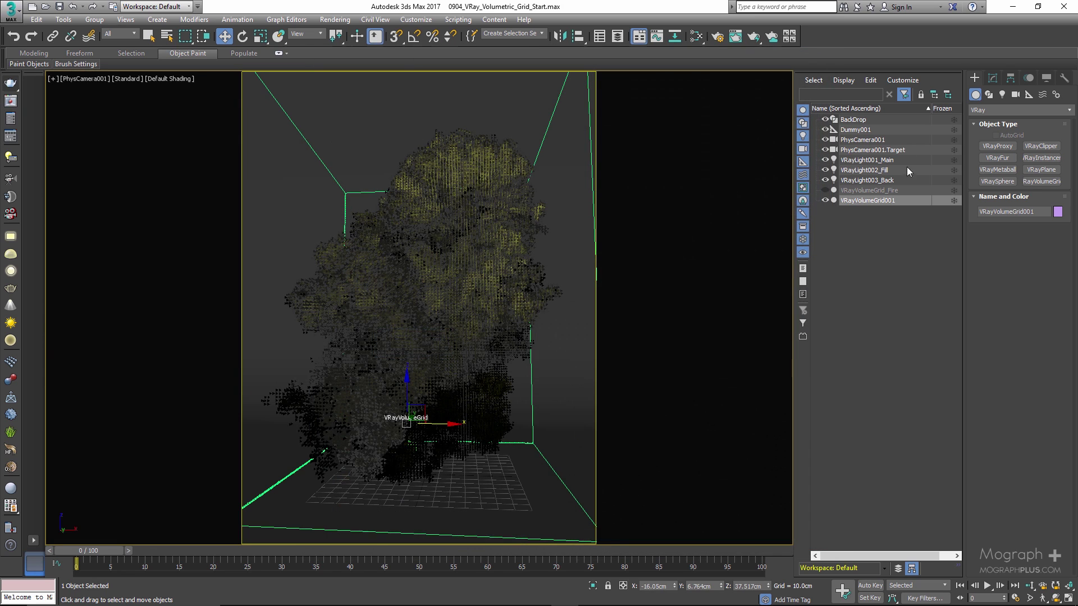
- Open the explosion grid's volumetric options and set the smoke's constant color to a gray with Value 51
click(992, 79)
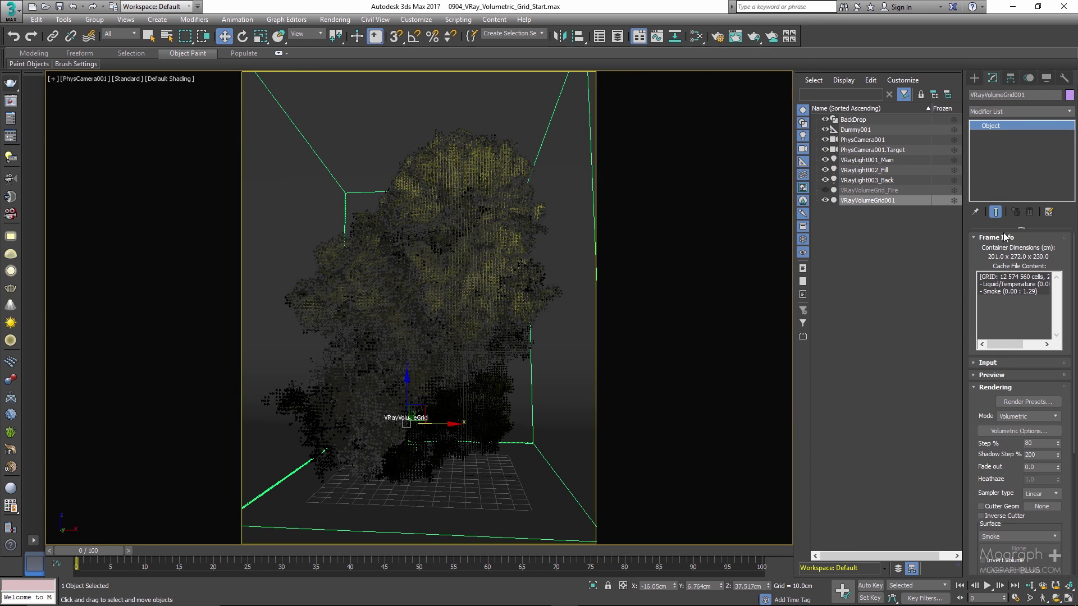
click(1025, 429)
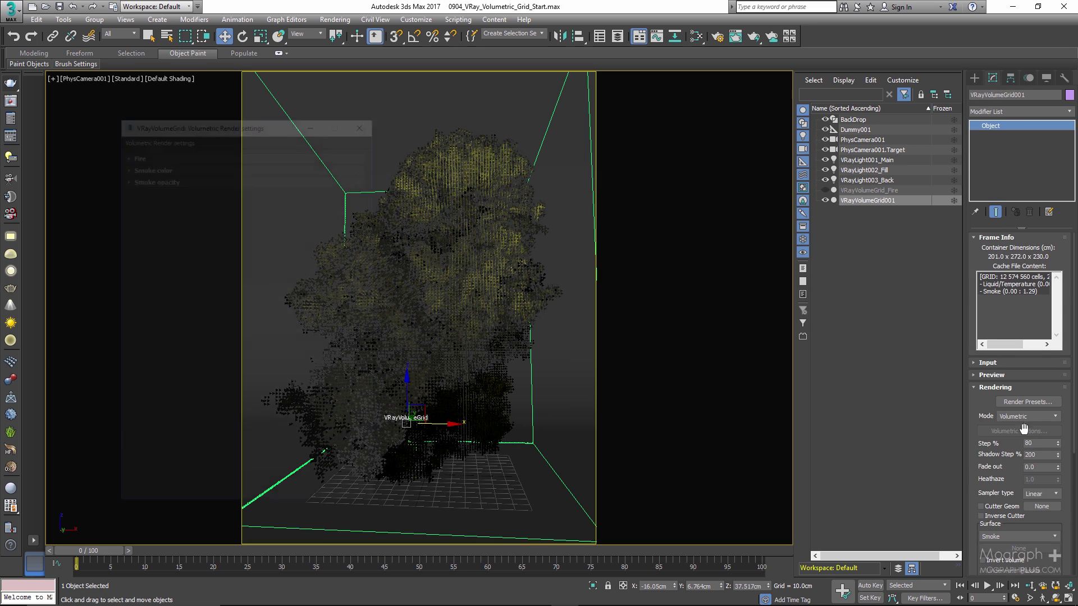
drag(171, 124, 331, 123)
click(321, 165)
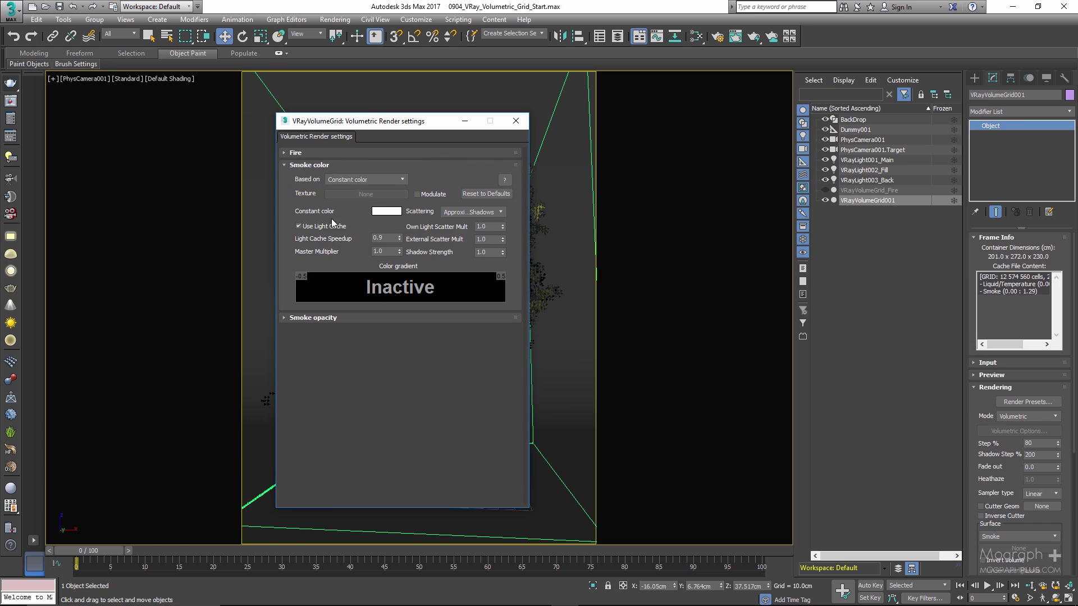
click(393, 212)
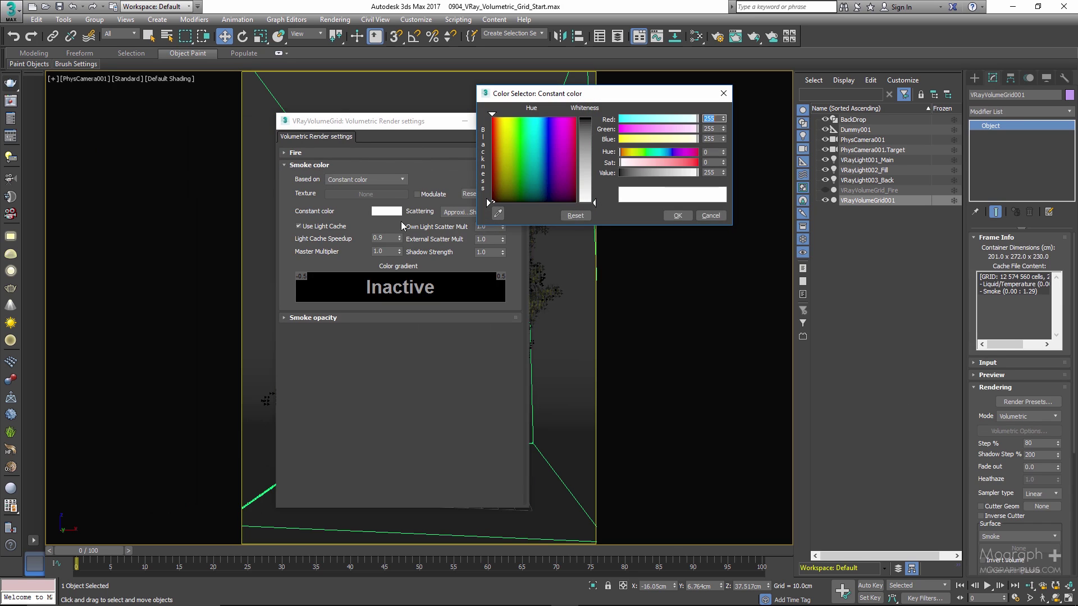
double_click(712, 172)
text(51)
click(677, 215)
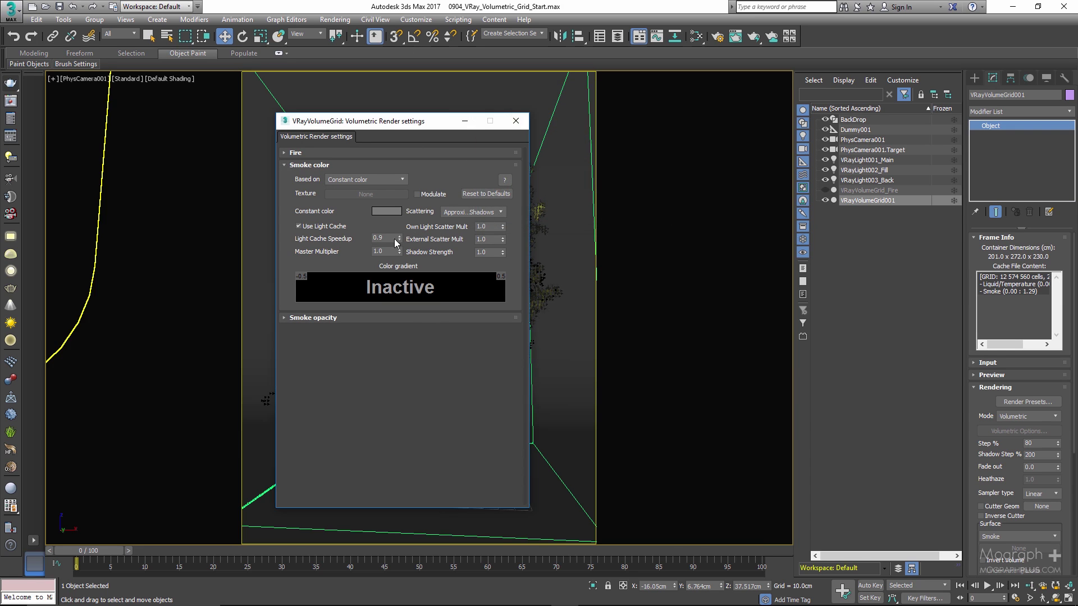
- Set the Simple Smoke Factor for the smoke opacity to 0.75
click(315, 166)
click(313, 178)
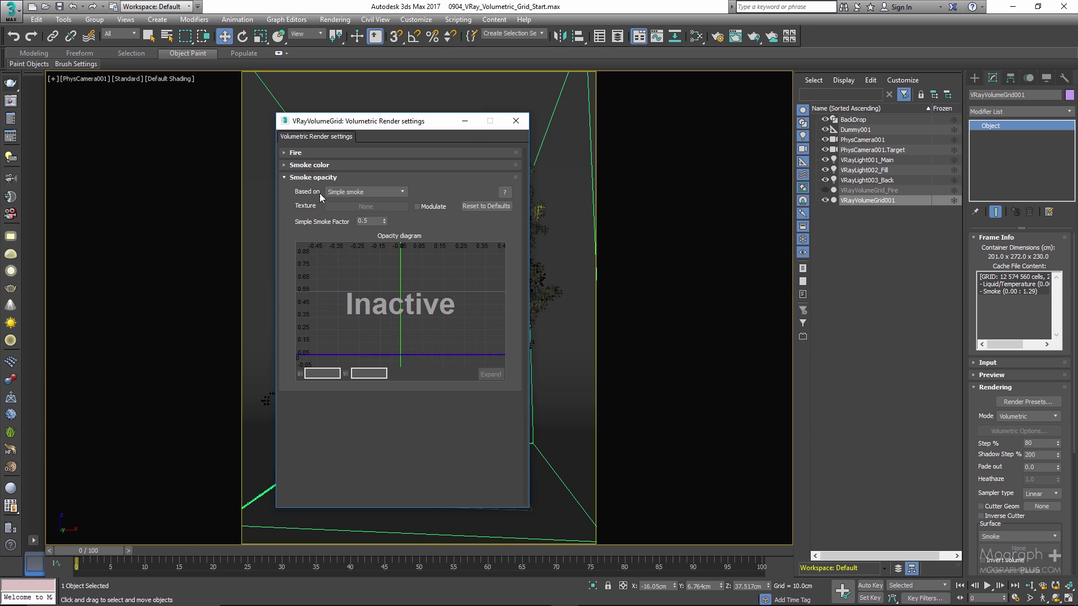
click(374, 223)
text(0.75)
key(Return)
- View saved render 40 in the V-Ray frame buffer, and close the frame buffer
key(shift+q)
double_click(381, 316)
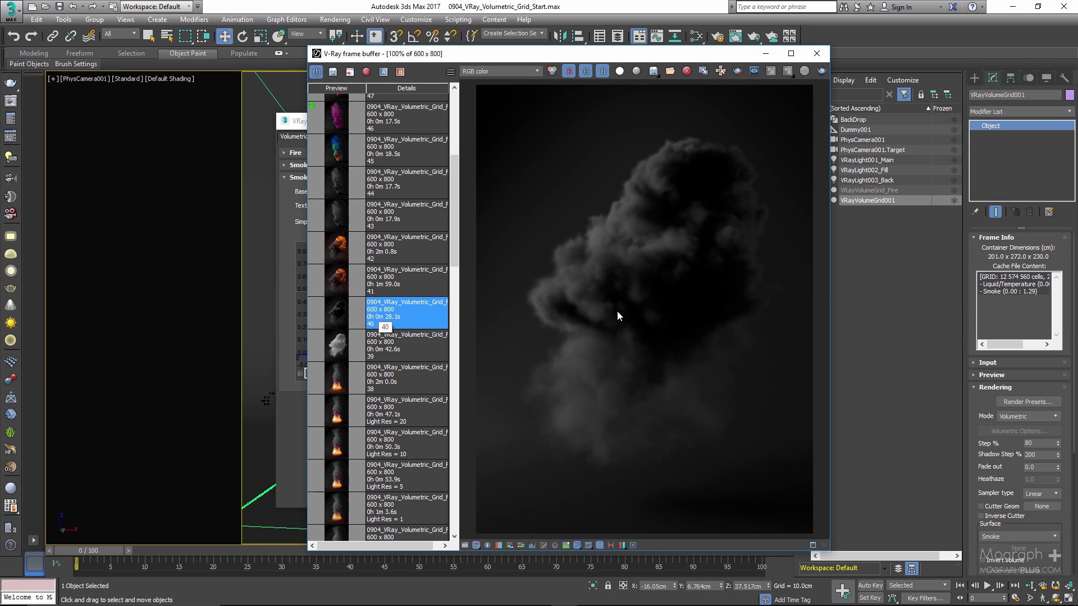
click(816, 54)
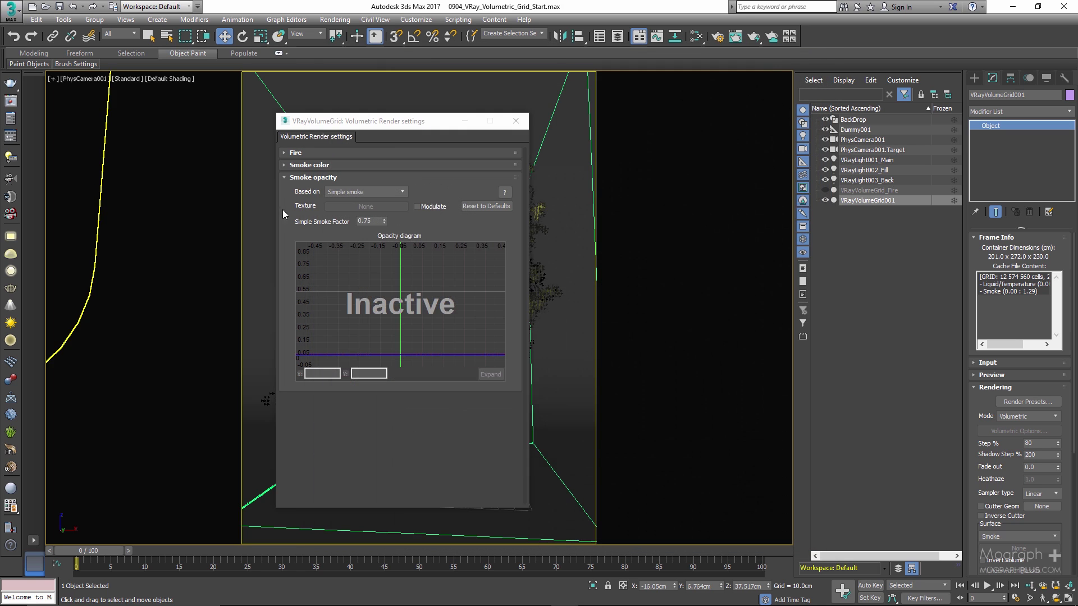
- Reopen the frame buffer and arrange it side by side with the volumetric render settings window
drag(331, 121, 138, 122)
click(5, 104)
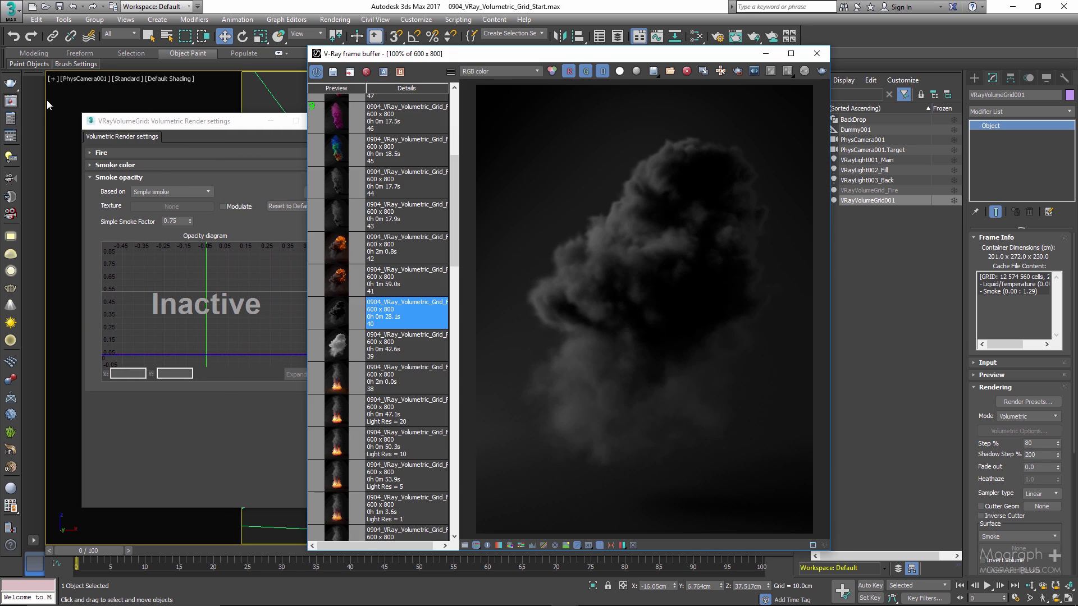
drag(501, 59, 566, 49)
- Collapse the smoke opacity settings and set the Fire Opacity Mode to Use Smoke Opacity
click(128, 177)
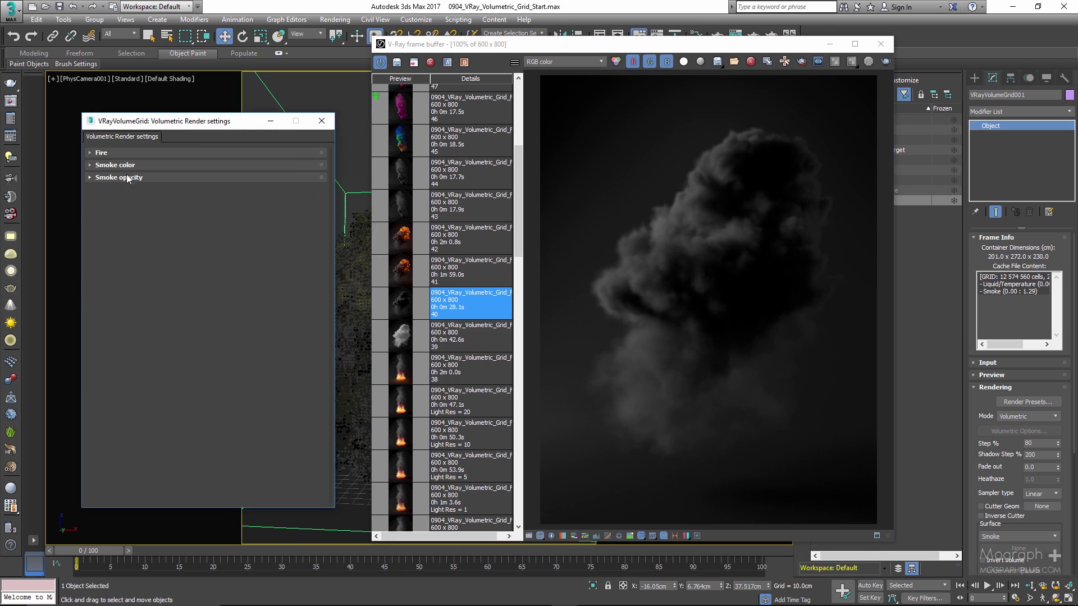
click(123, 152)
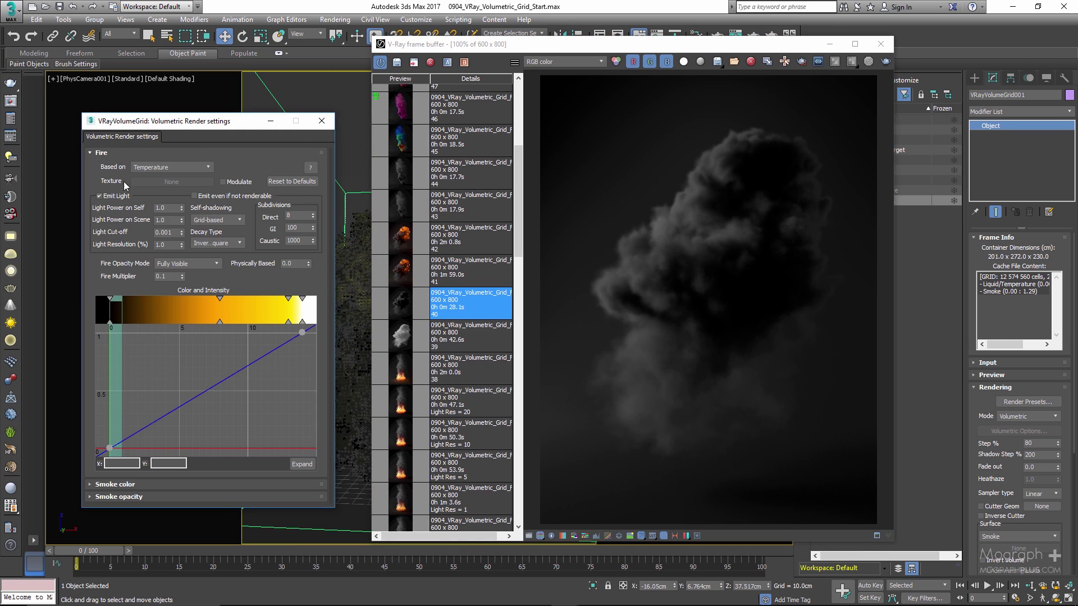
click(210, 262)
click(197, 273)
- Expand the fire Color and Intensity diagram into its own window and widen it around the highlighted temperature range
click(302, 463)
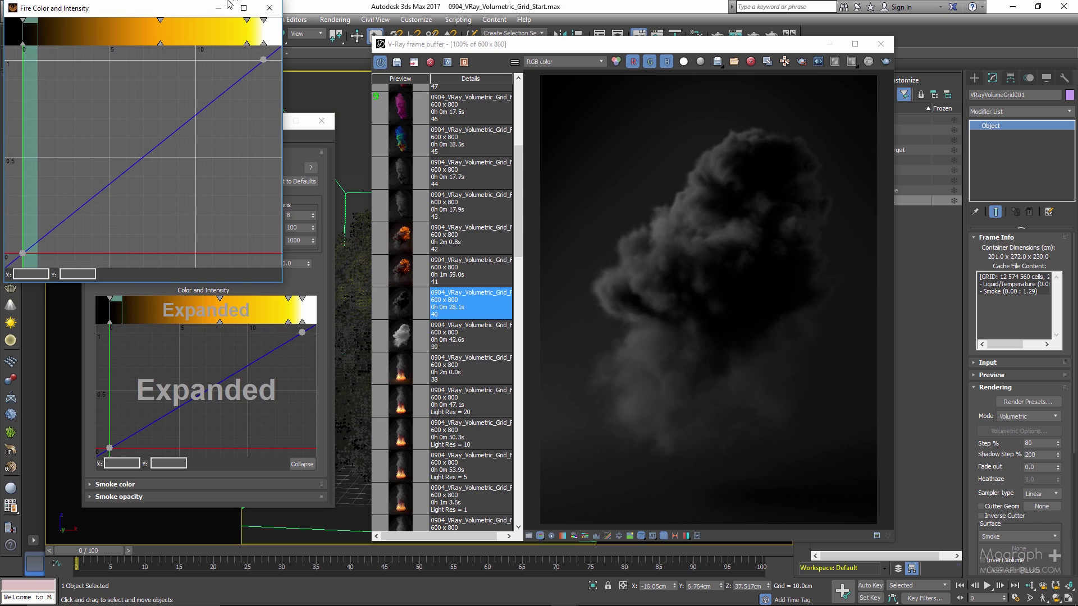
drag(180, 13, 406, 82)
right_click(250, 187)
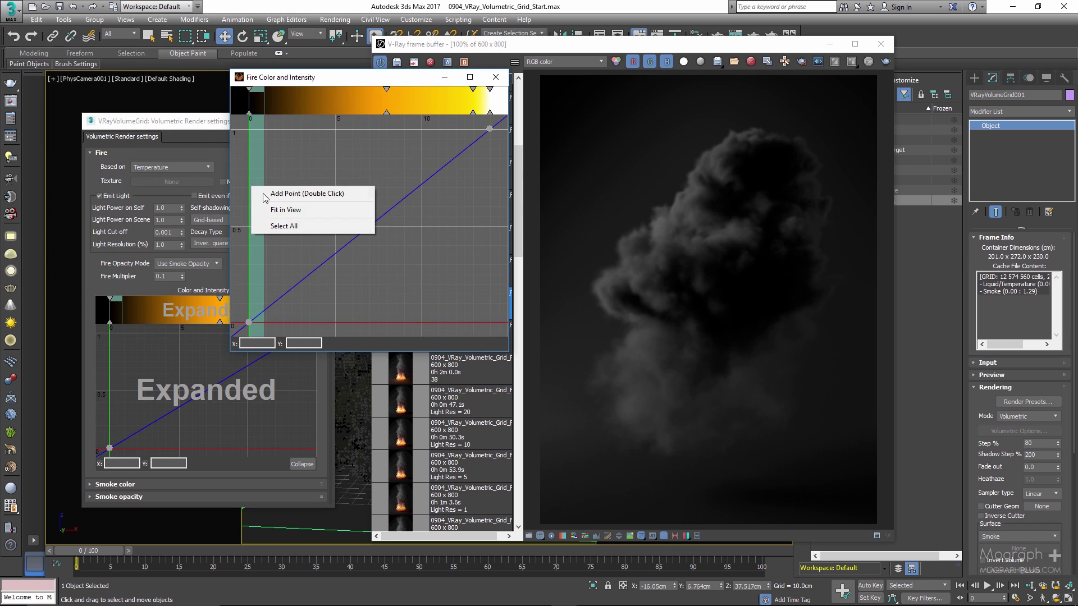
click(285, 209)
scroll(258, 100, up, 2)
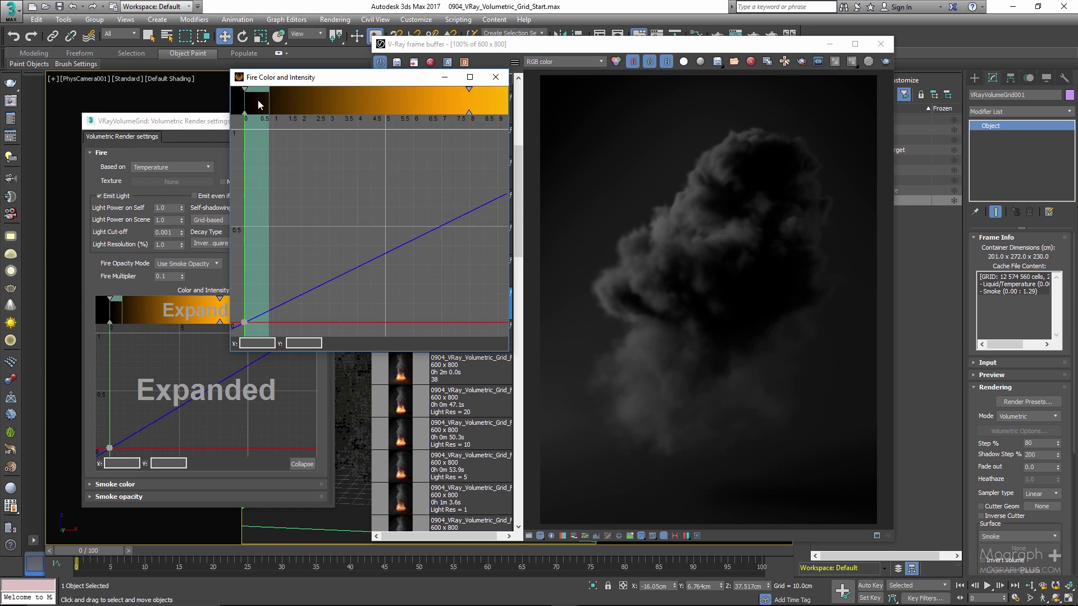
scroll(258, 100, up, 4)
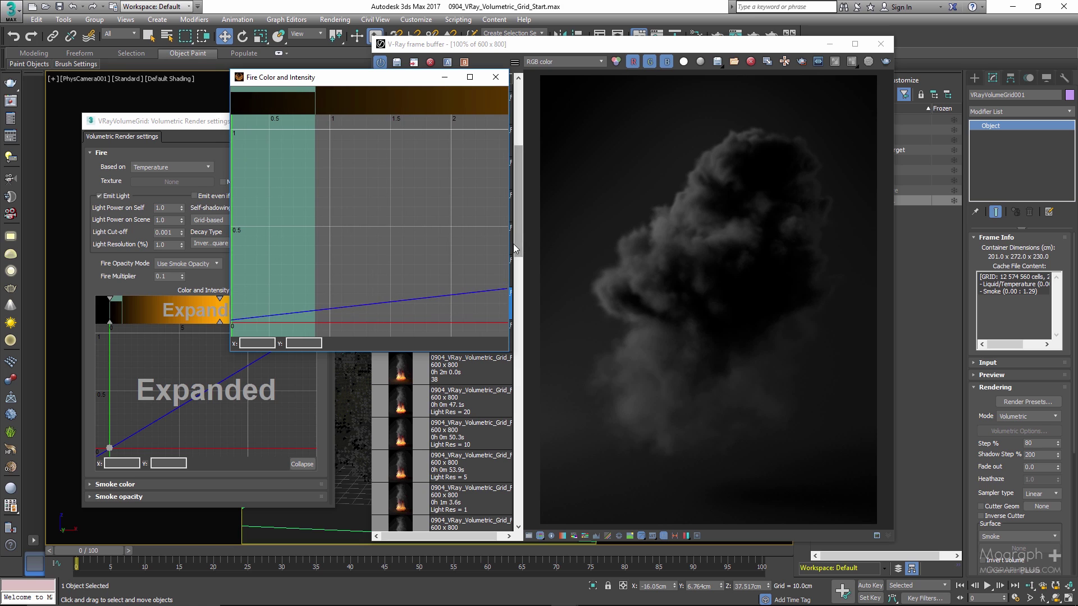
drag(509, 245, 874, 243)
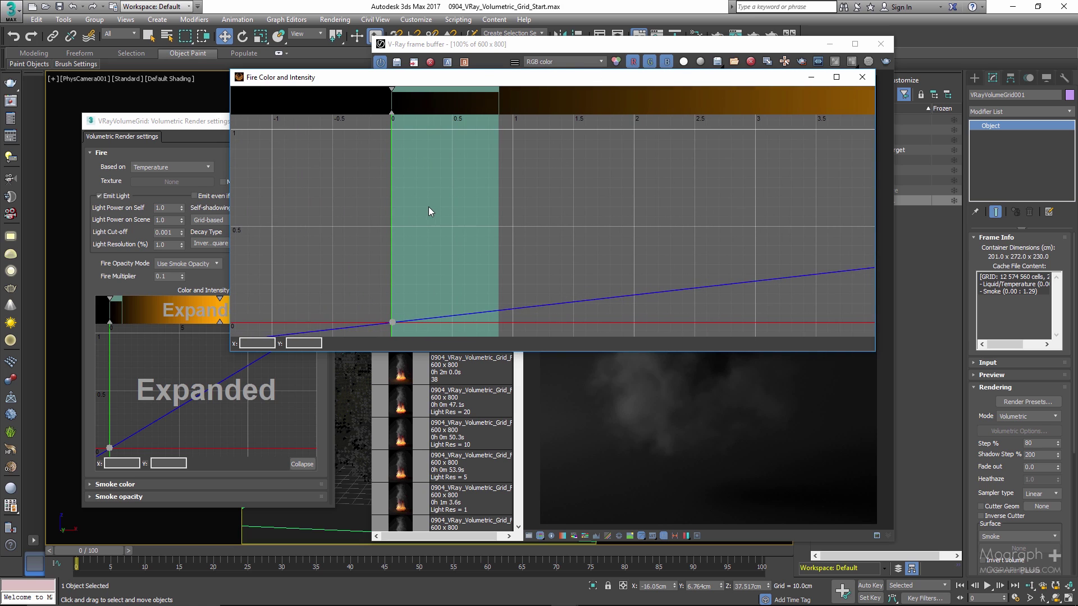
scroll(430, 211, down, 2)
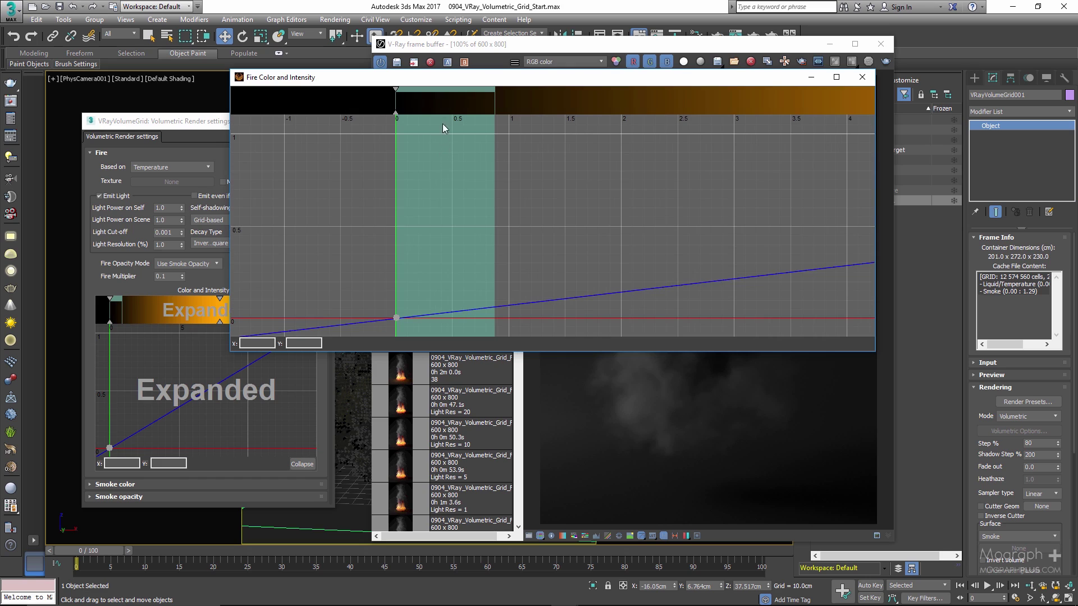
scroll(443, 128, up, 2)
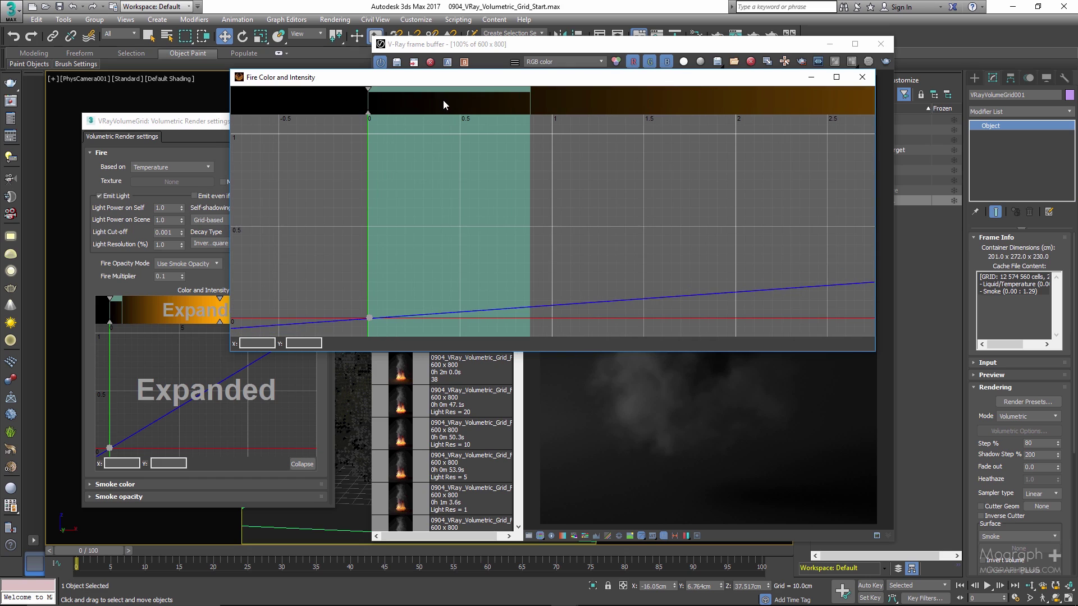
- Add a linear point to the fire intensity curve at the end of the temperature range, about X 0.88, with Y set to 1
click(530, 306)
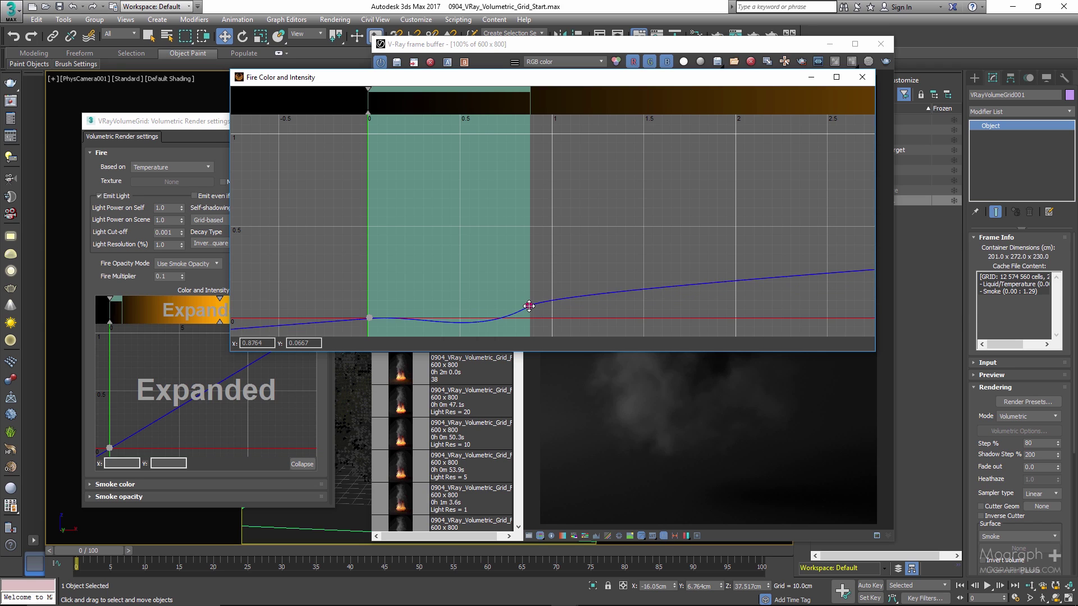
drag(529, 306, 529, 140)
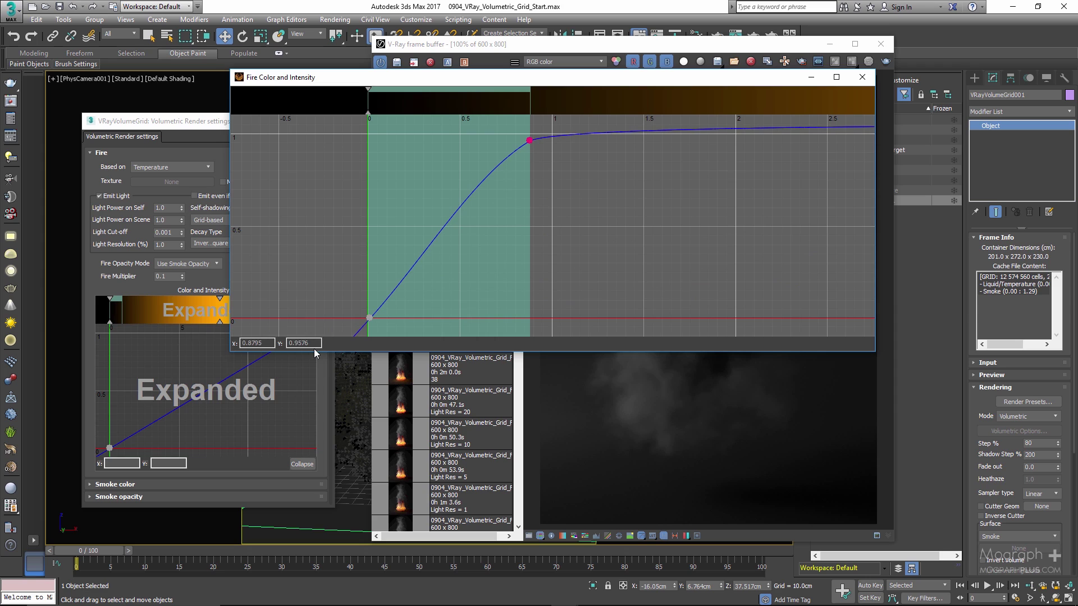
double_click(303, 343)
text(1)
key(Return)
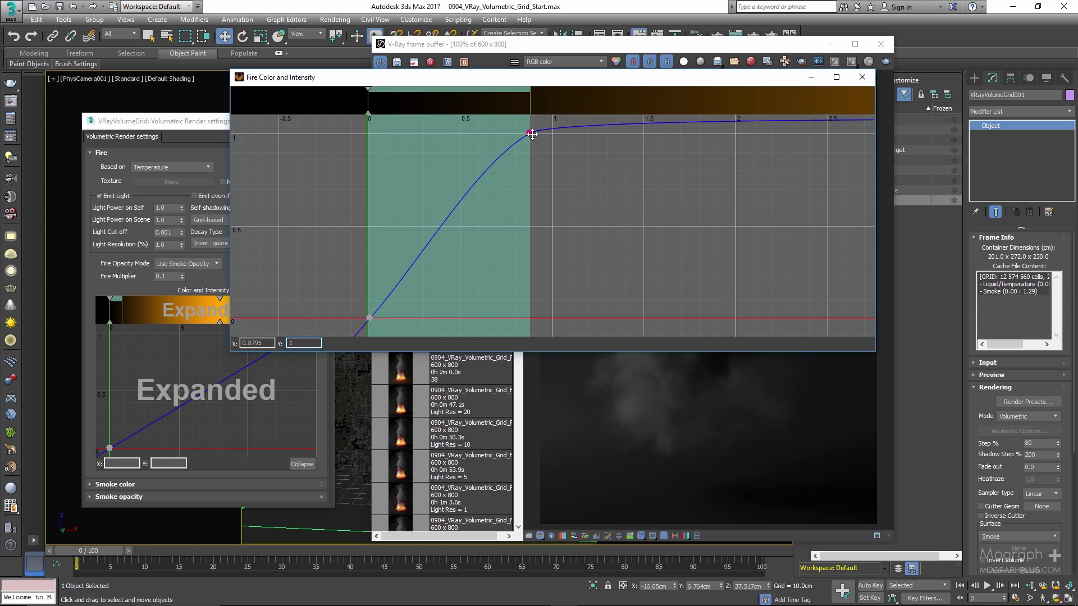
right_click(530, 134)
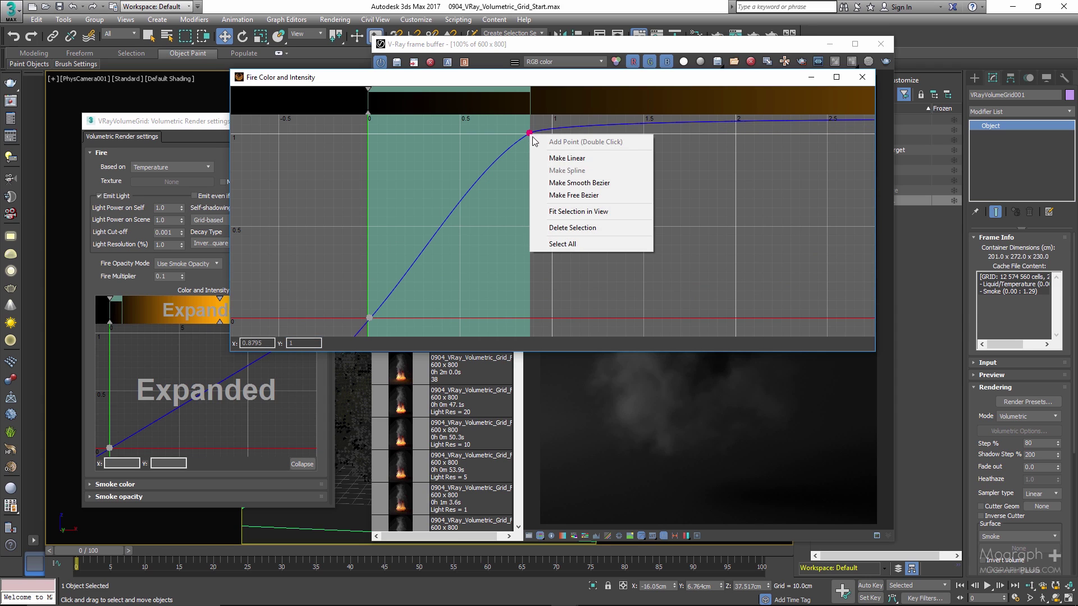
click(553, 158)
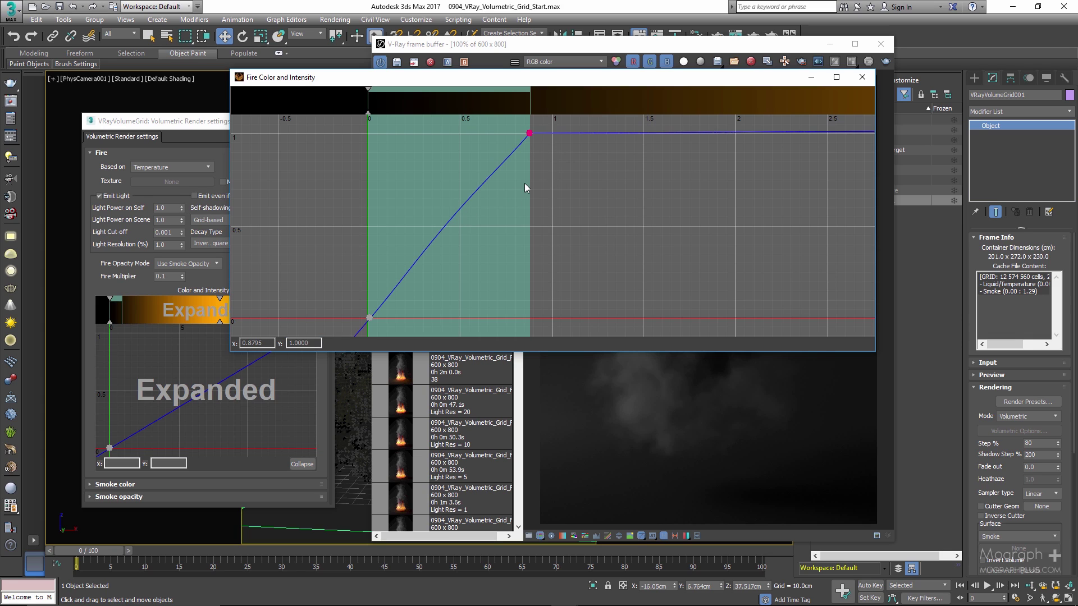
- Delete all existing color keys from the fire color gradient
right_click(490, 102)
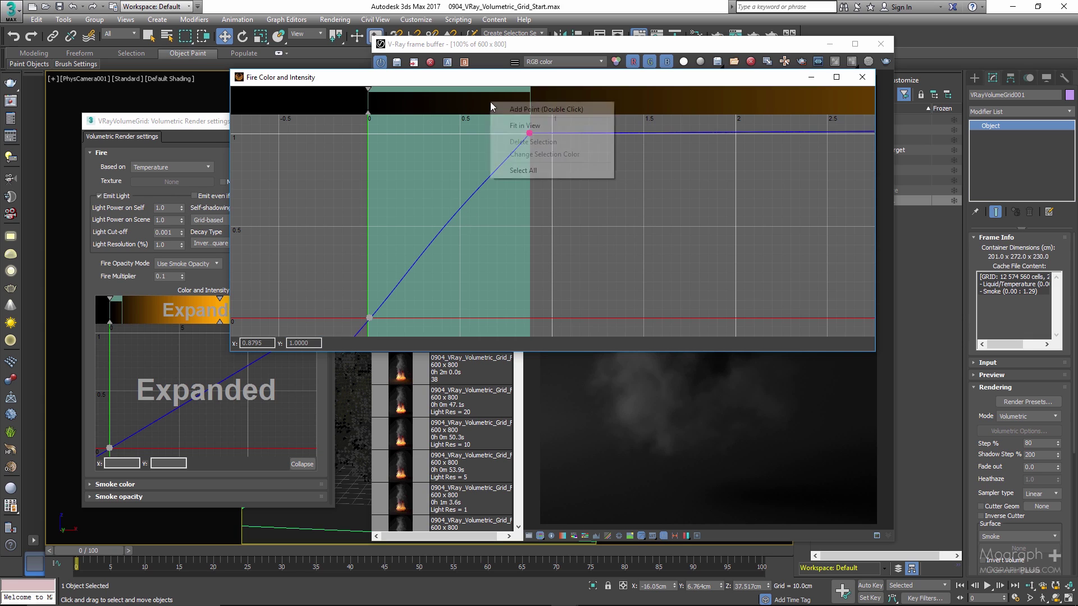
click(521, 170)
right_click(490, 102)
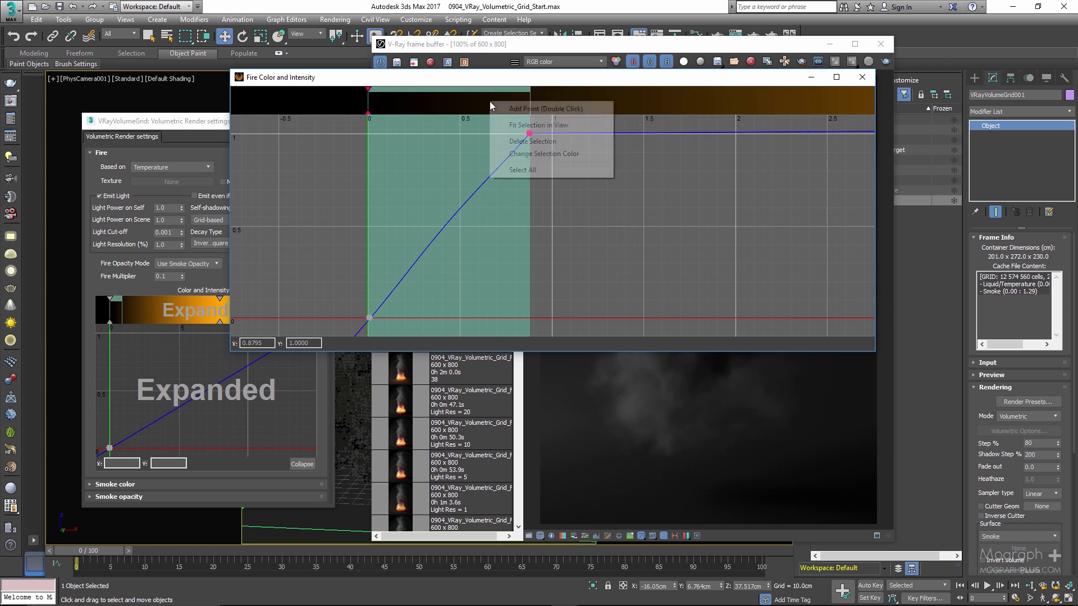
click(563, 140)
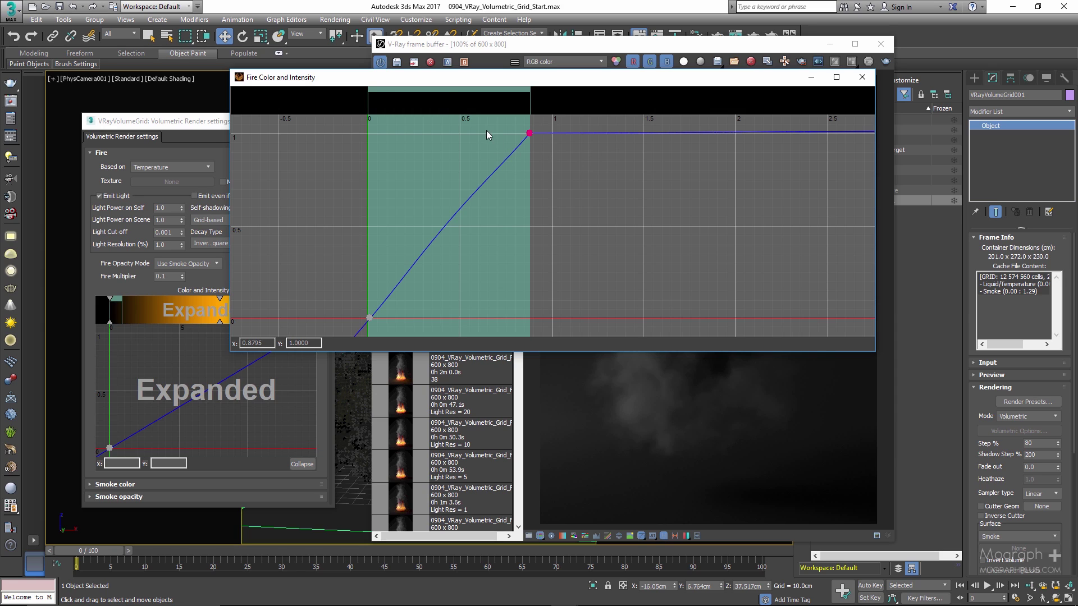
- Add an orange color key at about 0.5 on the fire gradient with Red 0.906, Green 0.554 and Blue 0
double_click(460, 105)
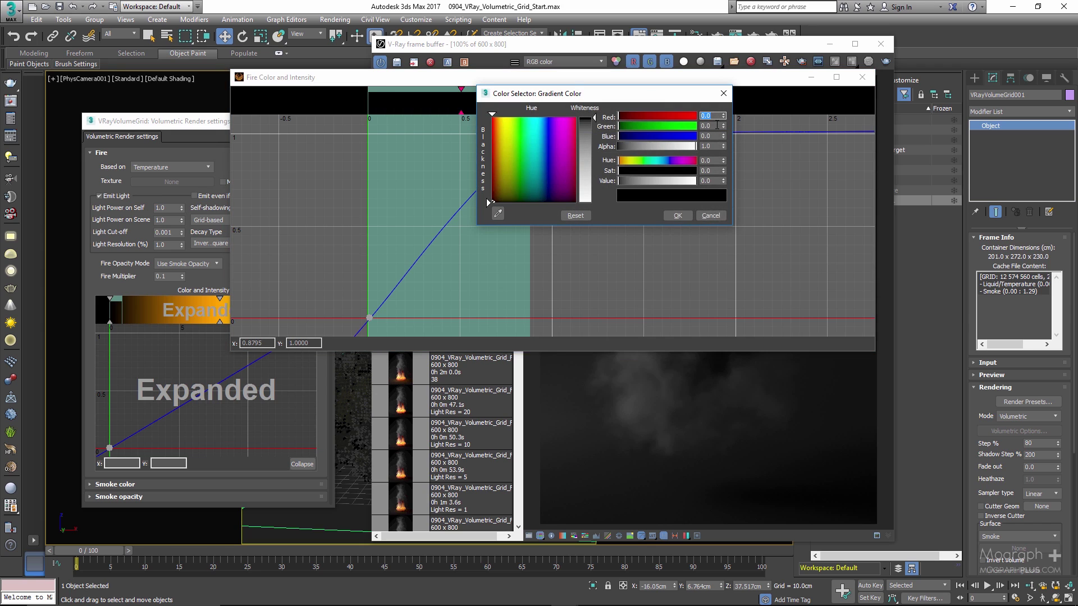
text(.906)
key(Tab)
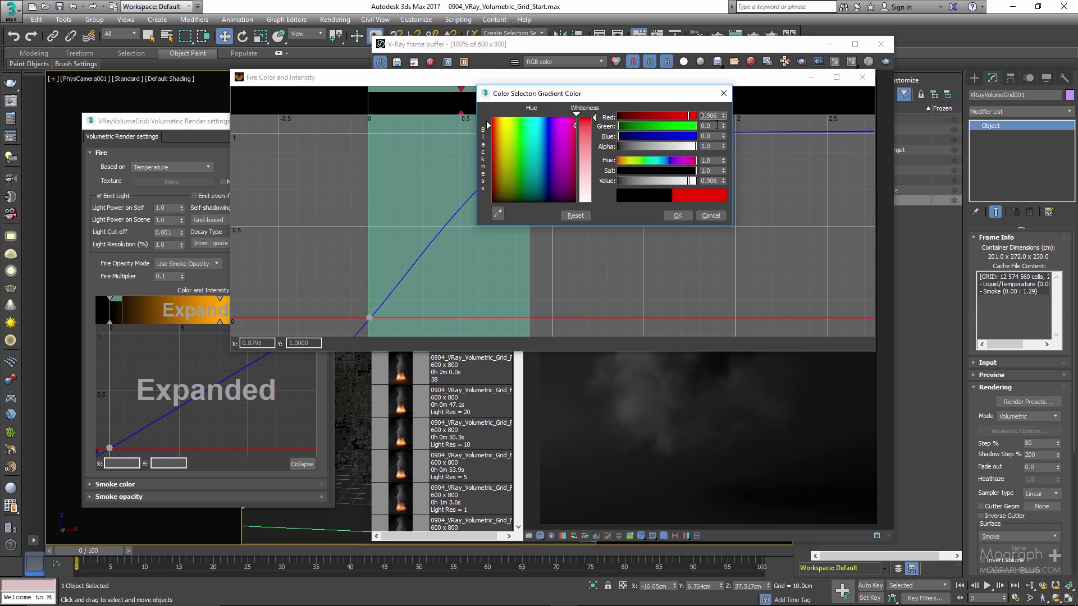
text(.554)
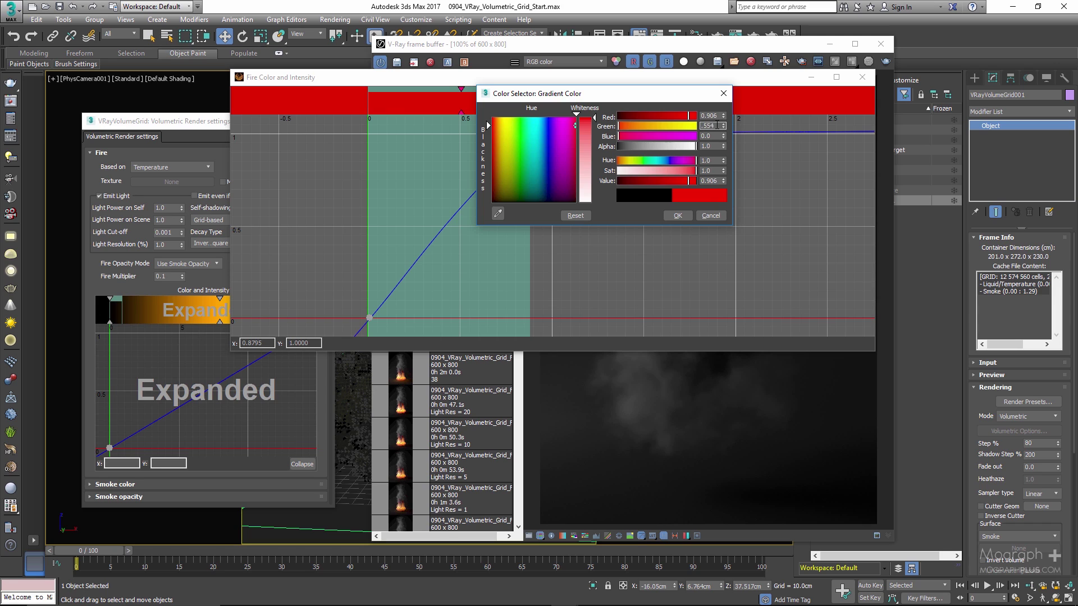
key(Tab)
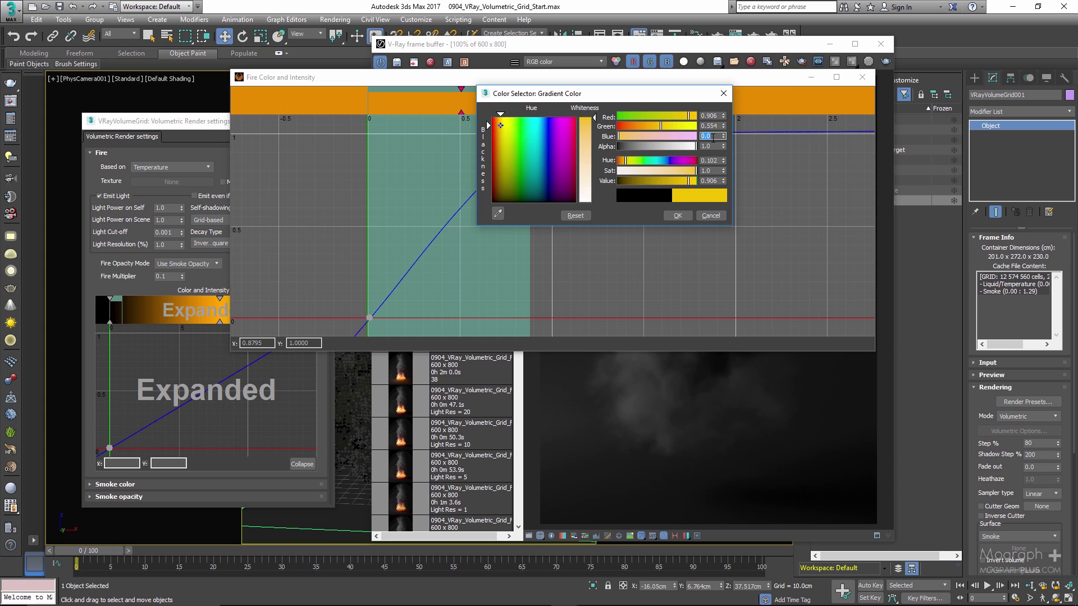
click(671, 216)
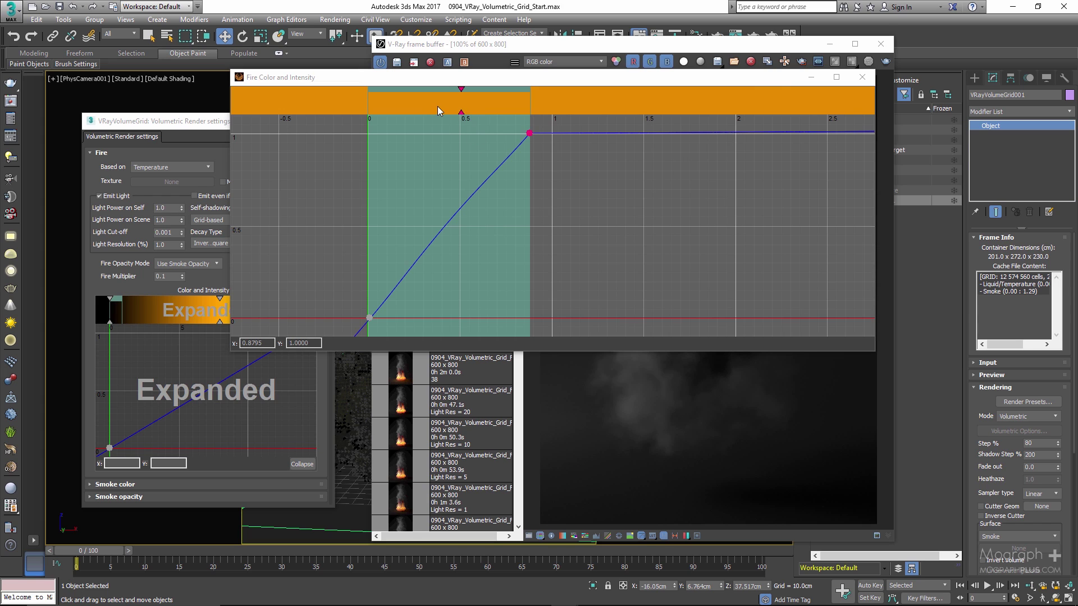
- Add a red color key just below the orange one, at about 0.45, with Red 0.993 and Green 0.144
scroll(438, 106, up, 10)
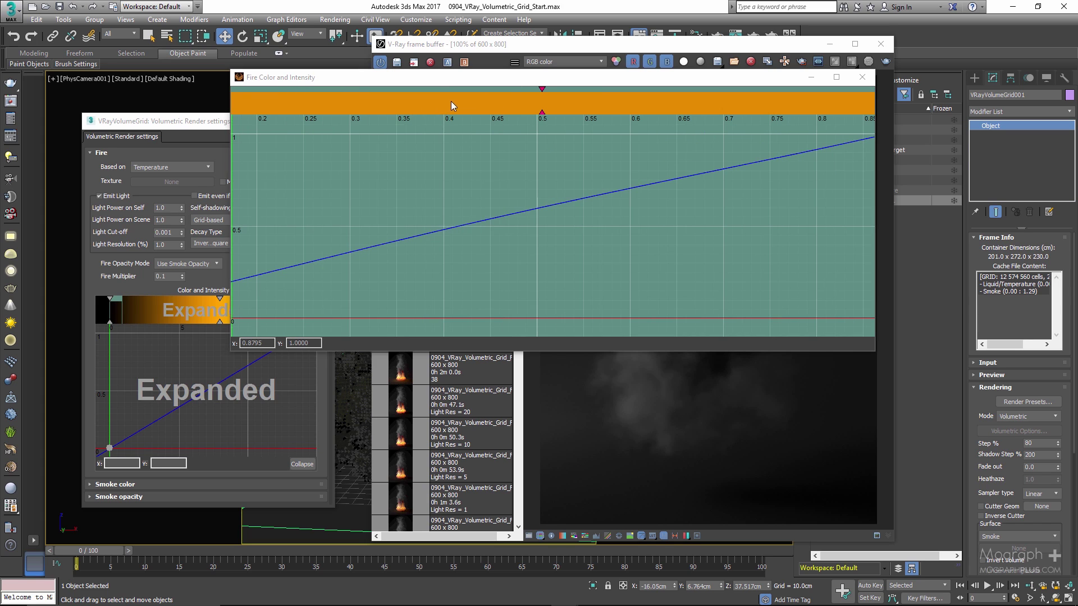
double_click(490, 101)
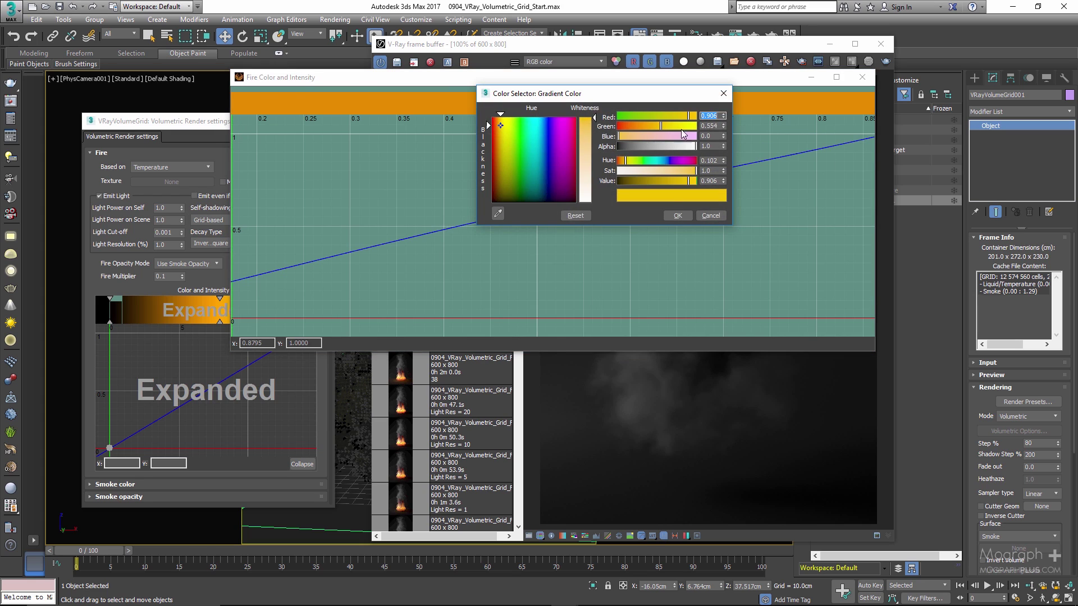
text(.993)
key(Tab)
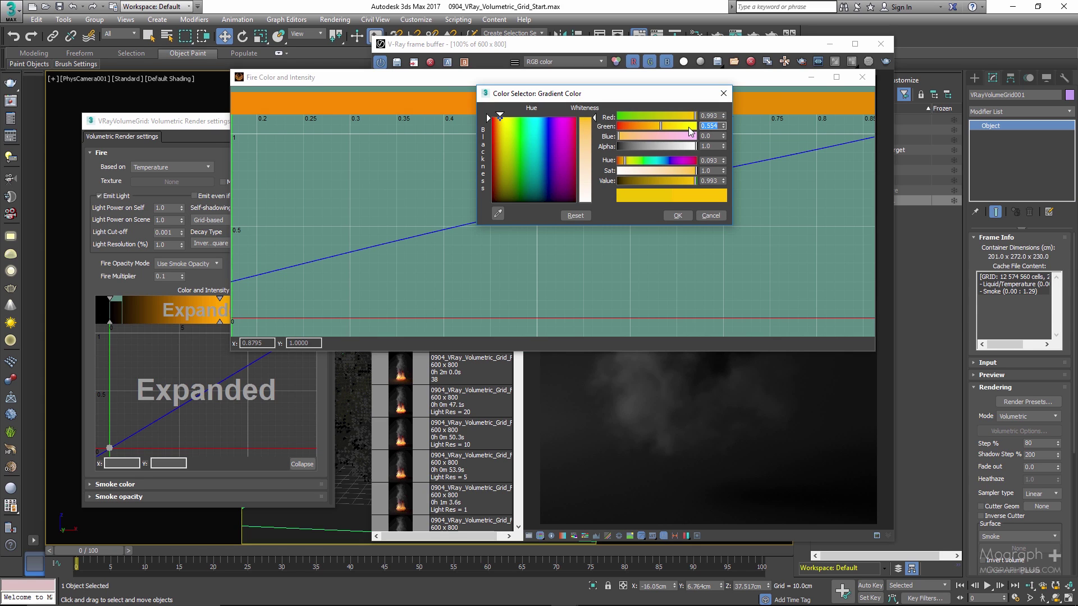
text(.)
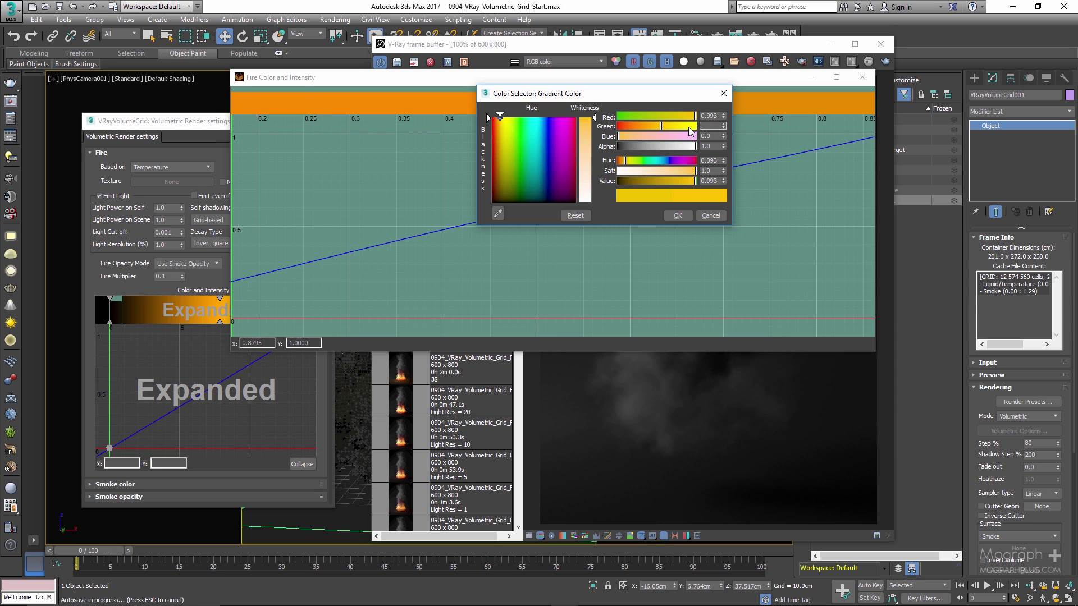
text(144)
key(Tab)
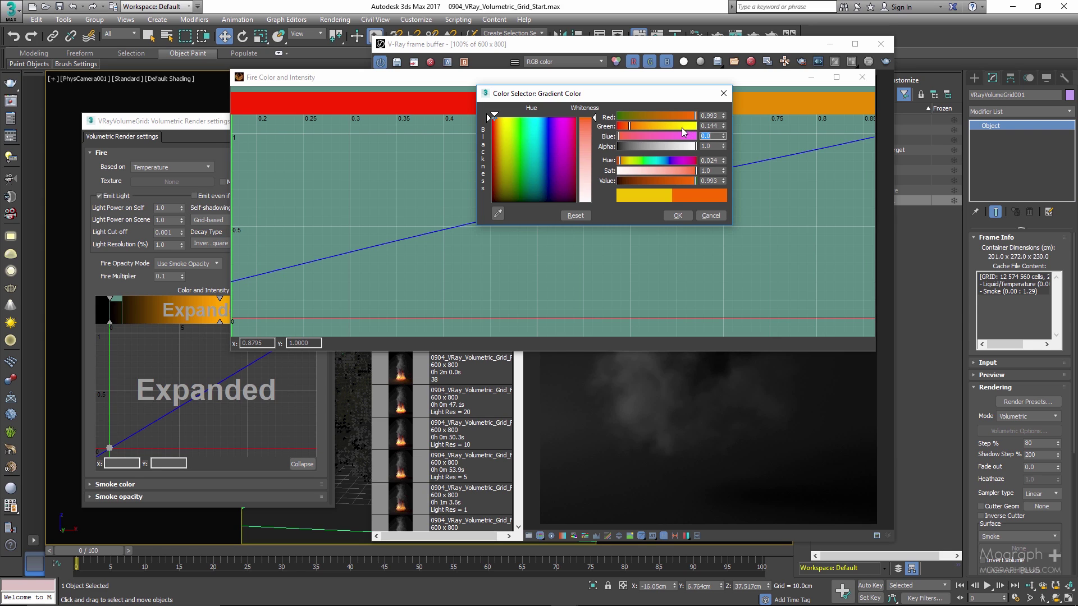
click(669, 215)
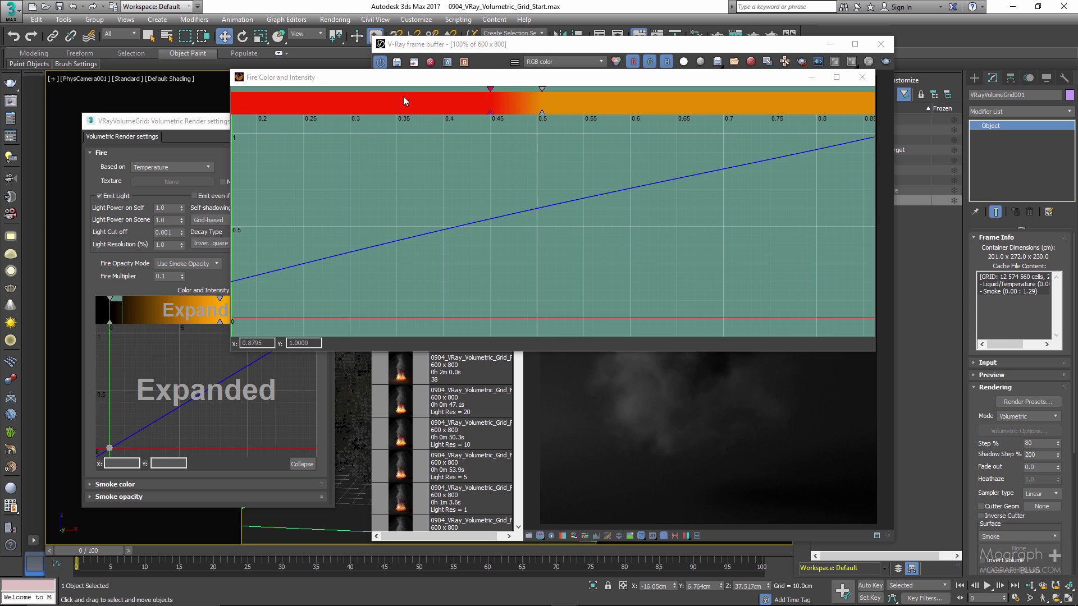
- Add a very dark red color key at about 0.25 on the fire gradient with Red 0.05, Green 0.009 and Blue 0
scroll(412, 99, down, 4)
middle_drag(390, 186, 443, 179)
scroll(399, 105, up, 3)
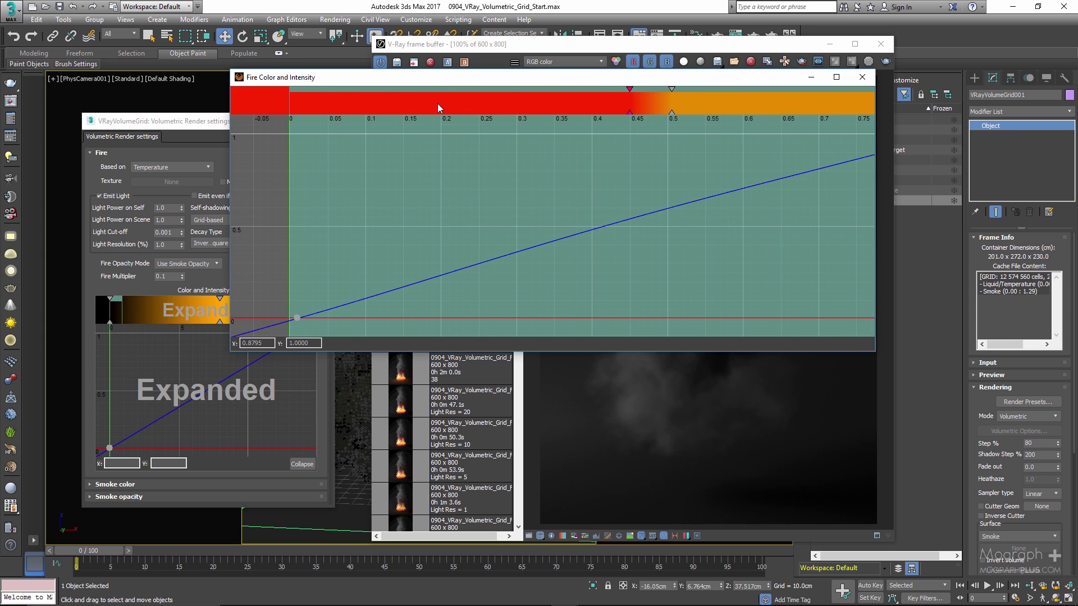
double_click(480, 104)
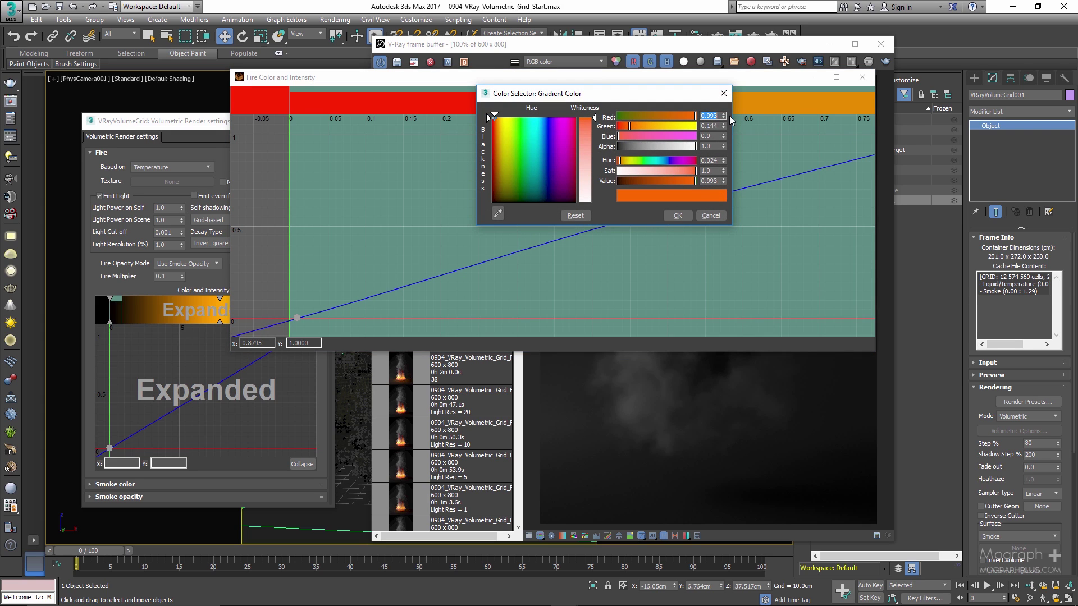
text(.5)
key(Tab)
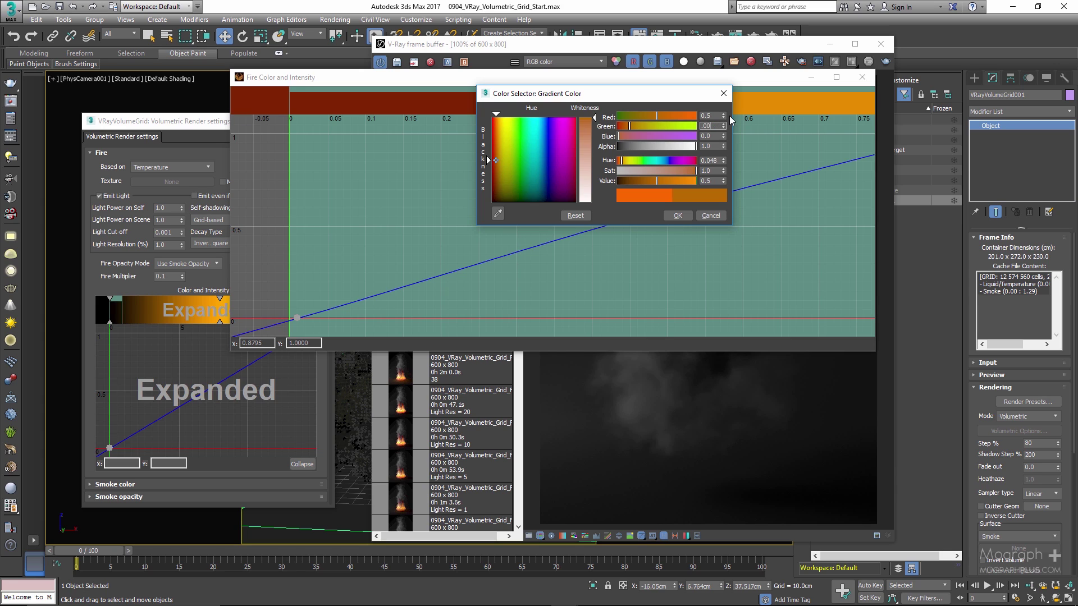
key(Tab)
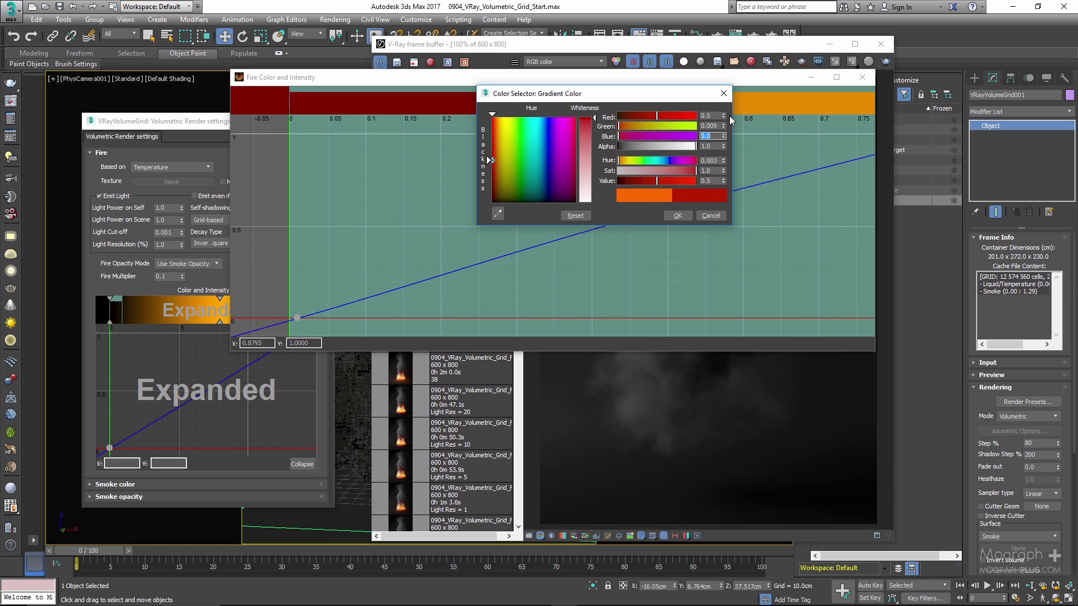
text(0)
key(shift+Tab)
key(shift+Tab)
text(0.05)
key(Tab)
click(677, 216)
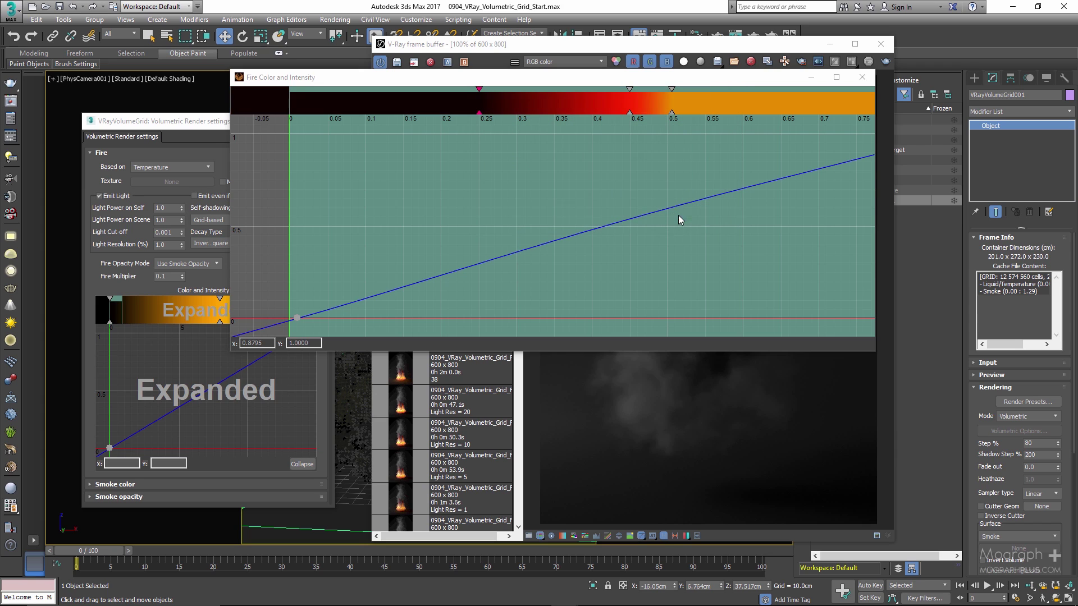
- Add a color key darkened to near black at 0 on the fire gradient, and close the expanded diagram window
middle_drag(340, 110, 331, 101)
double_click(328, 97)
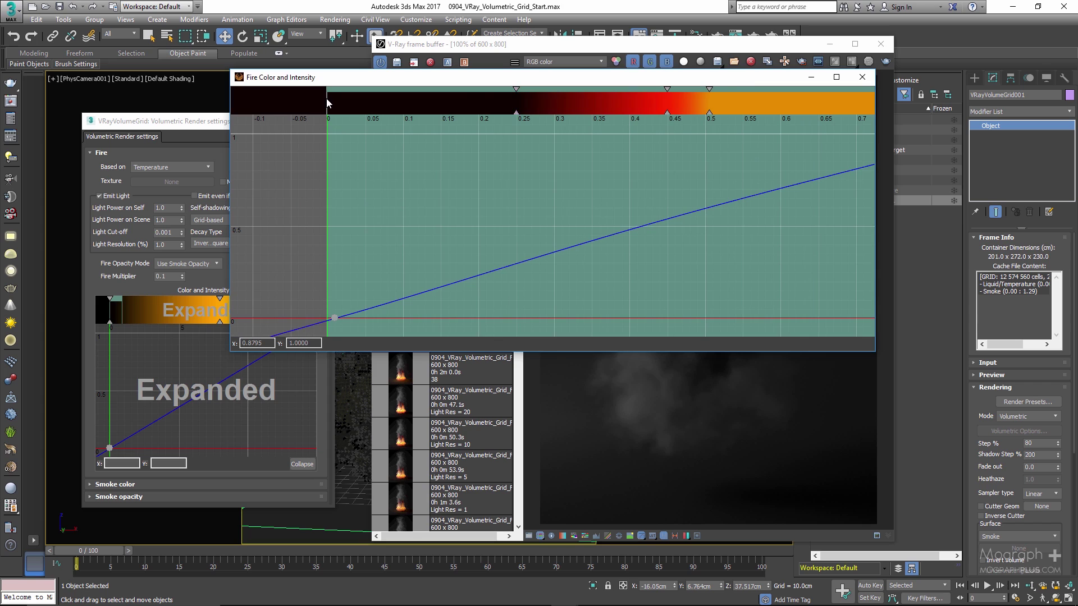
drag(620, 181, 594, 178)
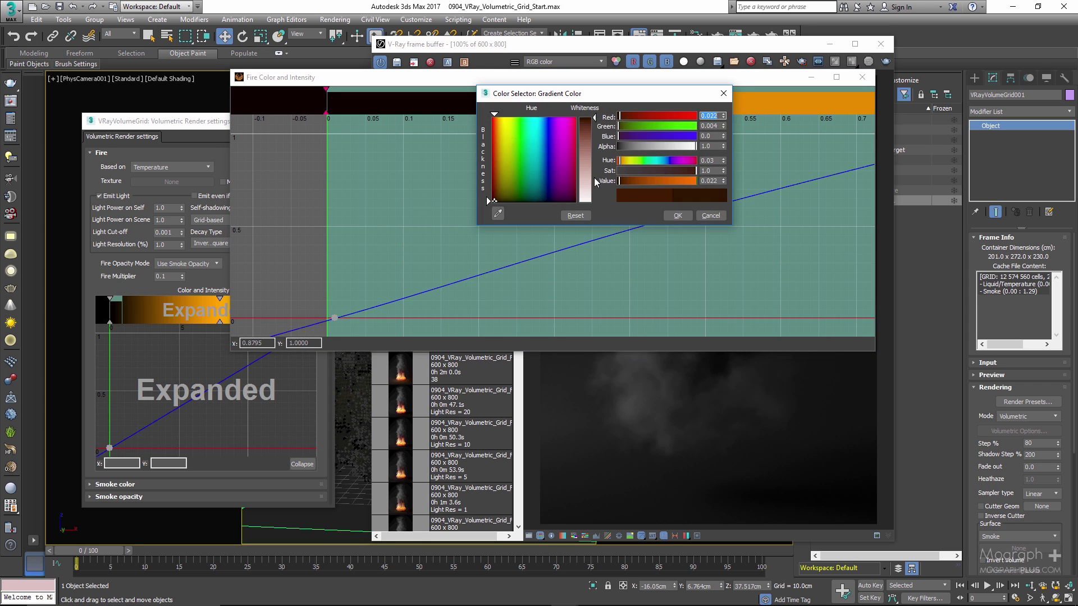
click(676, 215)
scroll(591, 187, down, 3)
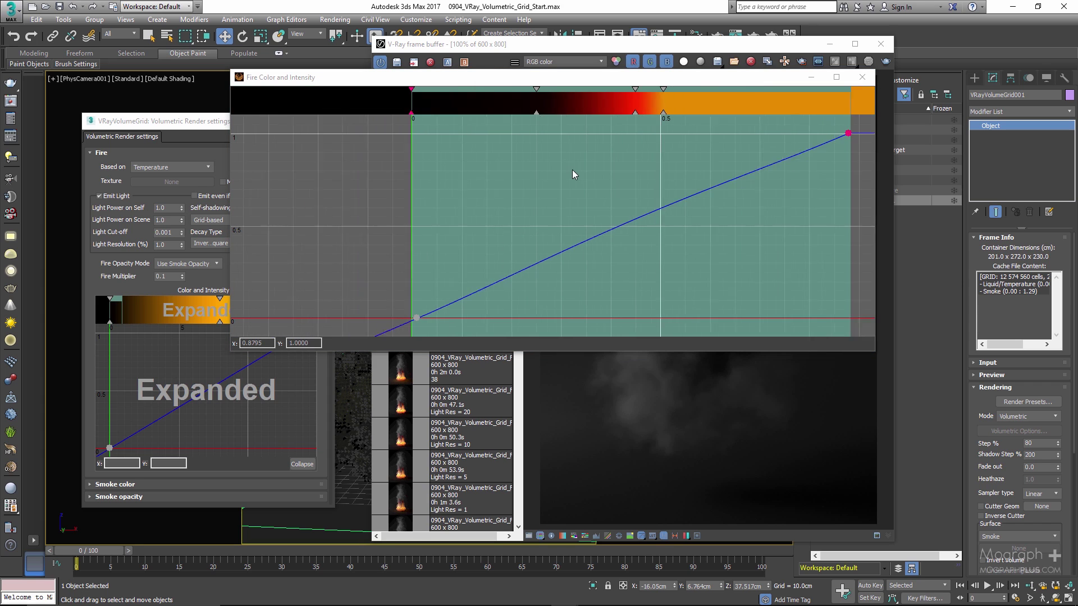
middle_drag(613, 180, 532, 186)
scroll(533, 182, down, 2)
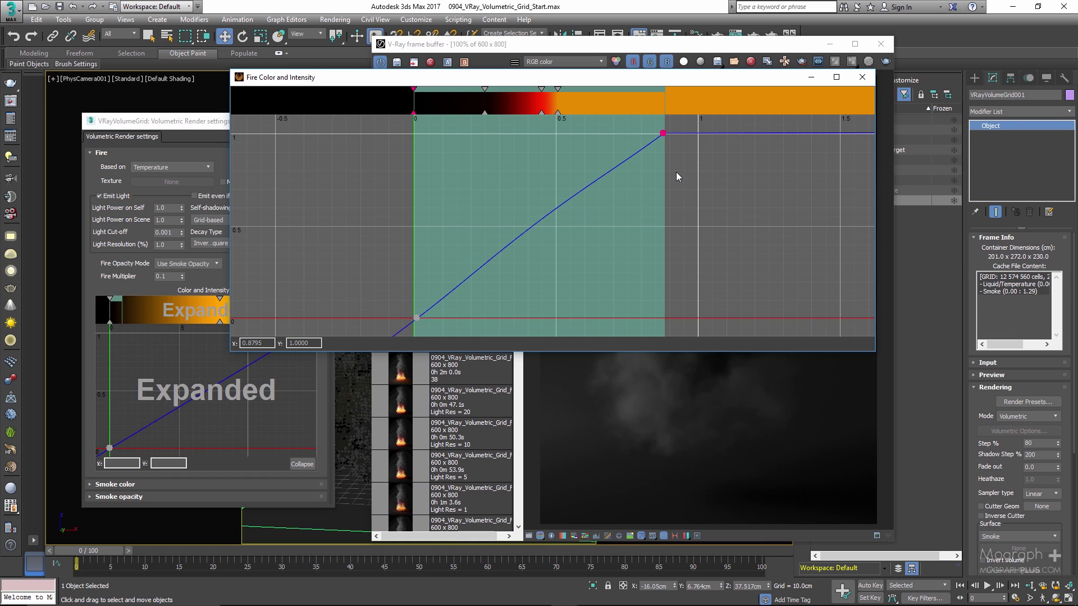
click(862, 77)
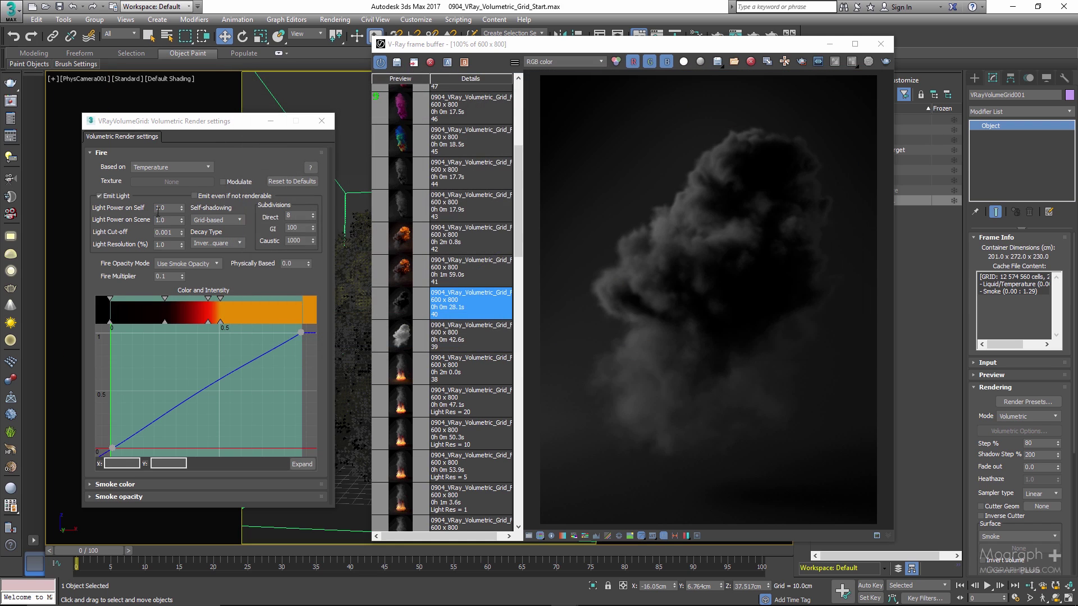
- Set the Fire Multiplier to 10 and load saved render 41 from the frame buffer history
click(165, 208)
double_click(160, 276)
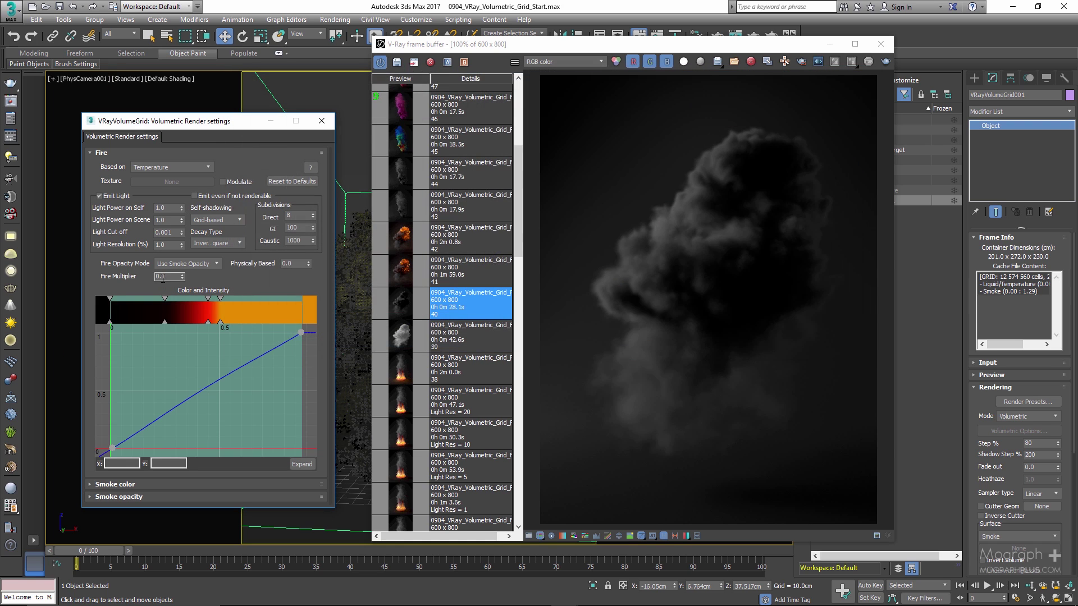
text(1)
click(396, 267)
double_click(396, 266)
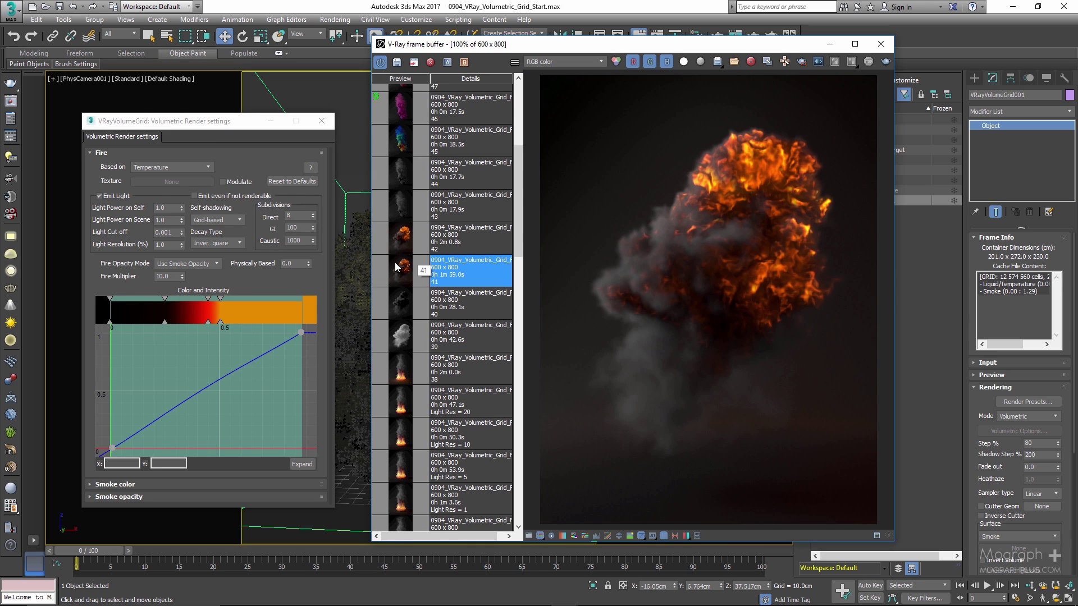
- Set the fire's Light Power on Self to 10, Light Power on Scene to 5 and Light Resolution to 5
click(159, 208)
text(0)
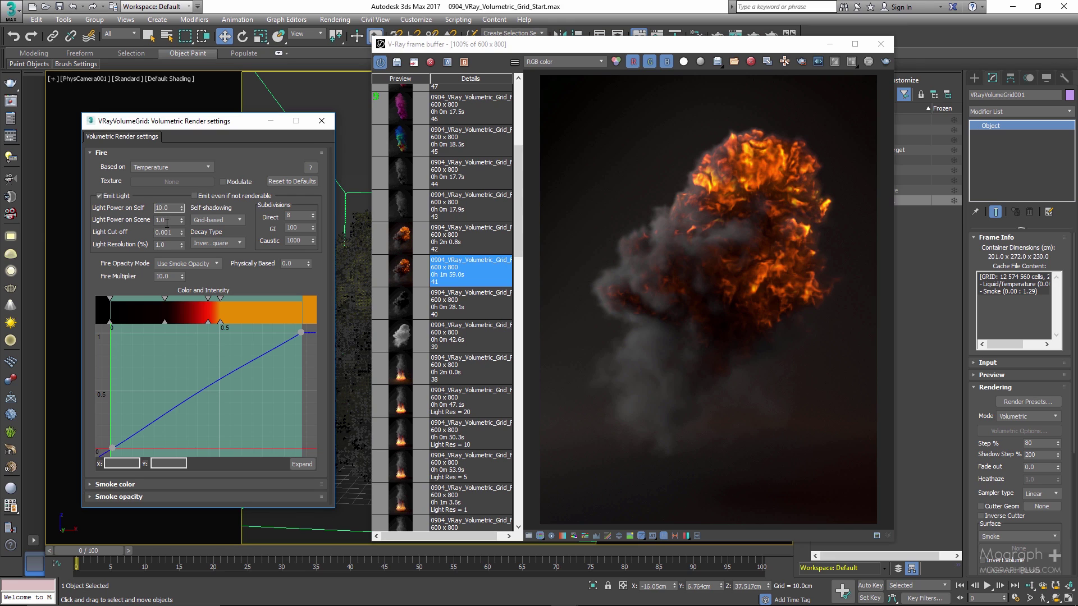
key(Tab)
text(5)
key(Tab)
text(5)
- Set Physically Based to 0.5 and load saved render 42, closing the frame buffer and volumetric settings once it has been viewed
click(299, 263)
key(Return)
double_click(401, 242)
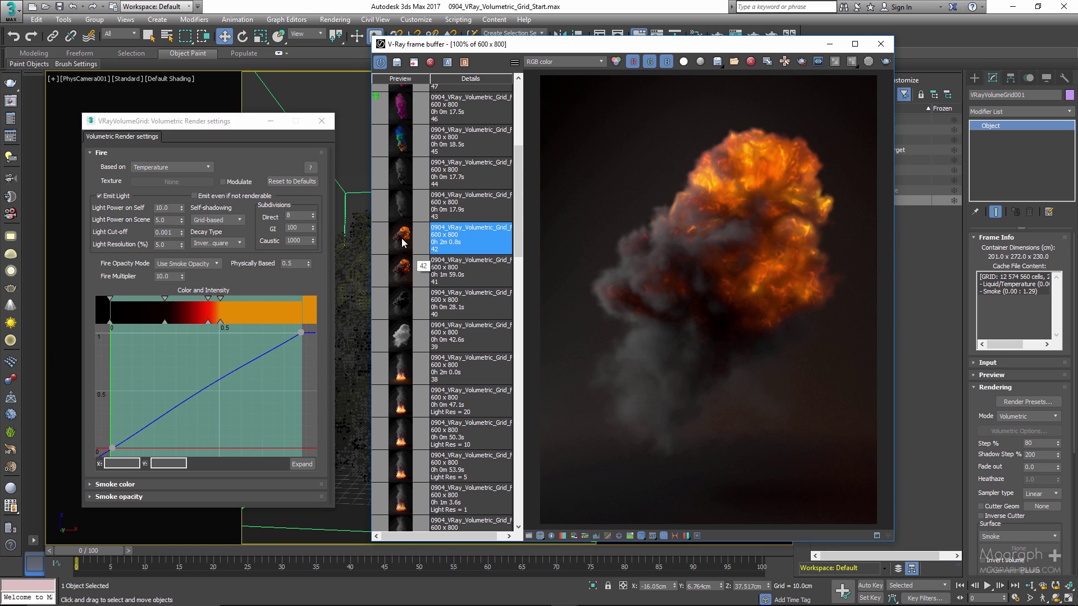
click(880, 44)
click(322, 121)
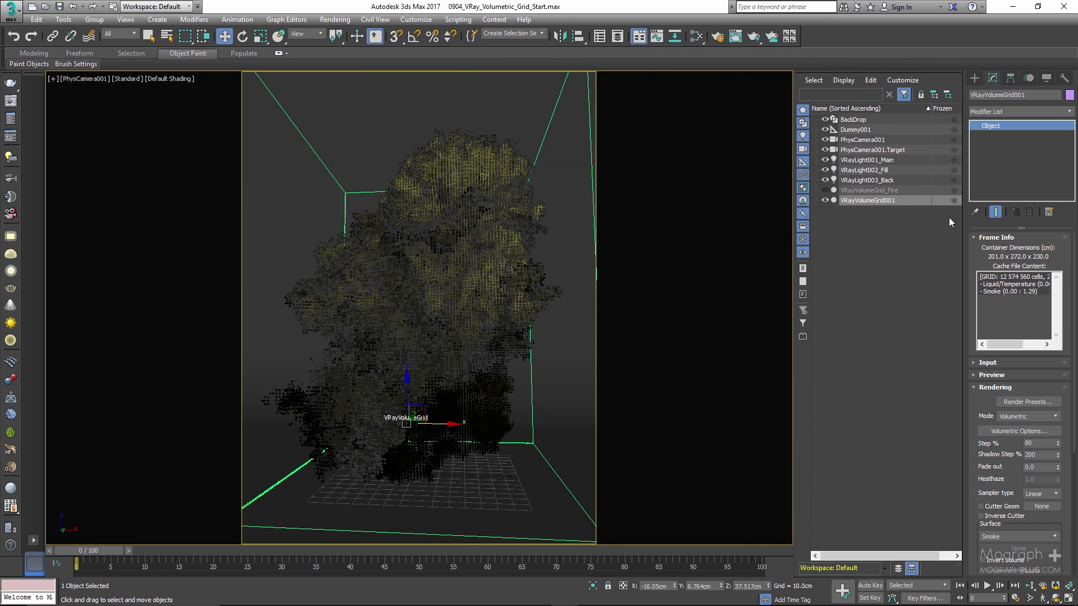
- Rename VRayVolumeGrid001 to VRayVolumeGrid_Explosion and hide it in the scene
click(906, 203)
key(BackSpace)
key(BackSpace)
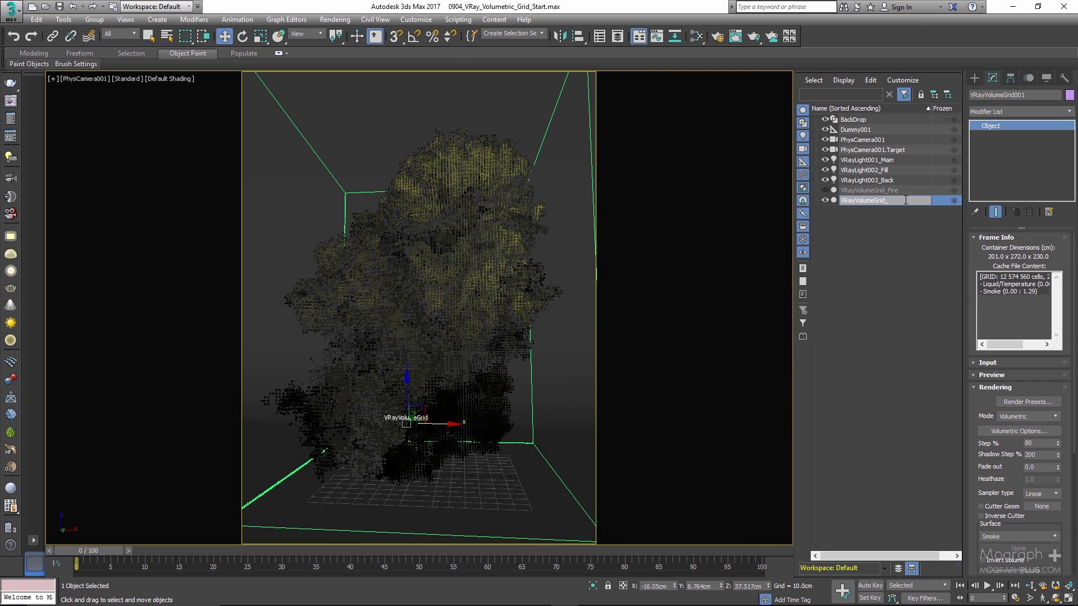
text(_Explosion)
key(Return)
click(824, 200)
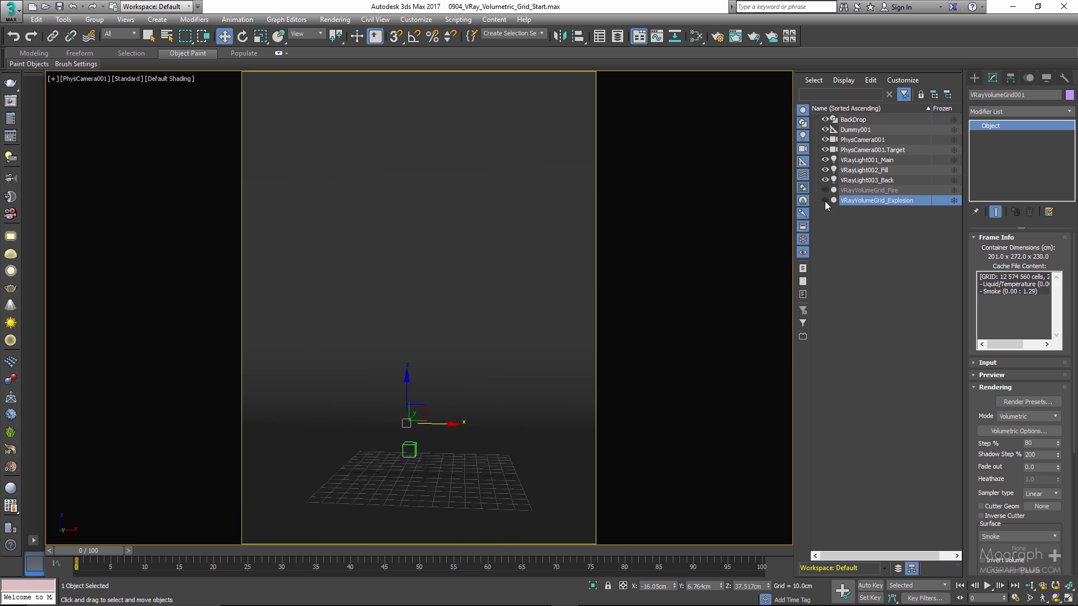
- Create a new VRayVolumeGrid near the center of the ground grid from smoke.vdb, without loading a render preset
click(974, 77)
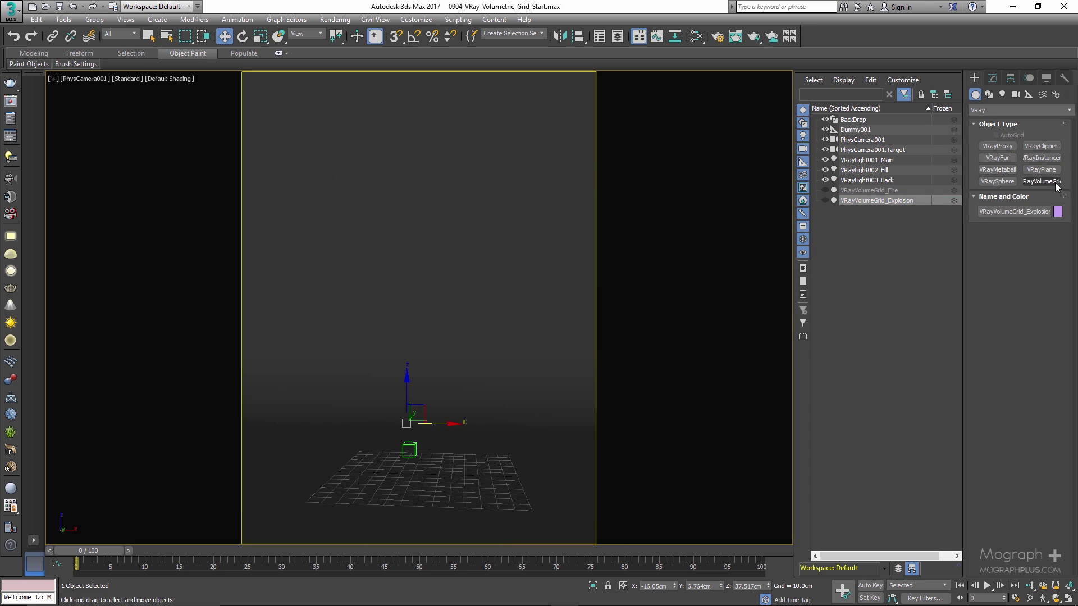
click(1041, 181)
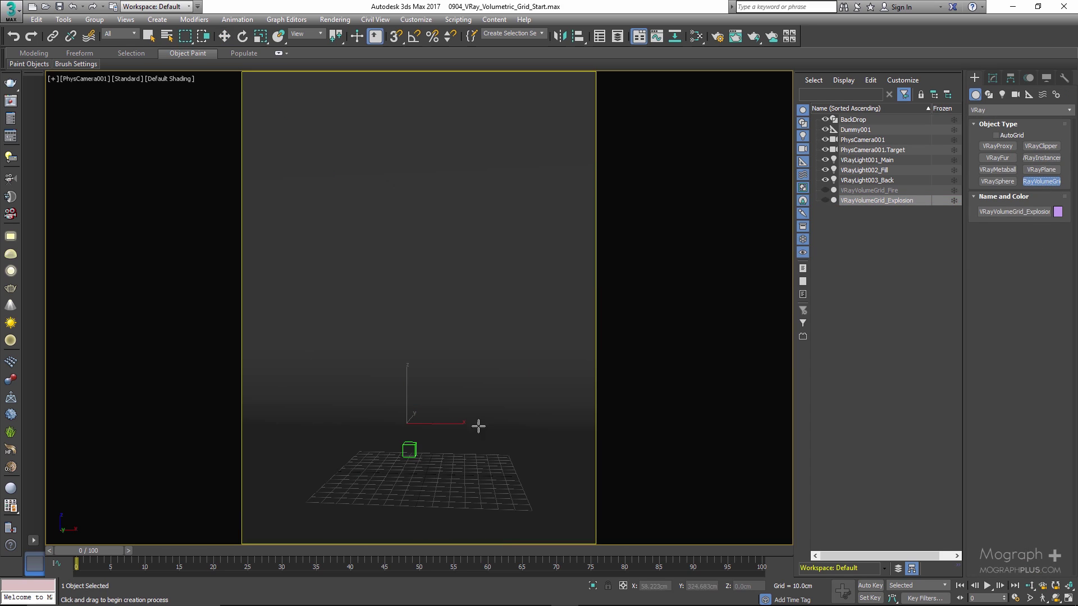
click(425, 470)
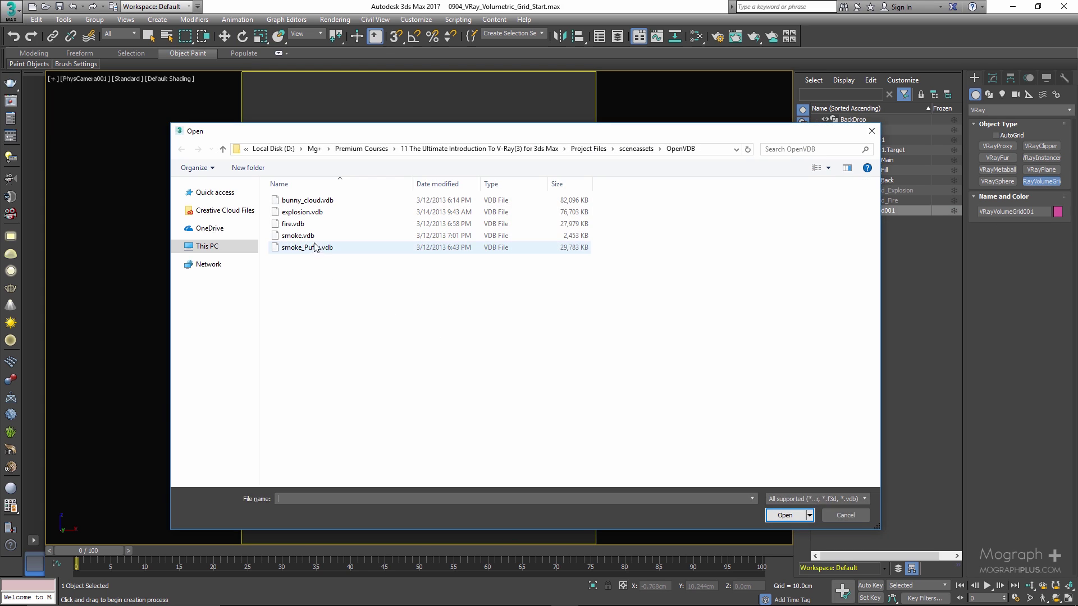
double_click(298, 236)
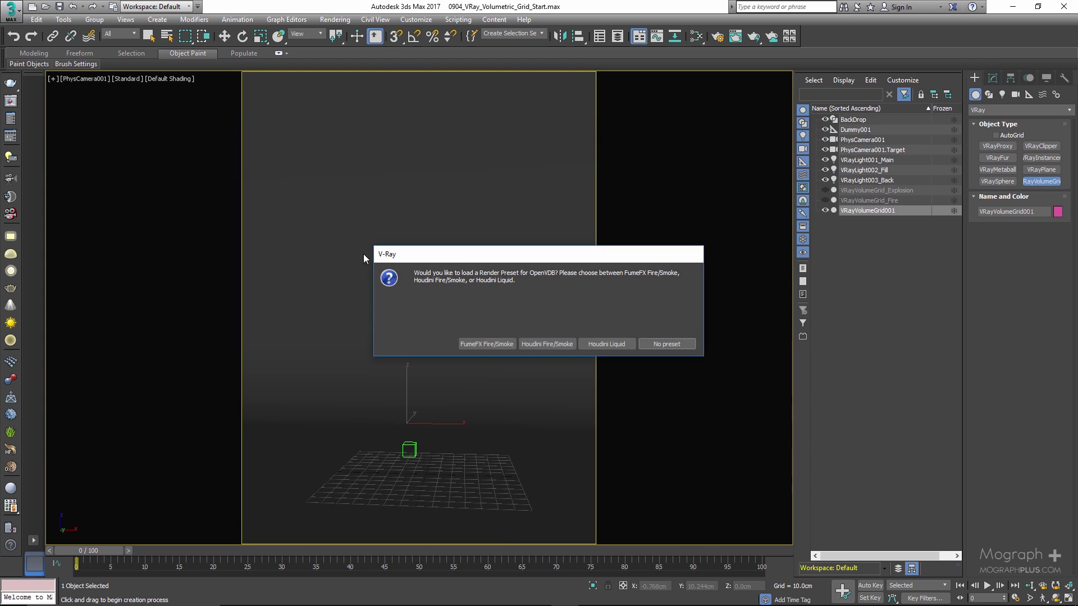
click(656, 345)
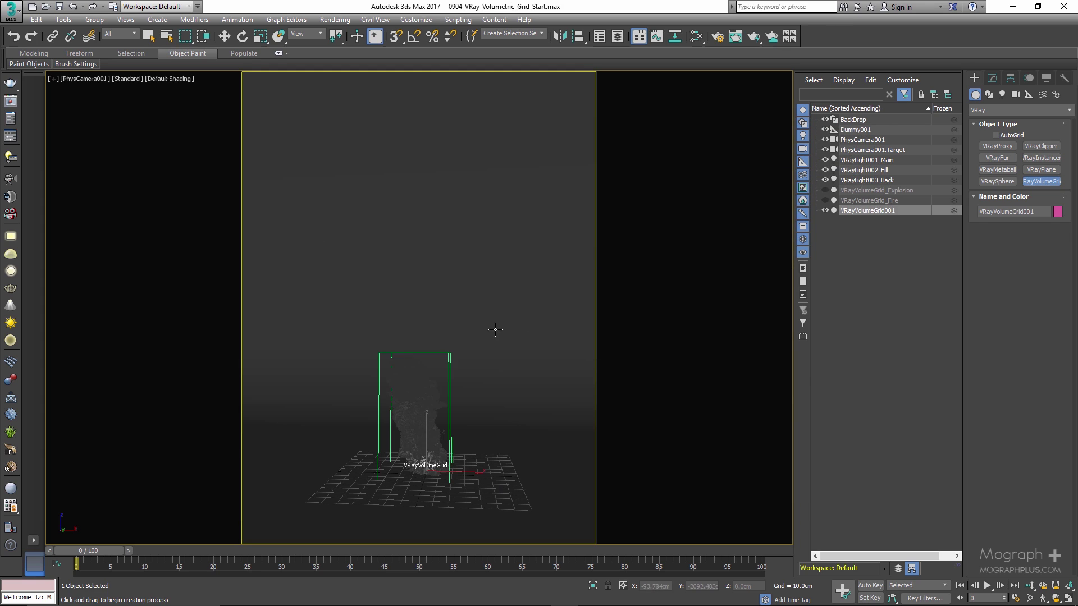
key(w)
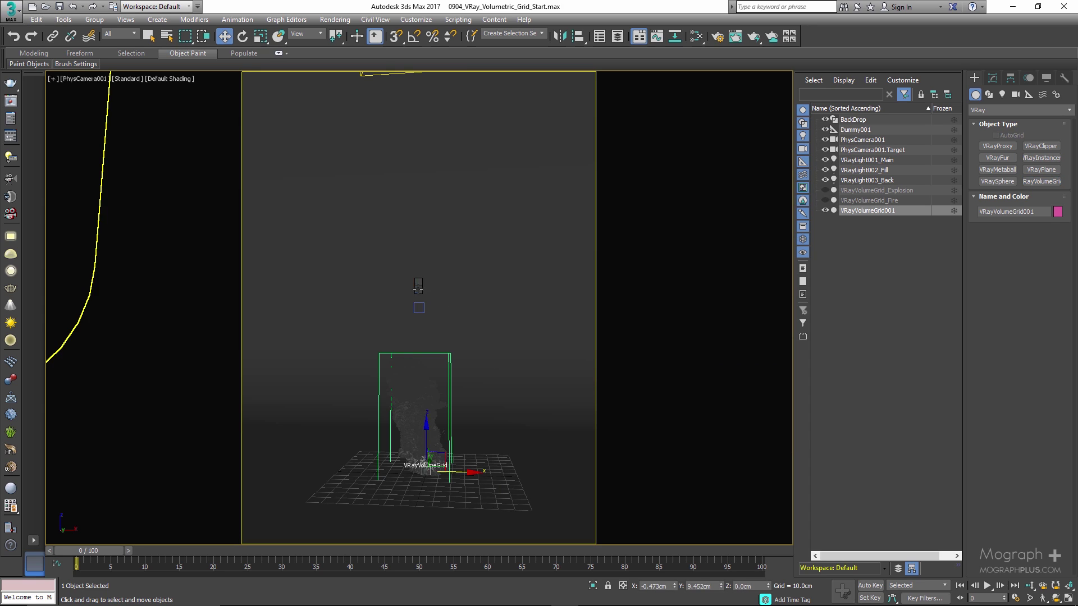
right_click(418, 288)
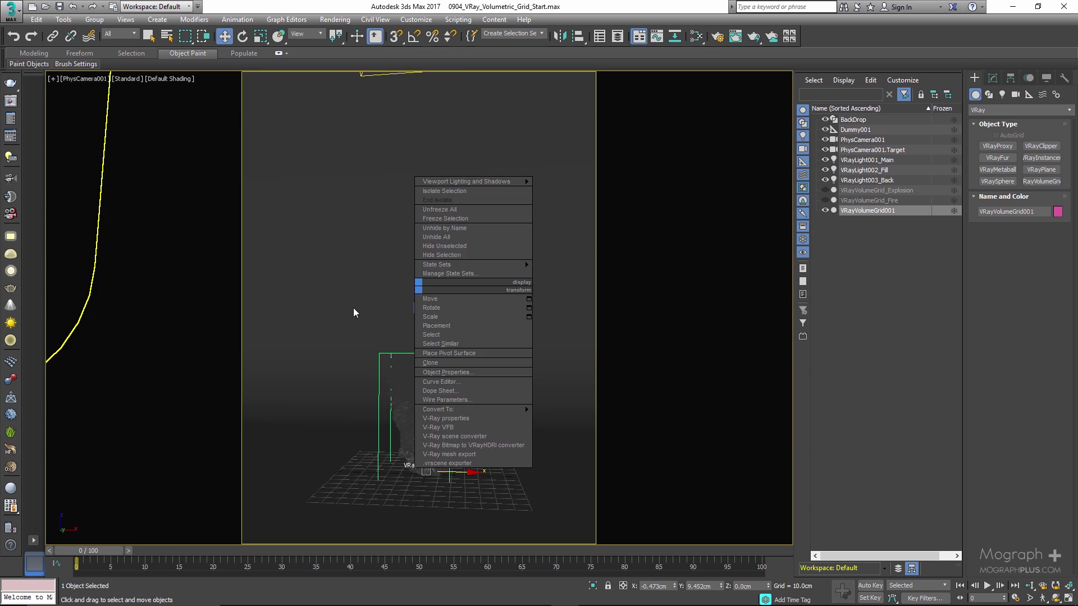
- Scale the new smoke volume grid uniformly to 300 percent
click(260, 36)
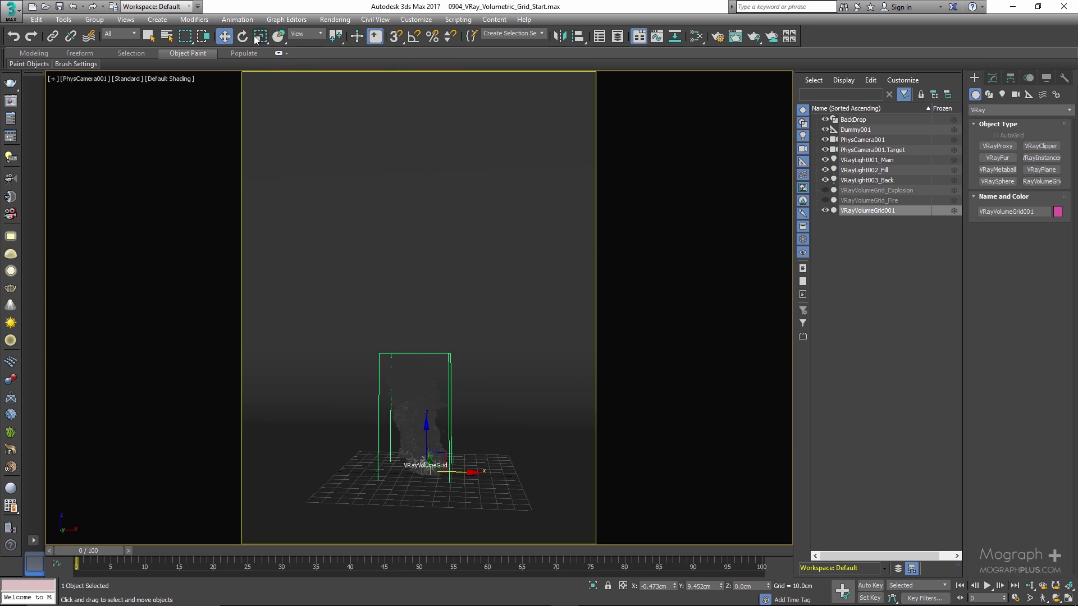
double_click(654, 586)
text(300)
key(Return)
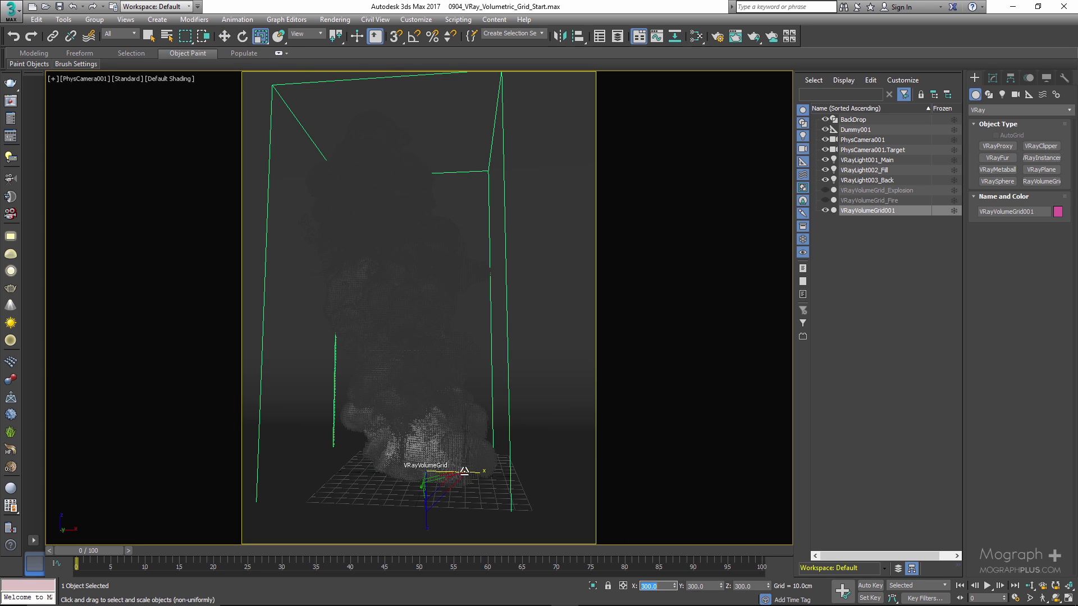
- Rename VRayVolumeGrid001 to VRayVolumeGrid_GraySmoke
click(888, 212)
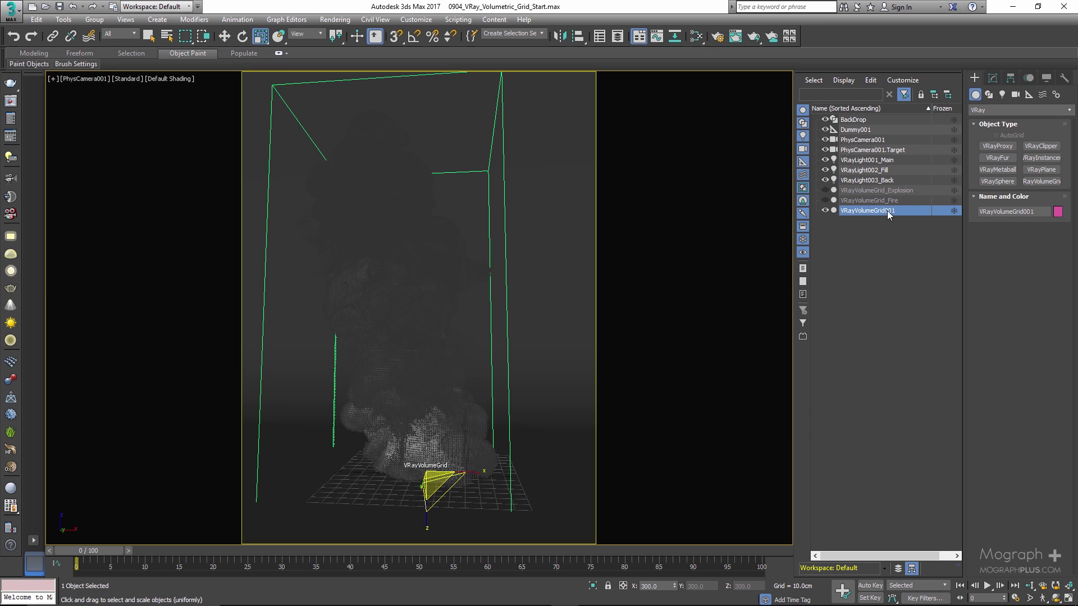
click(888, 213)
click(903, 210)
key(BackSpace)
key(BackSpace)
key(BackSpace)
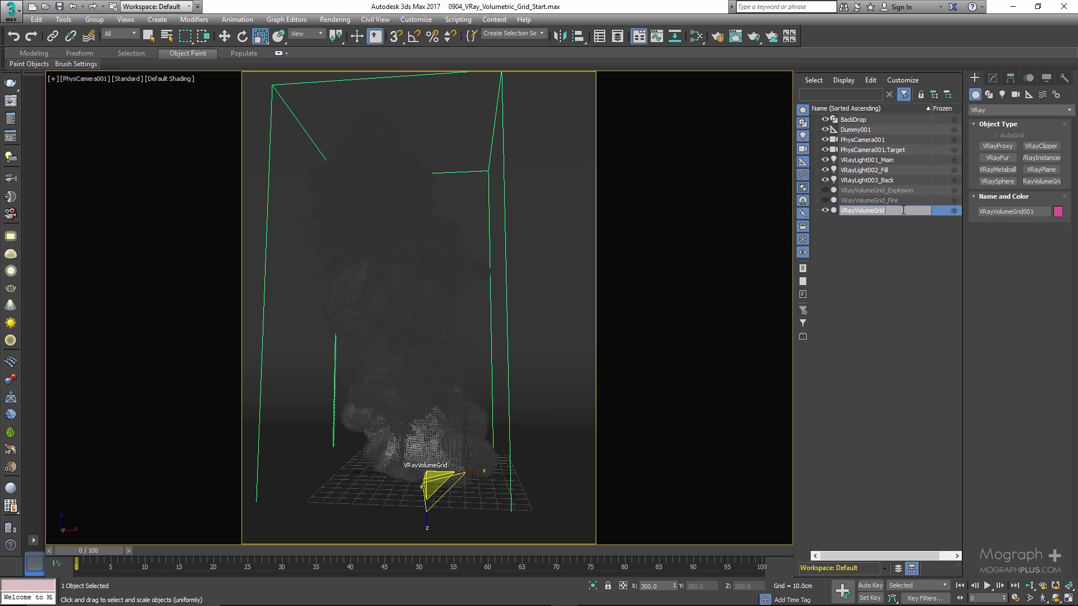
text(_GraySmoke)
key(Return)
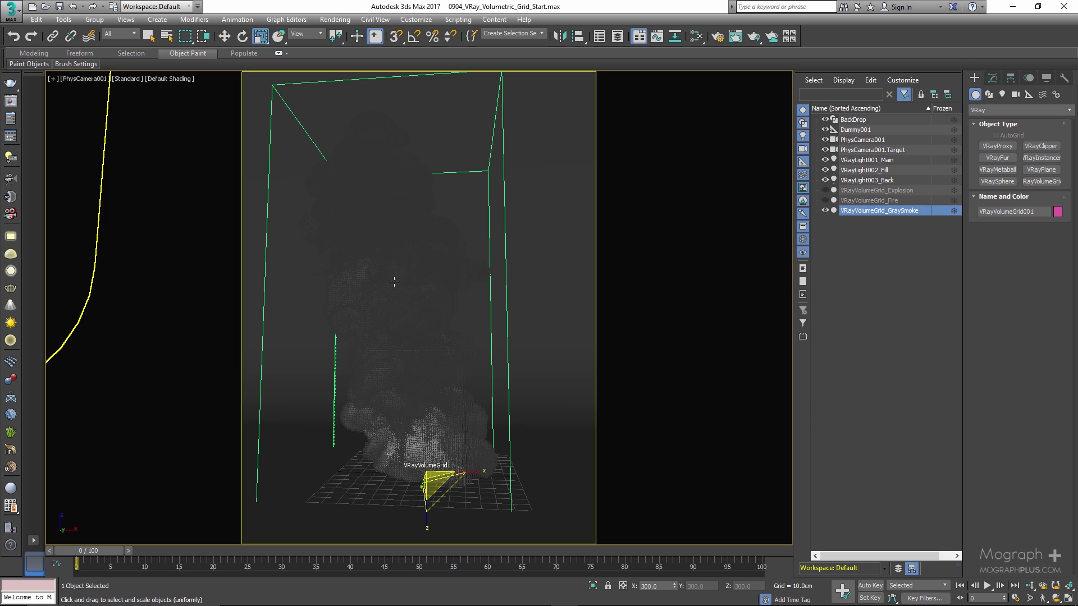
- Raise the gray smoke grid in the front view to a Z position of about 42.6 cm
key(alt+w)
right_click(592, 214)
key(alt+w)
key(w)
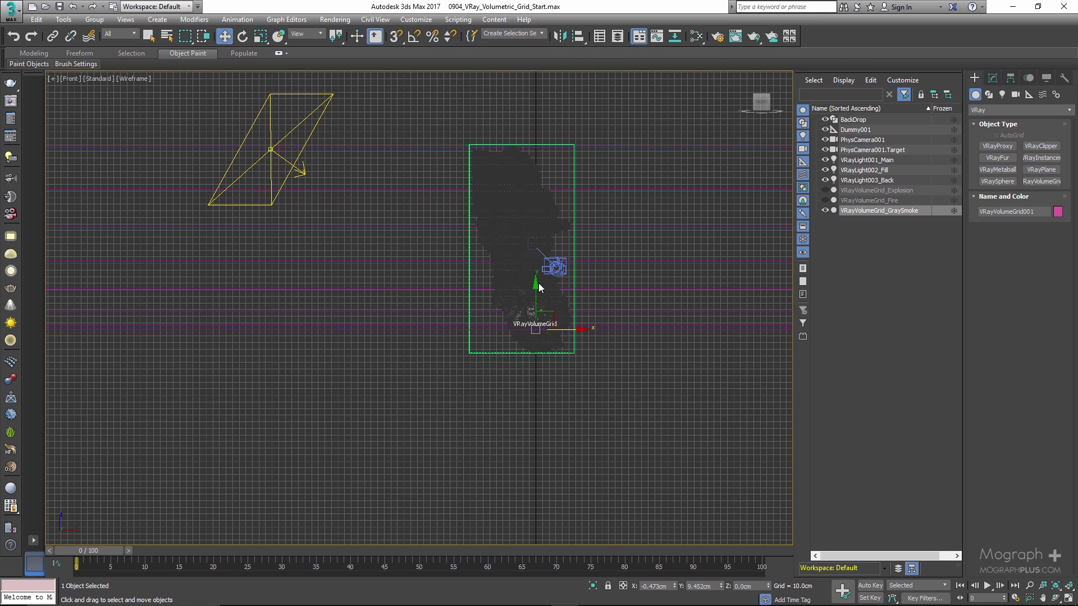
drag(539, 288, 552, 261)
key(alt+w)
right_click(545, 335)
key(alt+w)
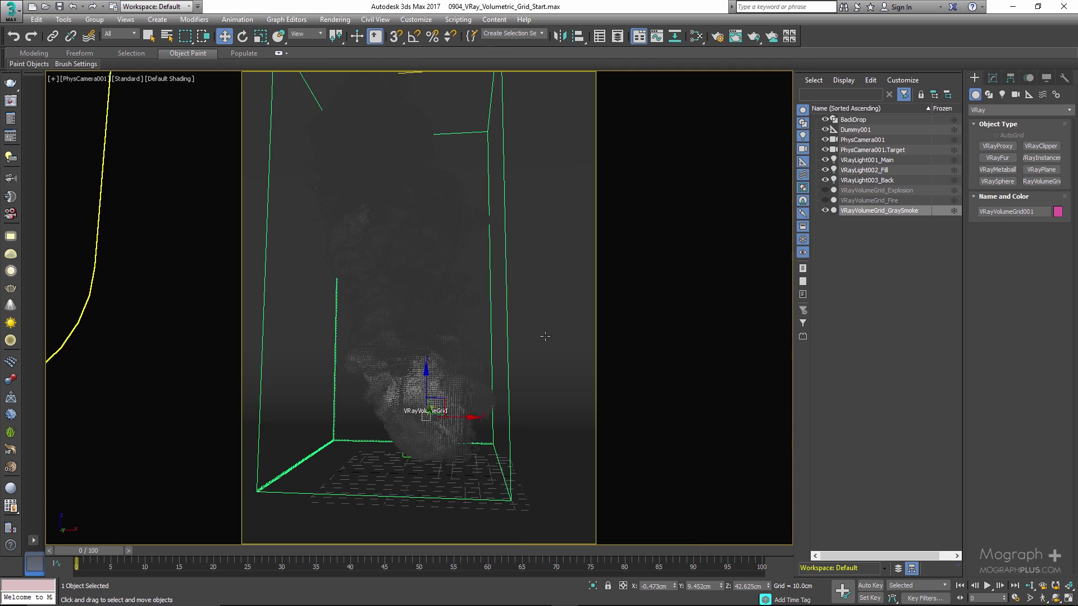
- Shift the gray smoke grid in the top view to about X 5.5 cm and Y 40.8 cm, checking it through the camera
key(alt+w)
right_click(252, 166)
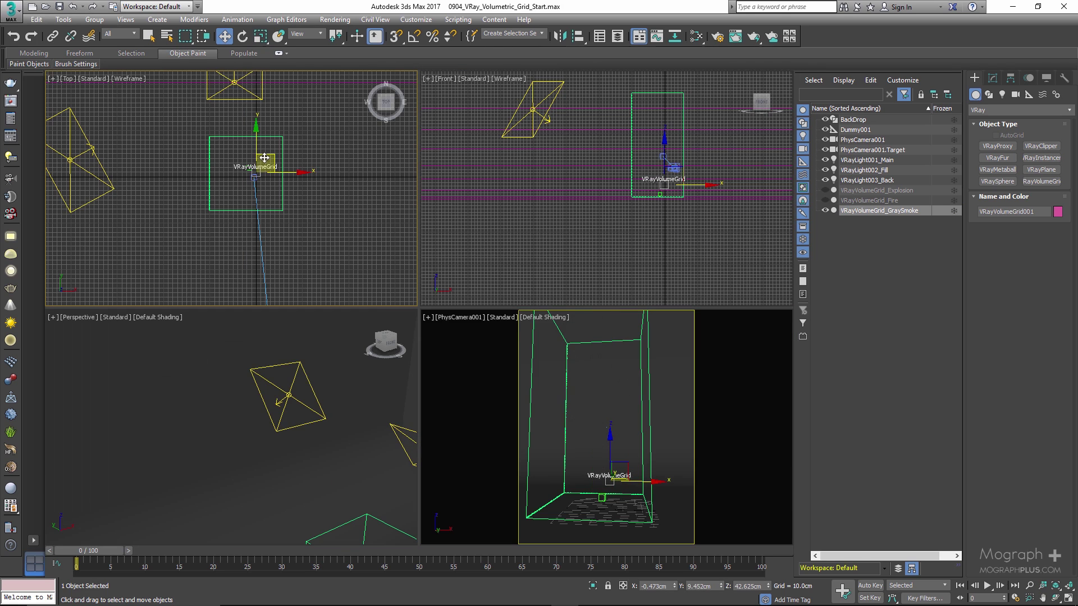
drag(264, 158, 268, 152)
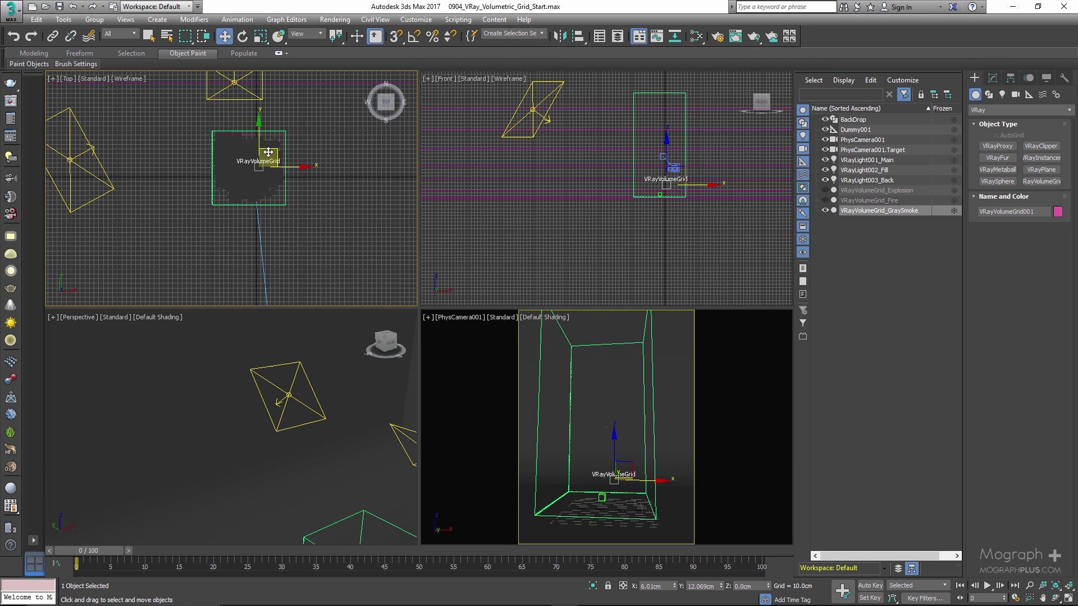
right_click(621, 362)
key(alt+w)
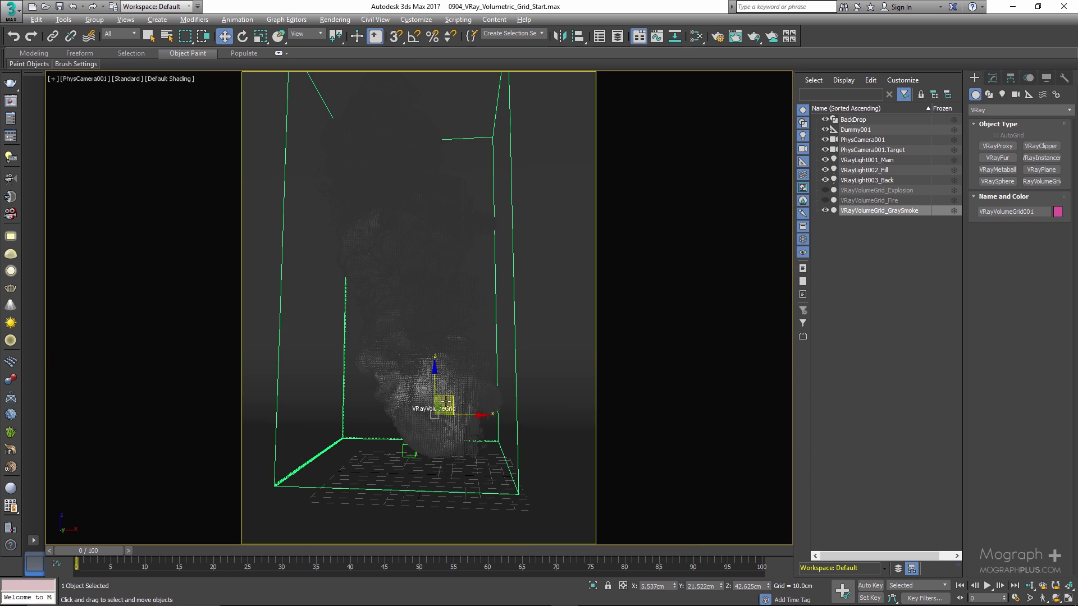
key(alt+w)
drag(254, 144, 256, 135)
right_click(601, 362)
key(alt+w)
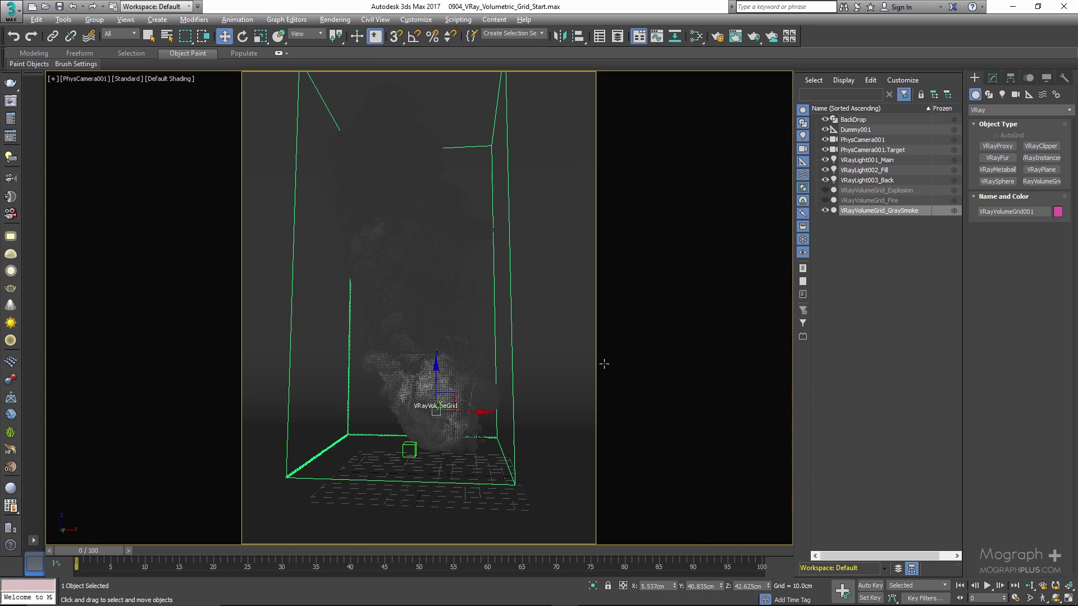
- Load saved render 43 in the V-Ray frame buffer and place the window clear of the object settings
click(9, 101)
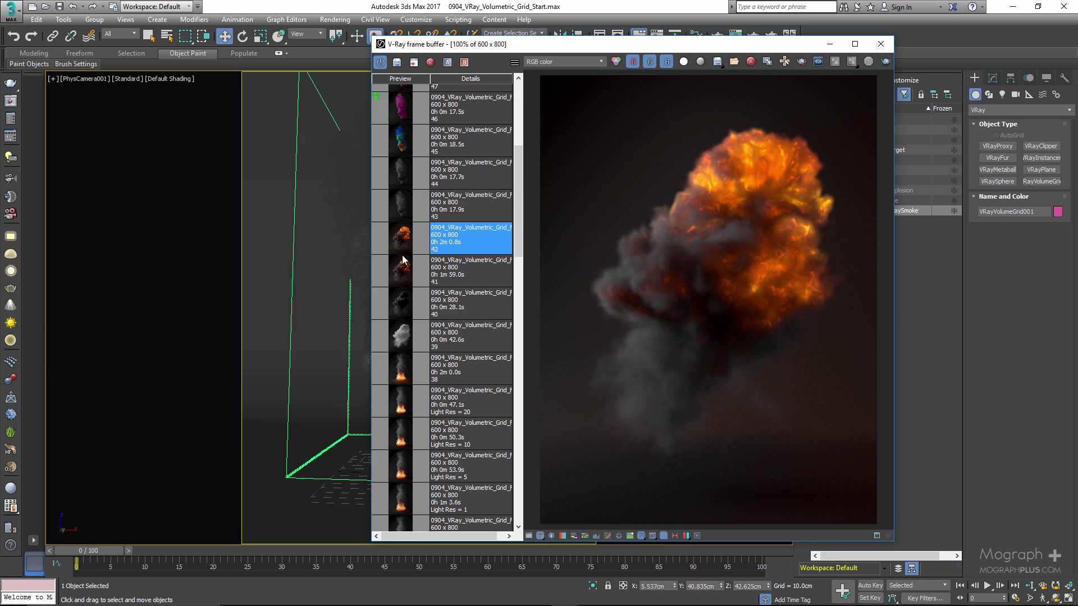
double_click(404, 204)
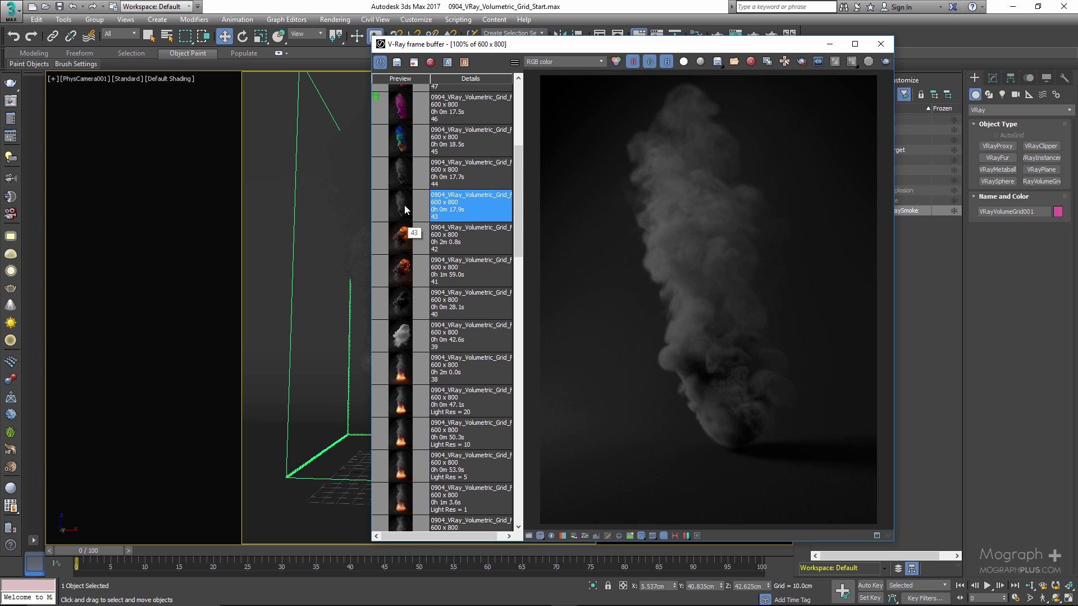
drag(734, 47, 563, 56)
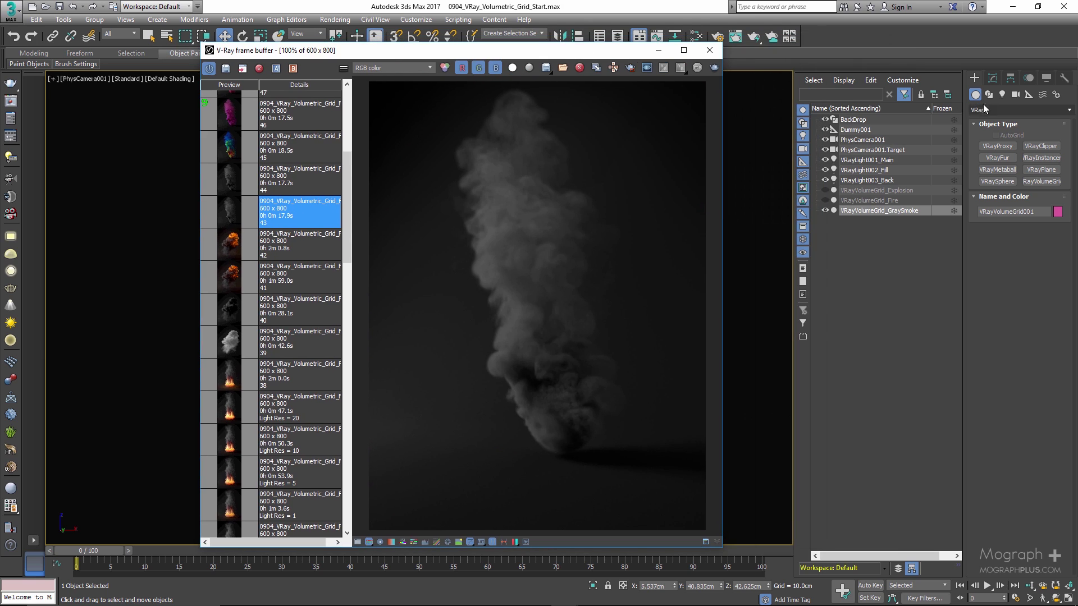
- Set the gray smoke's Simple Smoke Factor to 0.75 in the smoke opacity settings and load saved render 44
click(992, 79)
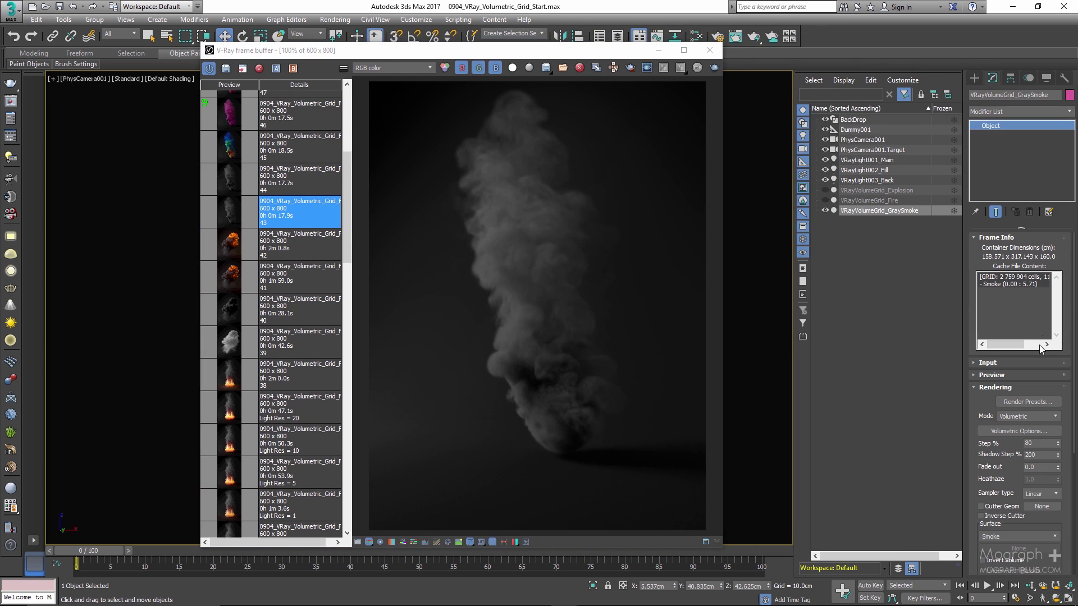
click(1035, 429)
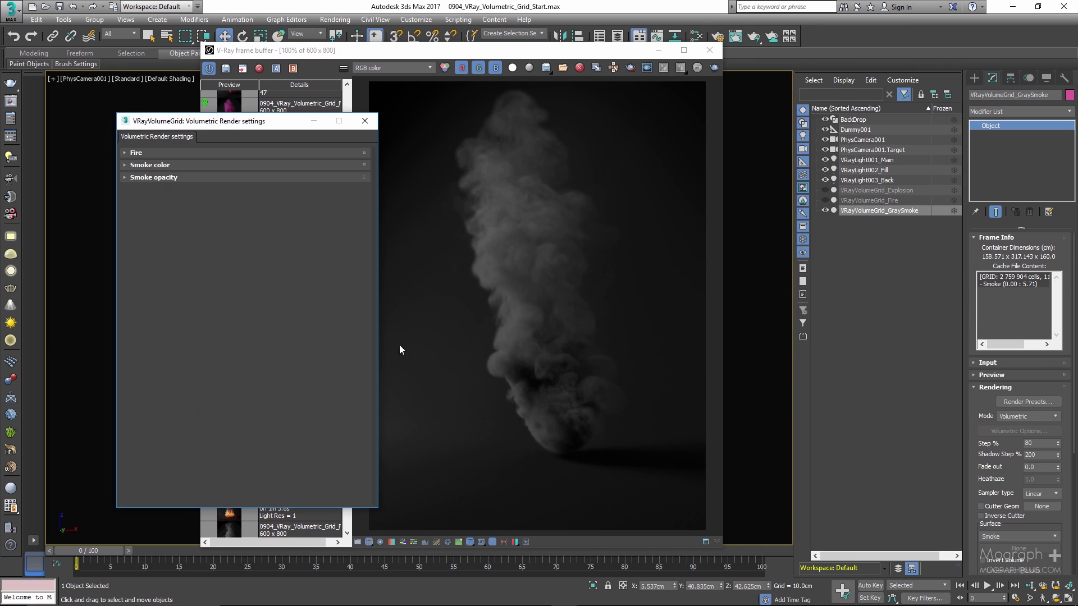
click(197, 175)
click(220, 221)
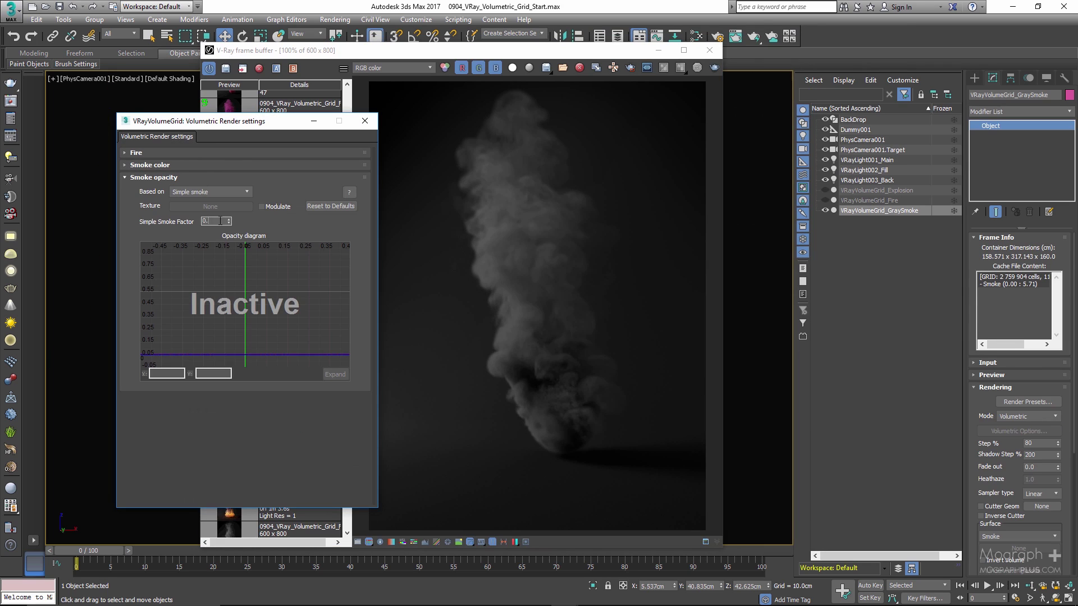
drag(254, 125, 44, 118)
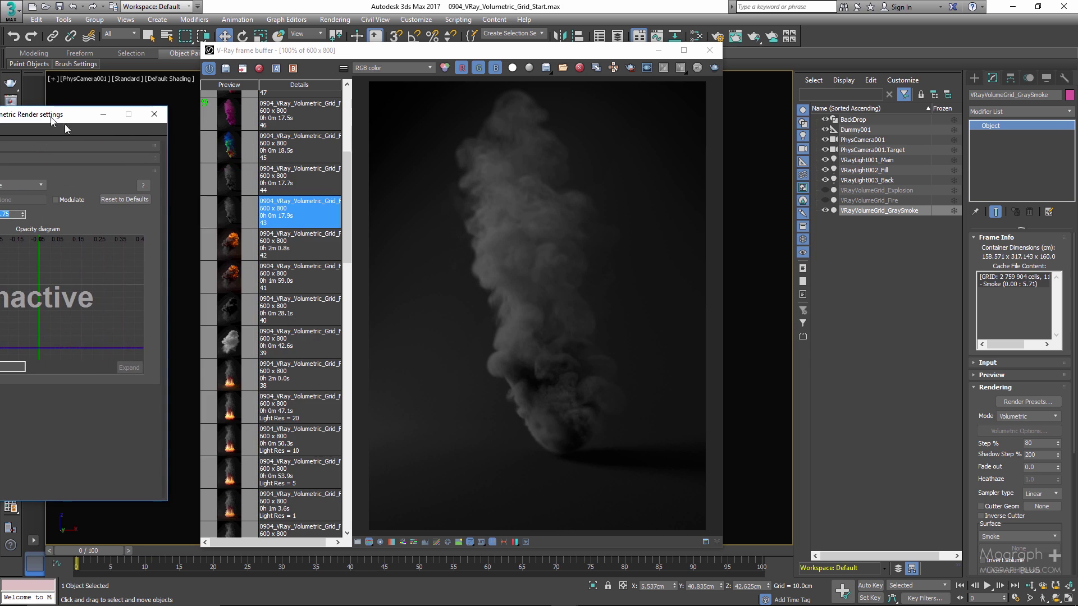
click(288, 176)
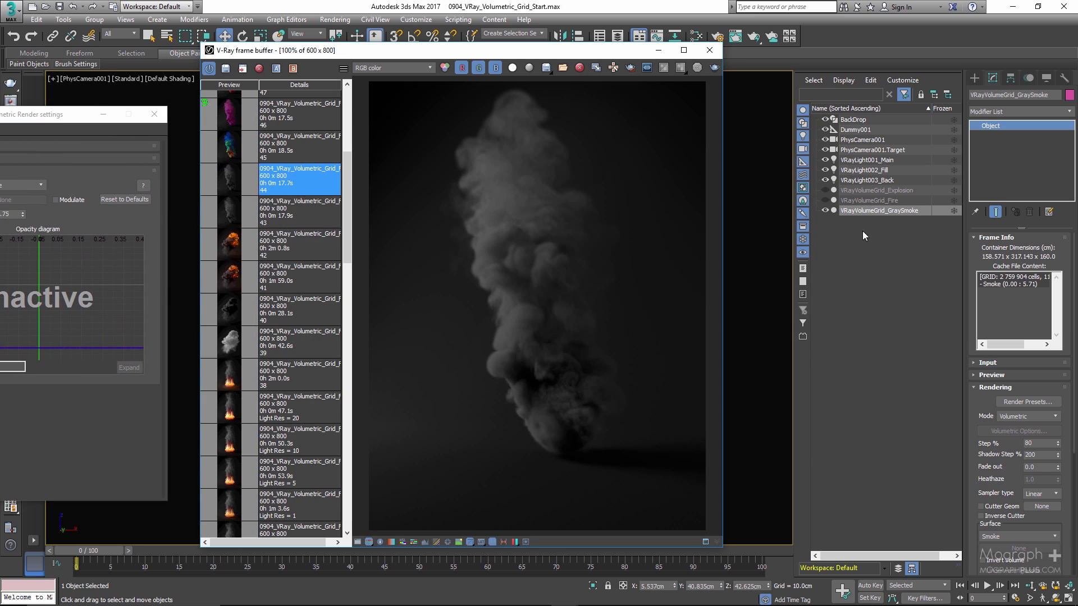
- Hide VRayVolumeGrid_GraySmoke, clone it as a copy named VRayVolumeGrid_PinkSmoke, and unhide the copy
click(826, 210)
right_click(860, 210)
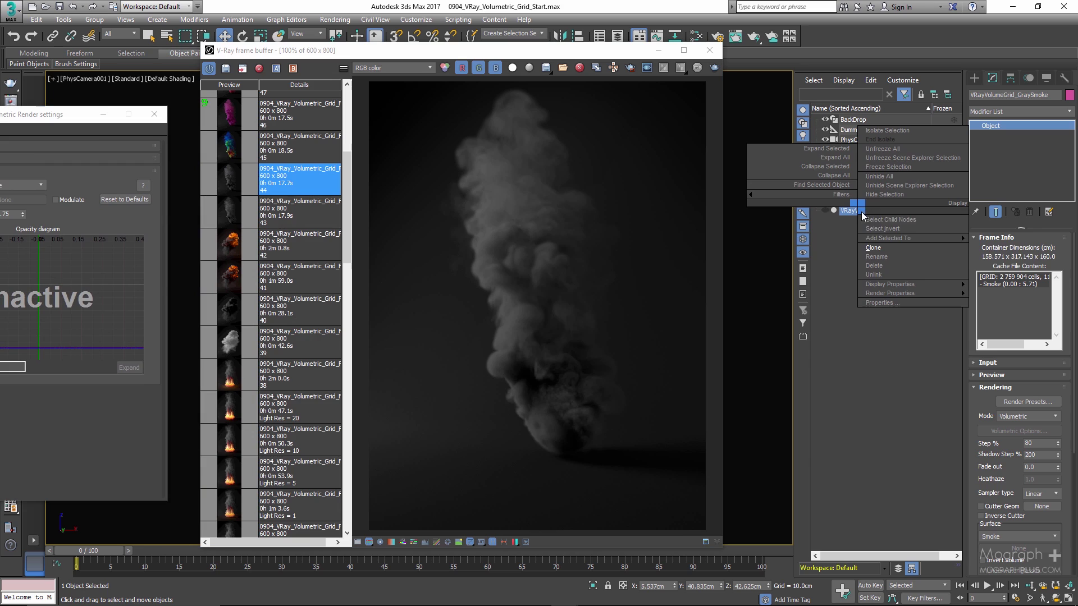
click(901, 247)
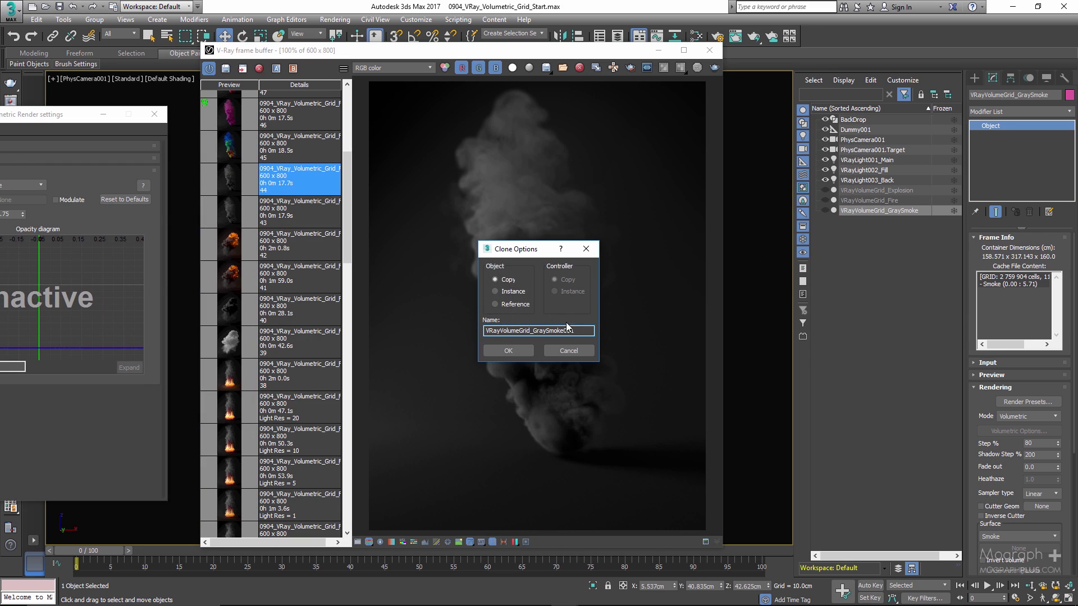
key(BackSpace)
key(BackSpace)
key(BackSpace)
click(548, 331)
key(BackSpace)
key(BackSpace)
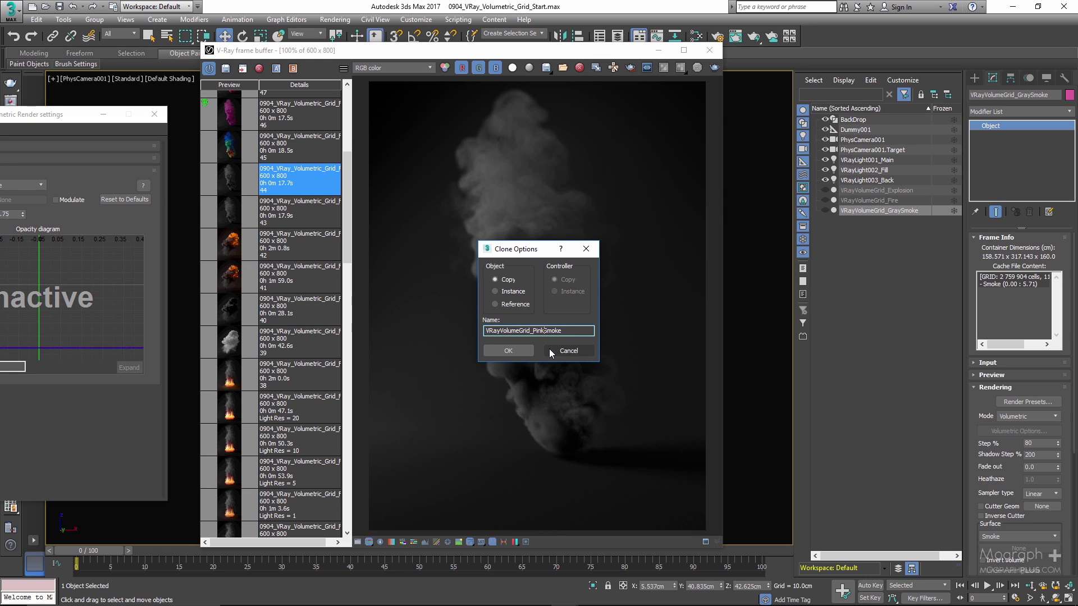
click(525, 350)
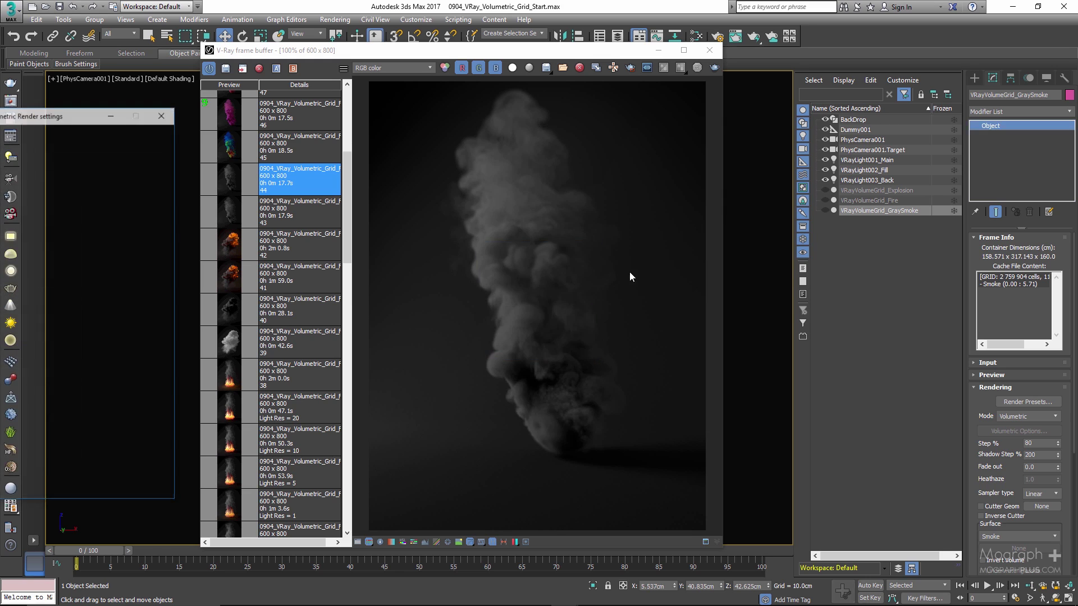
click(826, 220)
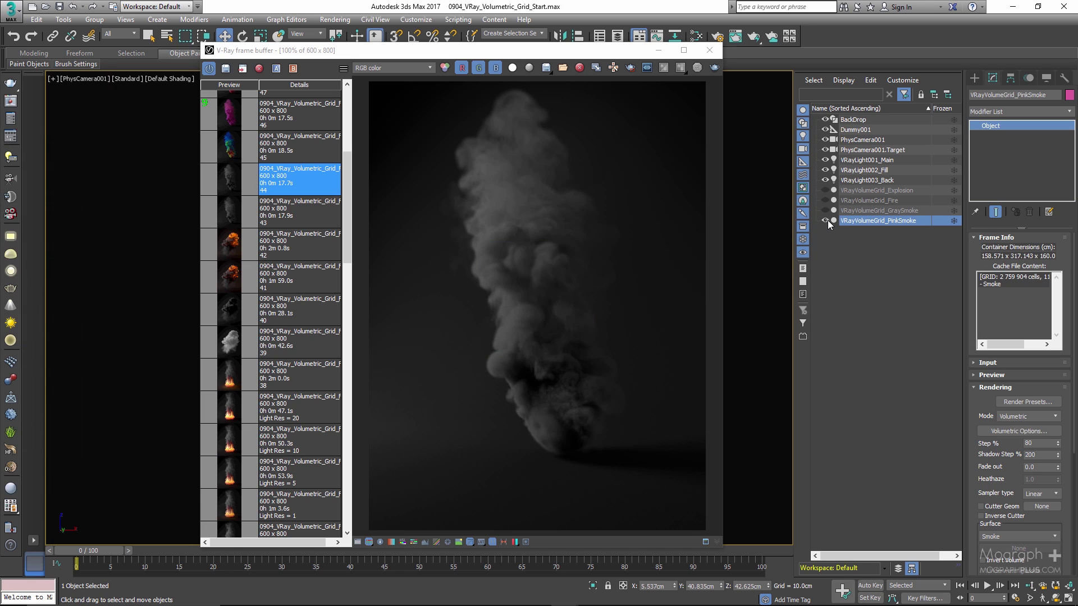
- Base the pink smoke's color on Smoke in the volumetric settings and load saved render 45 beside them
click(1014, 433)
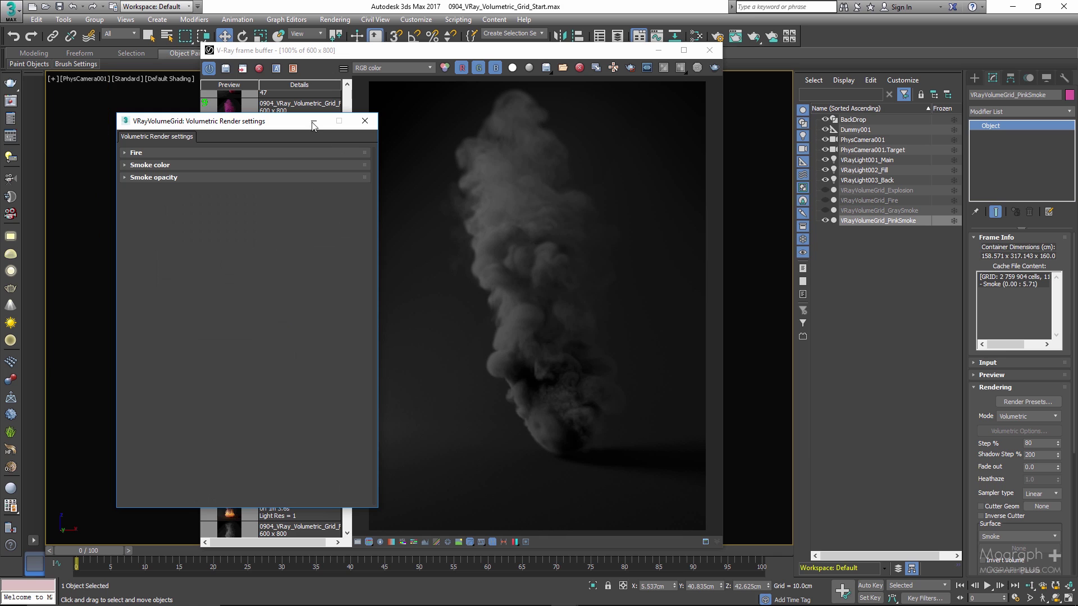
drag(308, 121, 188, 121)
drag(437, 51, 538, 53)
drag(118, 123, 164, 87)
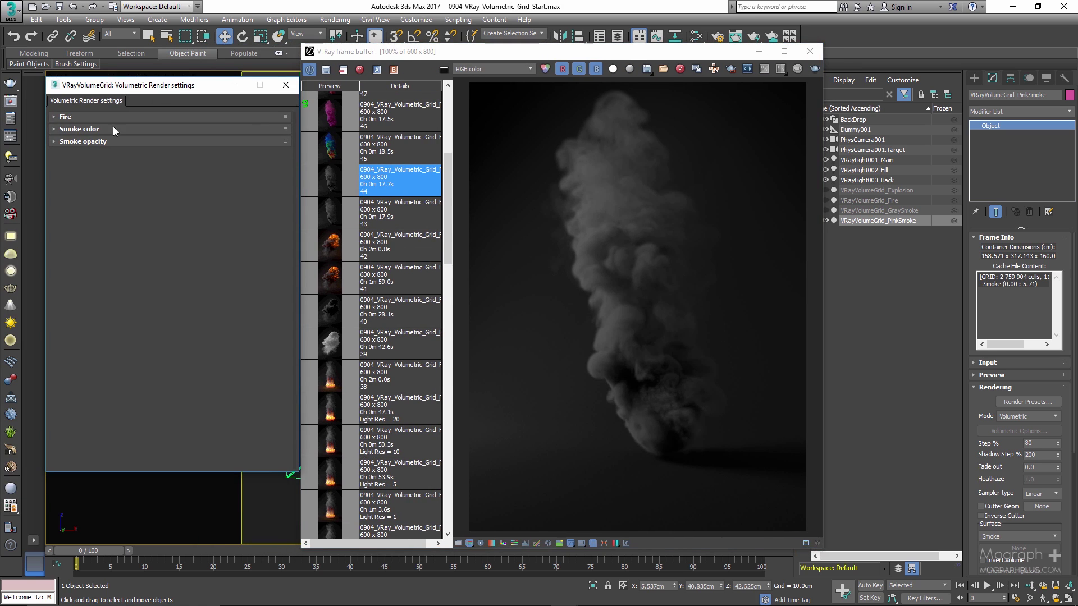
click(108, 129)
click(128, 144)
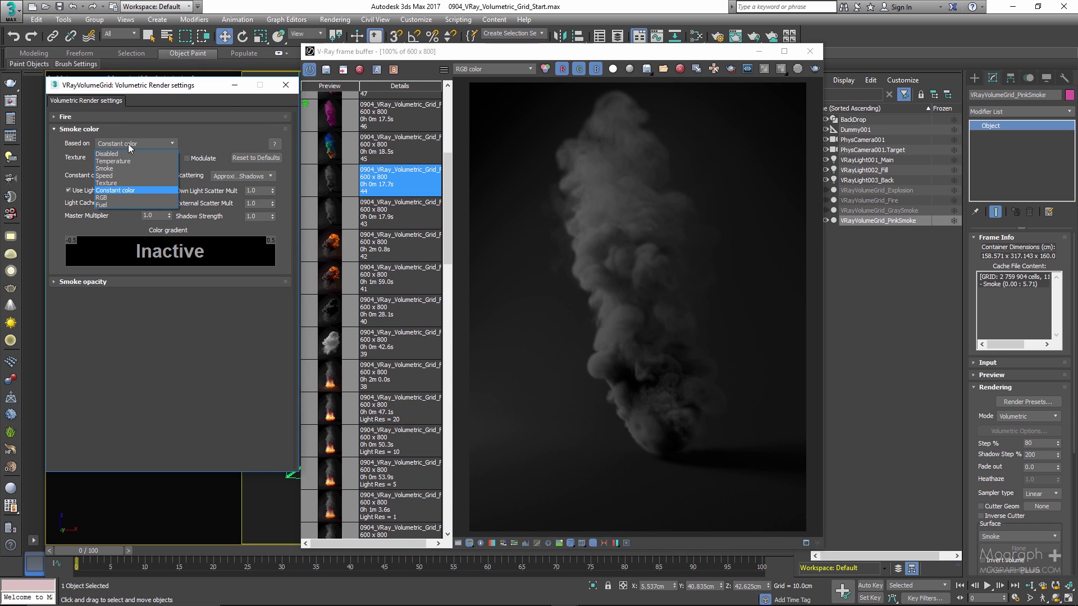
click(120, 168)
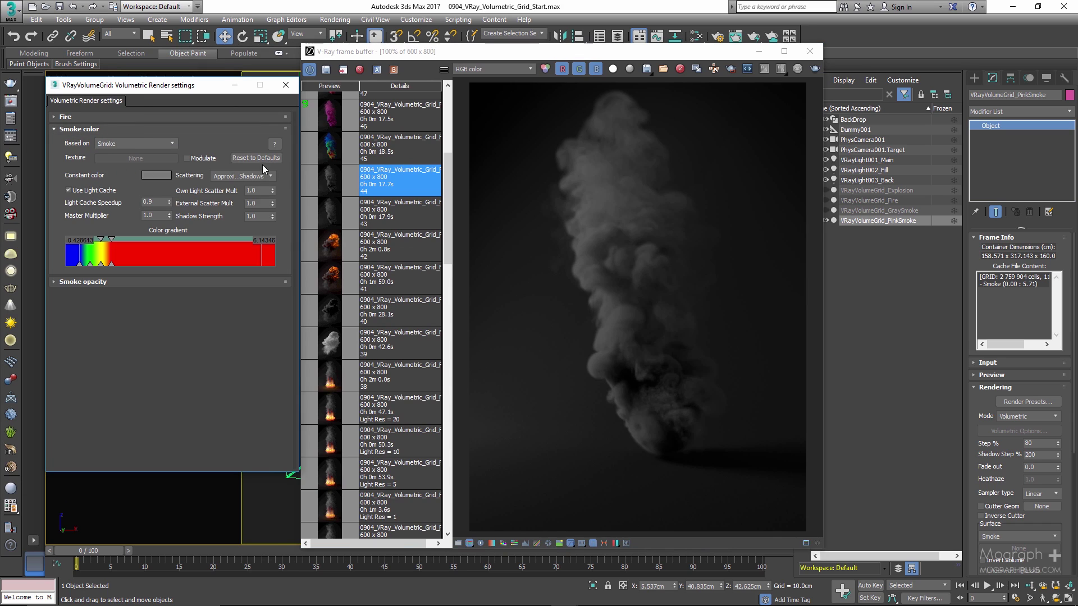
double_click(331, 147)
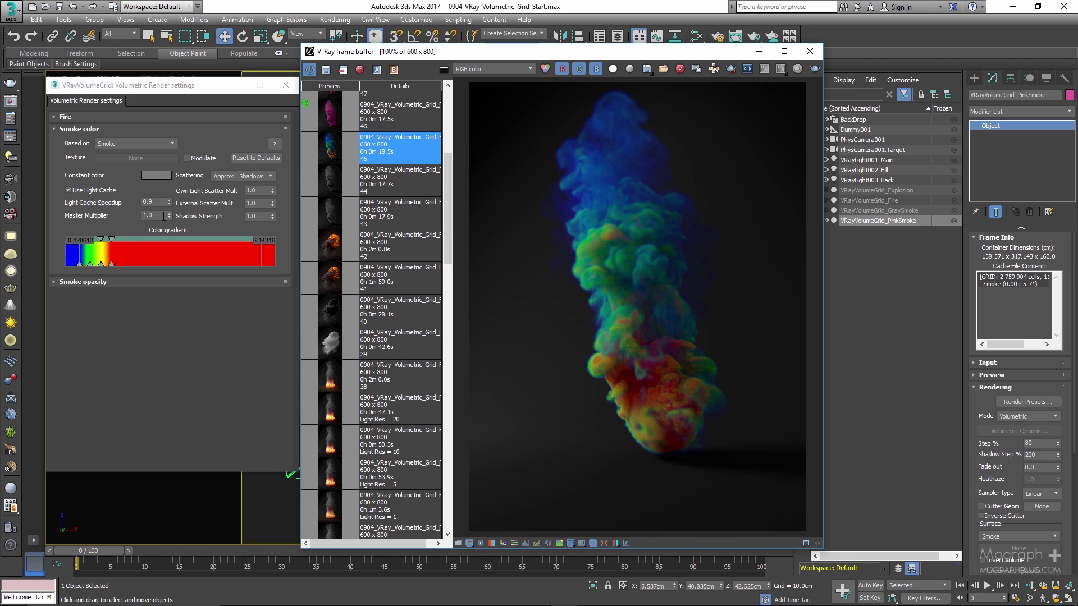
- Set the smoke gradient's blue point to a pink color with Red 0.59, Green 0.132 and Blue 0.29
double_click(78, 264)
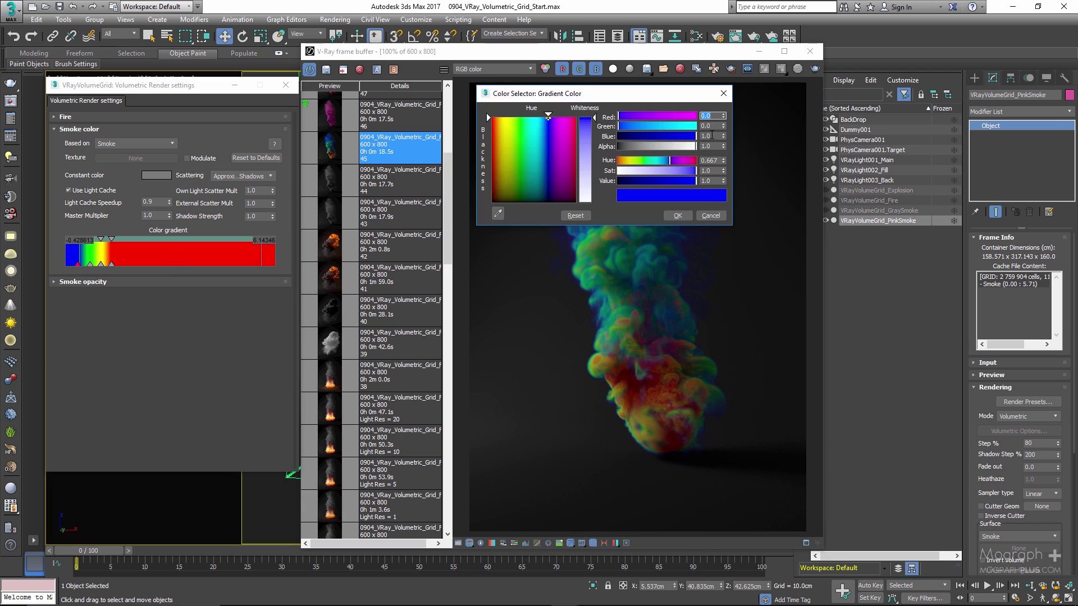
text(.59)
key(Tab)
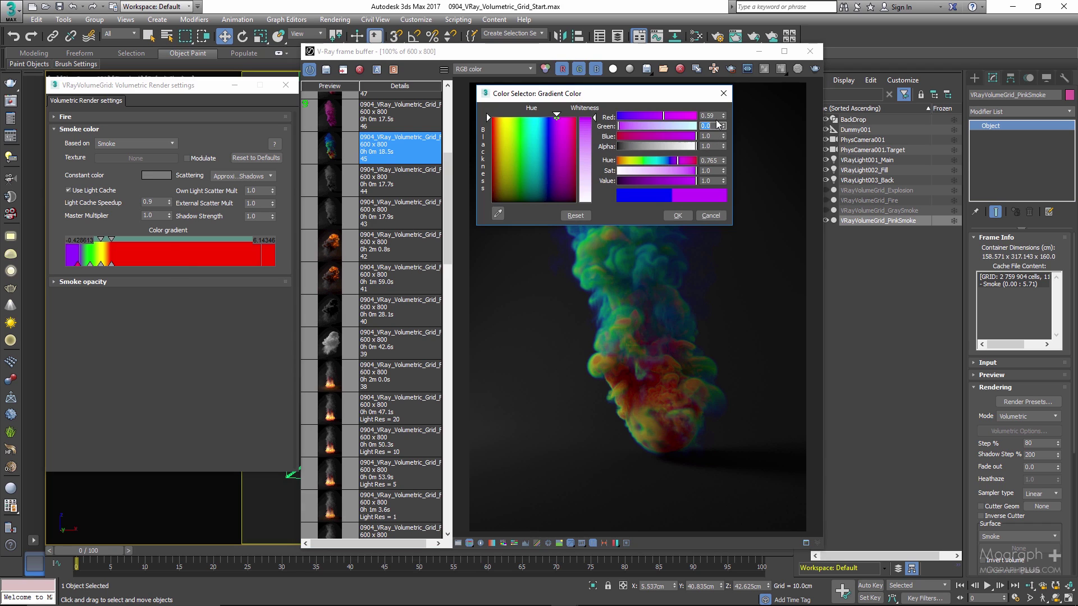
text(.132)
key(Tab)
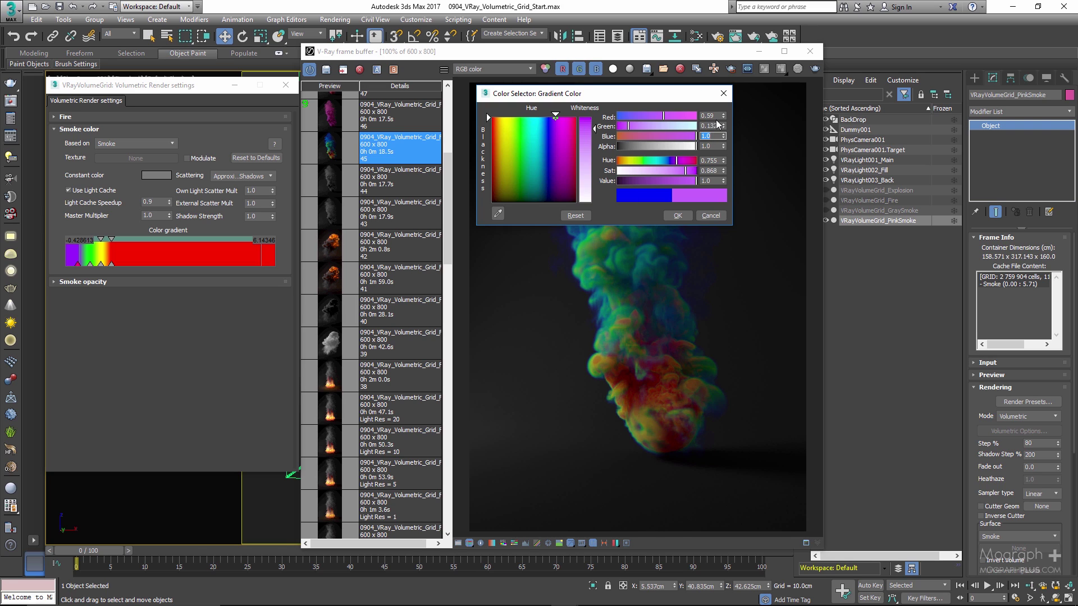
text(0.29)
key(Return)
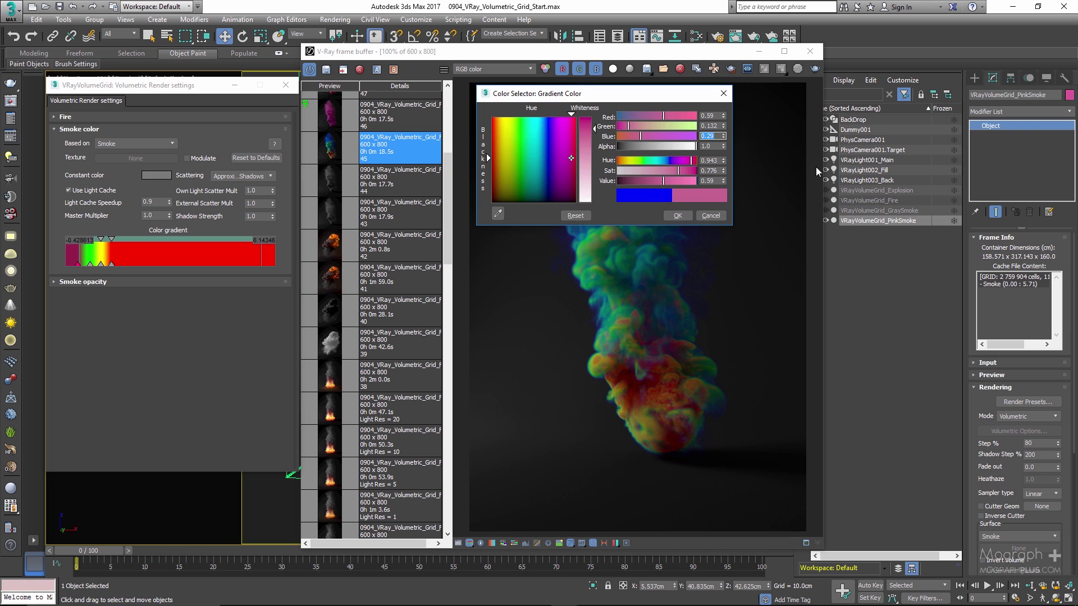
click(688, 214)
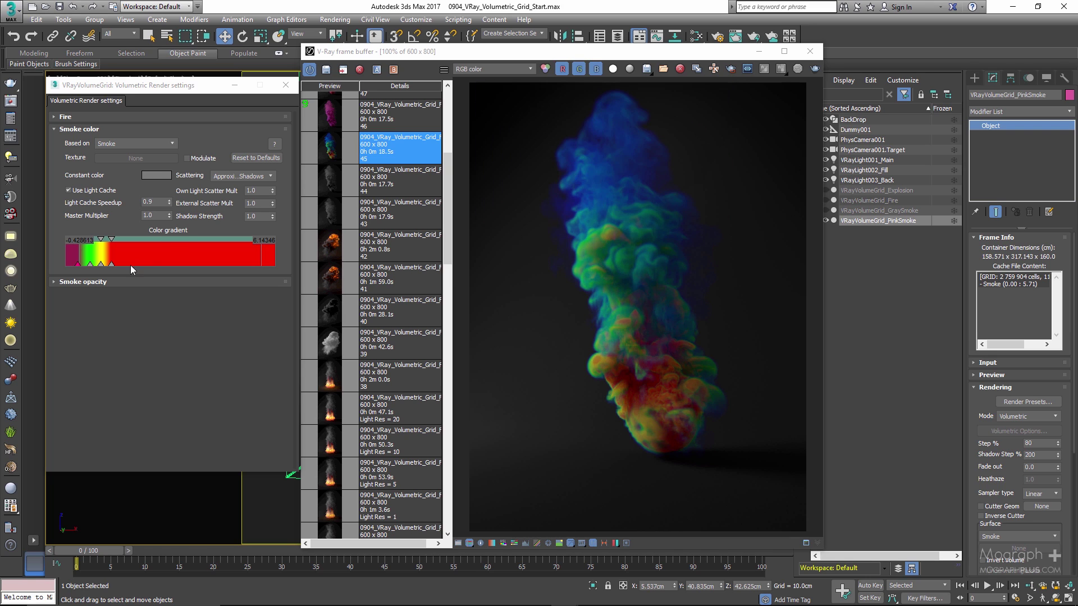
- Delete the green point from the pink smoke's color gradient
click(88, 263)
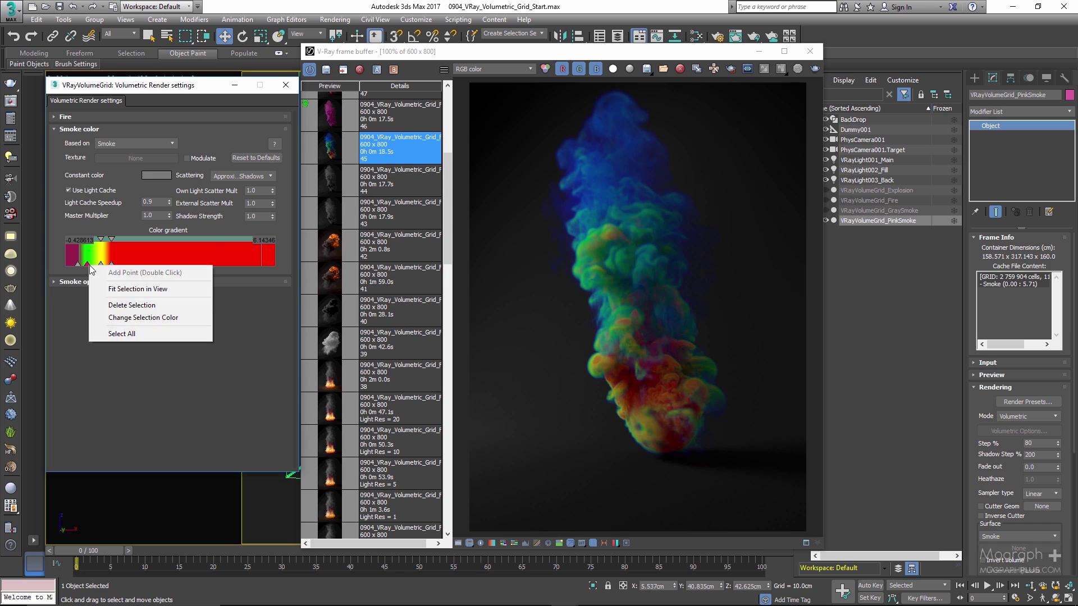
right_click(88, 265)
click(128, 304)
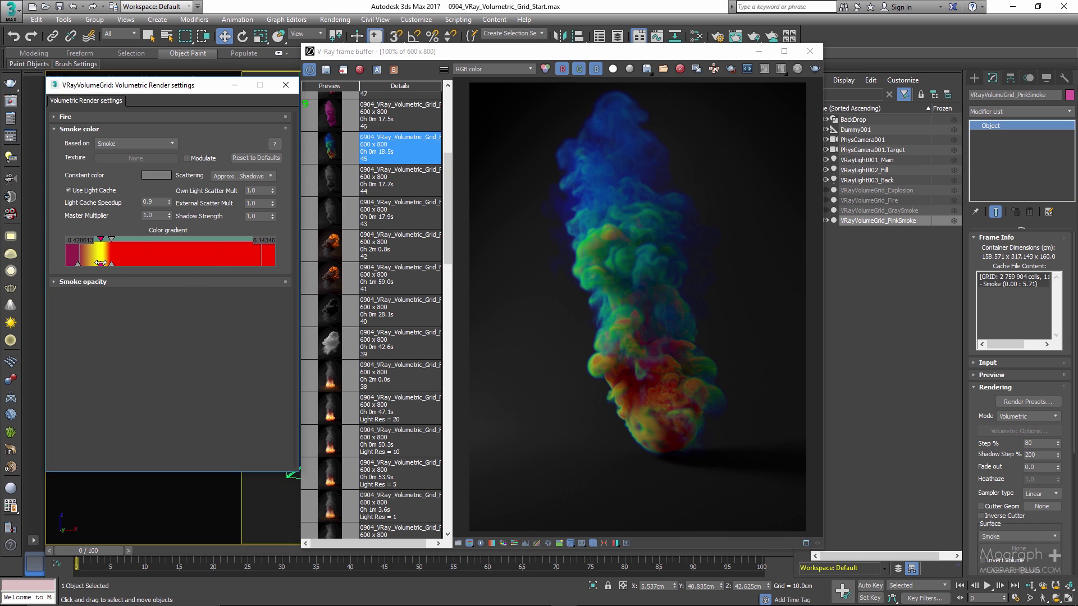
- Set the yellow gradient point to a purple color with Red 0.546, Green 0.125 and Blue 0.806
double_click(101, 263)
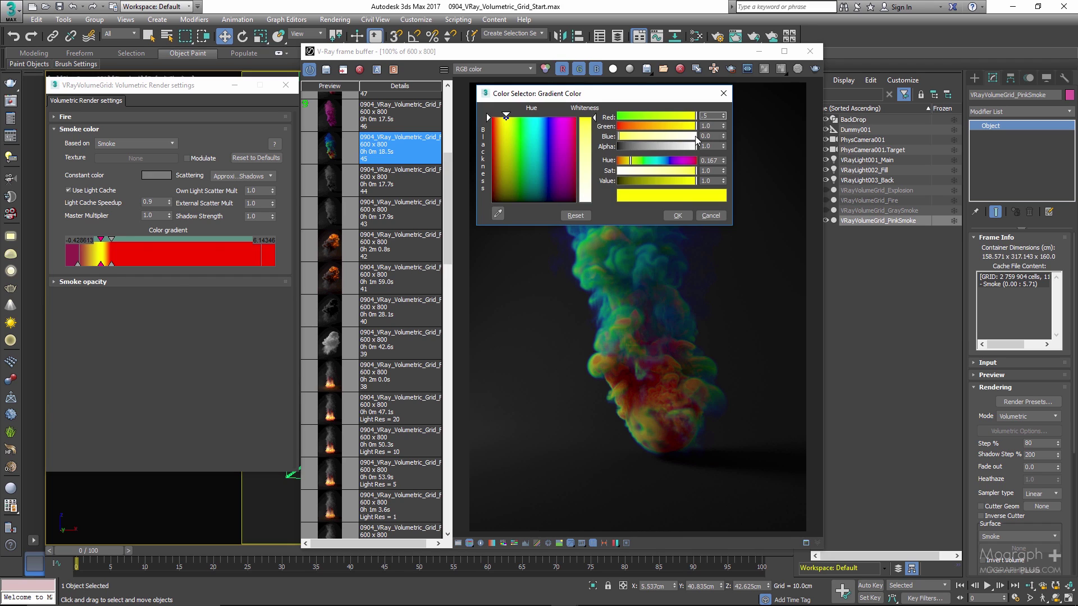
key(Tab)
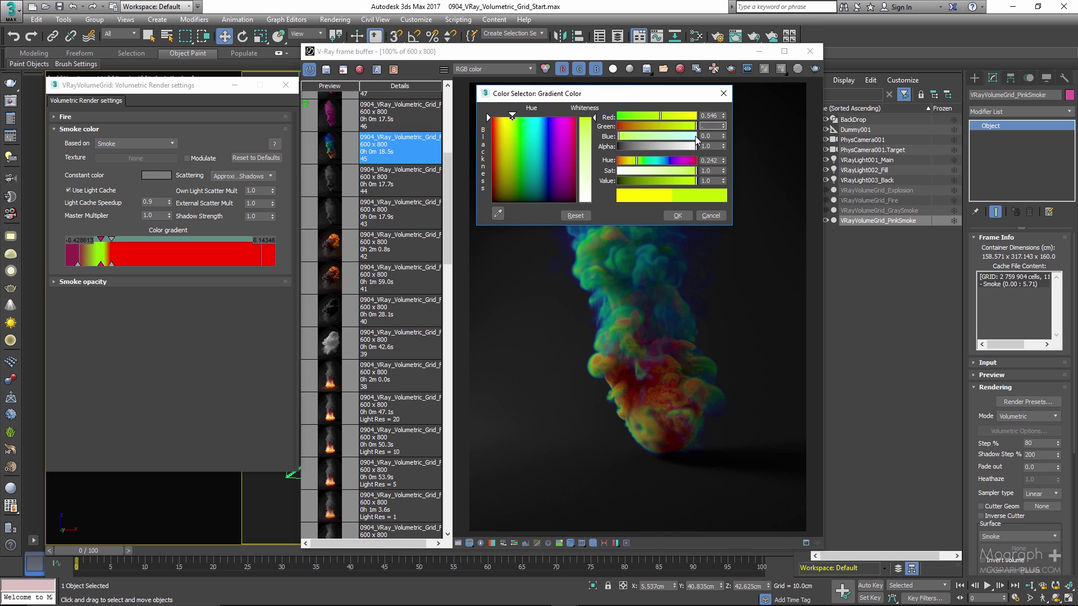
key(Tab)
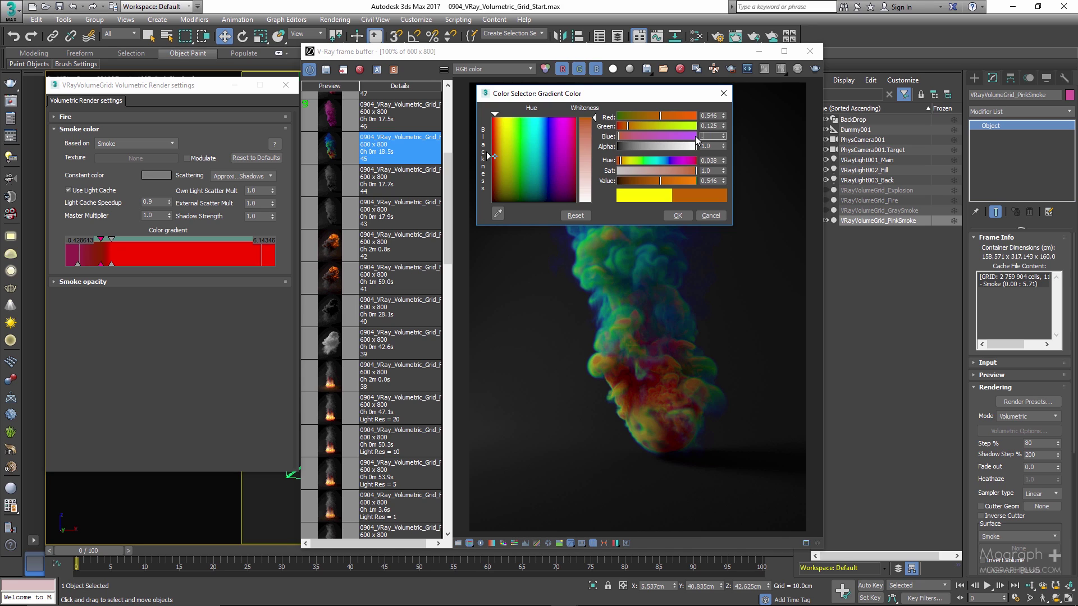
text(.806)
key(Return)
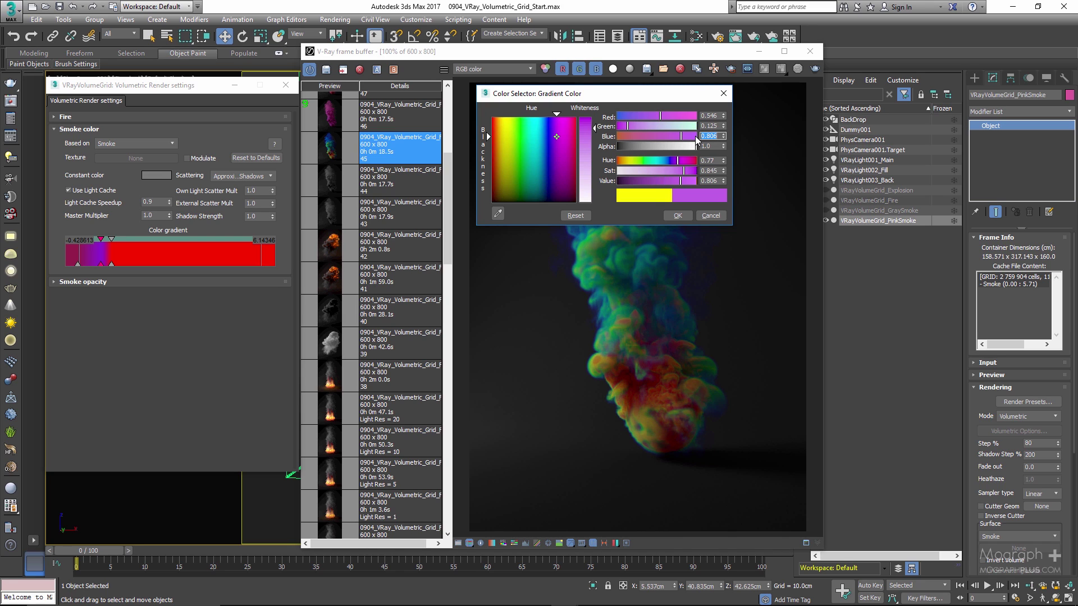
click(674, 216)
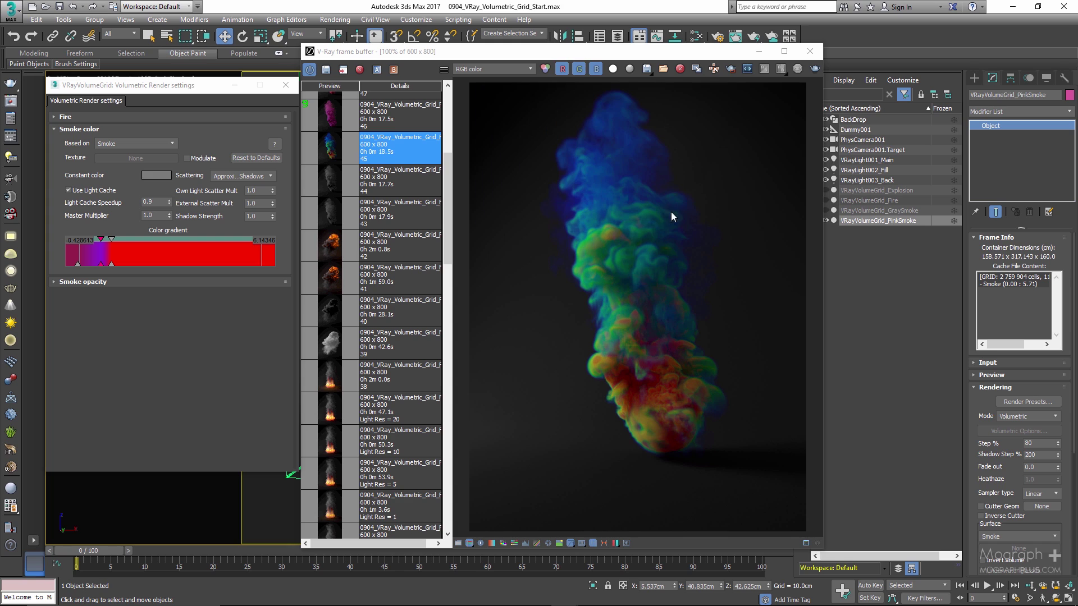
- Set the red gradient point to Red 0.835, Green 0.096 and Blue 0.351, and spread the purple and crimson points farther apart
double_click(112, 264)
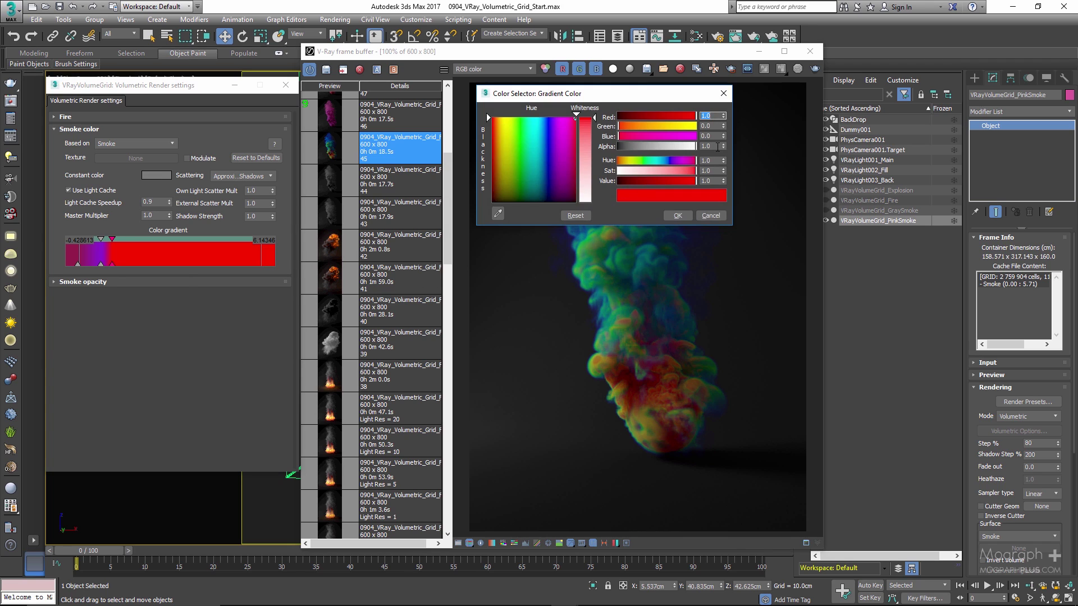
text(.835)
key(Tab)
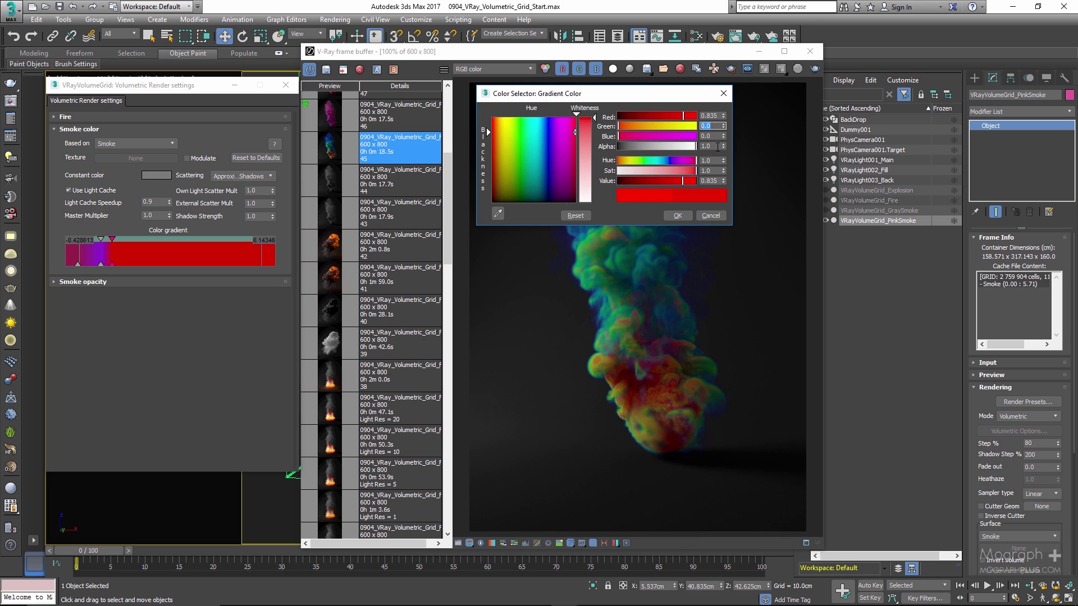
text(.096)
key(Tab)
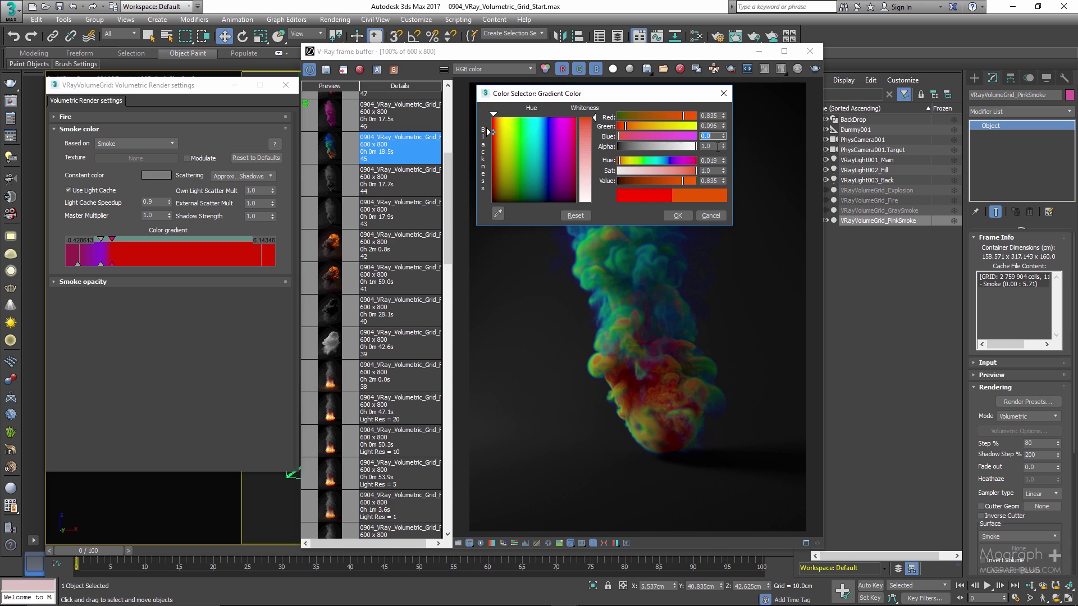
text(.351)
key(Return)
click(674, 218)
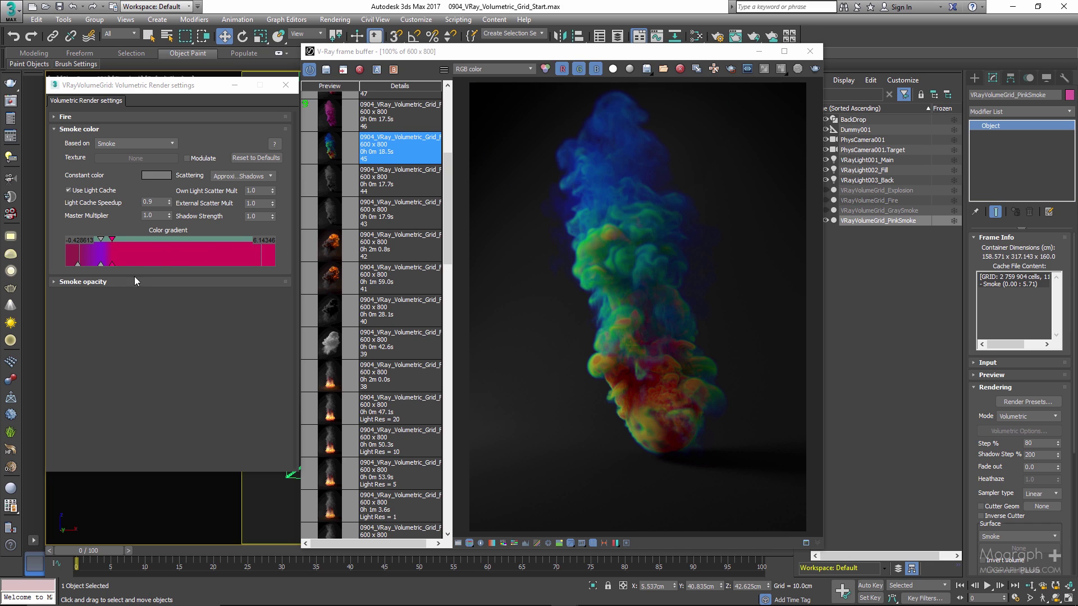
mouse_move(112, 264)
mouse_down()
mouse_move(133, 263)
mouse_move(107, 264)
mouse_up()
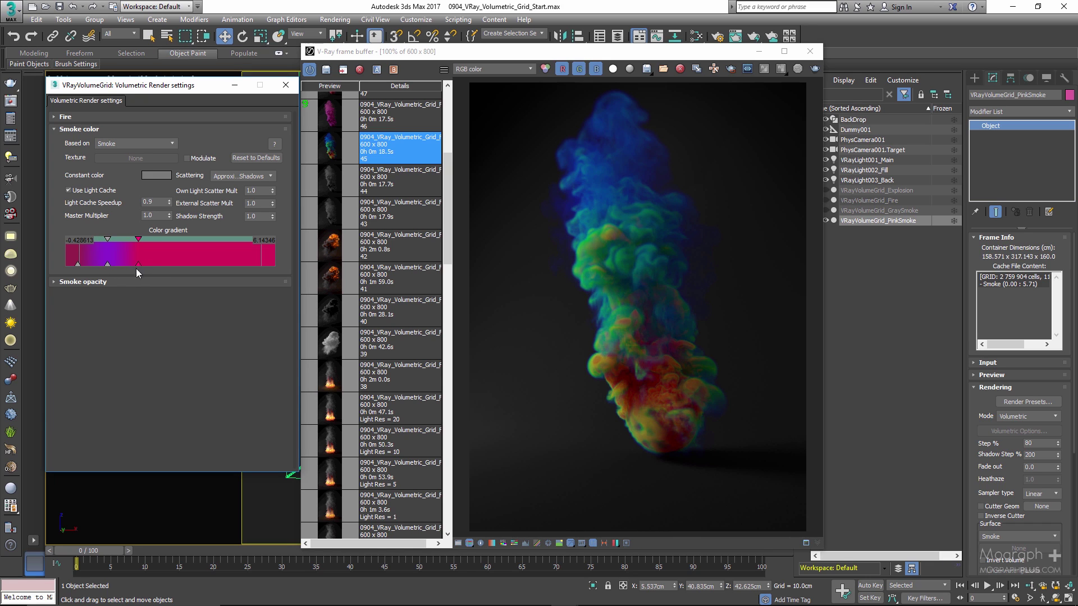
- Set the pink smoke's Simple Smoke Factor to 0.8 in the smoke opacity settings and load saved render 46
click(113, 282)
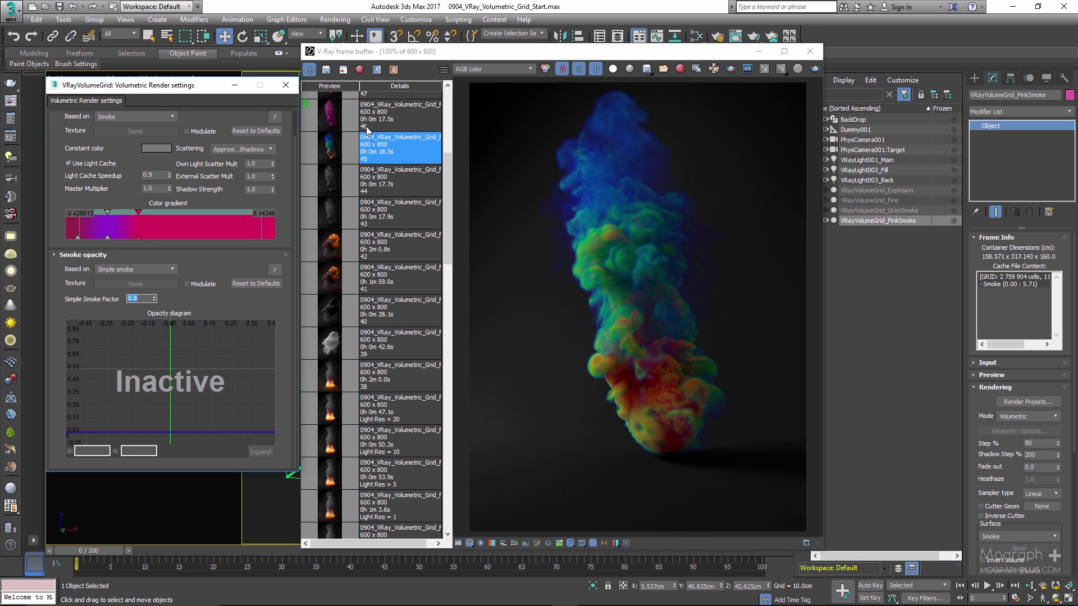
double_click(346, 125)
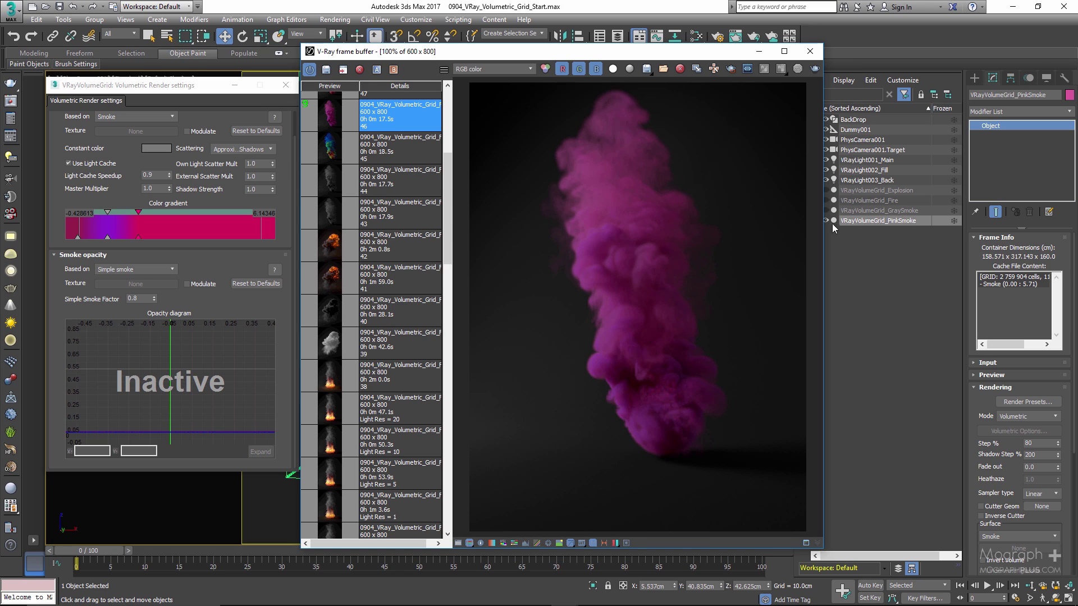
- Hide VRayVolumeGrid_PinkSmoke, clone it as a copy named VRayVolumeGrid_OrangeSmoke, and unhide the copy
right_click(862, 221)
click(891, 260)
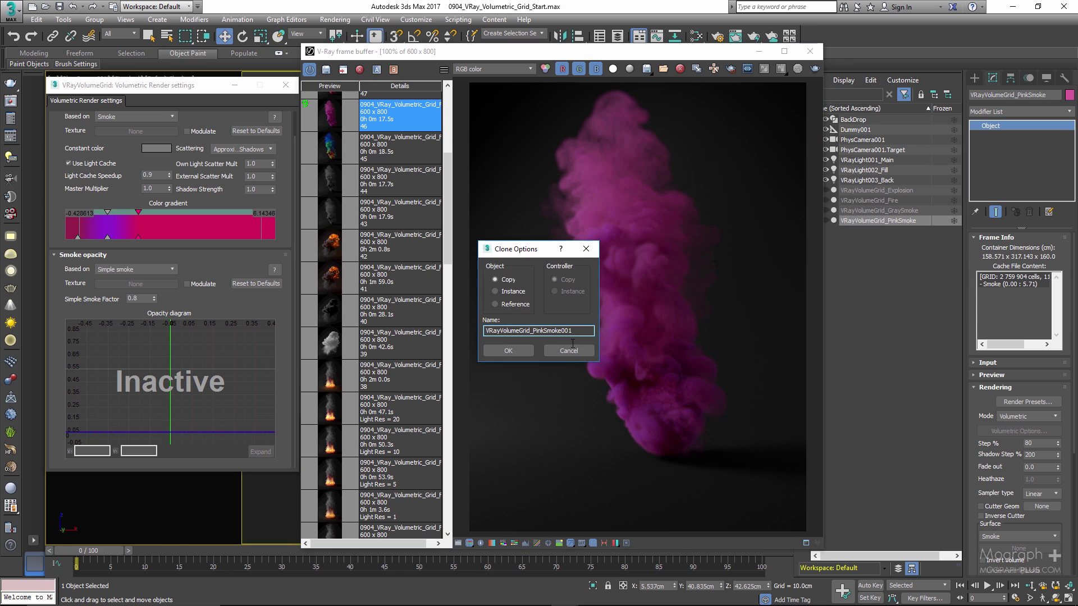
key(BackSpace)
key(BackSpace)
key(BackSpace)
key(BackSpace)
key(BackSpace)
text(Orange)
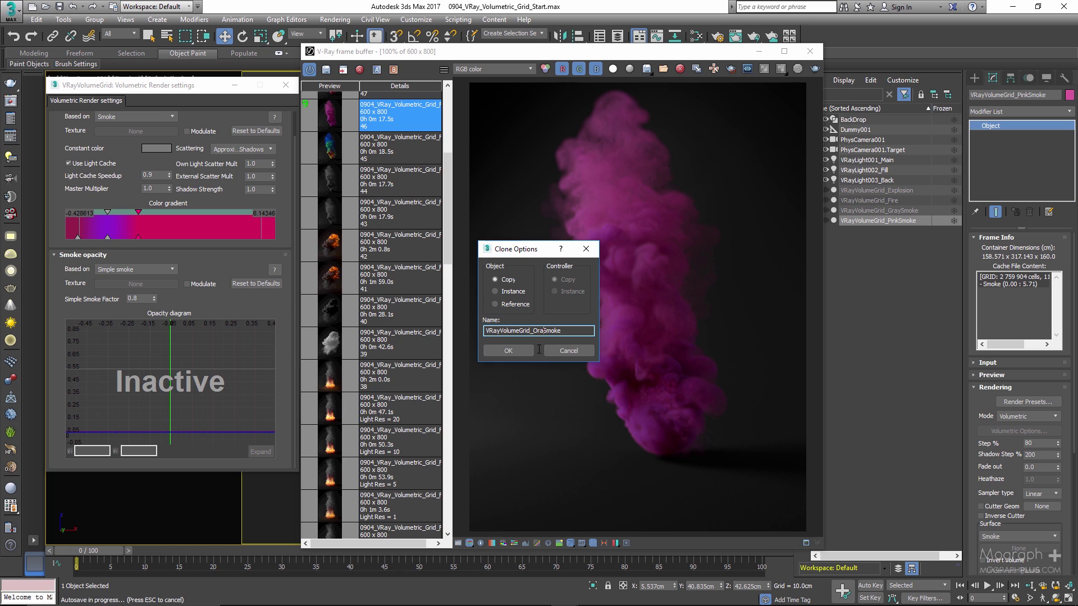
key(Return)
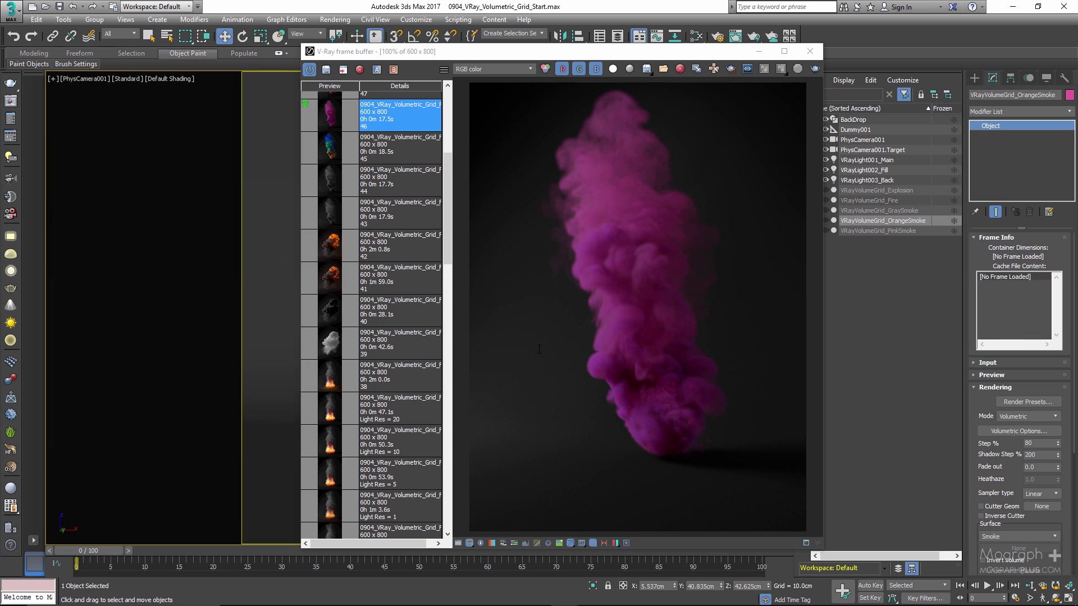
click(825, 221)
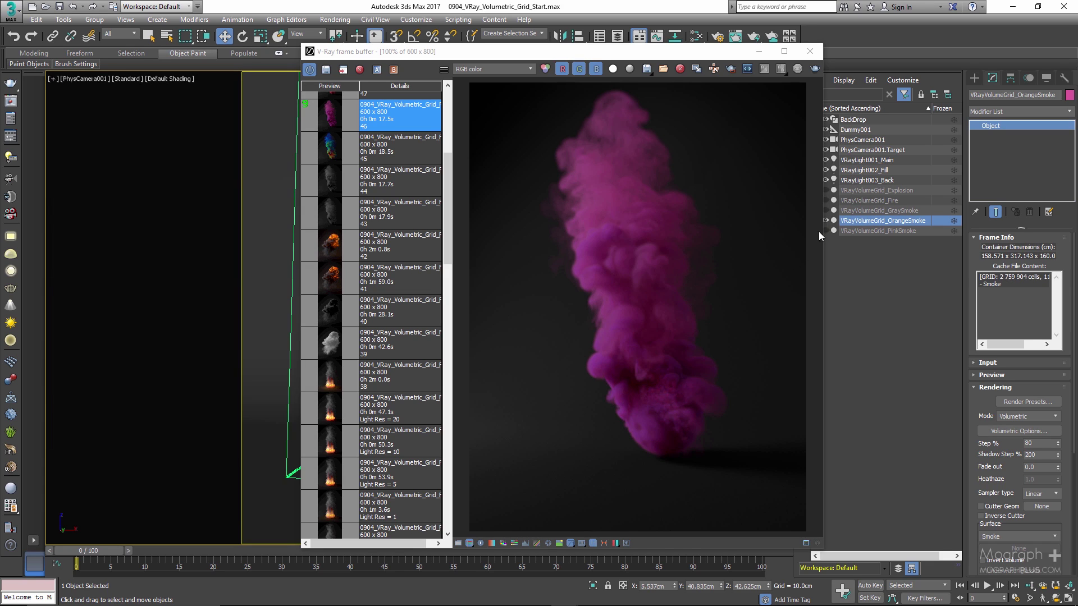
- Set the purple point in the orange smoke's color gradient to Red 0.878, Green 0.198 and Blue 0.126
click(1019, 432)
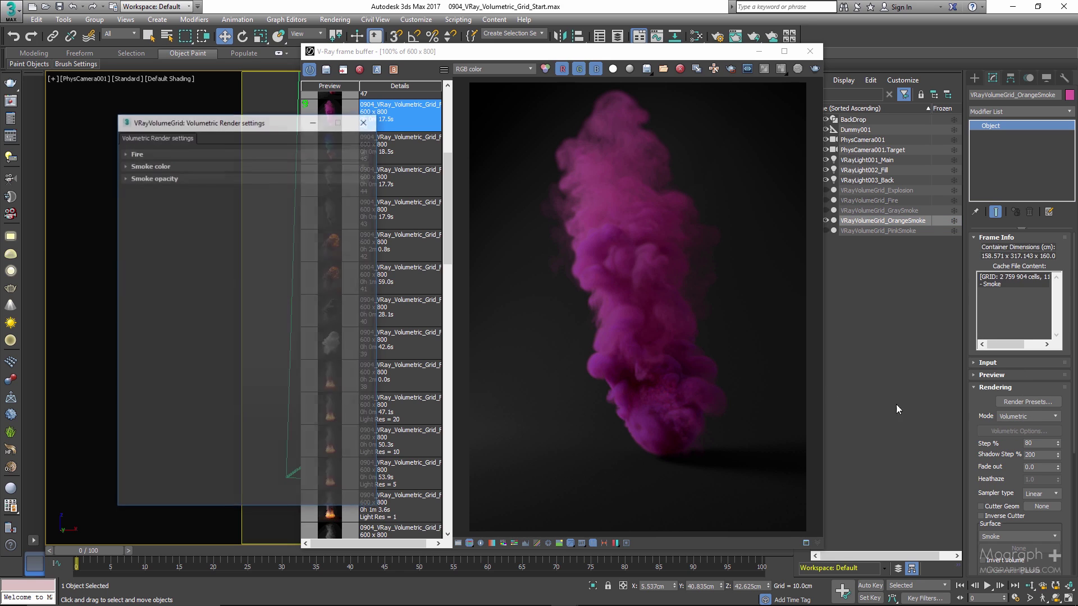
click(170, 165)
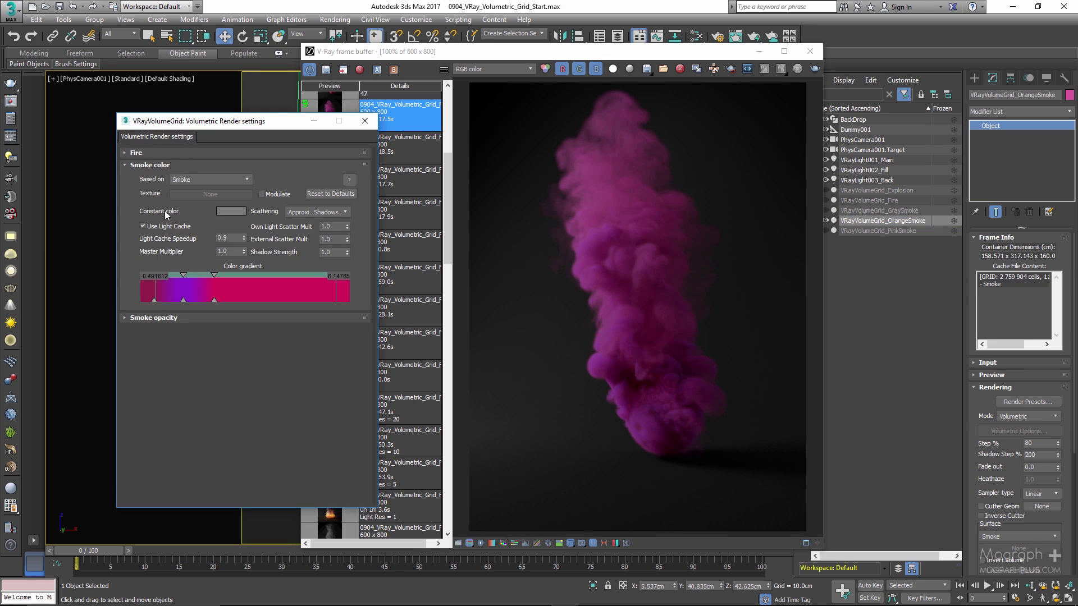
double_click(183, 299)
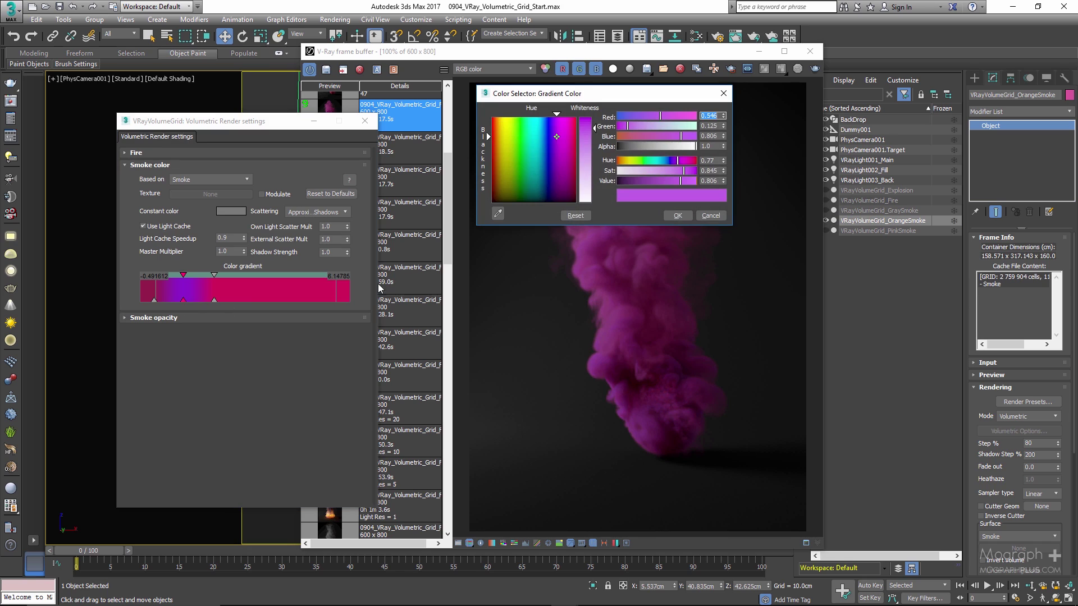
key(BackSpace)
text(0.878)
key(Tab)
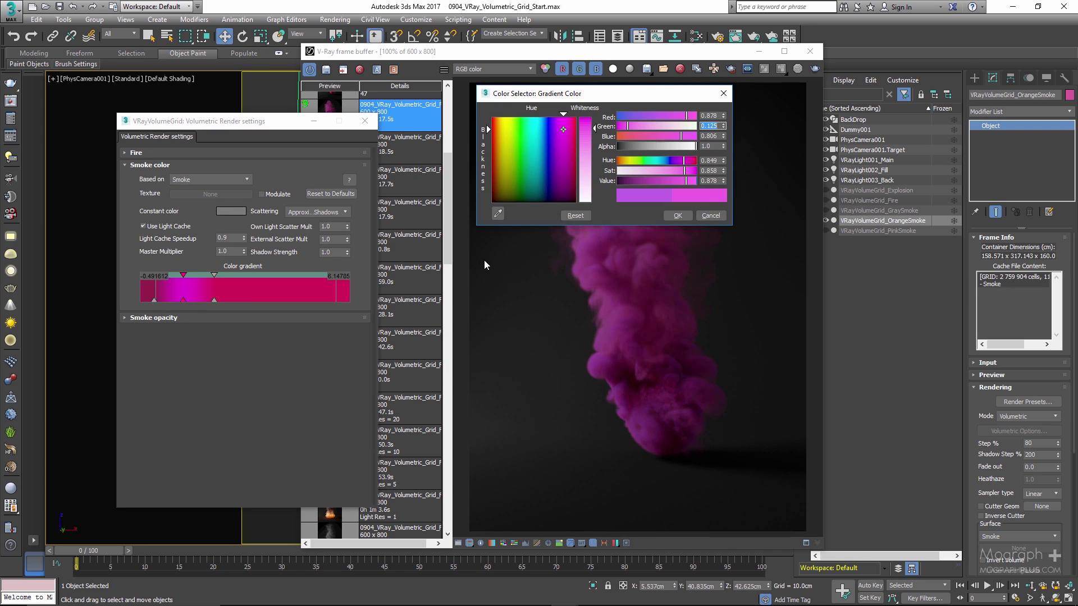
key(BackSpace)
text(0.198)
key(Tab)
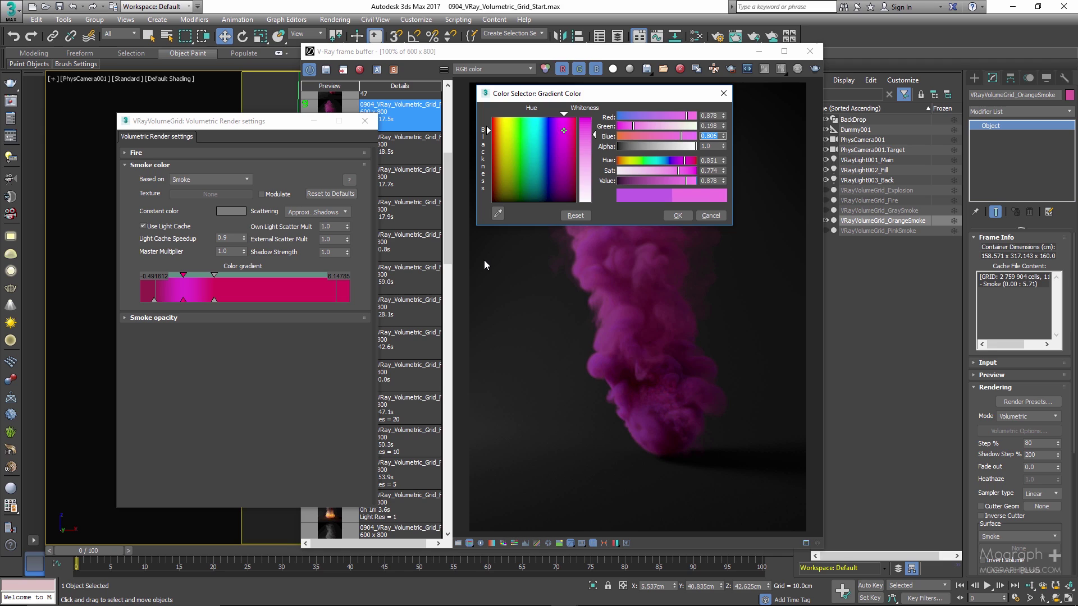
key(BackSpace)
text(0.126)
key(Return)
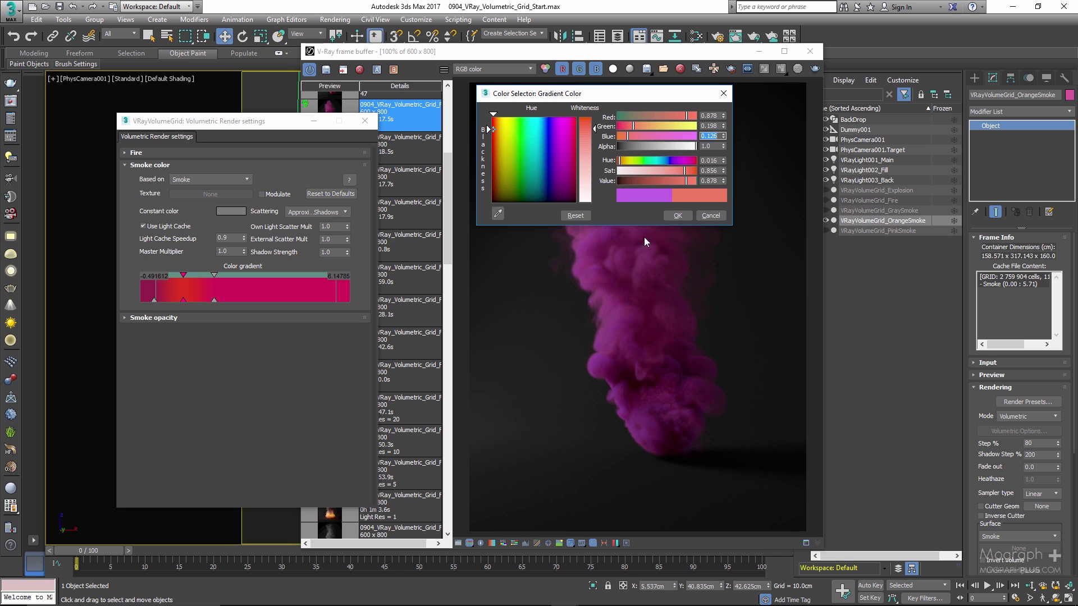
click(675, 215)
- Move the volumetric settings clear of the render history and compare the orange smoke's saved render 47 with saved render 46
drag(258, 127, 162, 126)
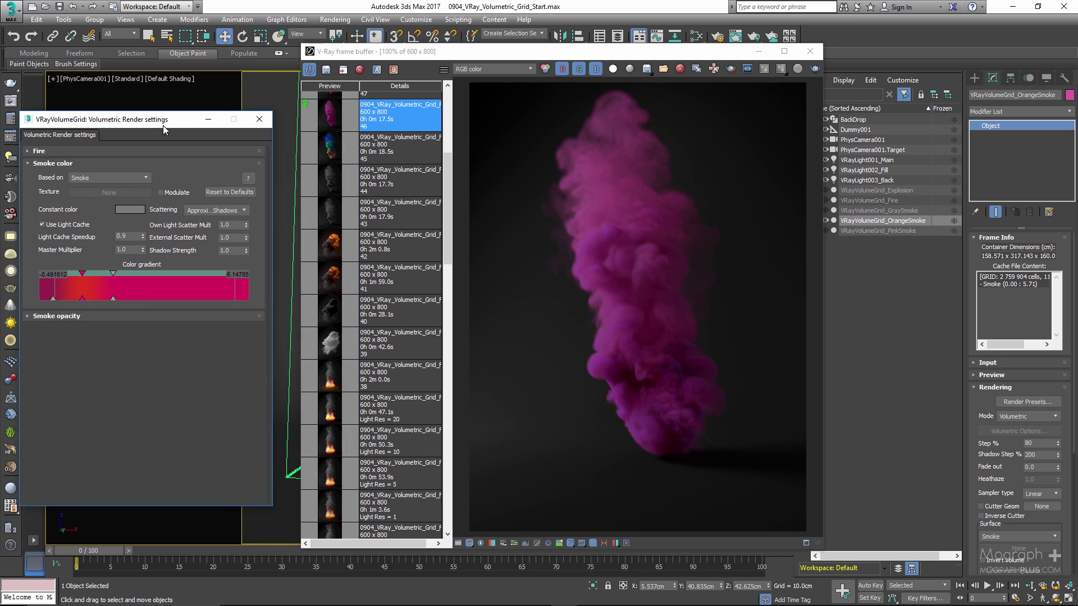
scroll(355, 205, up, 3)
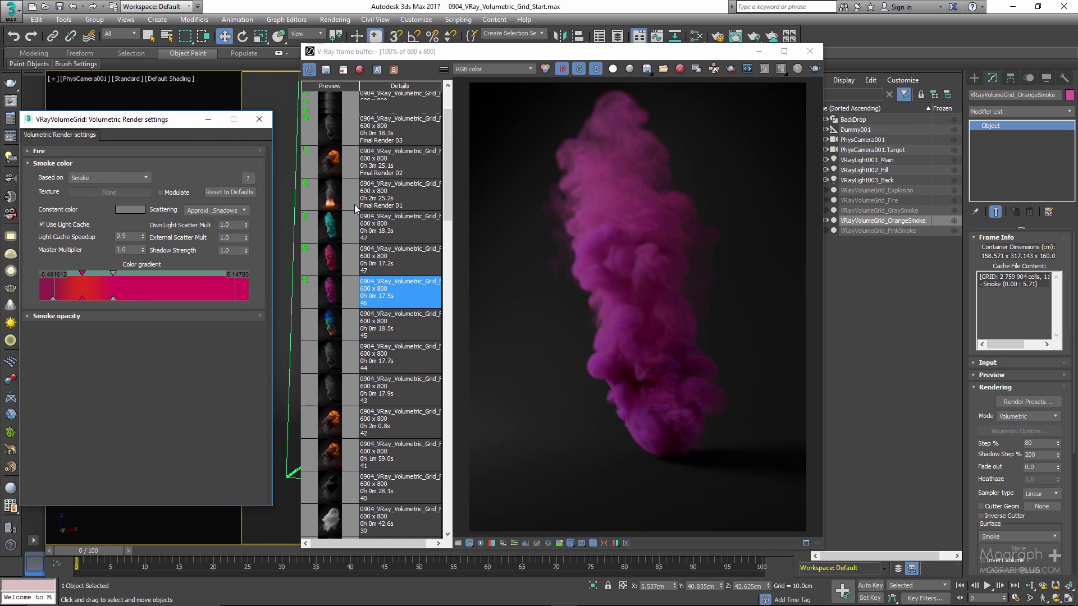
click(386, 266)
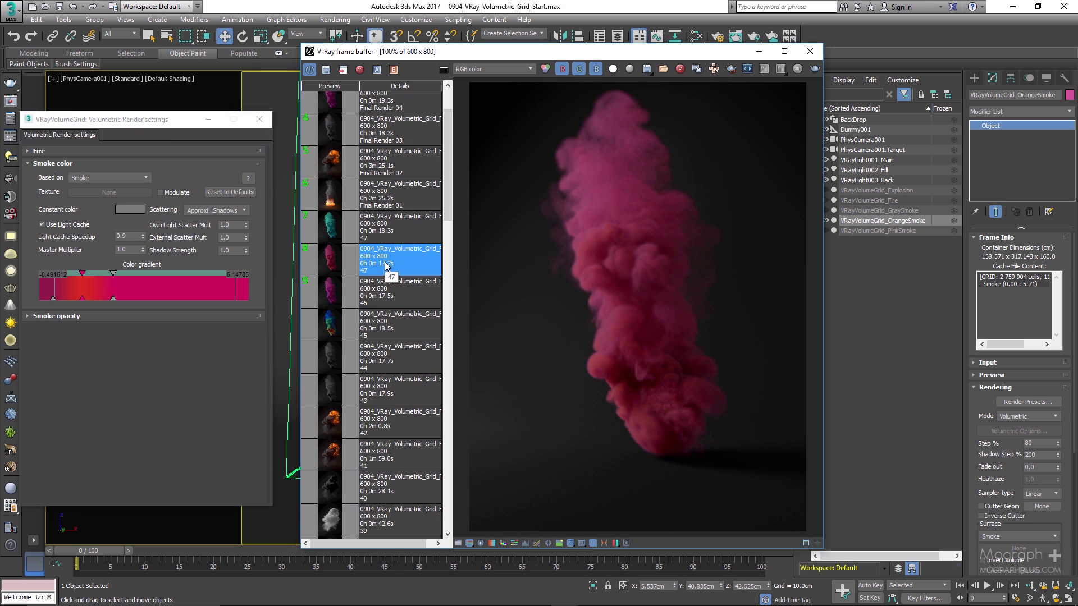
click(412, 286)
click(409, 273)
- Hide VRayVolumeGrid_OrangeSmoke, clone it as a copy named VRayVolumeGrid_GreenSmoke, and unhide the copy
click(842, 220)
right_click(851, 223)
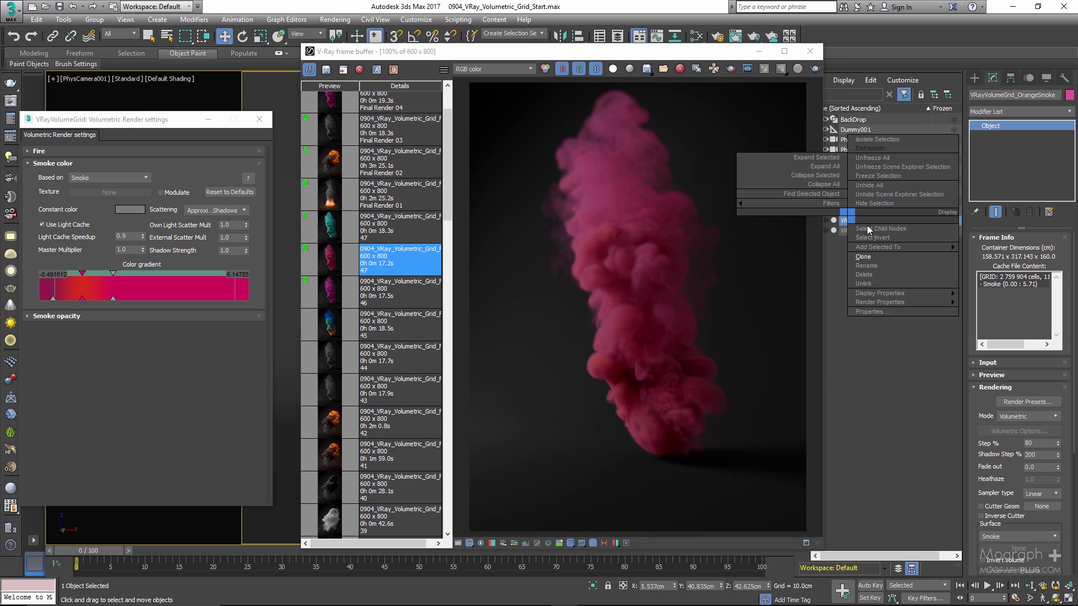
click(897, 253)
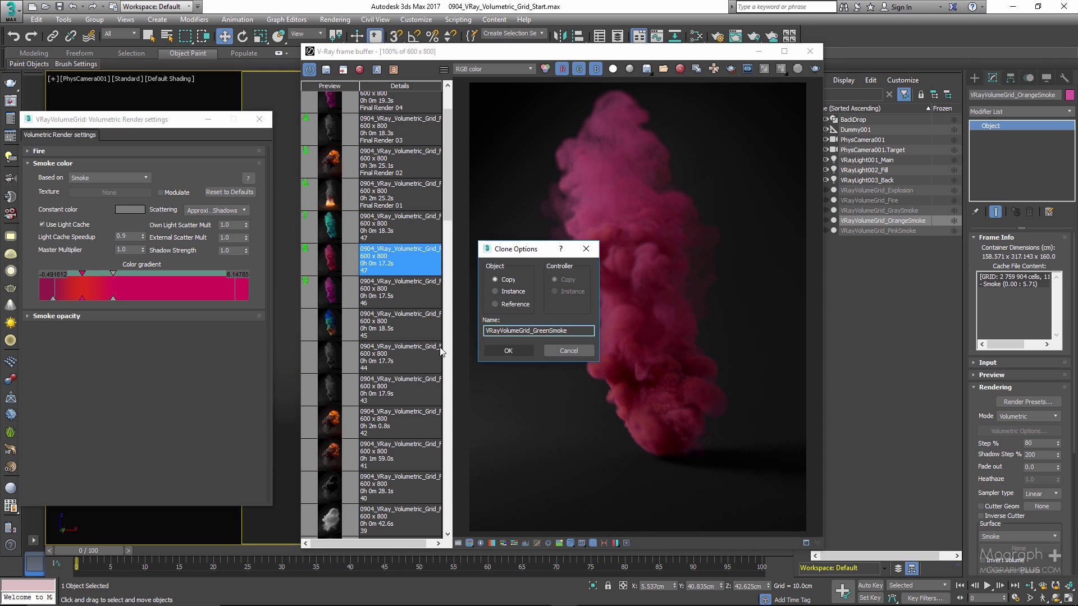
click(505, 350)
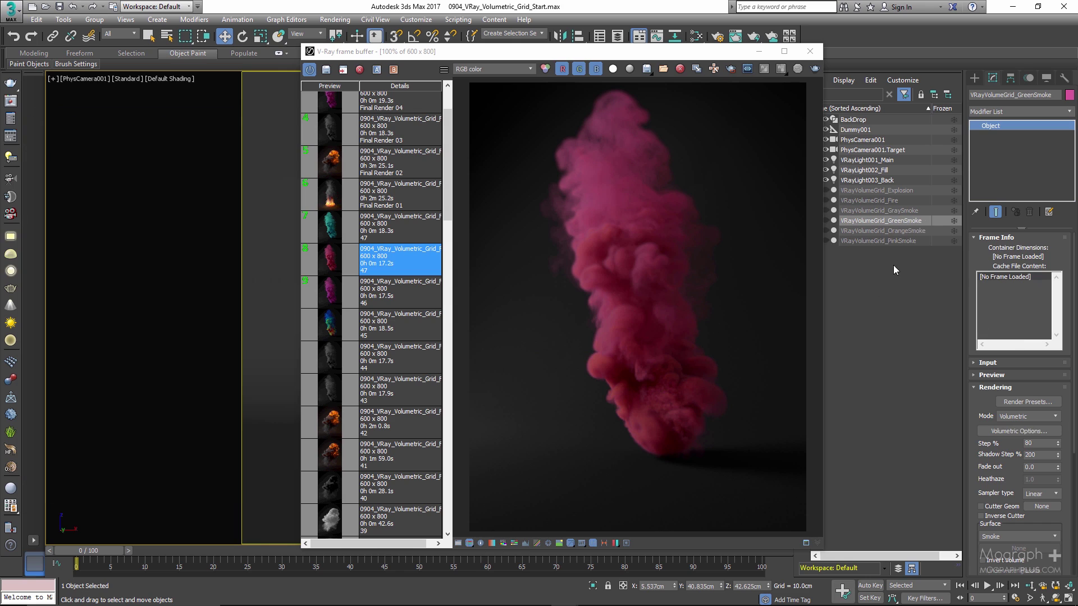
click(826, 220)
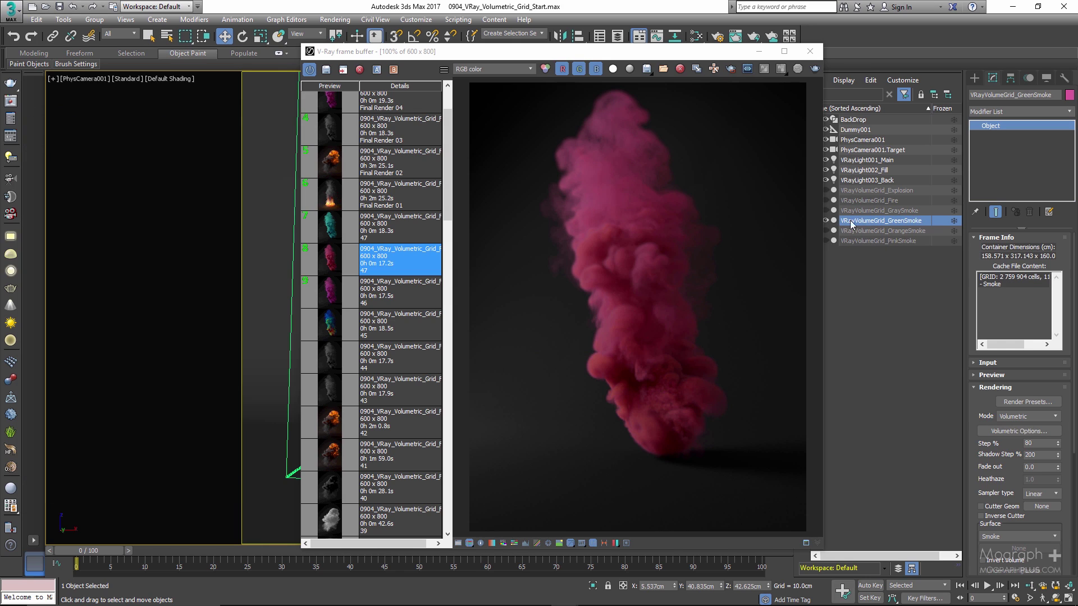
- In the volumetric options, set the green smoke's first color gradient point to Red 0.055, Green 0.64 and Blue 0.5
click(1010, 430)
click(151, 164)
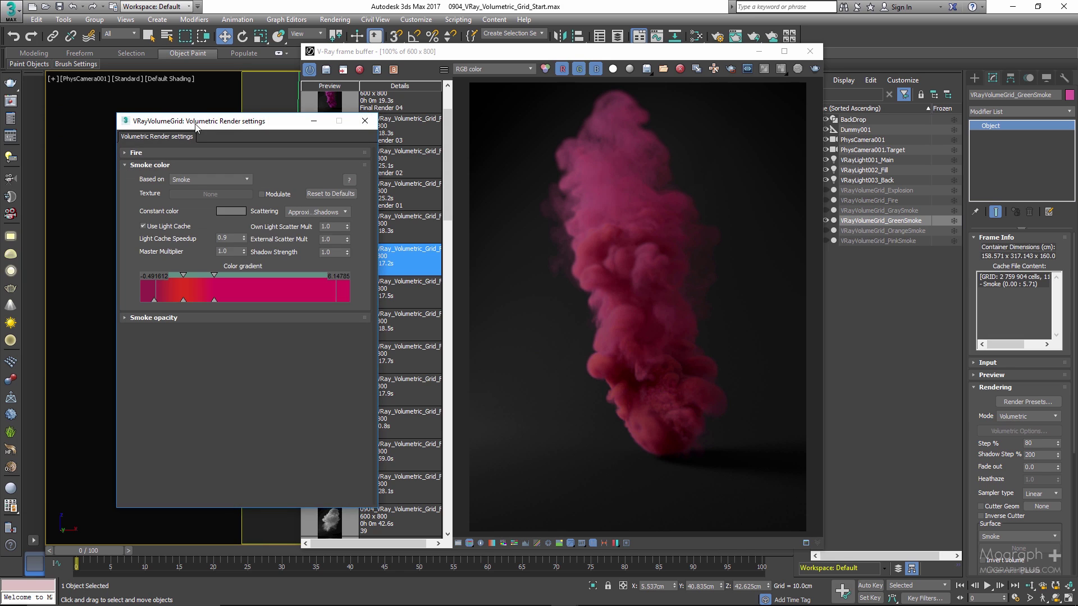
drag(197, 123, 152, 117)
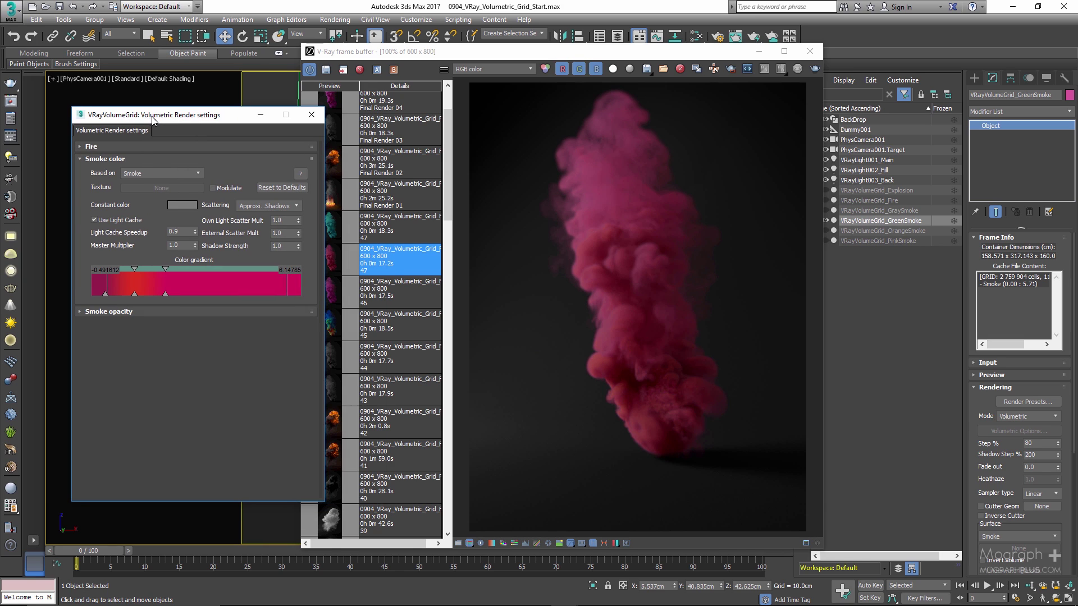
double_click(106, 293)
text(.)
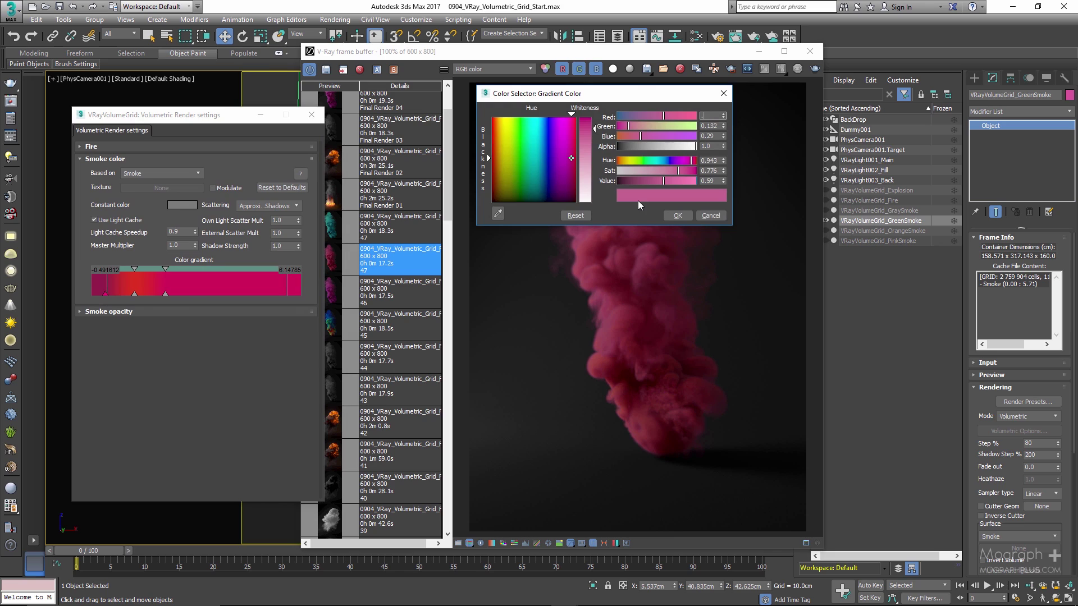
text(055)
key(Tab)
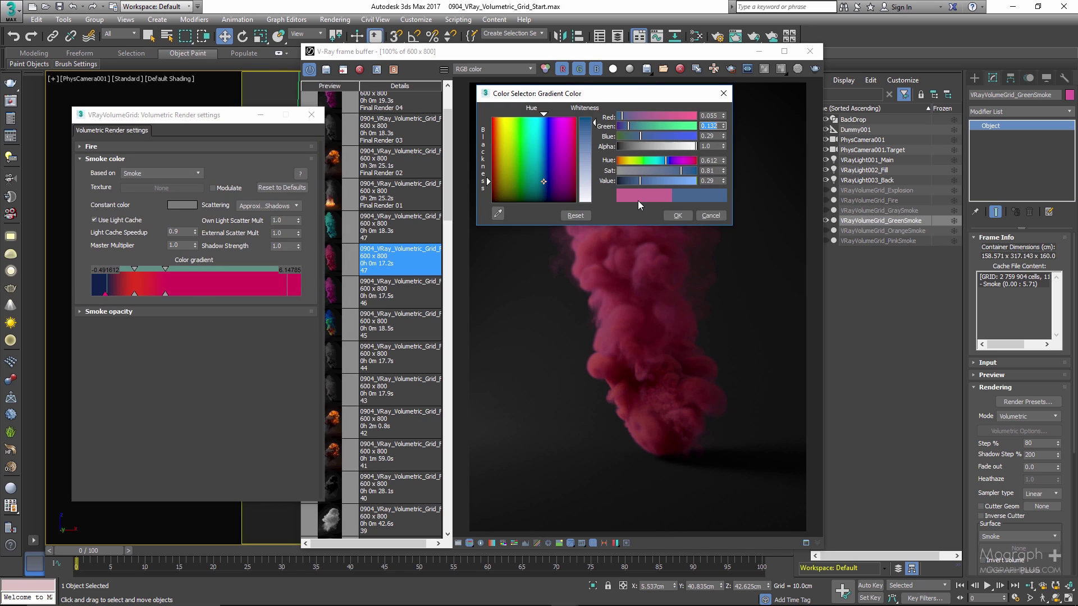
text(.64)
key(Tab)
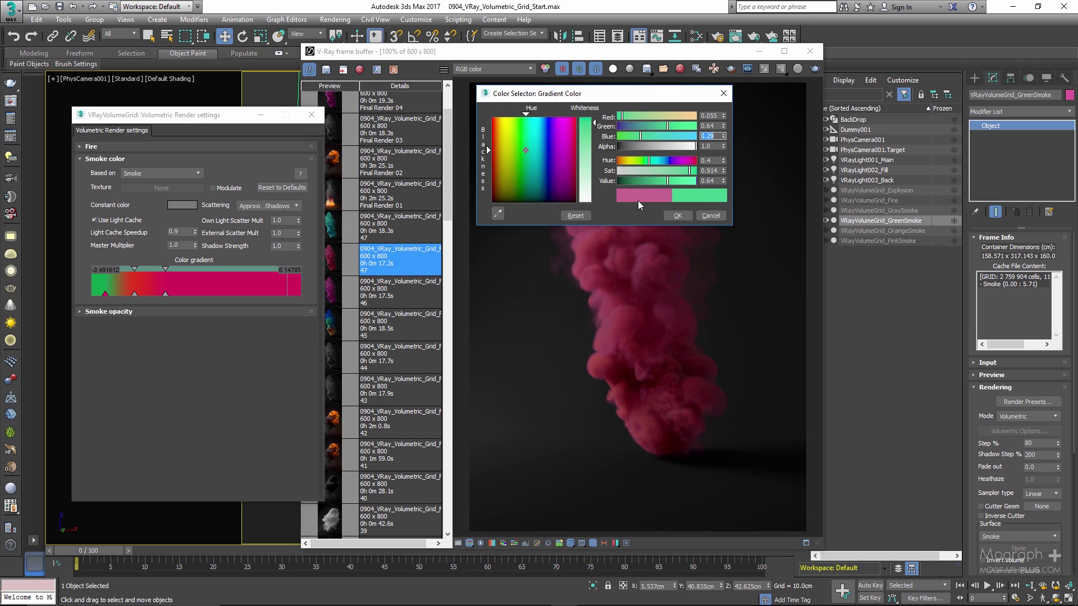
text(.5)
key(Return)
click(676, 218)
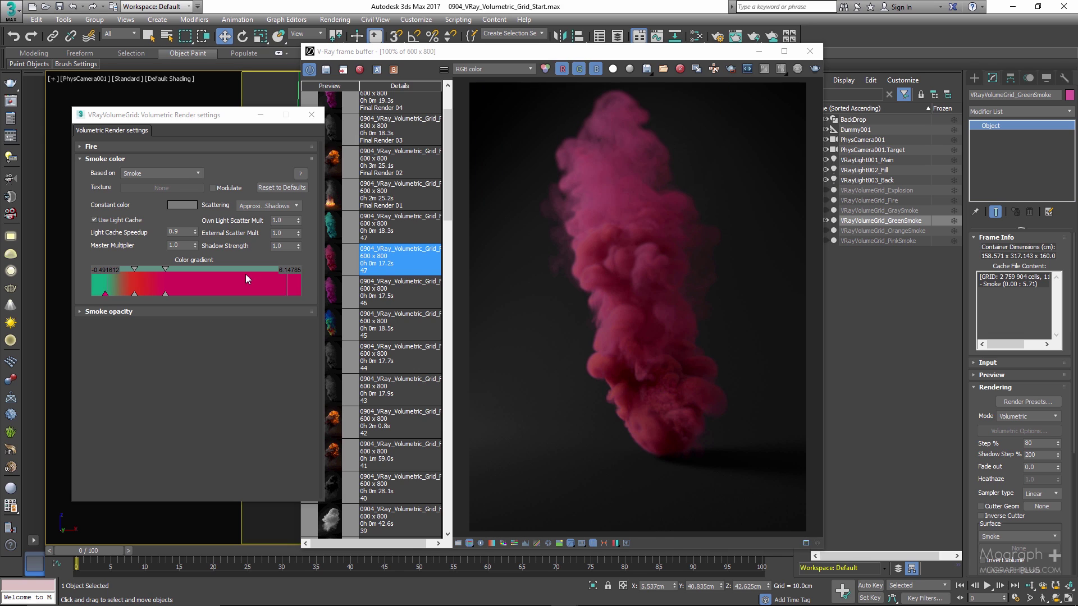
- Set the second point in the green smoke's color gradient to Red 0.173, Green 0.764 and Blue 0.777
double_click(134, 293)
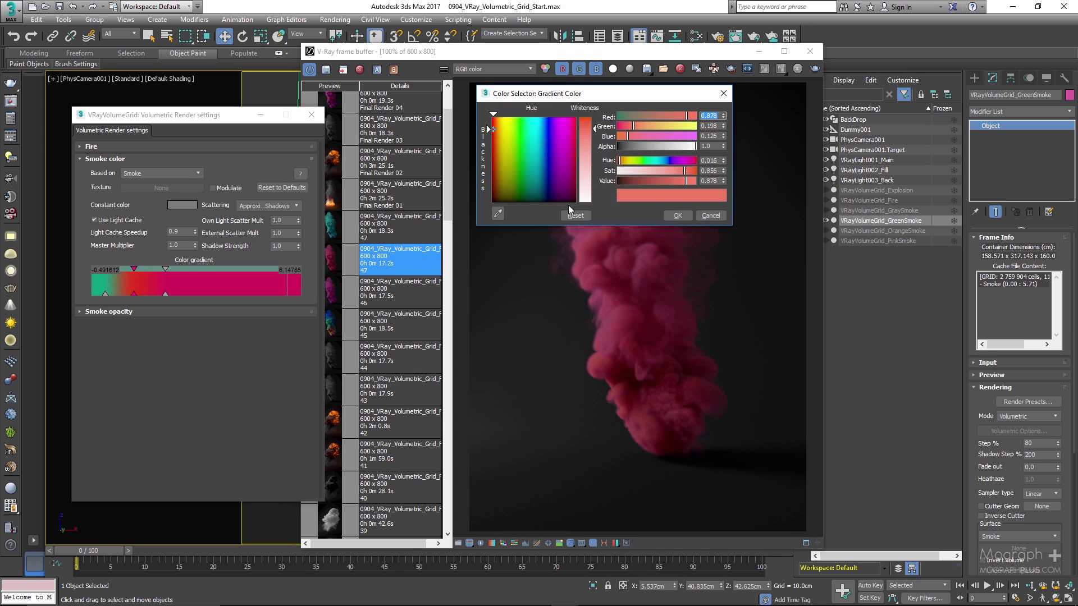
text(.173)
key(Tab)
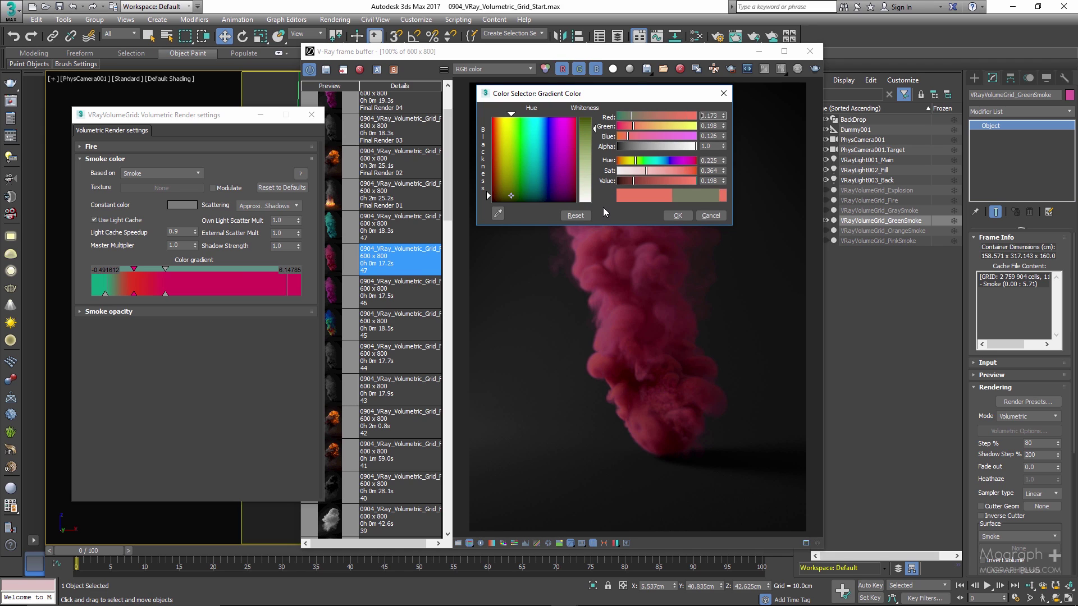
text(.)
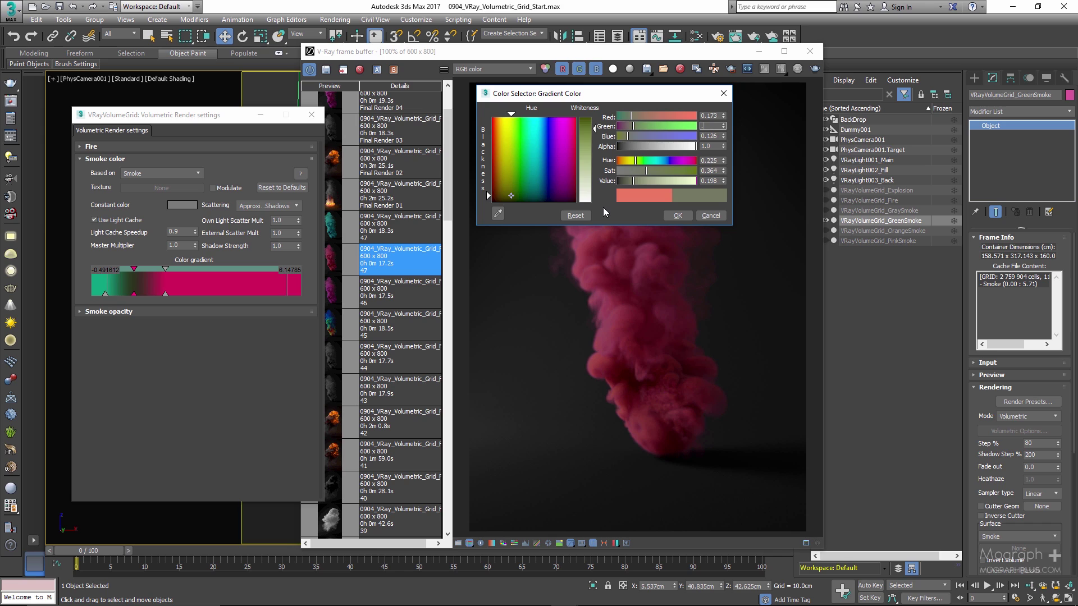
text(764)
key(Tab)
text(.7)
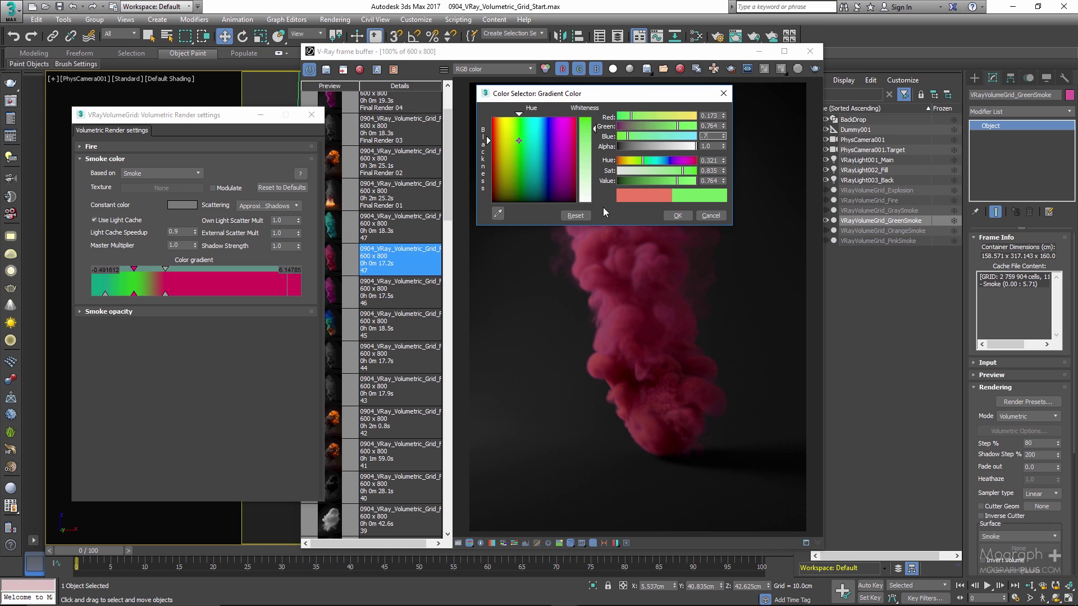
text(77)
key(Return)
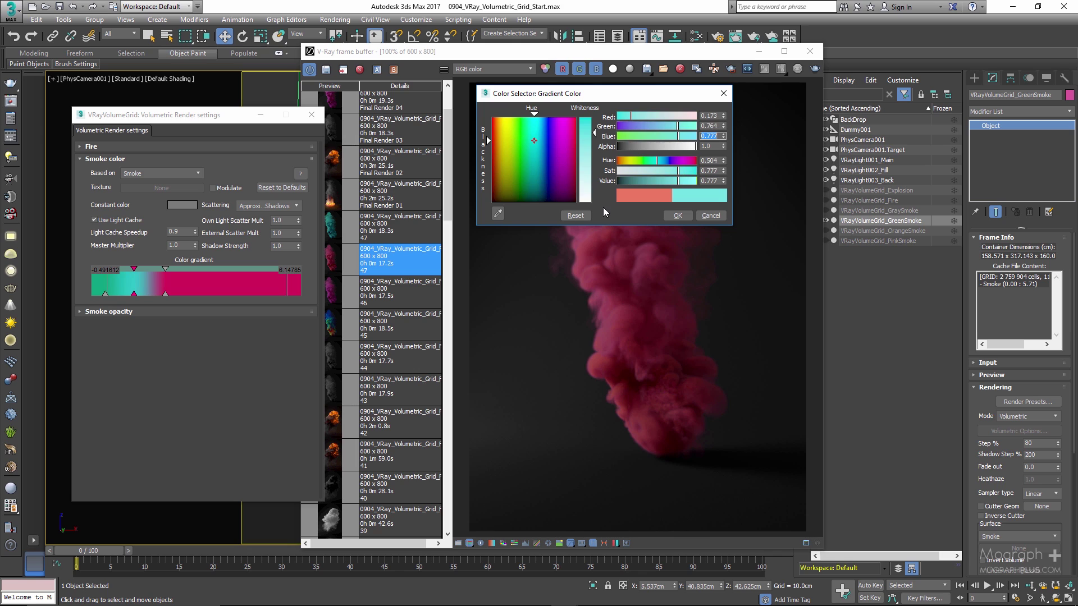
click(677, 220)
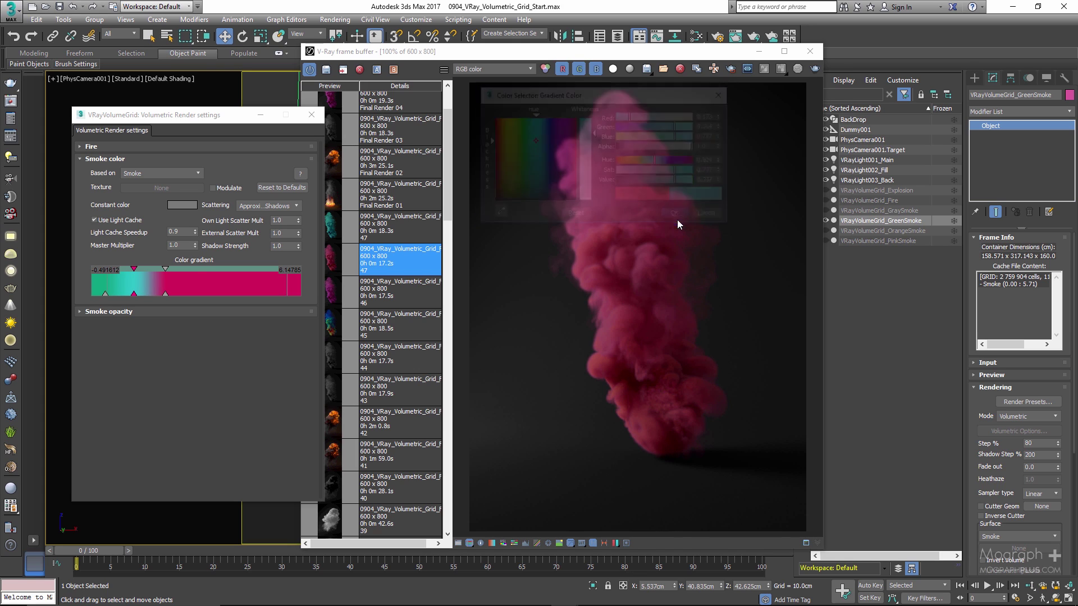
- Set the third point in the green smoke's color gradient to Red 0.096, Green 0.835 and Blue 0.468
double_click(165, 293)
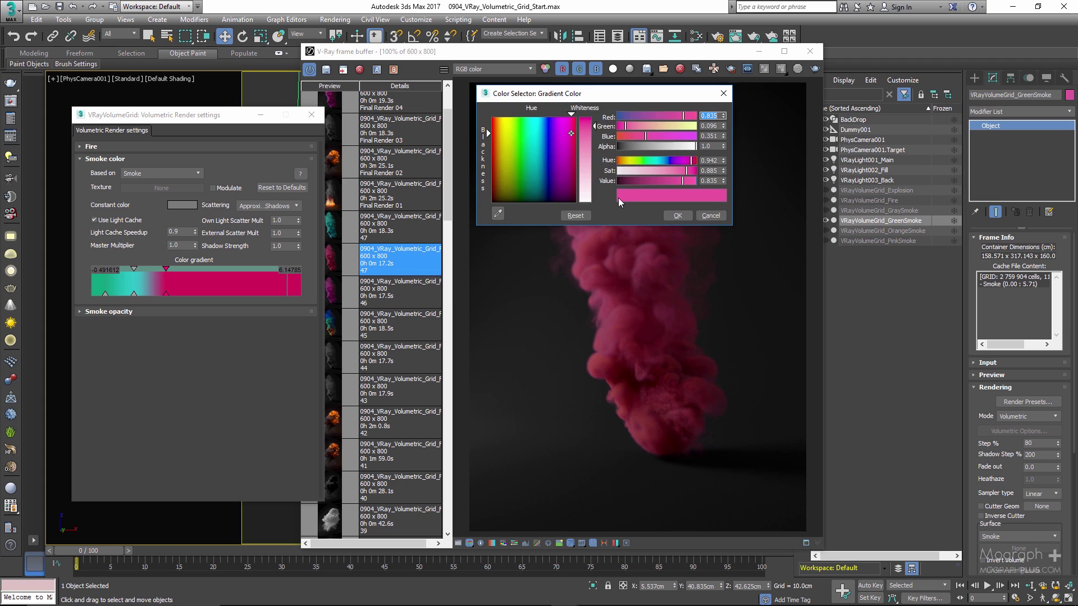
text(.096)
key(Tab)
text(.8)
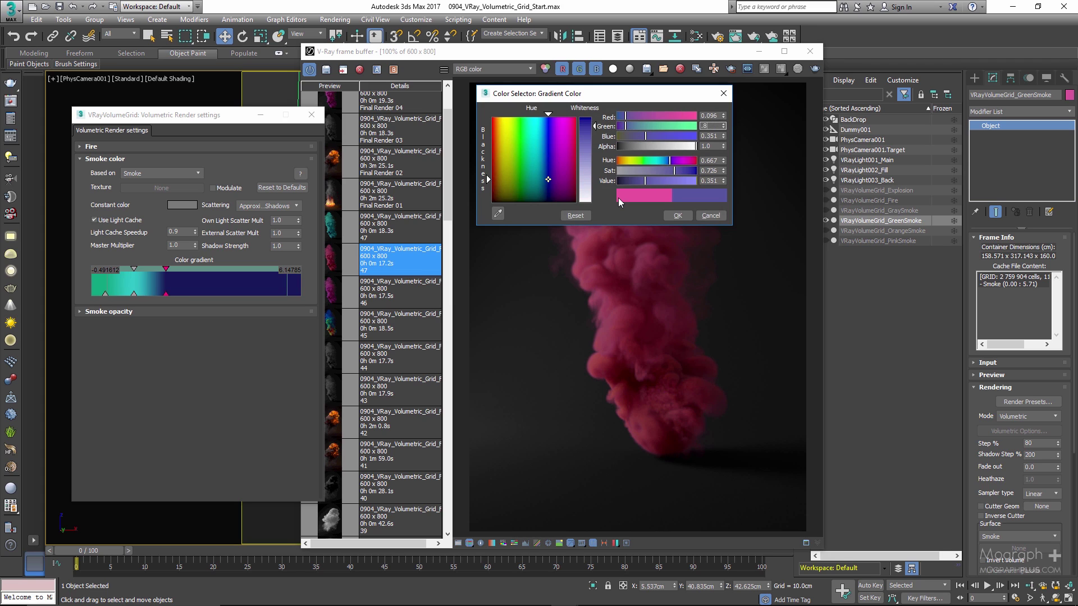
text(35)
key(Tab)
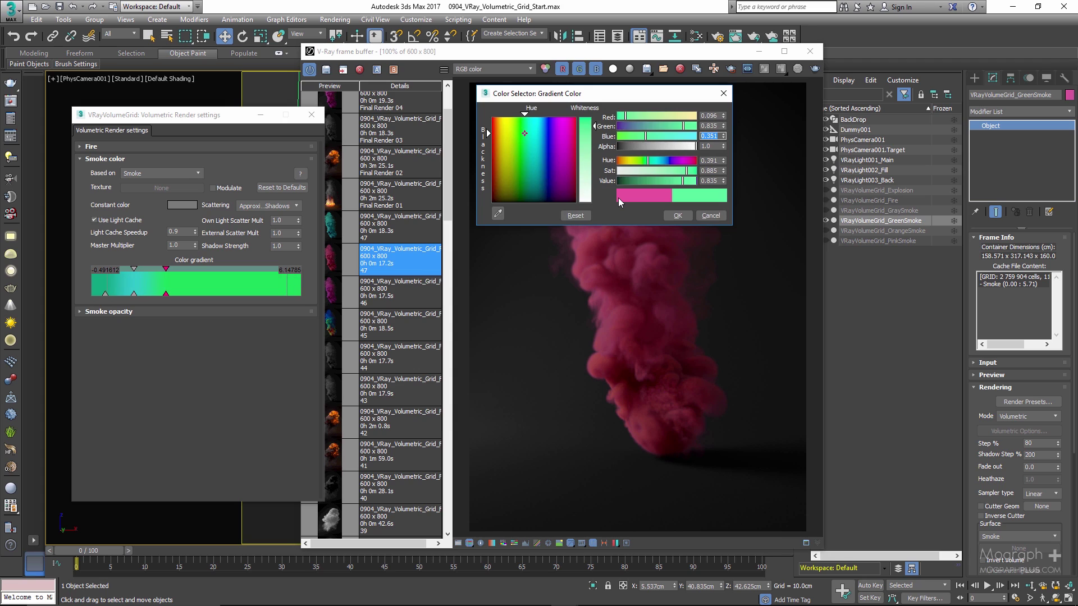
text(.468)
key(Return)
click(678, 216)
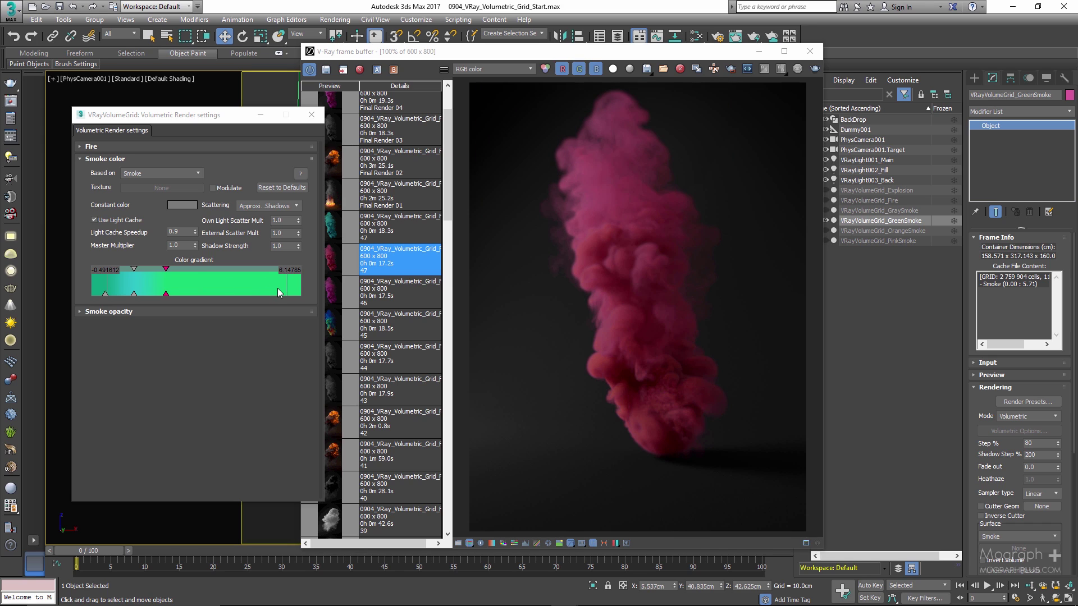
- Add a point near the high end of the green smoke's color gradient and make it pure blue with Red 0 and Green 0
double_click(273, 287)
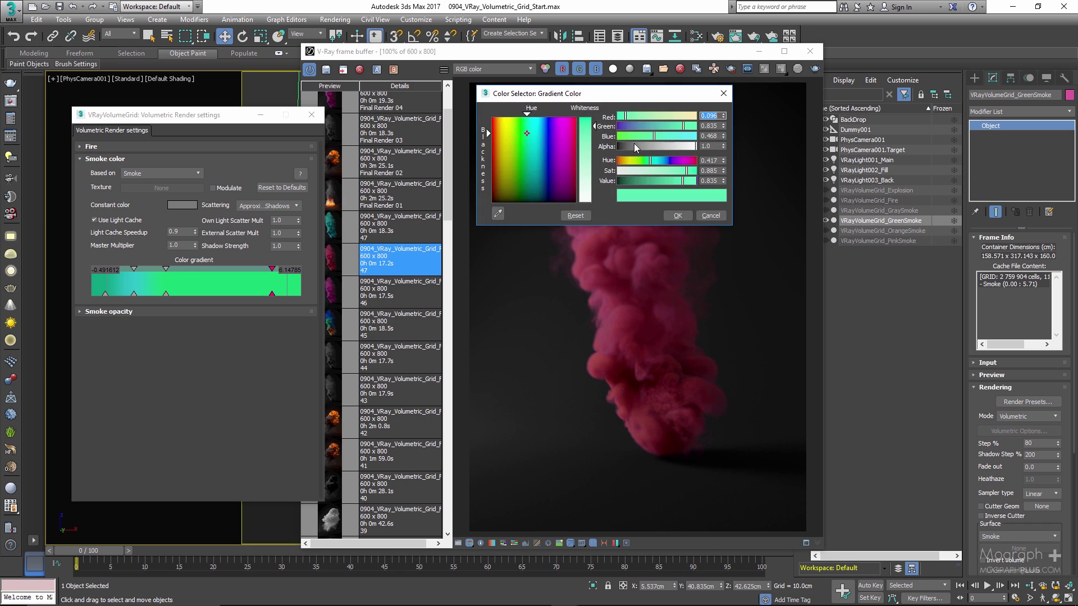
text(0.137)
key(Return)
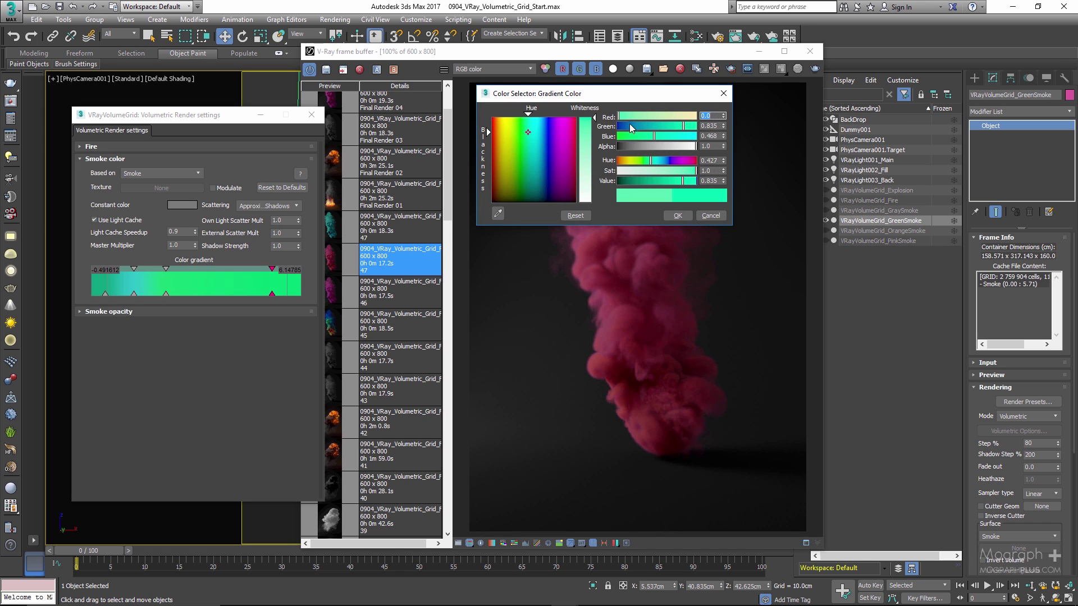
drag(628, 126, 698, 136)
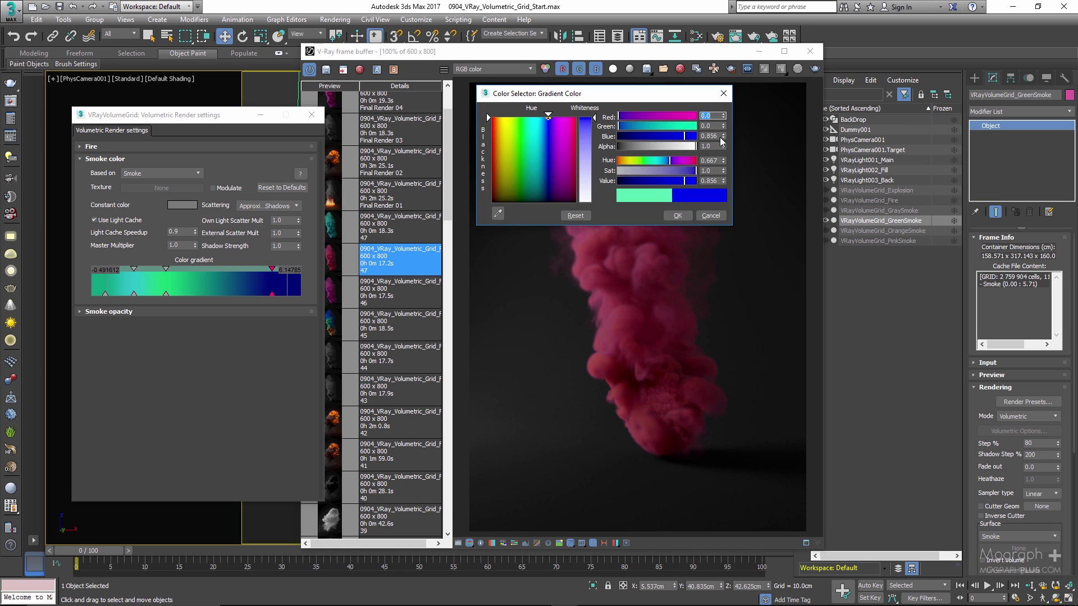
click(678, 216)
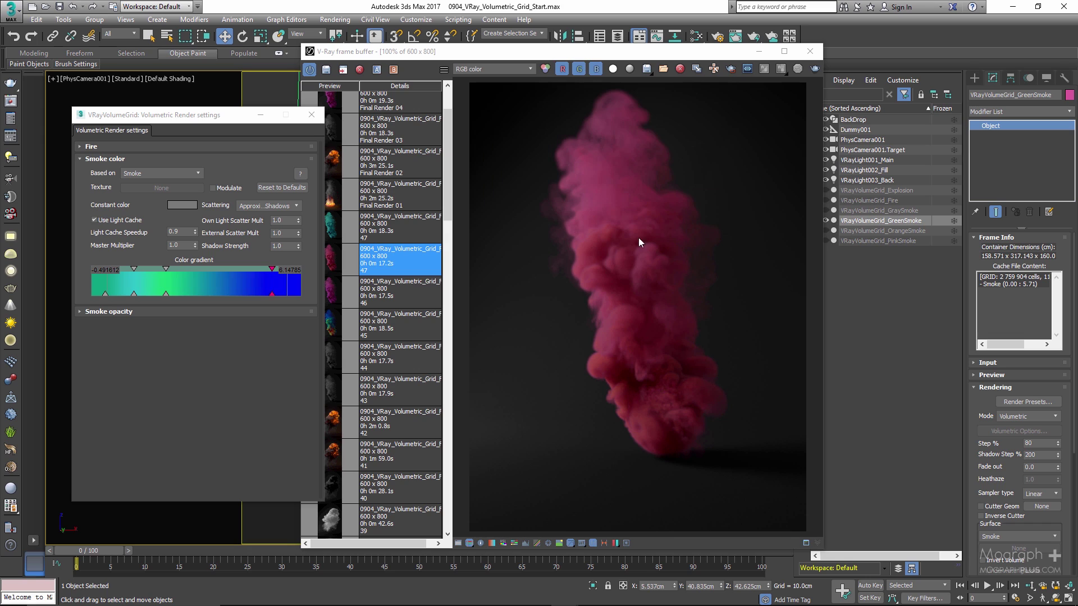
- Load the green smoke's saved render 47 from the render history and close the volumetric render settings
double_click(396, 231)
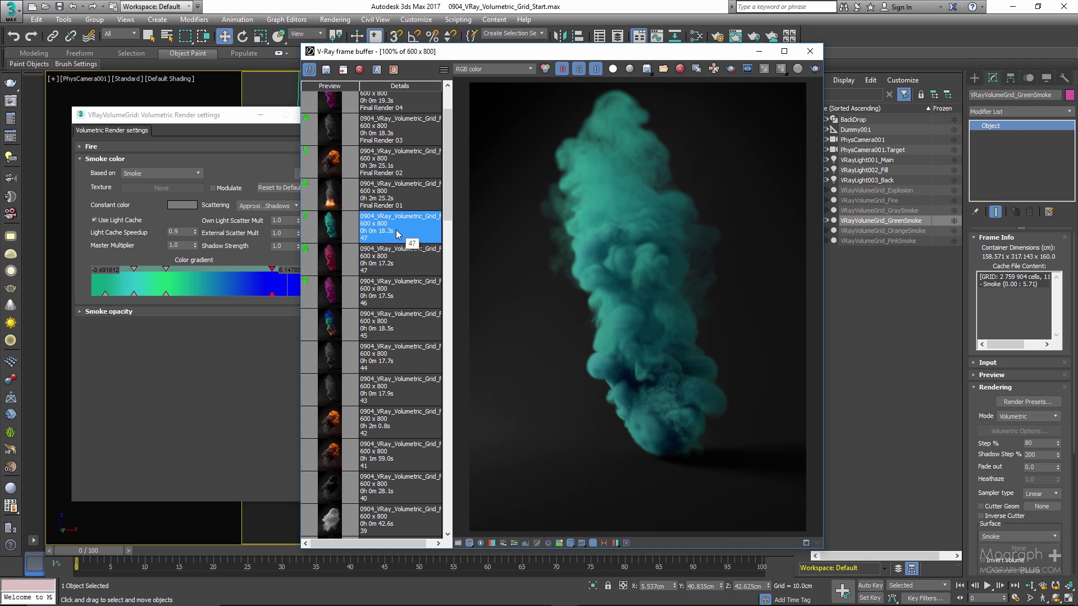
scroll(396, 235, up, 5)
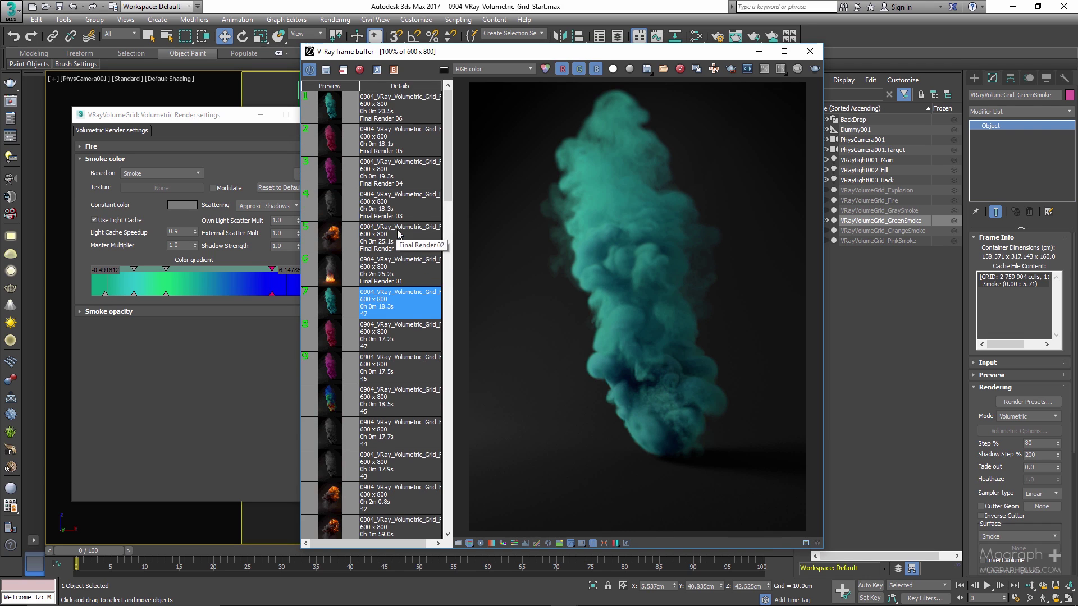
click(227, 111)
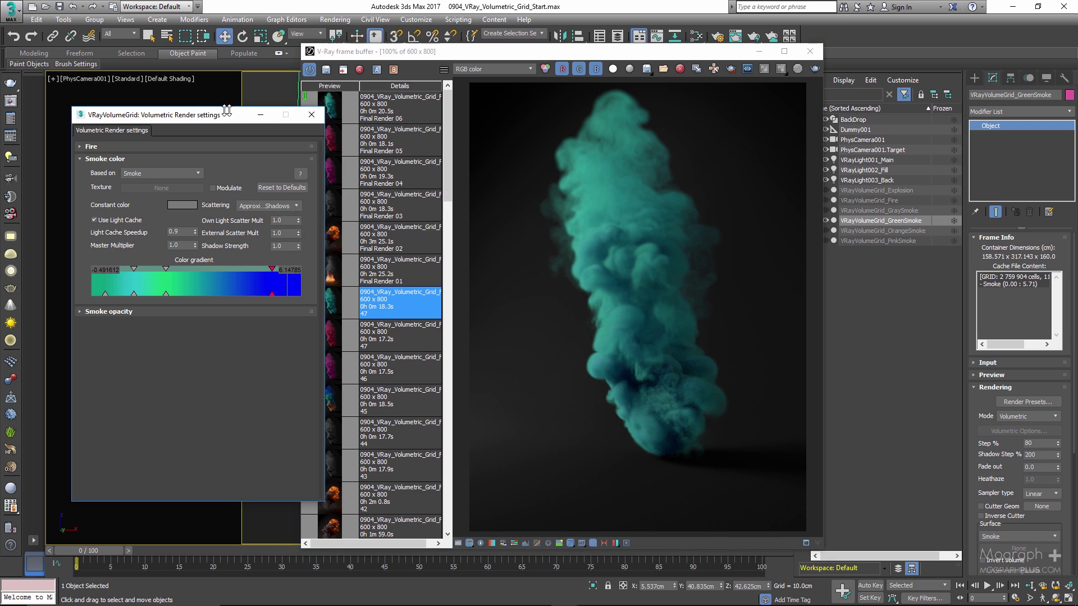
click(311, 114)
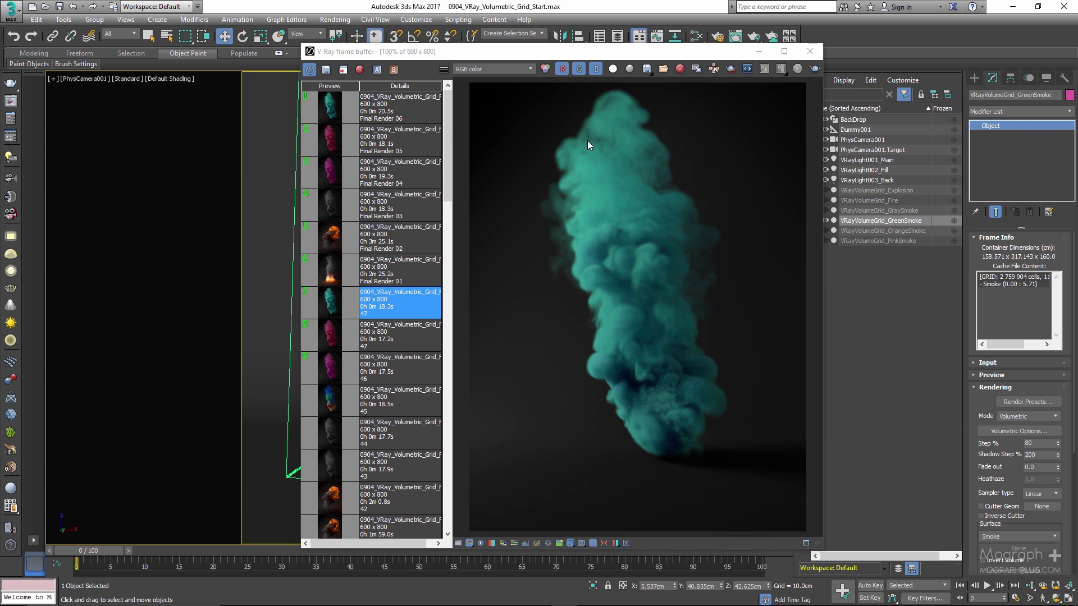
- Maximize the V-Ray frame buffer and compare the saved Final Render 01 through Final Render 06 in the history
click(775, 53)
click(94, 229)
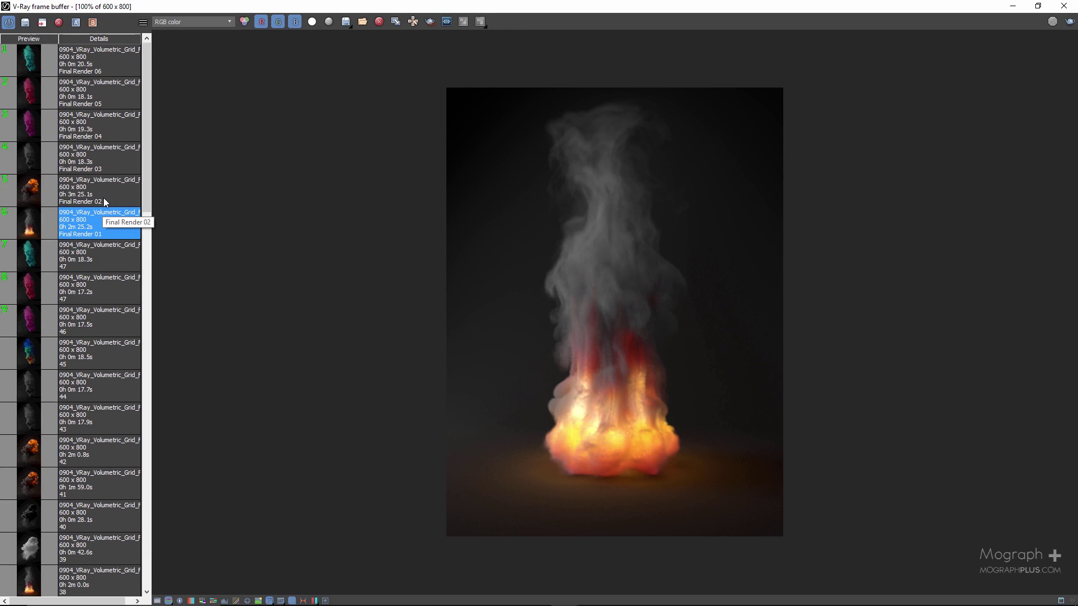
click(103, 198)
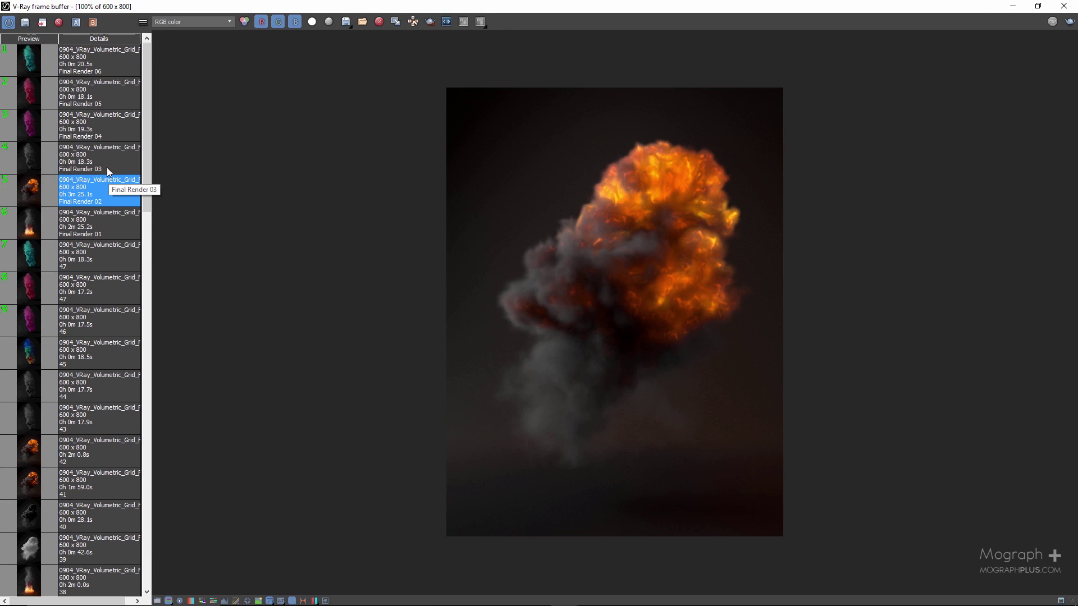
click(108, 170)
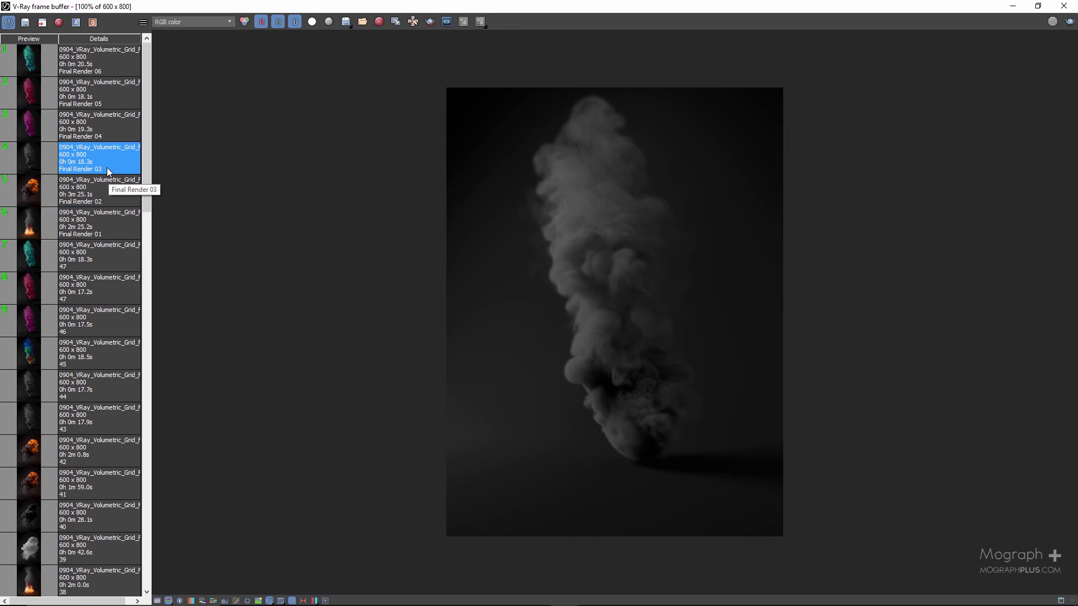
click(116, 131)
click(121, 99)
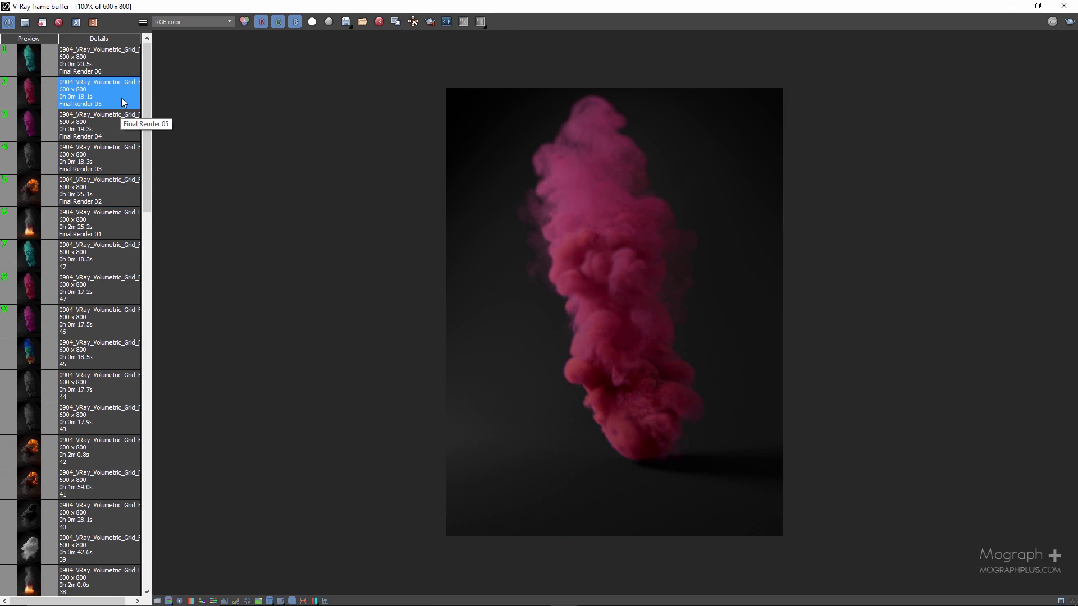
click(123, 63)
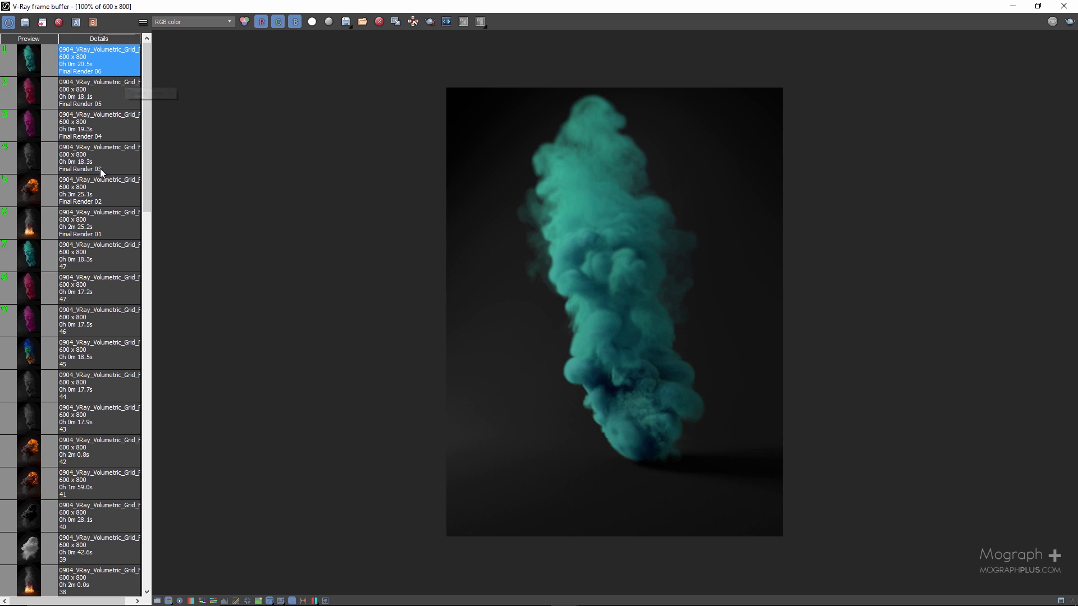
click(103, 222)
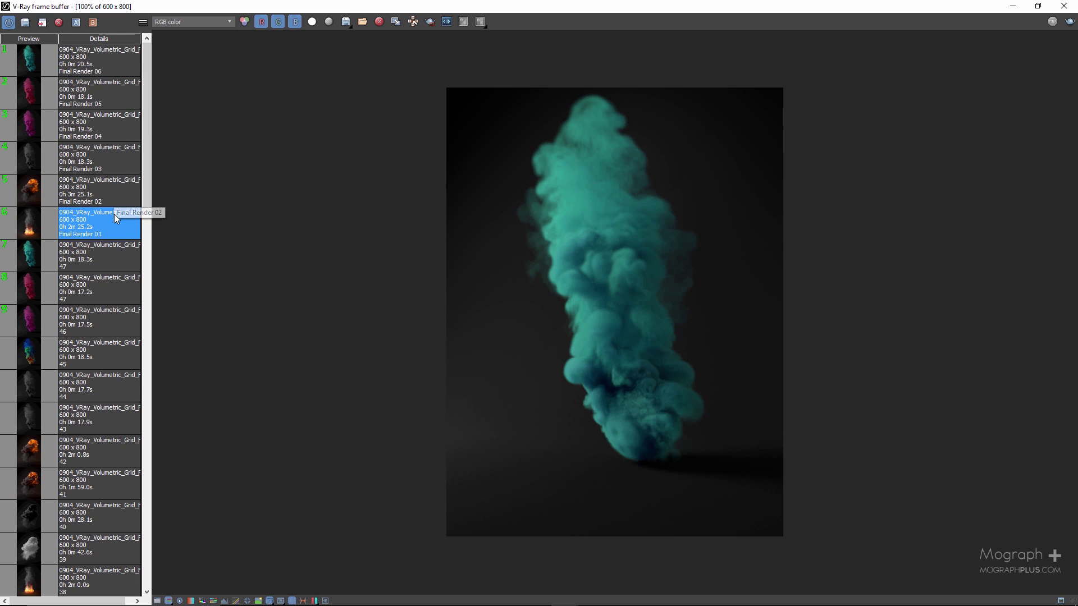
click(114, 195)
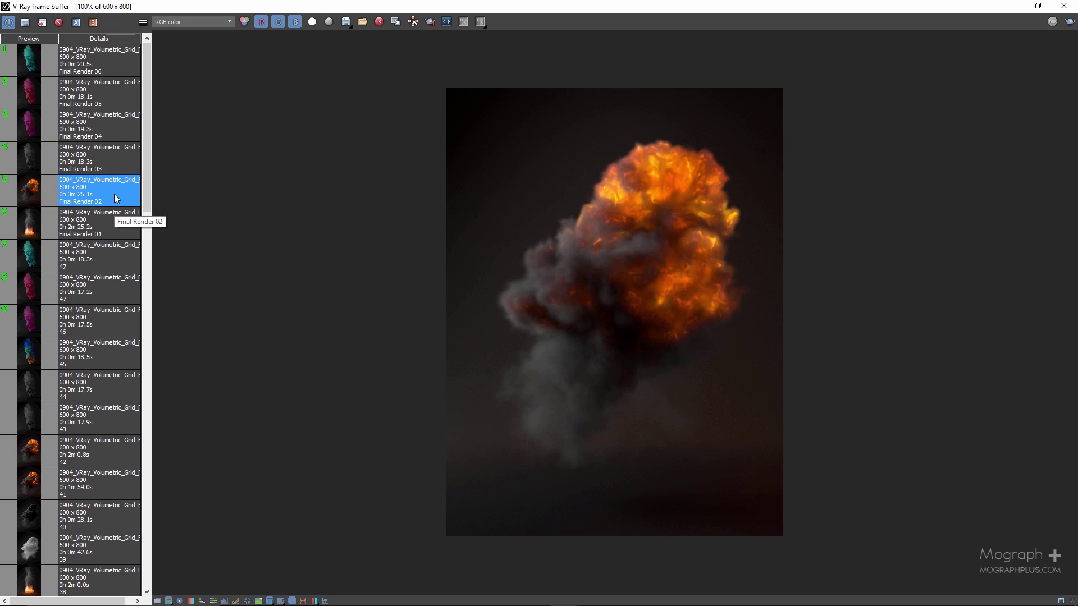
click(116, 163)
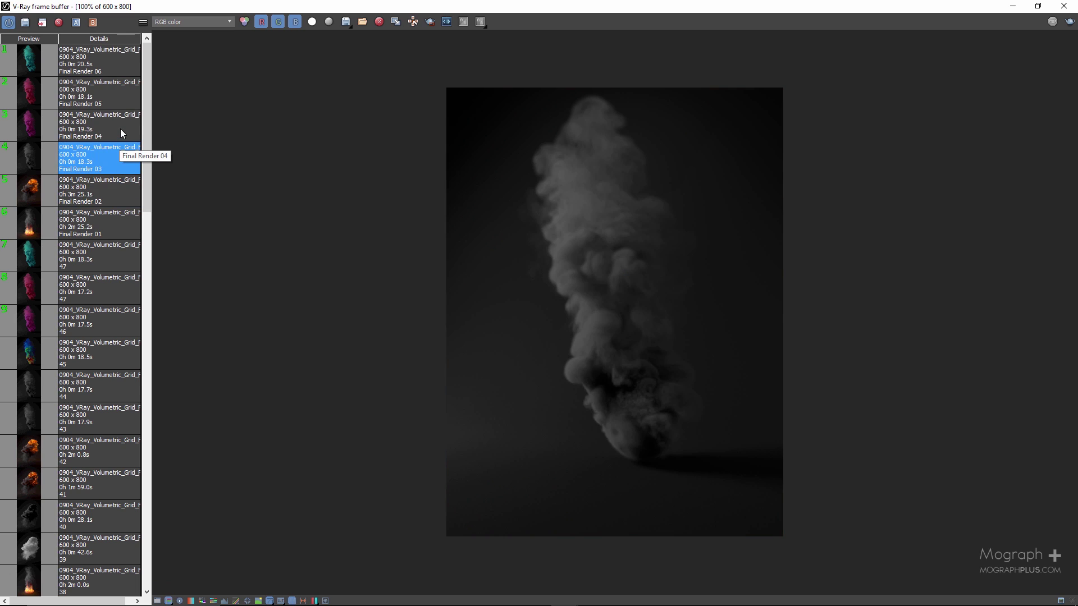
click(121, 130)
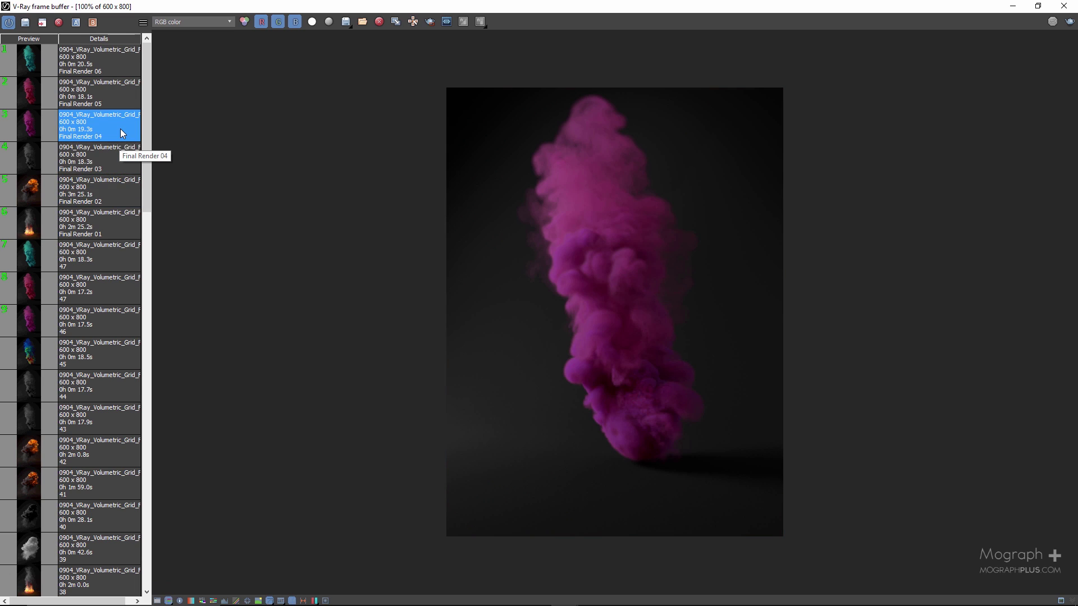
click(113, 99)
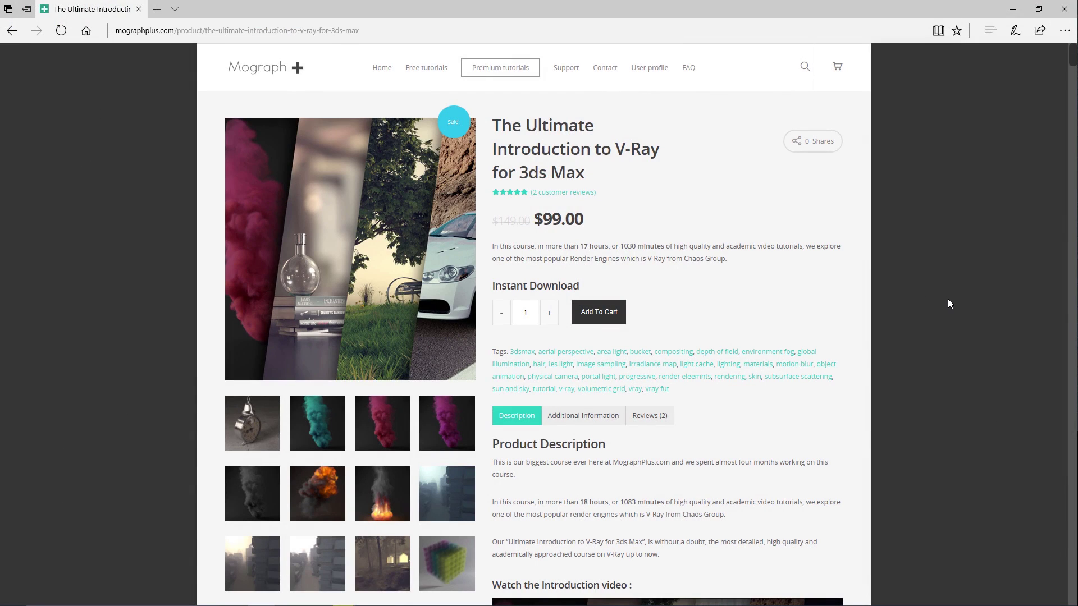
- Look through the description of The Ultimate Introduction to V-Ray for 3ds Max course on mographplus.com in Microsoft Edge, down to Section 9
scroll(948, 300, down, 3)
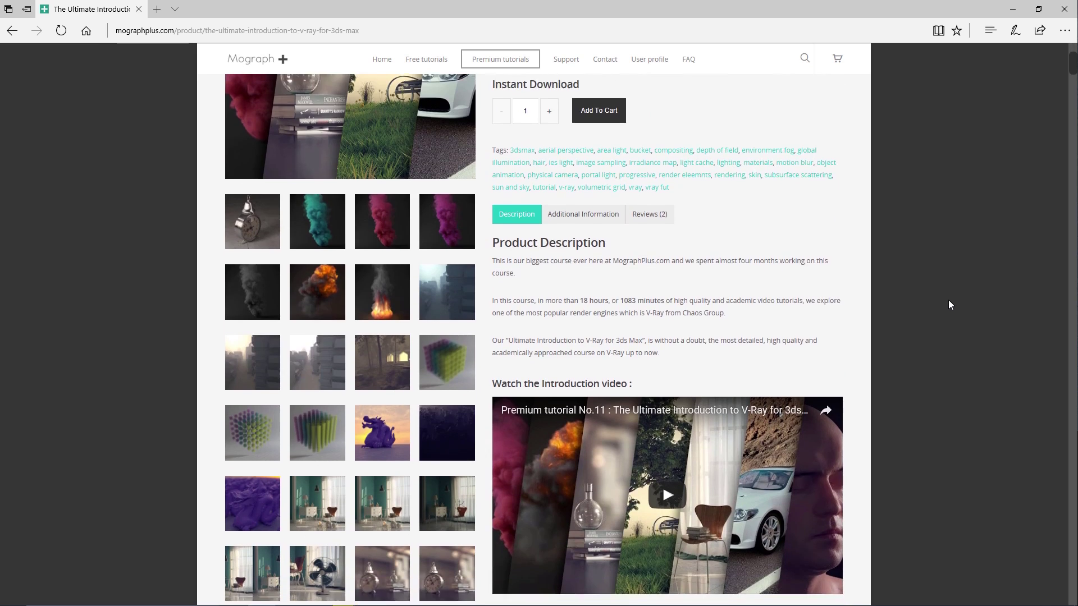
scroll(949, 304, down, 6)
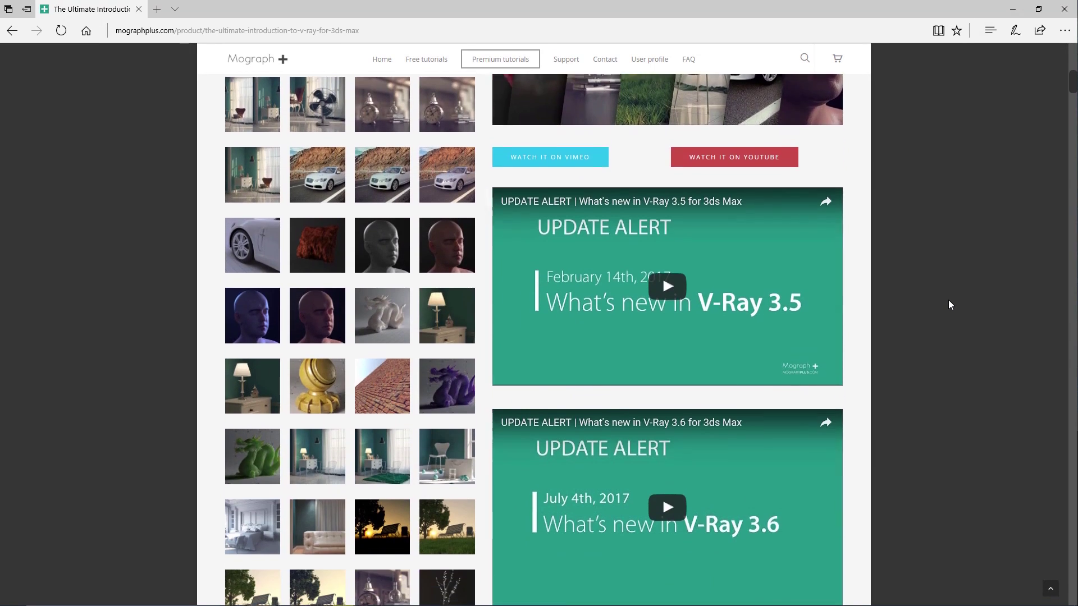
scroll(948, 304, down, 10)
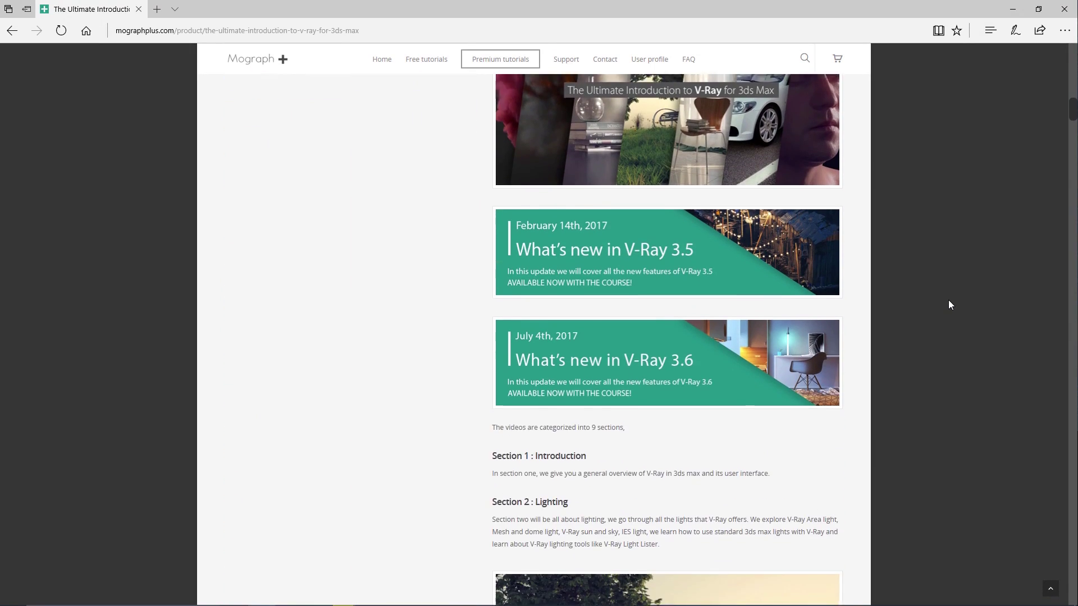
scroll(948, 304, down, 8)
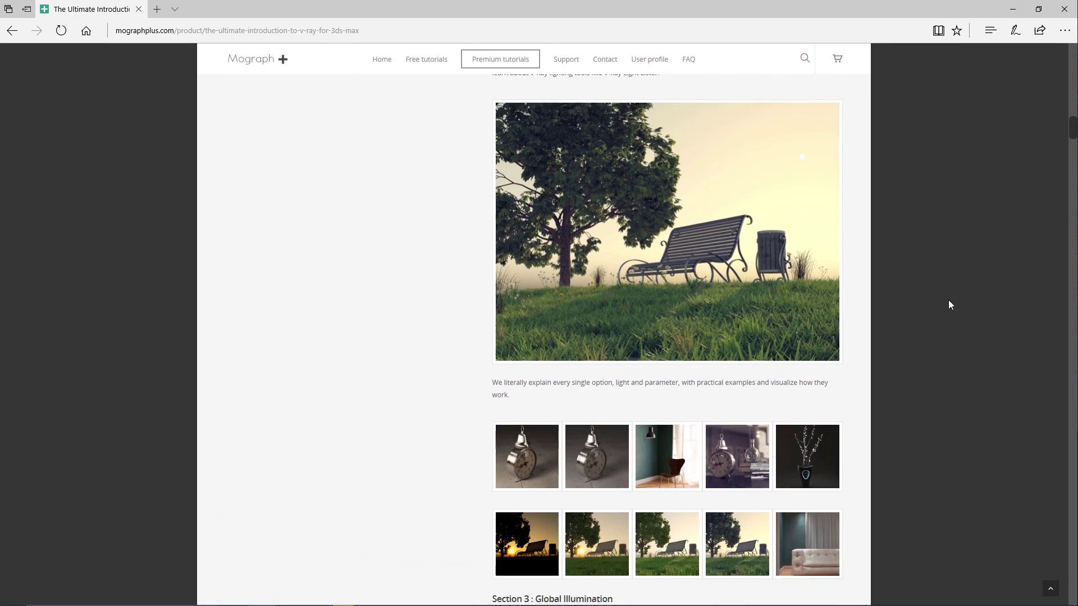
scroll(949, 305, down, 13)
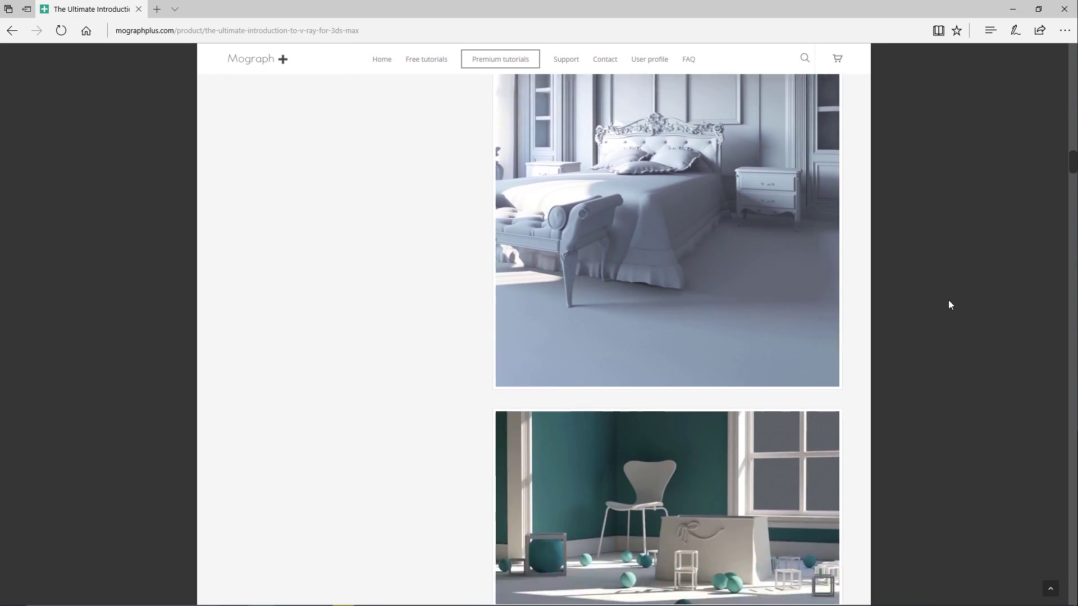
scroll(949, 305, down, 20)
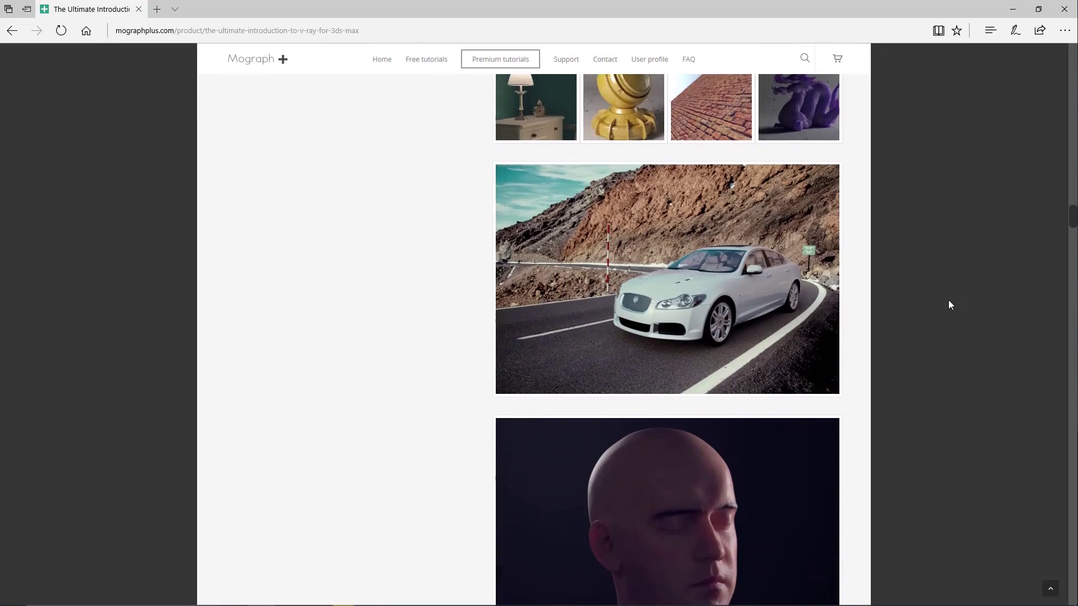
scroll(948, 305, down, 20)
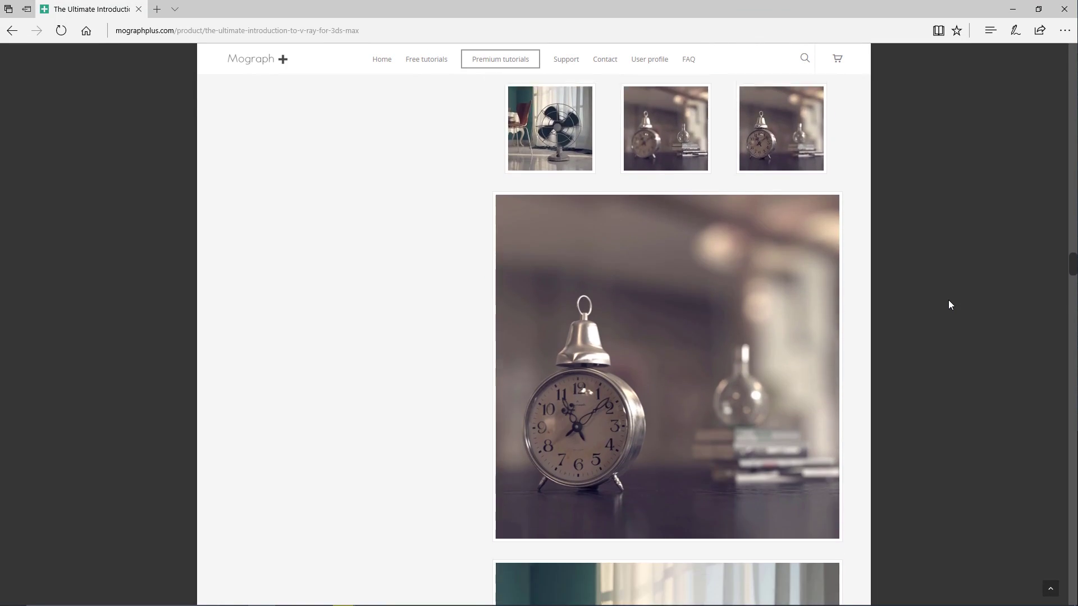
scroll(949, 305, down, 20)
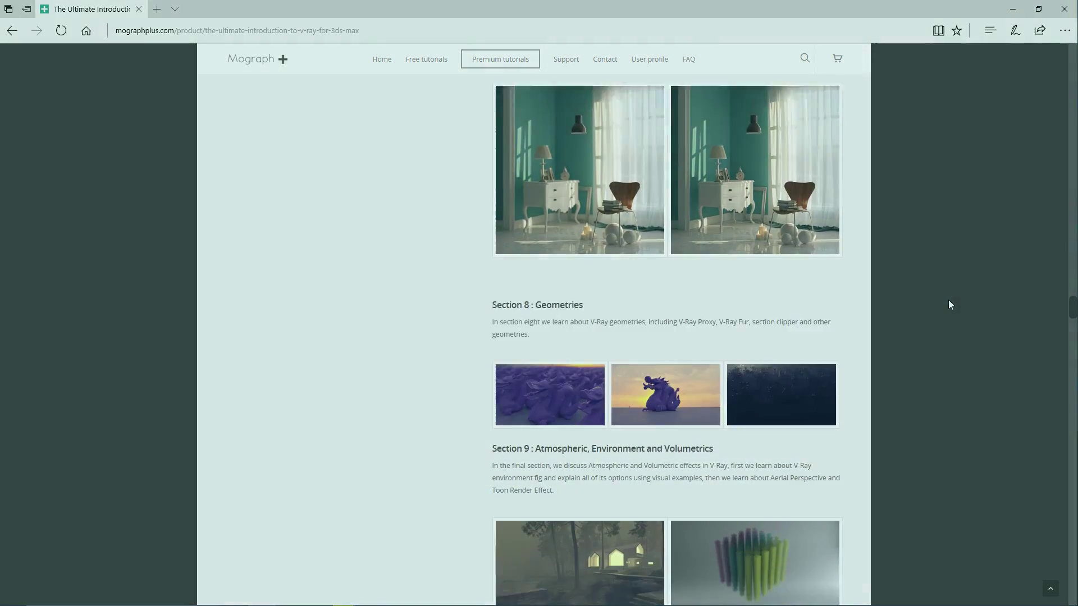